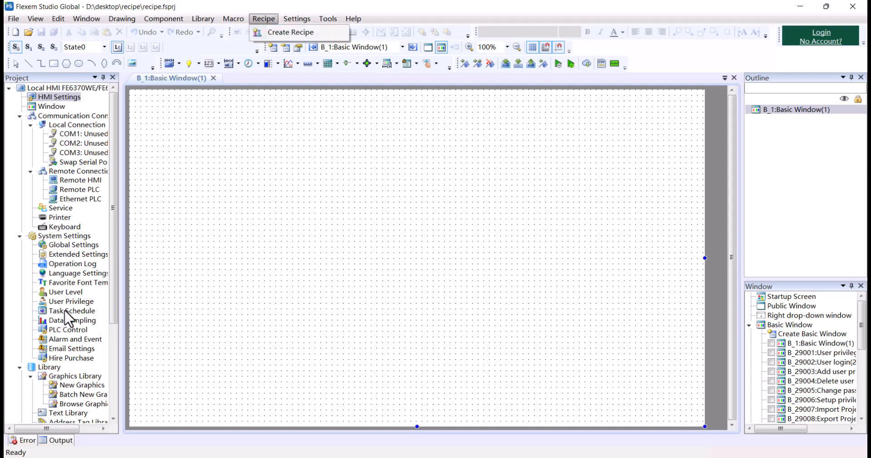
# - Create a new recipe in the project and name it "recipe"
pyautogui.moveTo(113, 312); pyautogui.dragTo(96, 415)
pyautogui.click(68, 419)
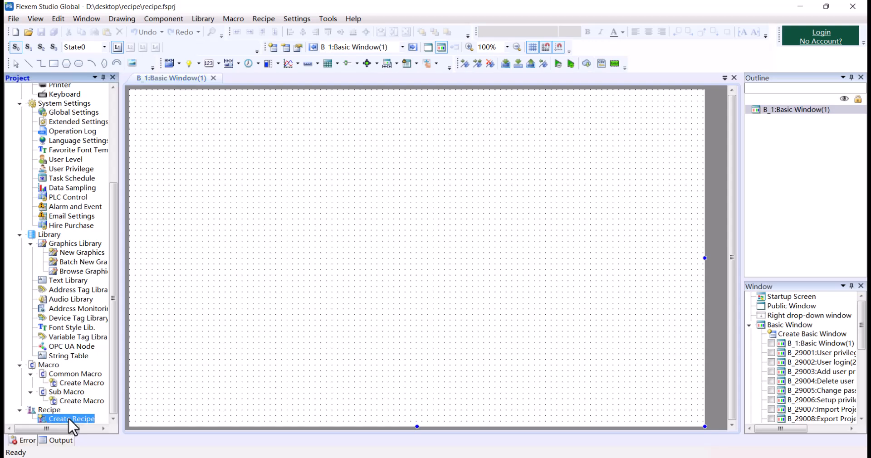
pyautogui.doubleClick(68, 419)
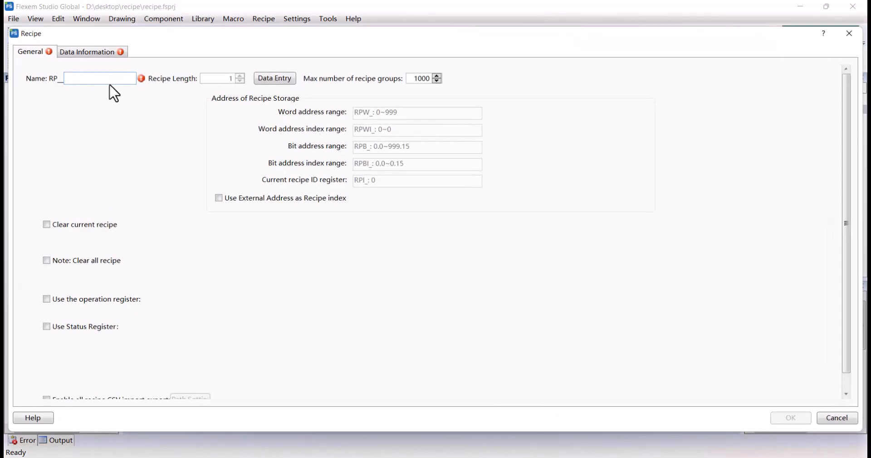
pyautogui.write('rec')
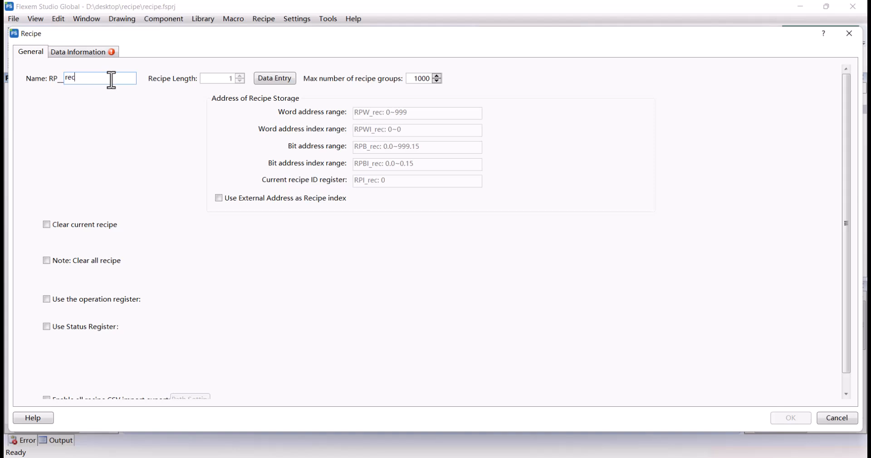
pyautogui.write('ipe')
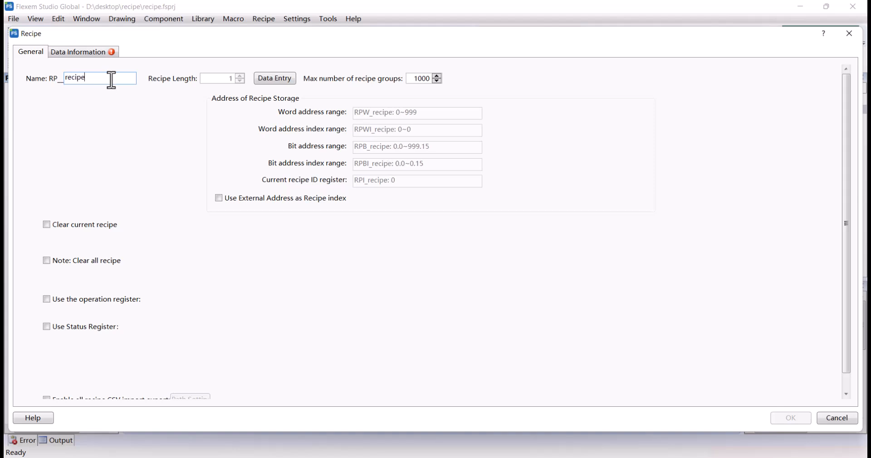
# - Switch the recipe data to continuous external addresses and name the first data entry "egg"
pyautogui.click(93, 60)
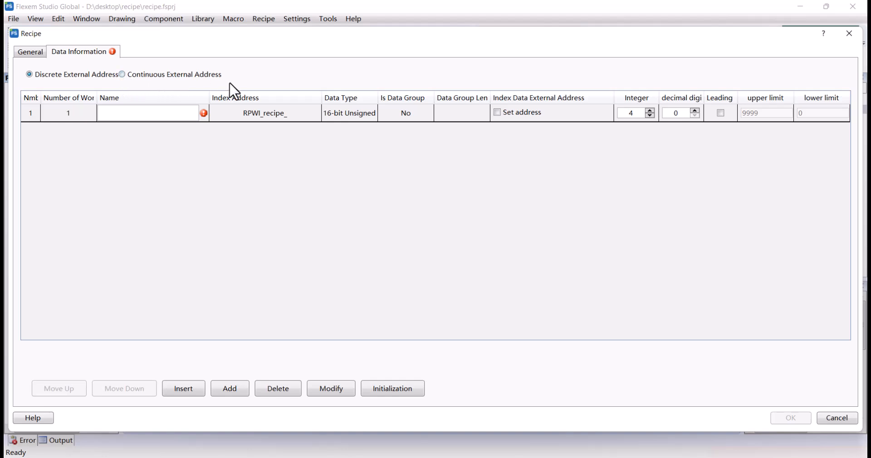
pyautogui.click(132, 75)
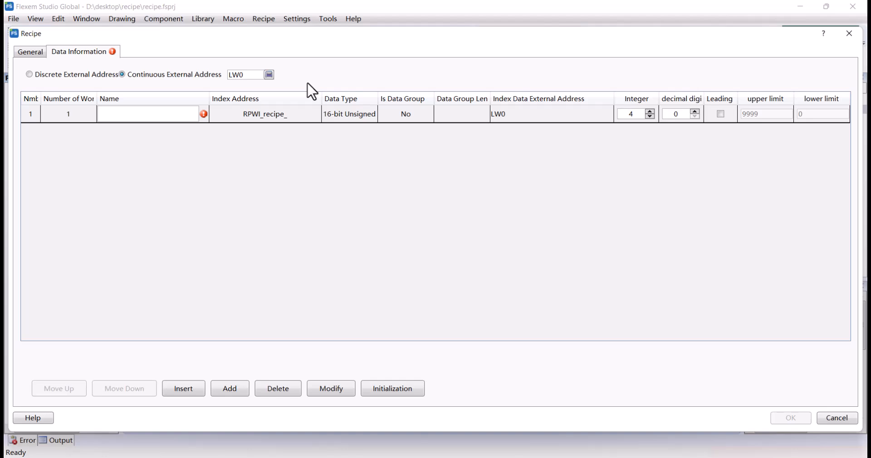
pyautogui.click(141, 115)
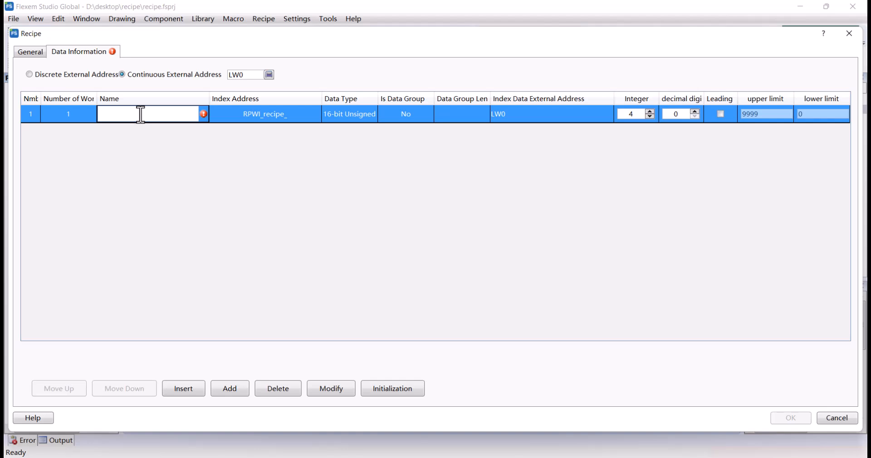
pyautogui.write('egg')
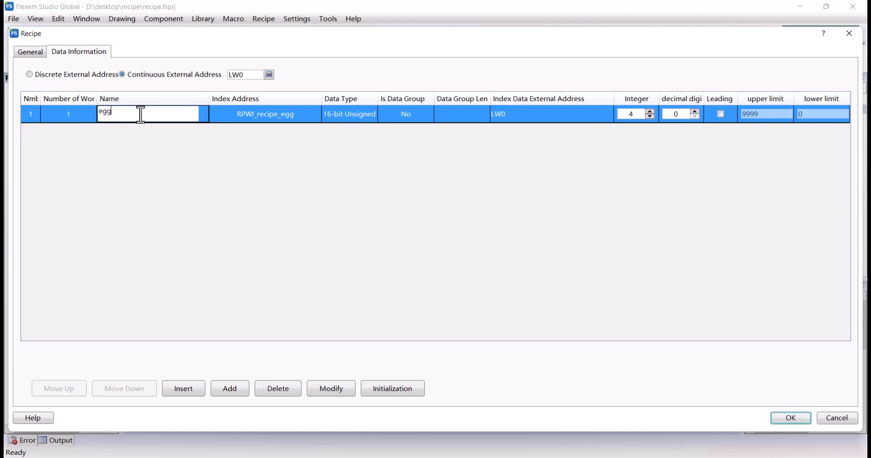
pyautogui.click(244, 218)
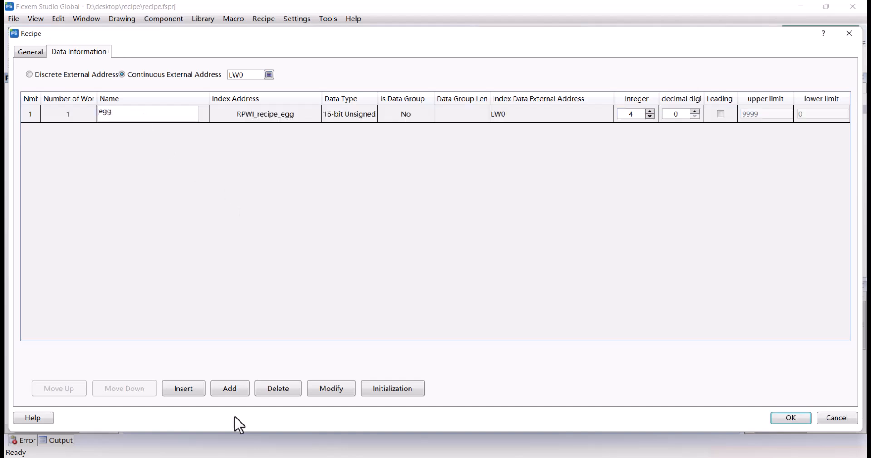
# - Add two more recipe data entries named "sugar" and "milk", keeping their default data settings
pyautogui.click(236, 389)
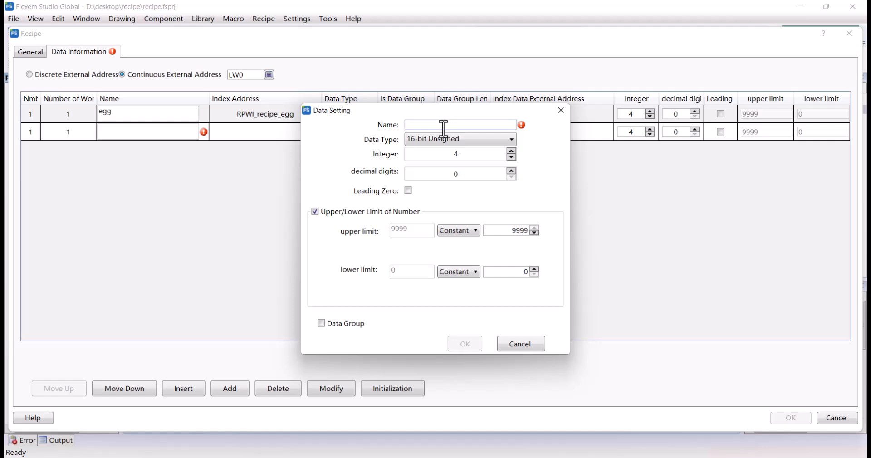
pyautogui.write('sug')
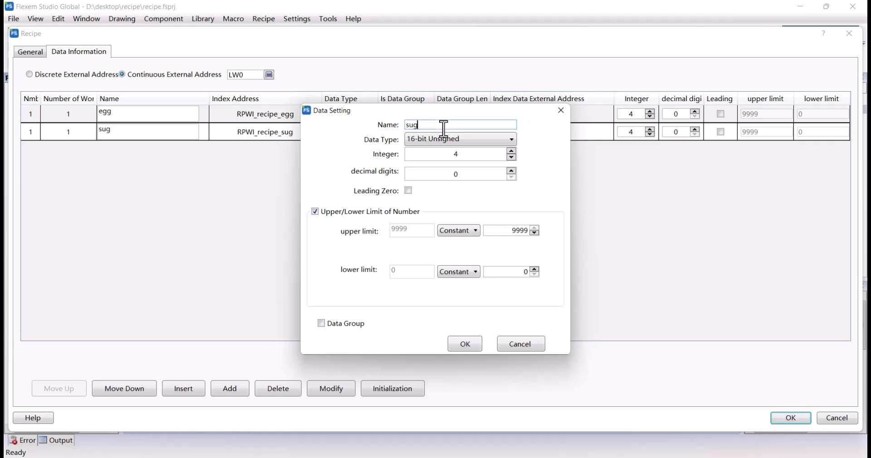
pyautogui.write('ar')
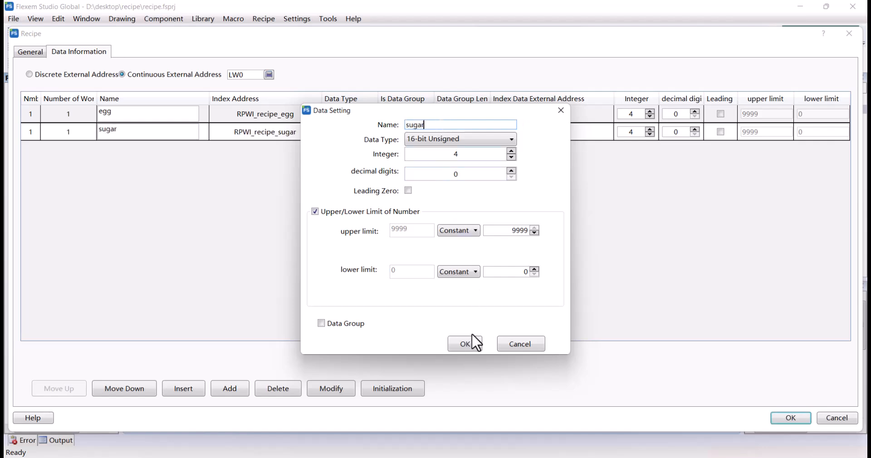
pyautogui.click(465, 345)
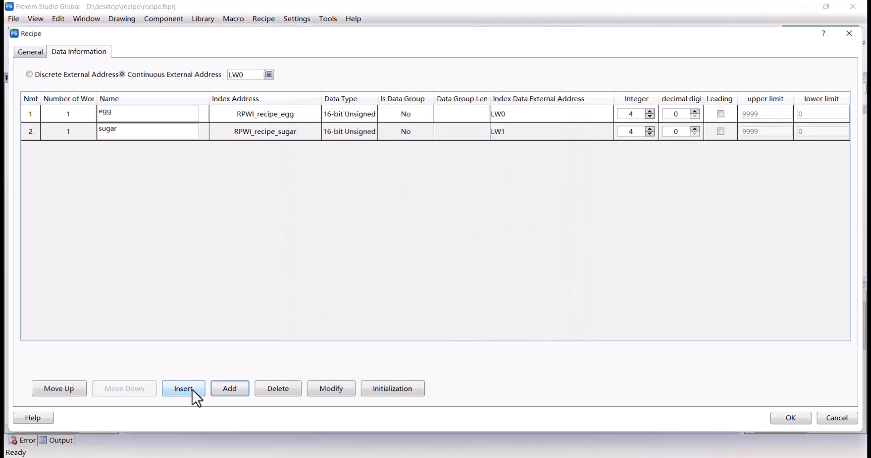
pyautogui.click(230, 388)
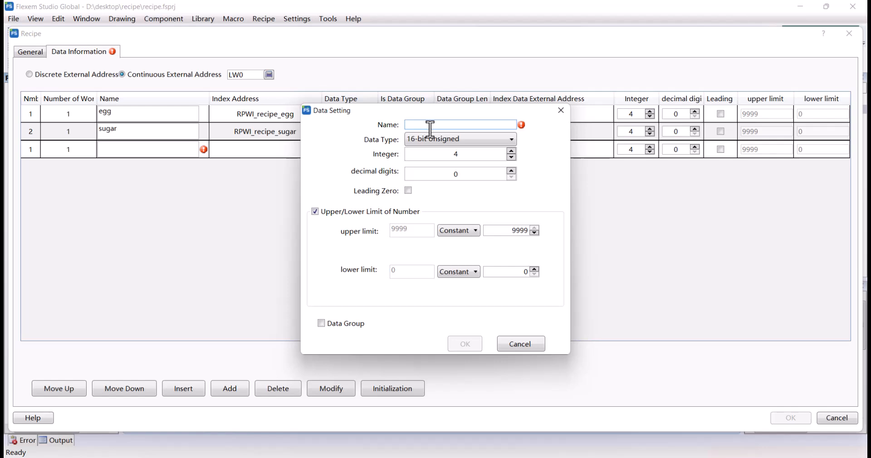
pyautogui.write('milk')
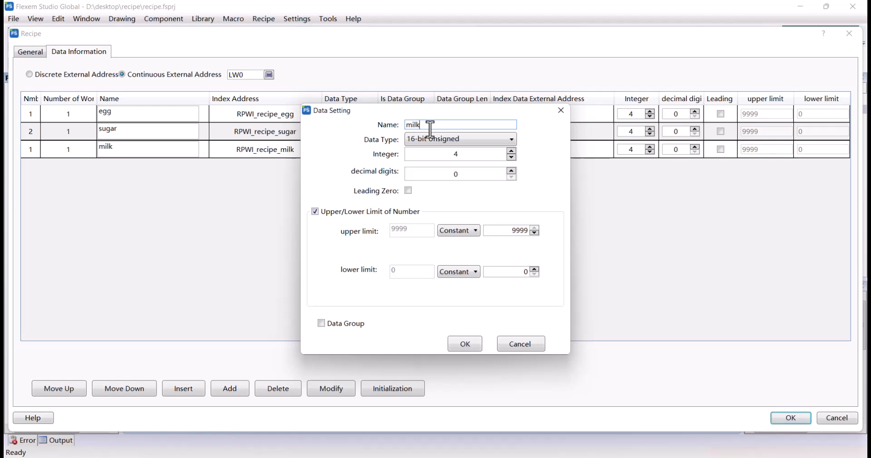
pyautogui.click(466, 350)
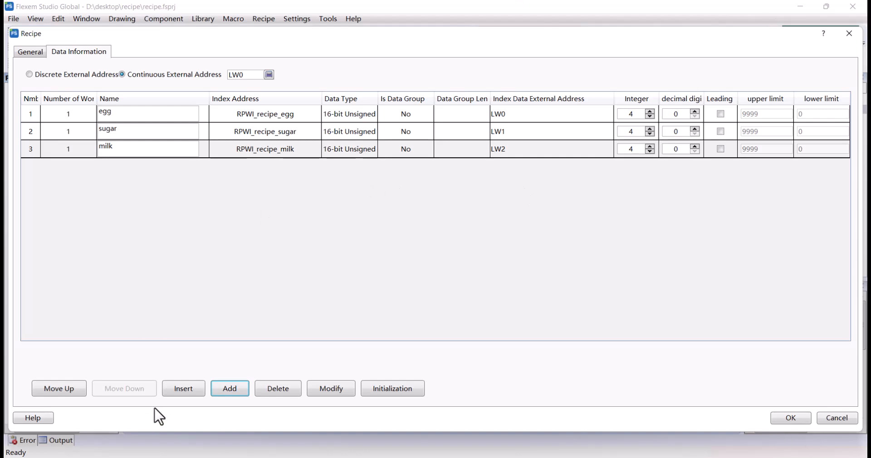
# - Enable clearing the current recipe with address LB0 and clearing all recipes with address LB1
pyautogui.click(29, 52)
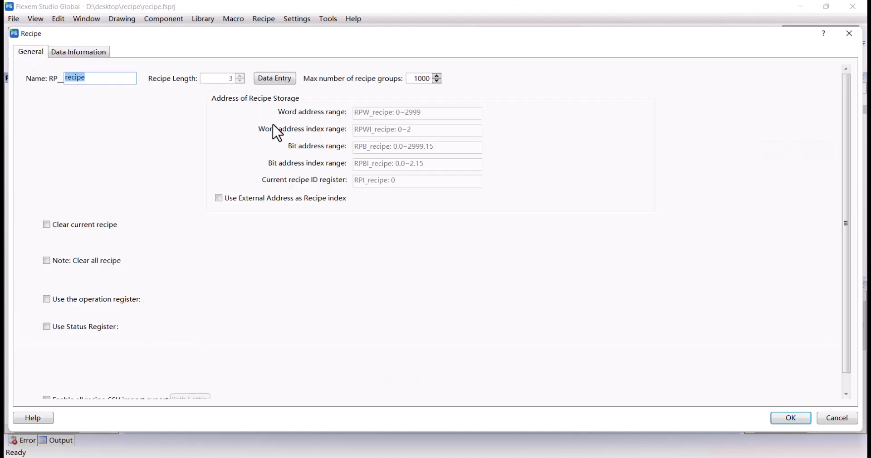
pyautogui.click(47, 225)
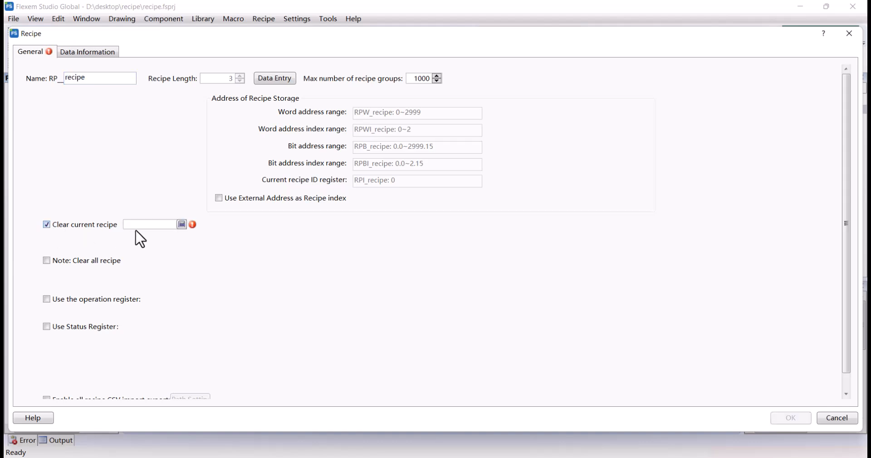
pyautogui.click(182, 225)
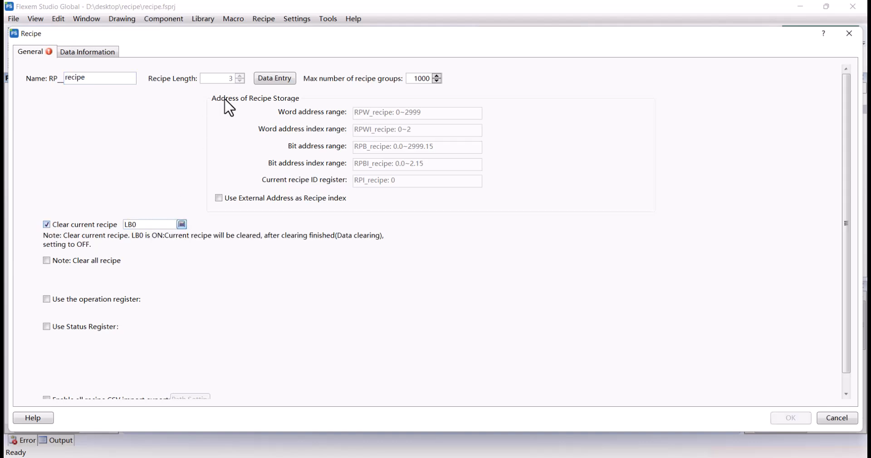
pyautogui.click(480, 306)
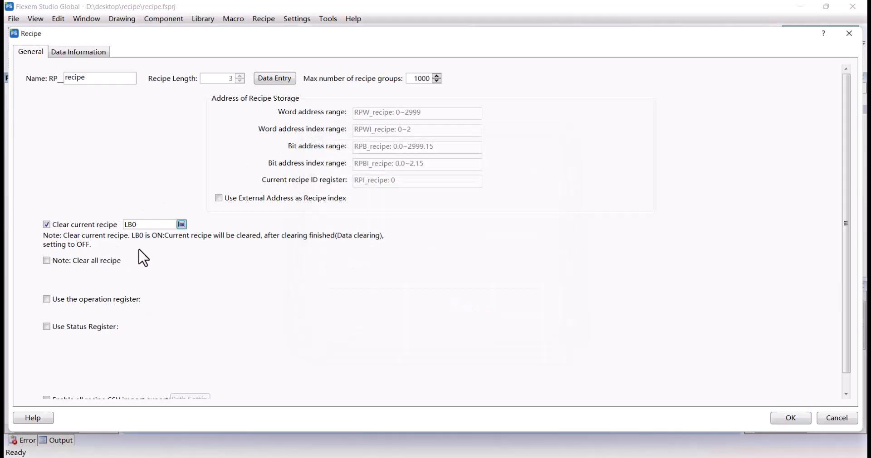
pyautogui.click(93, 261)
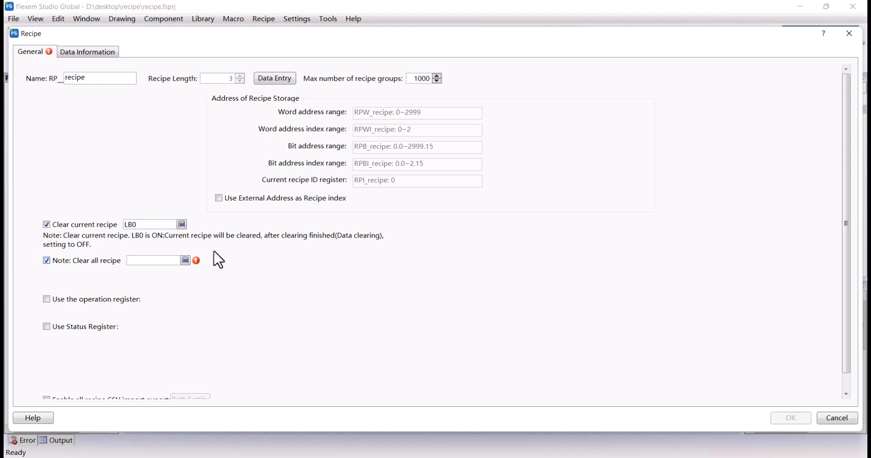
pyautogui.click(186, 260)
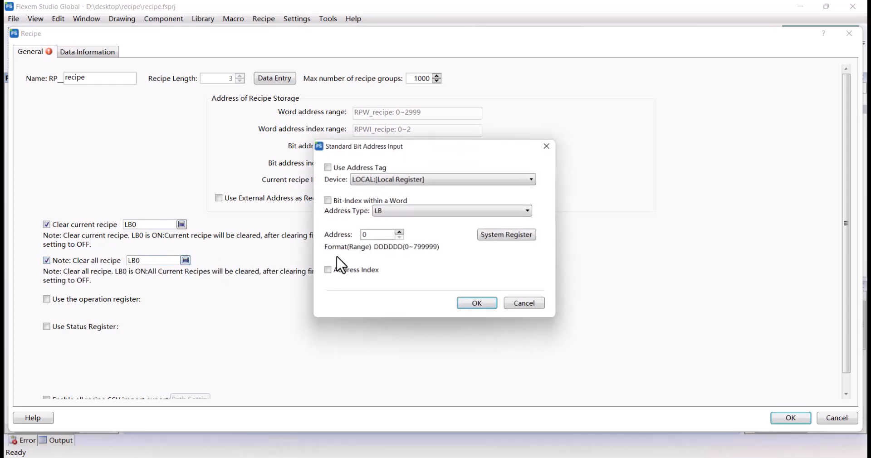
pyautogui.click(479, 307)
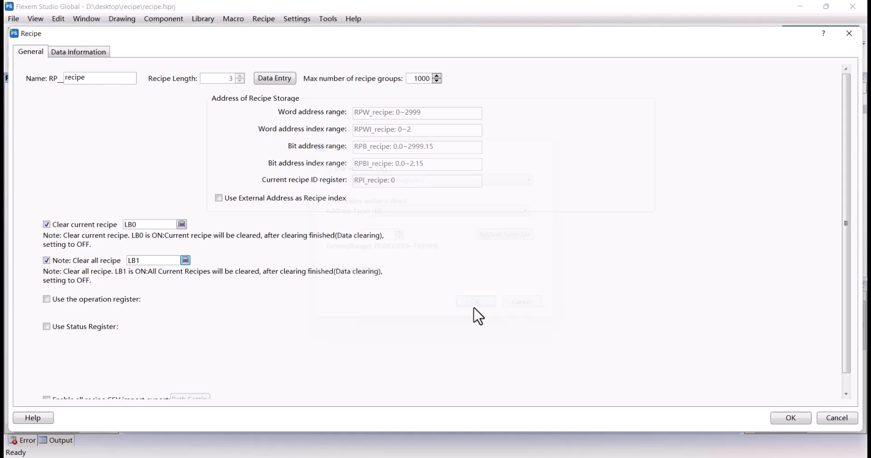
# - Enable the recipe's operation register and set its local bit address to LB2
pyautogui.click(74, 300)
pyautogui.scroll(-1, 136, 306)
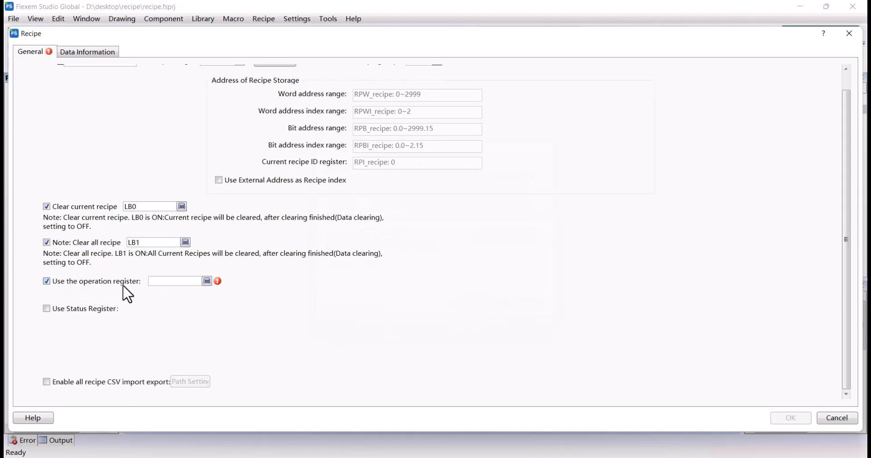
pyautogui.click(207, 281)
pyautogui.click(399, 232)
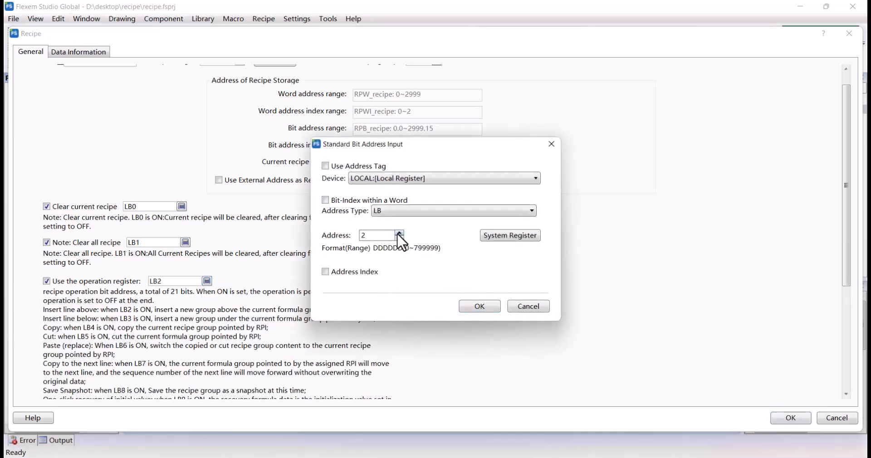
pyautogui.click(399, 233)
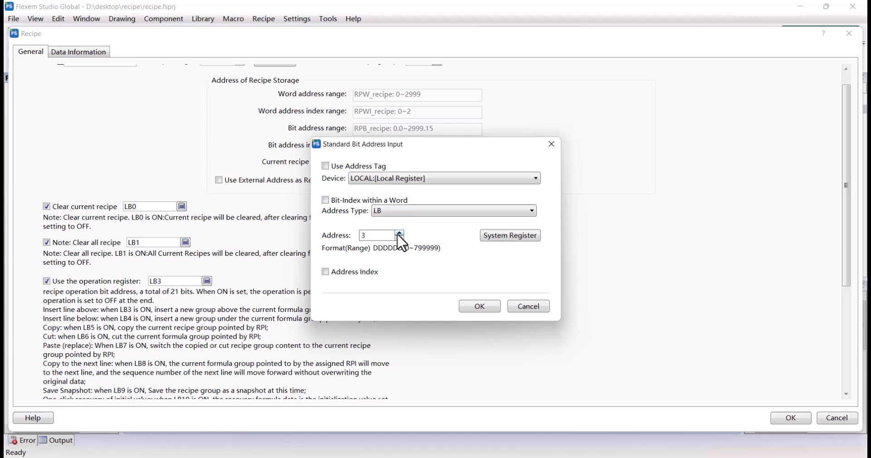
pyautogui.click(476, 306)
# - Enable the recipe's status register and assign it the local register address LW0
pyautogui.scroll(-3, 245, 295)
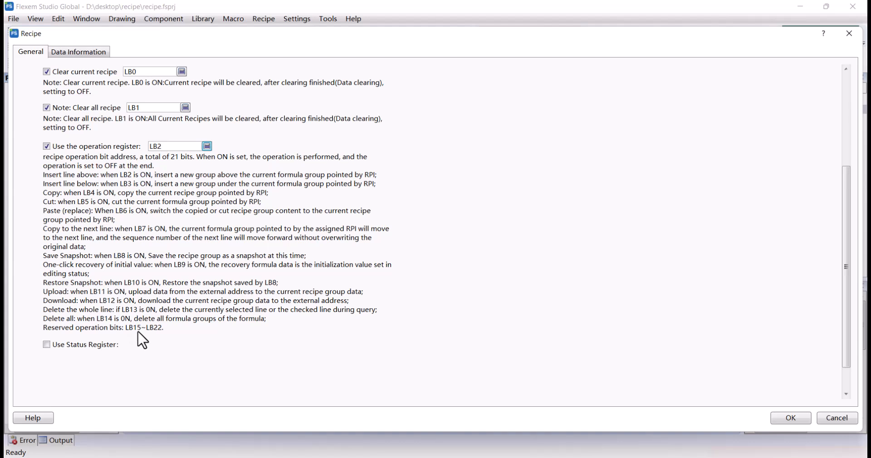
pyautogui.click(63, 344)
pyautogui.scroll(-1, 195, 356)
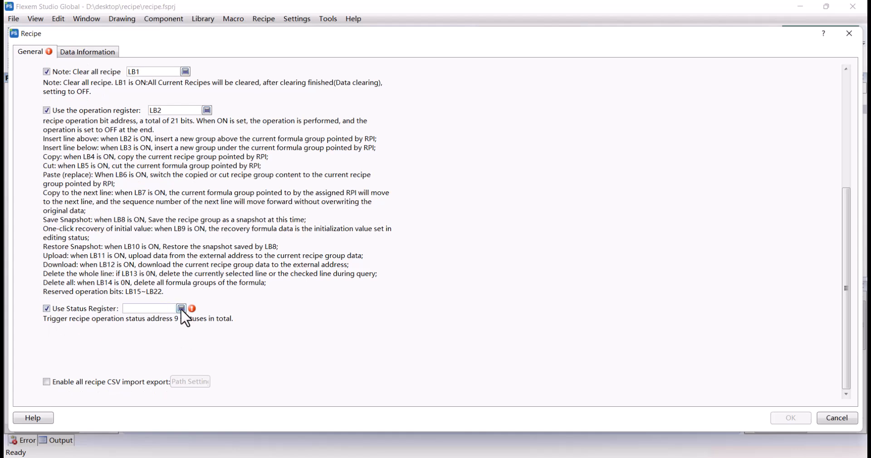
pyautogui.click(181, 308)
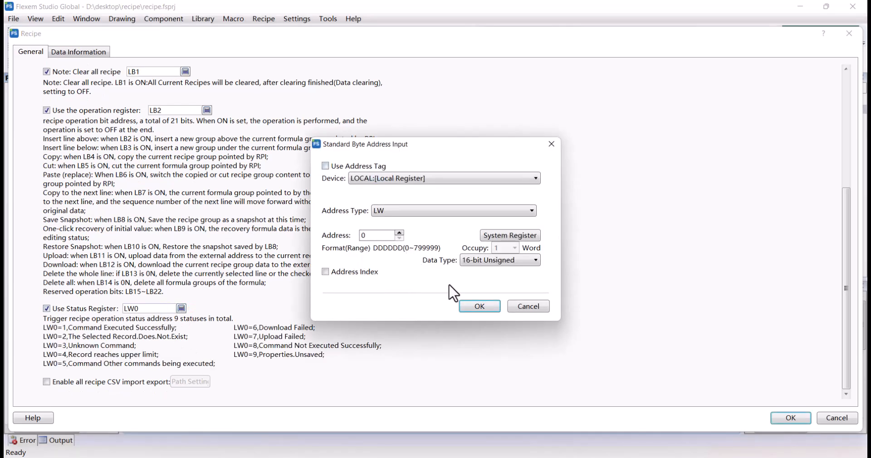
pyautogui.click(465, 305)
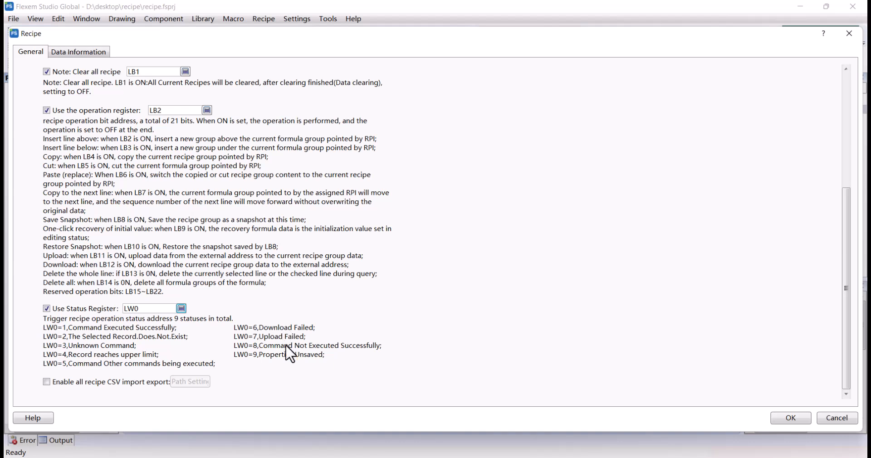
pyautogui.click(76, 384)
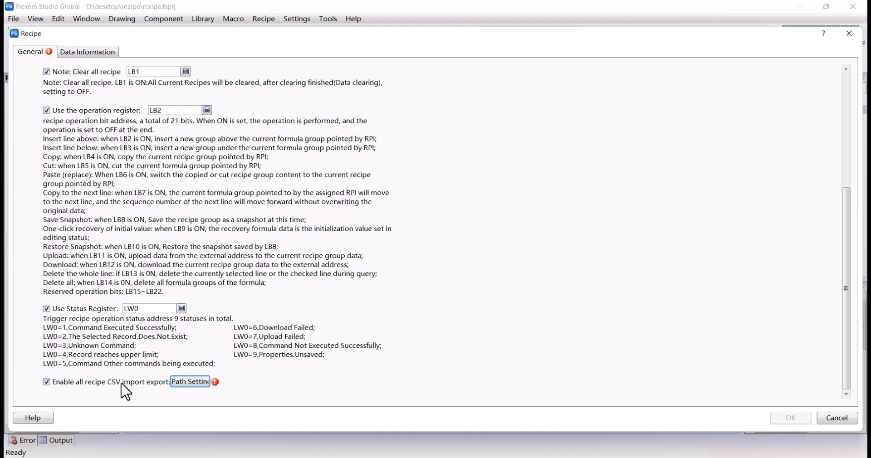
pyautogui.click(200, 389)
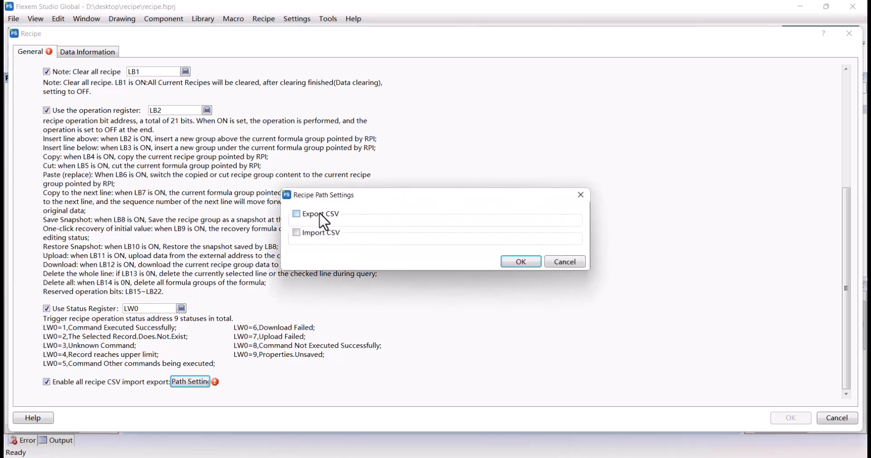
pyautogui.click(330, 216)
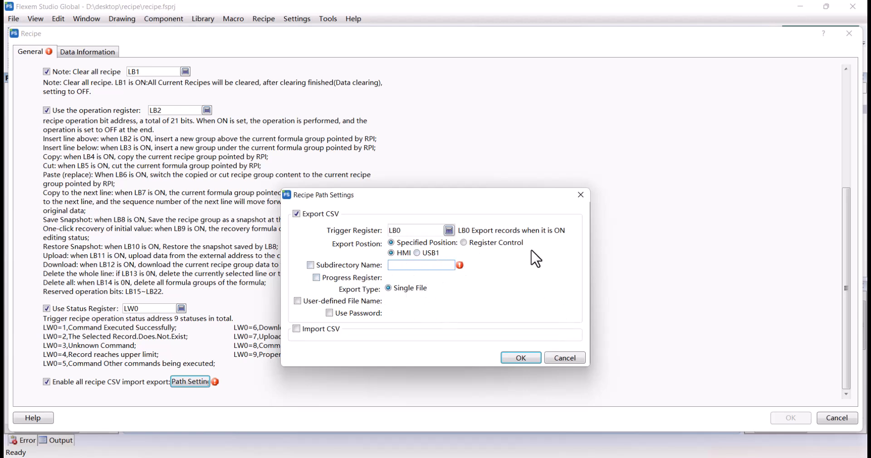
pyautogui.click(580, 192)
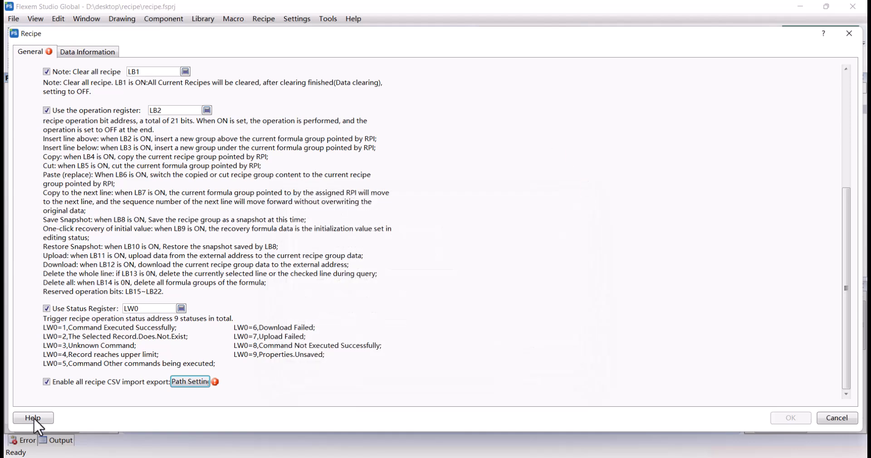
pyautogui.click(76, 386)
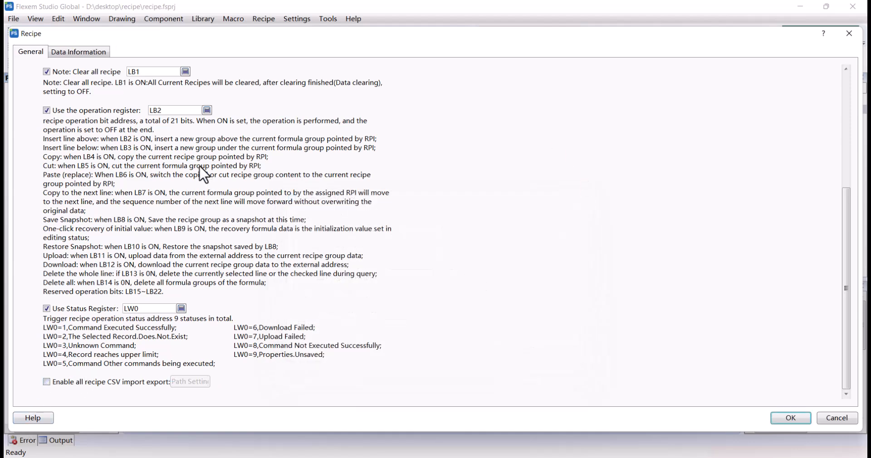
# - Set the maximum number of recipe groups to 20 and enable an external address as the recipe index
pyautogui.scroll(6, 190, 182)
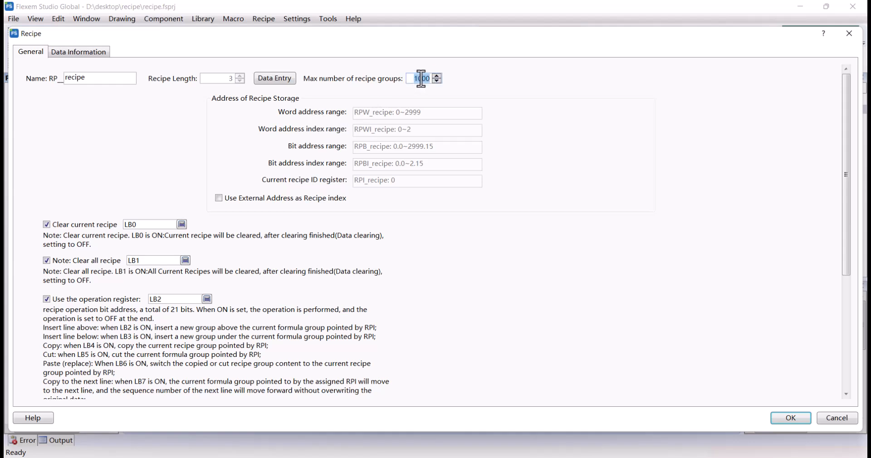
pyautogui.write('20')
pyautogui.click(240, 201)
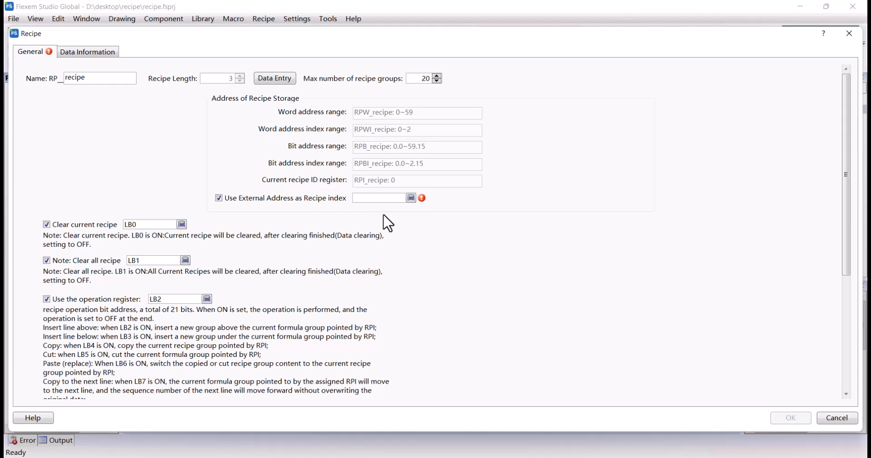
# - Check the external addresses of the recipe data, and change the status register address to LW4
pyautogui.click(89, 53)
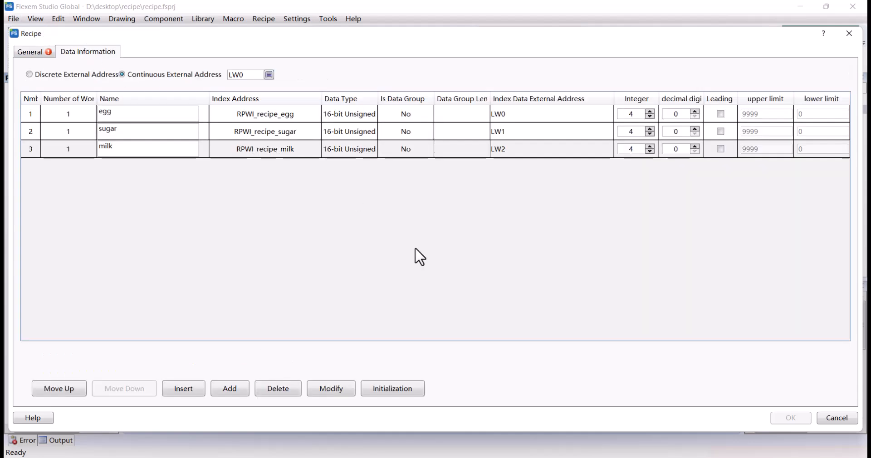
pyautogui.click(47, 55)
pyautogui.scroll(-8, 254, 265)
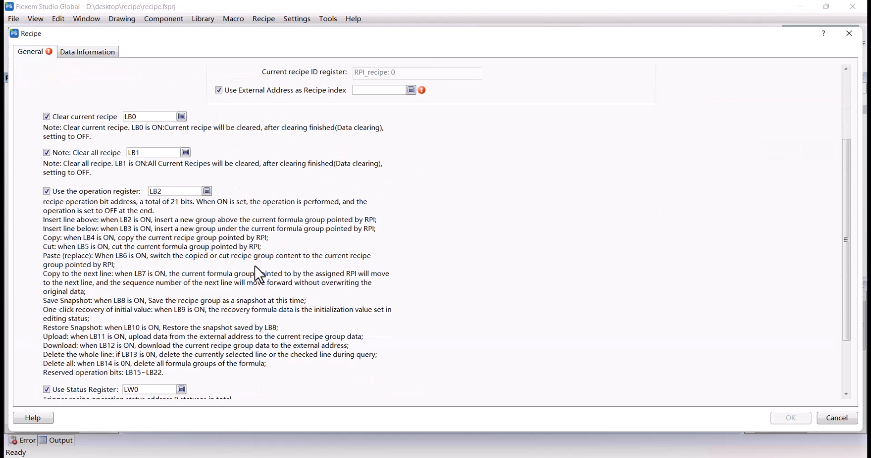
pyautogui.click(181, 308)
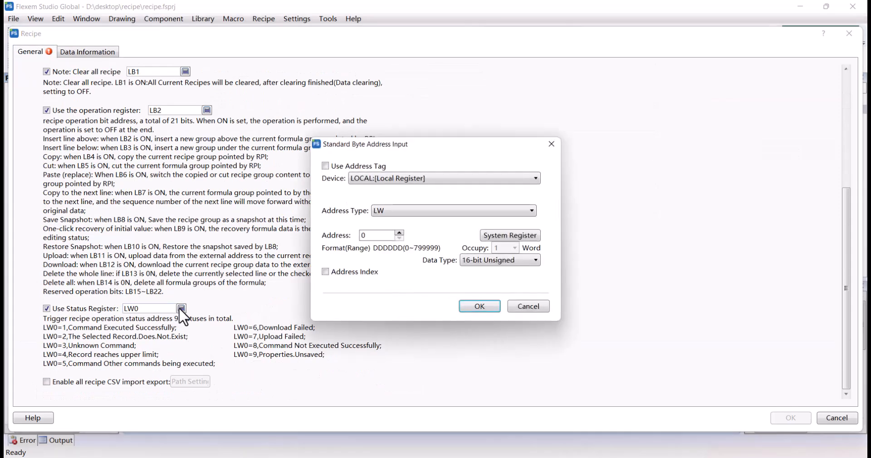
pyautogui.click(400, 233)
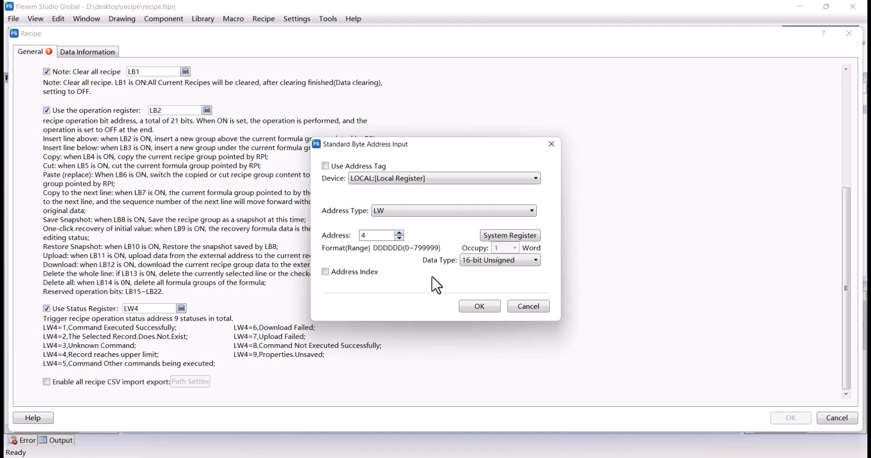
pyautogui.click(482, 306)
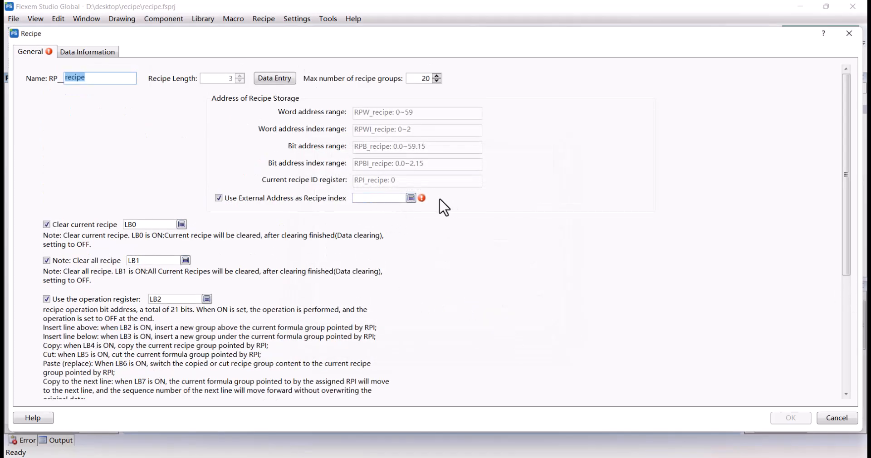
# - Assign local register LW10 as the external recipe index and save the recipe configuration
pyautogui.click(411, 197)
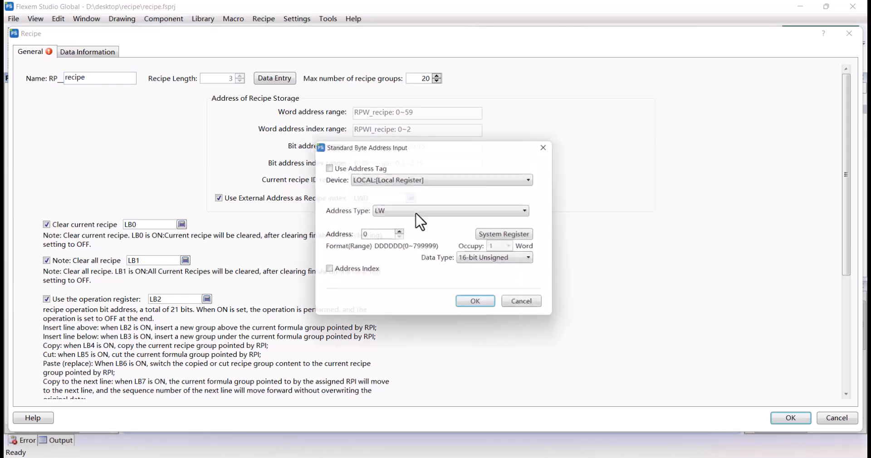
pyautogui.doubleClick(384, 236)
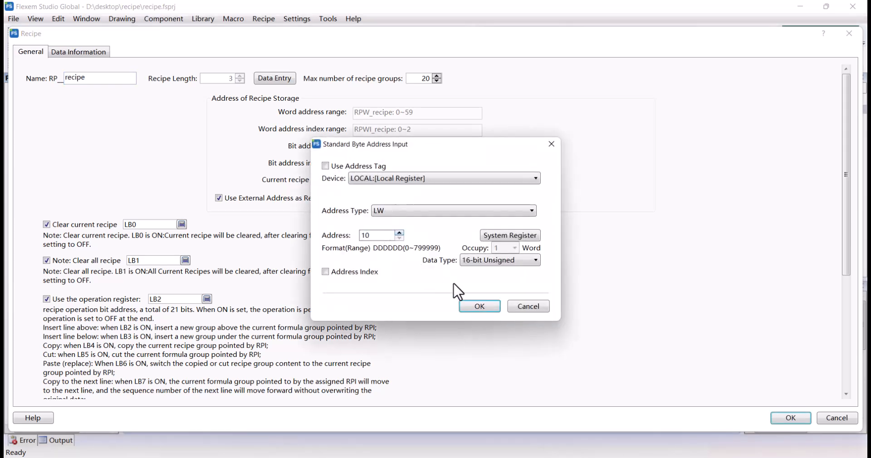
pyautogui.click(486, 306)
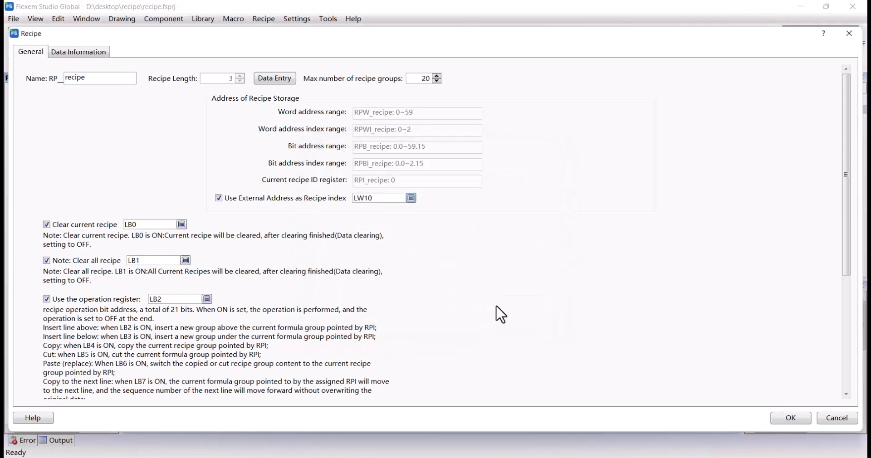
pyautogui.click(790, 418)
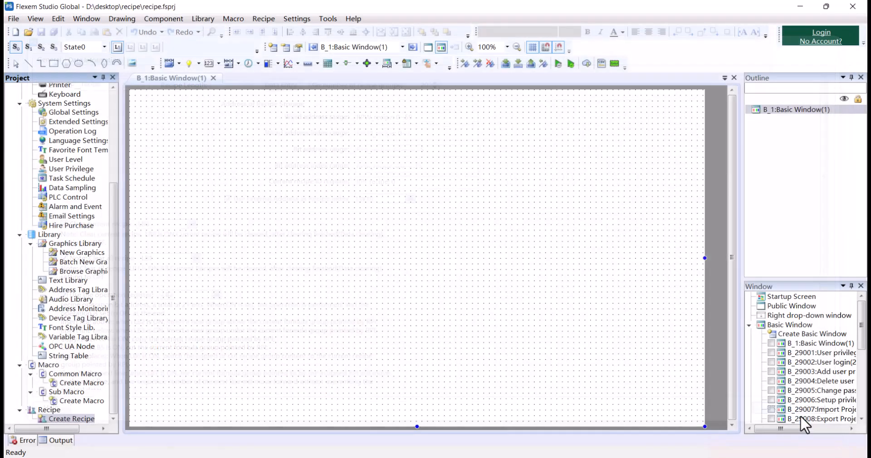
# - Create a Recipe Data Display component with pop-up keyboards enabled, using K_1:Decimal numeric keyboard(Horizontal) for numbers and K_4:Ascii keyboard for characters
pyautogui.click(155, 19)
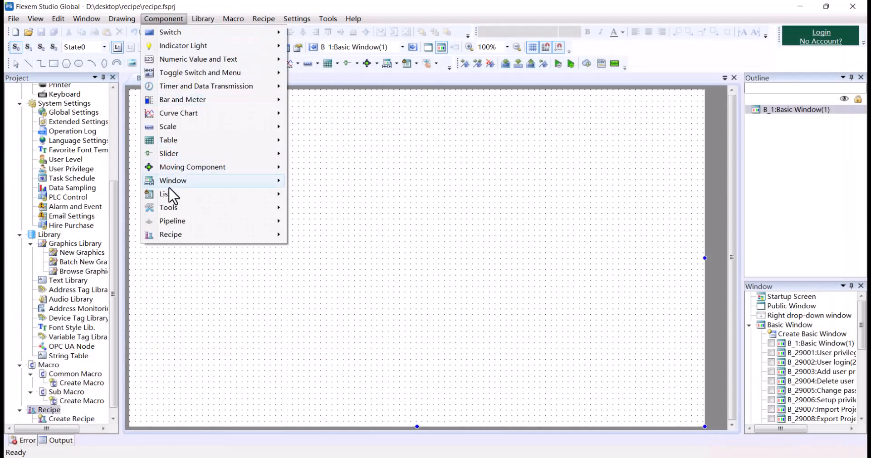
pyautogui.moveTo(170, 234)
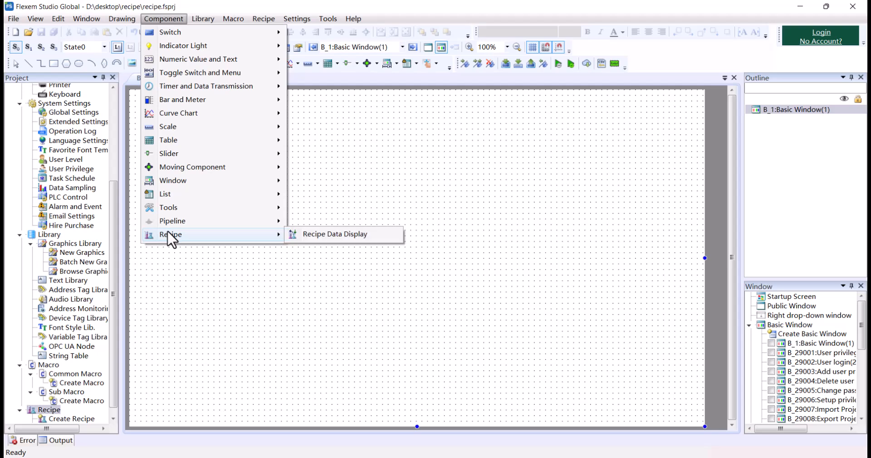
pyautogui.click(343, 236)
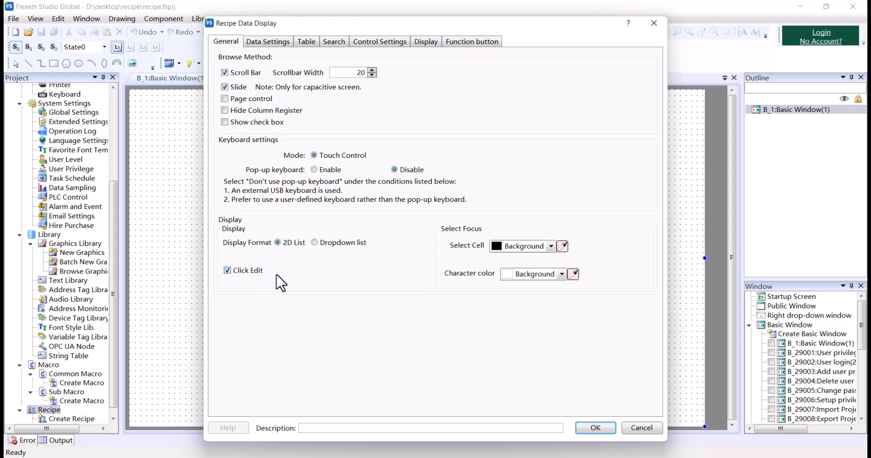
pyautogui.click(314, 169)
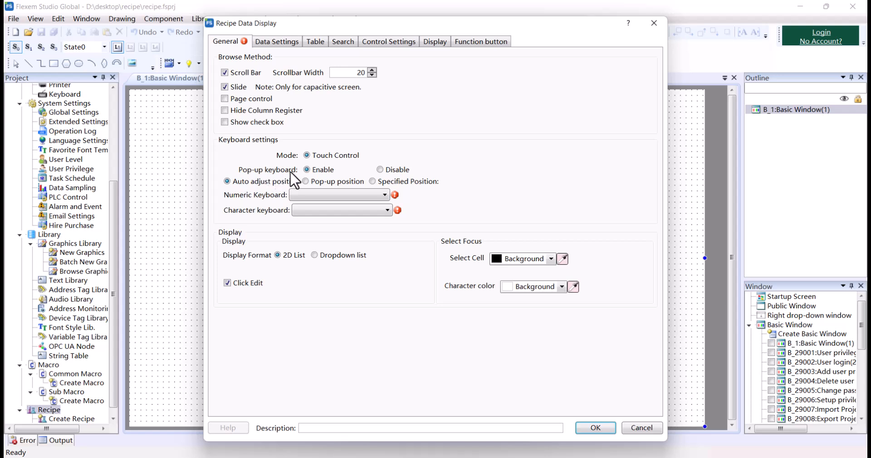
pyautogui.click(316, 192)
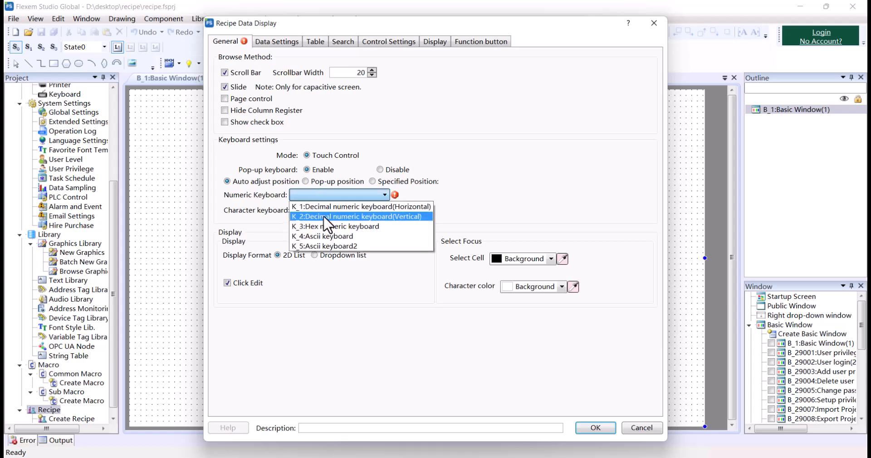
pyautogui.click(329, 206)
pyautogui.click(331, 209)
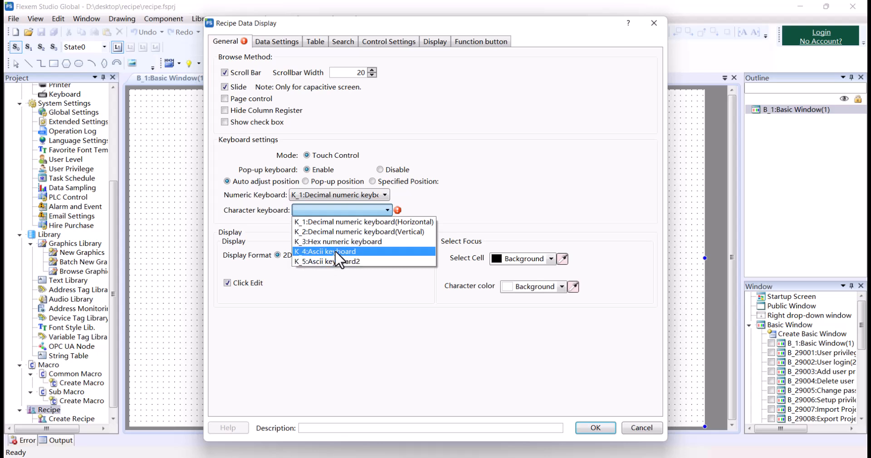
pyautogui.click(335, 250)
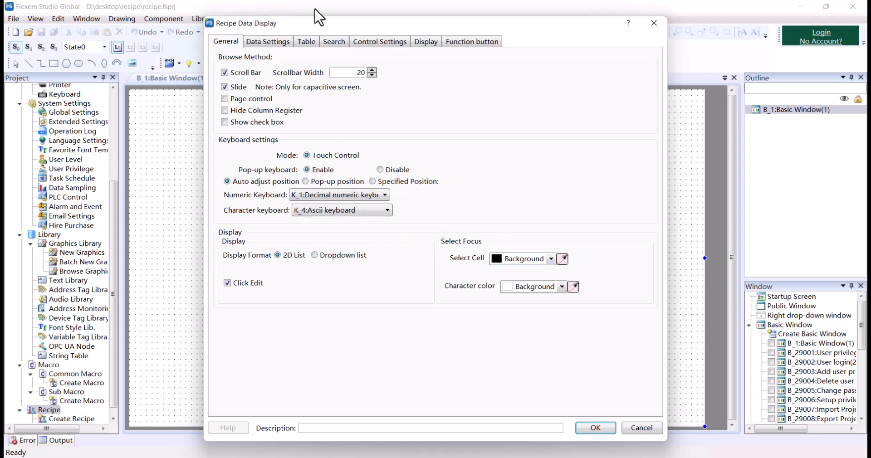
# - Include the group number, egg, sugar and milk in the recipe display and show the title row
pyautogui.click(283, 42)
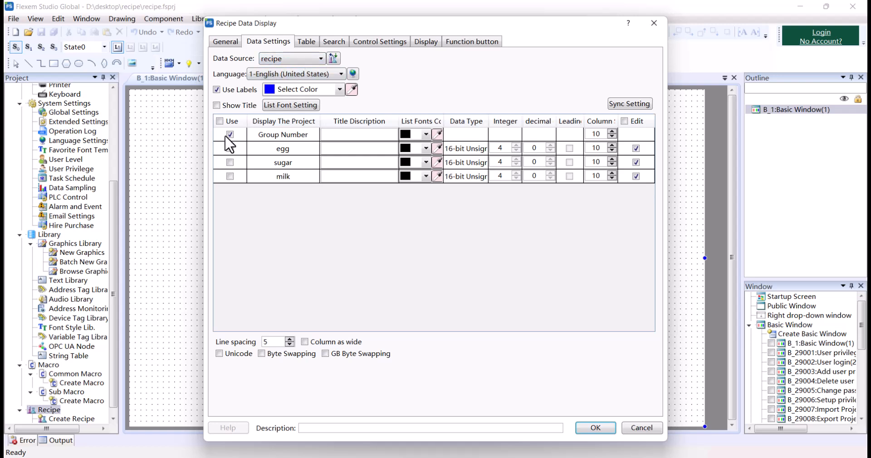
pyautogui.click(220, 121)
pyautogui.click(217, 105)
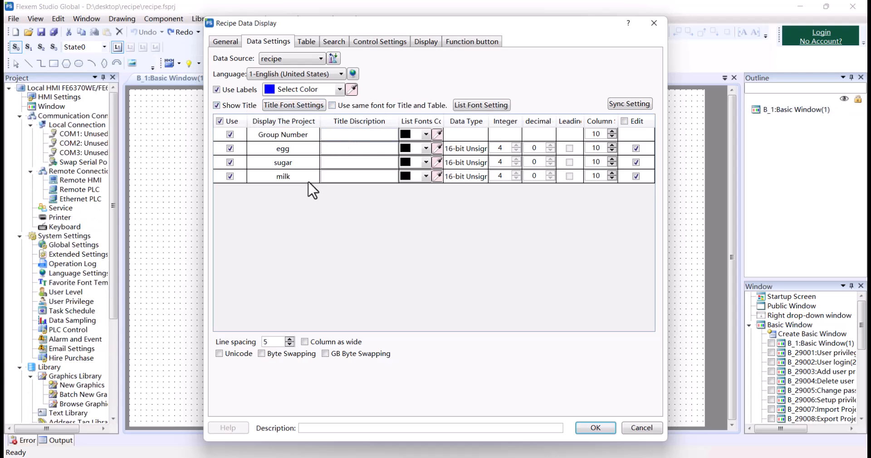
# - Enable the display's keyword search function with trigger bit LB20 and search register LW20
pyautogui.click(309, 41)
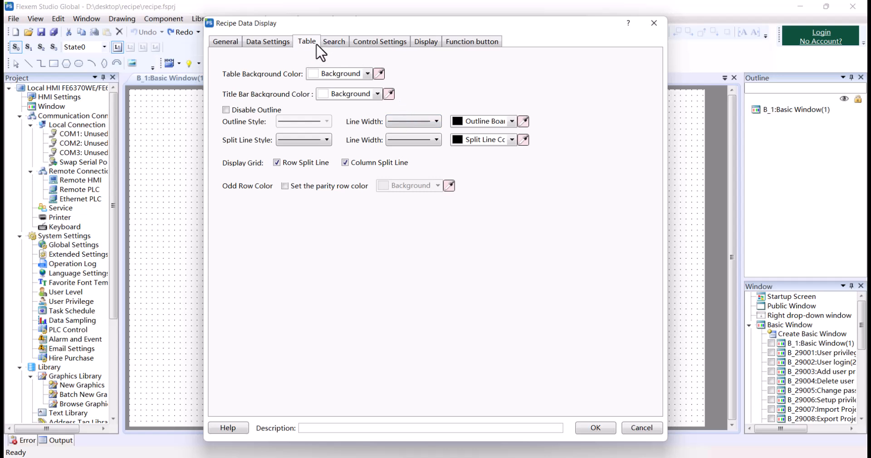
pyautogui.click(334, 44)
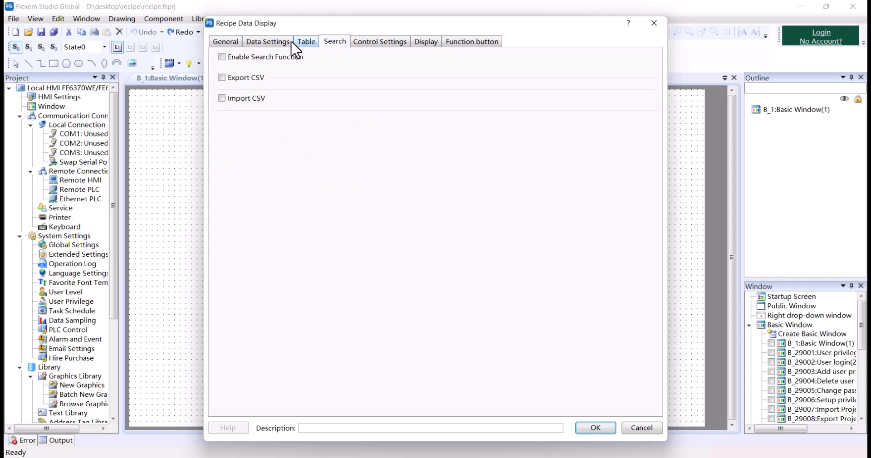
pyautogui.click(257, 58)
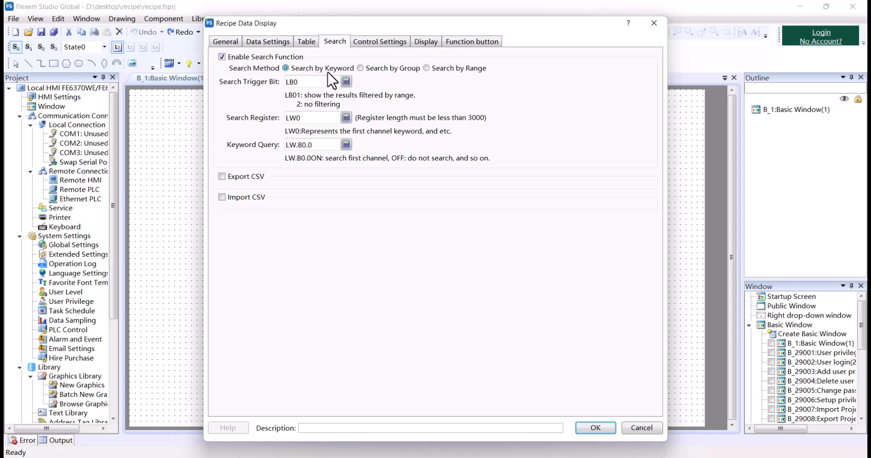
pyautogui.click(345, 82)
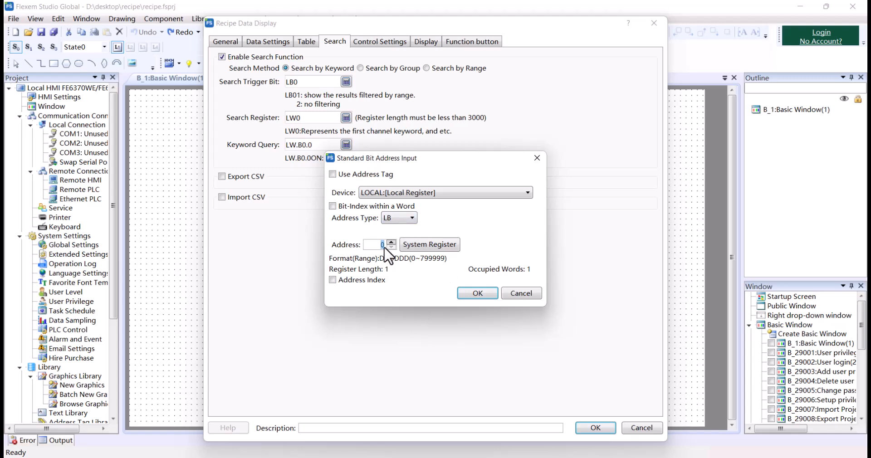
pyautogui.write('20')
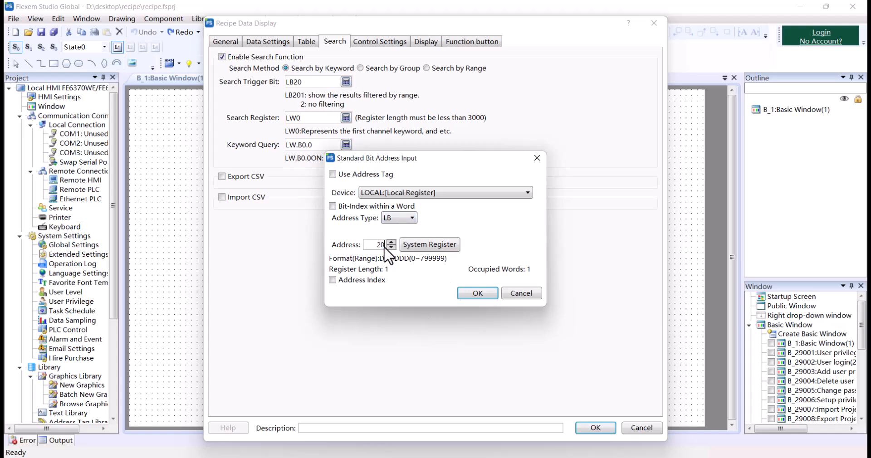
pyautogui.click(470, 293)
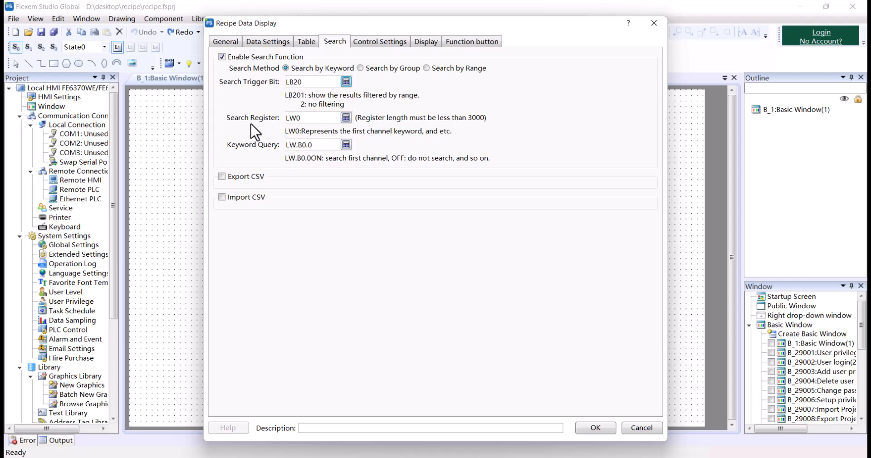
pyautogui.click(346, 117)
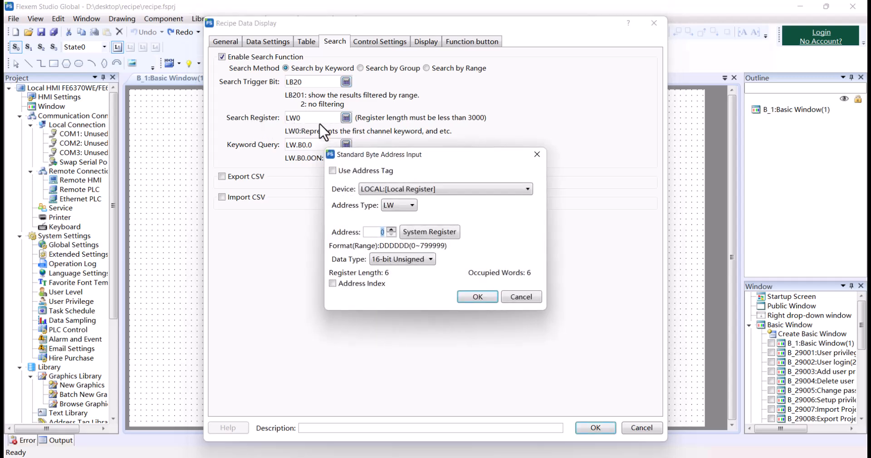
pyautogui.write('20')
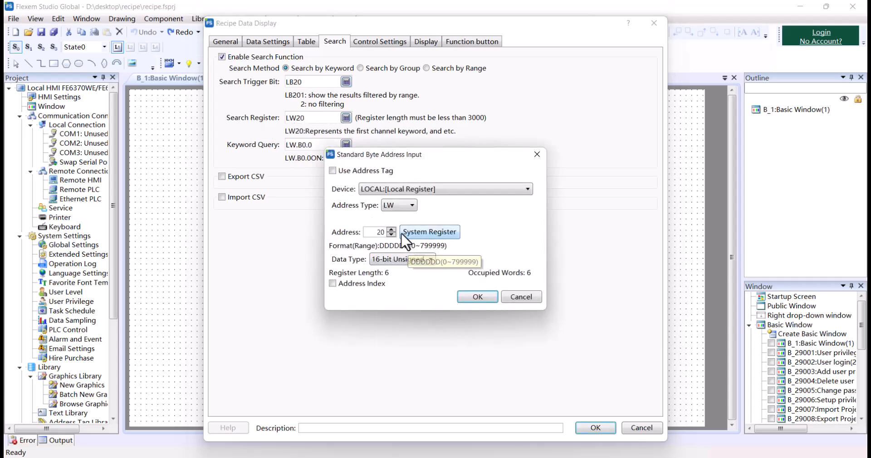
pyautogui.click(473, 295)
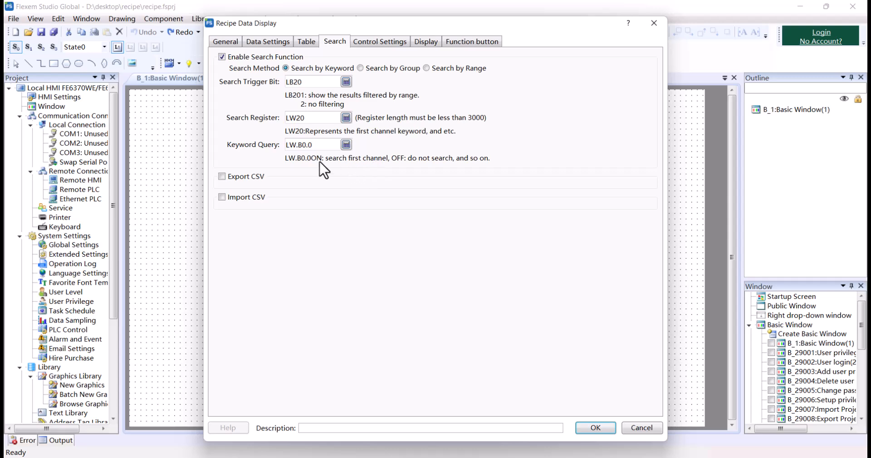
# - Enable CSV export for the recipe display and set the keyword query address to LW.B21.0
pyautogui.click(230, 177)
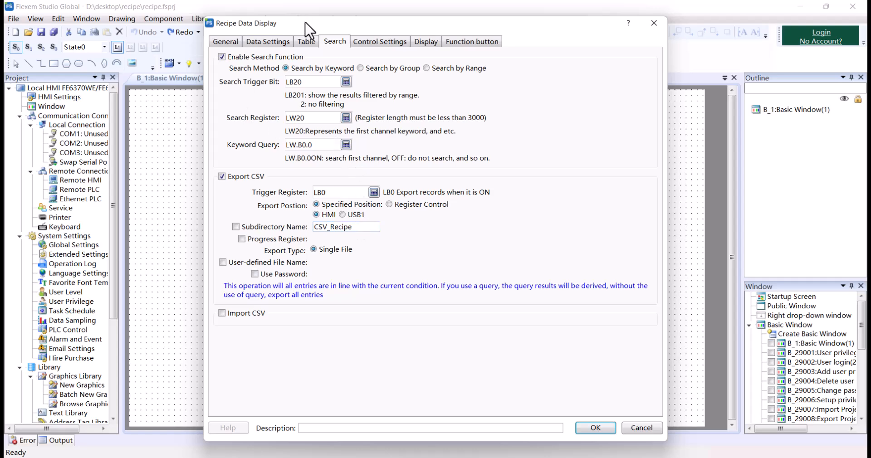
pyautogui.click(346, 144)
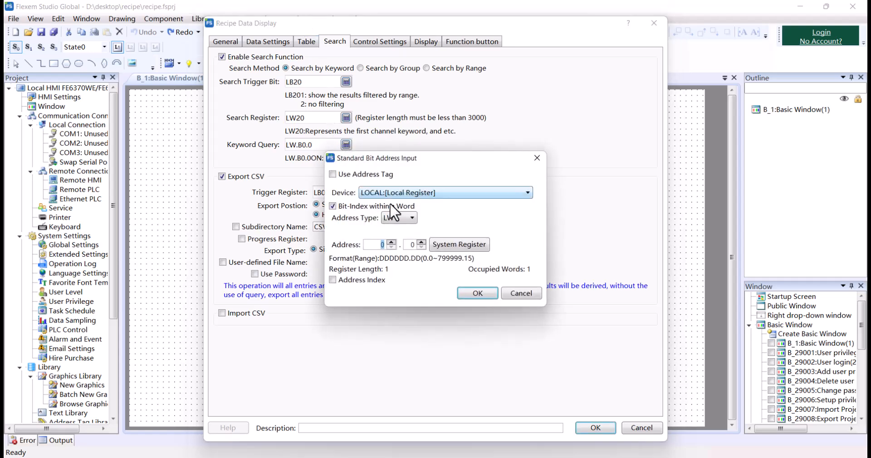
pyautogui.doubleClick(370, 248)
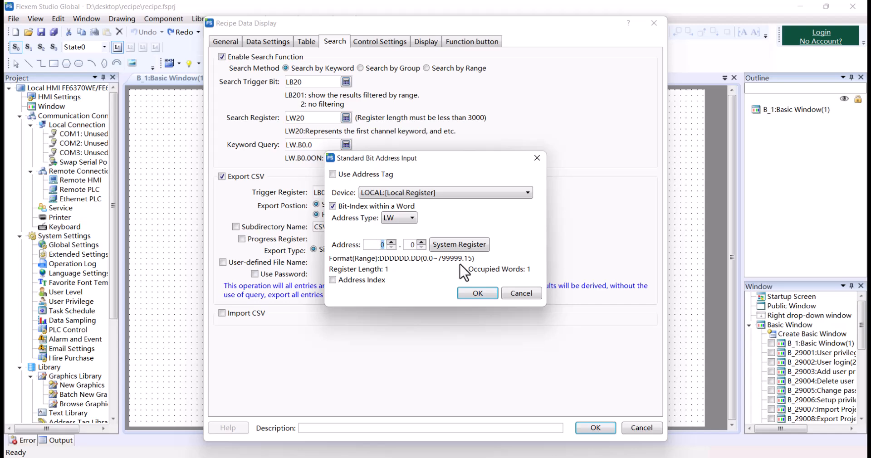
pyautogui.write('21')
pyautogui.click(483, 293)
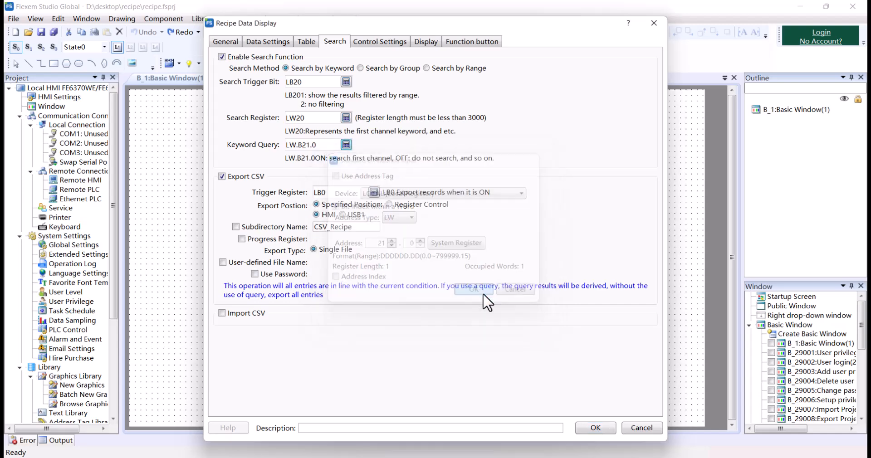
# - Review the recipe display's activation, security and position settings, including the Conditional activation options, and keep activation at Always
pyautogui.click(376, 45)
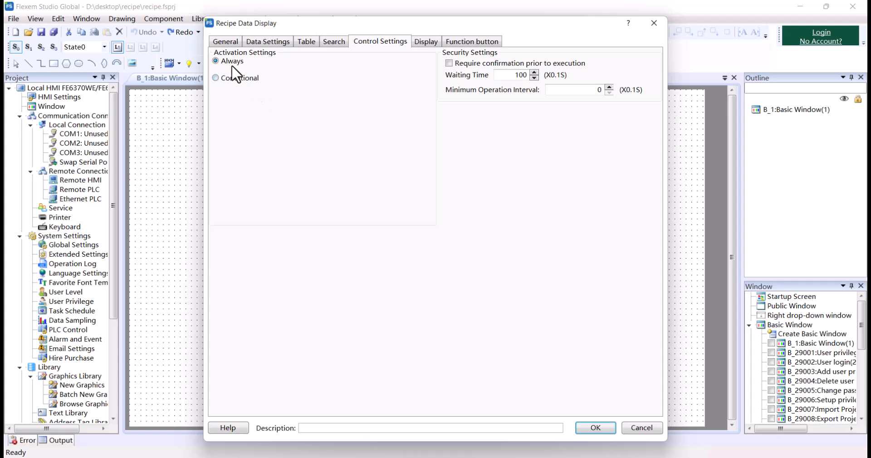
pyautogui.click(227, 80)
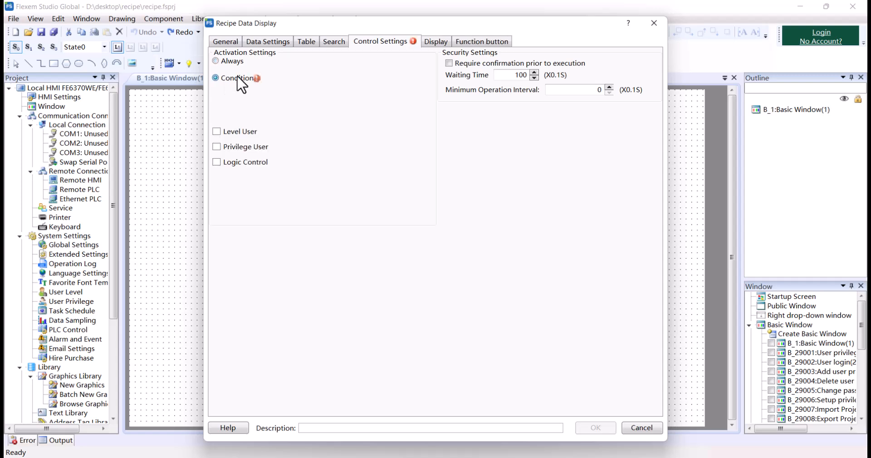
pyautogui.click(225, 62)
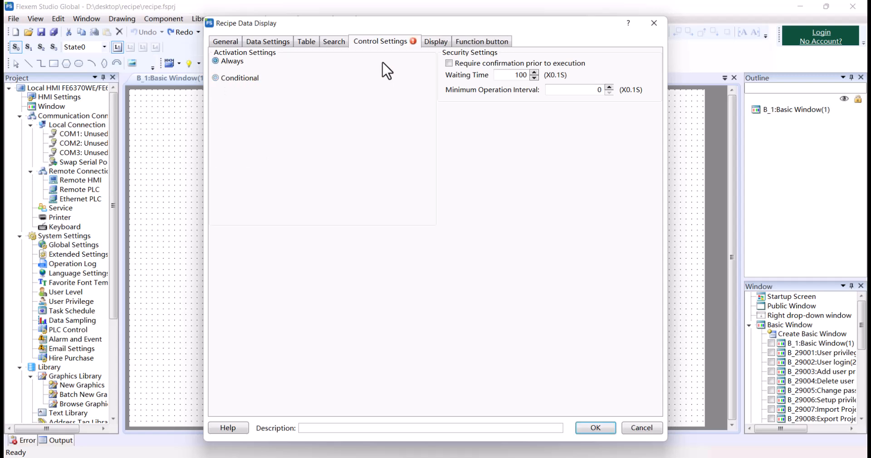
pyautogui.click(424, 45)
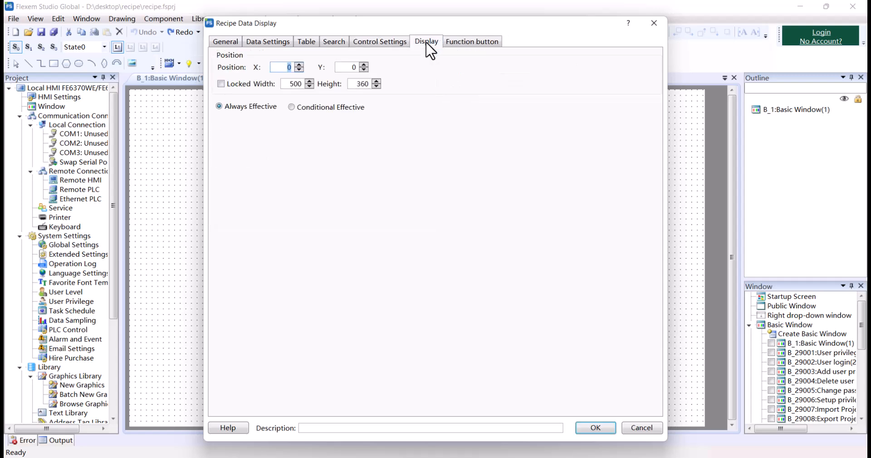
# - Enable the Add and copy function buttons for the recipe display and place the component in B_1:Basic Window
pyautogui.click(474, 44)
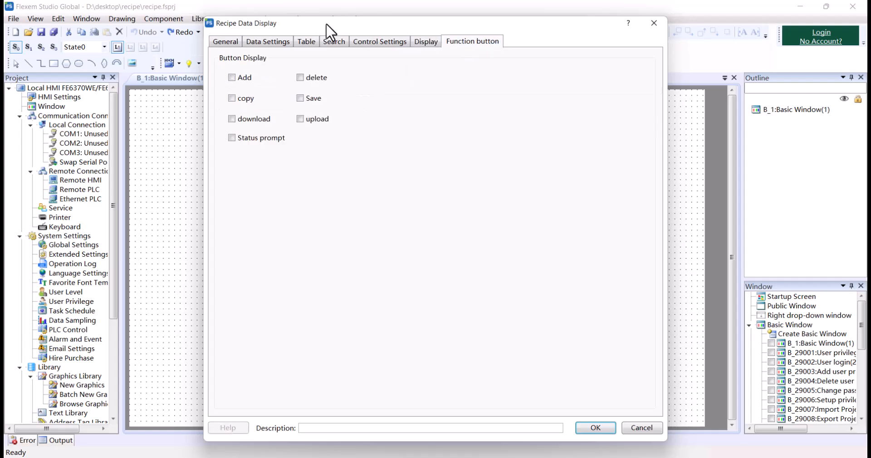
pyautogui.moveTo(330, 32); pyautogui.dragTo(302, 26)
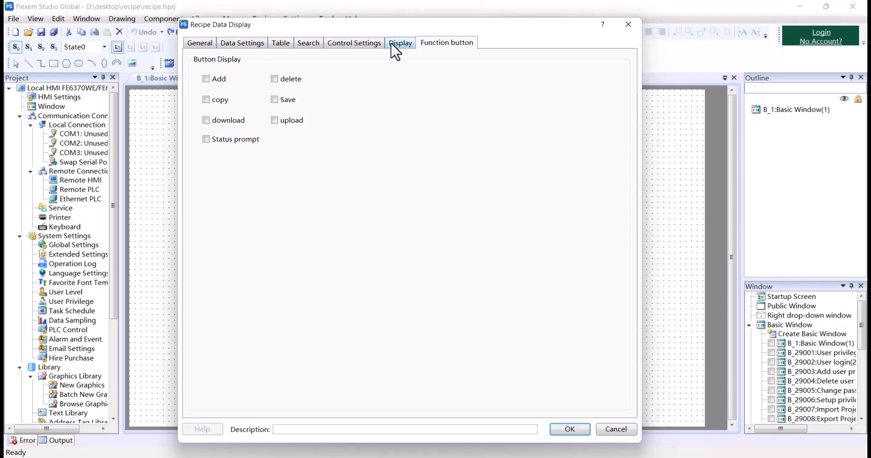
pyautogui.click(222, 80)
pyautogui.click(219, 99)
pyautogui.moveTo(255, 28); pyautogui.dragTo(240, 37)
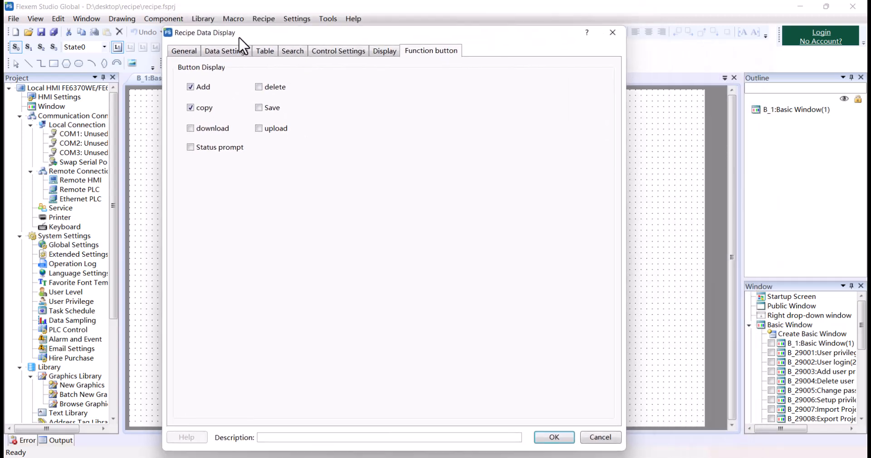
pyautogui.click(543, 438)
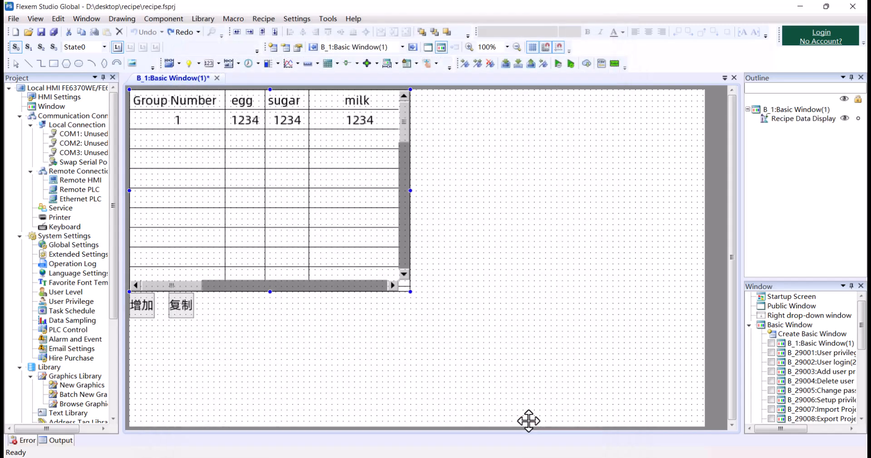
pyautogui.click(153, 146)
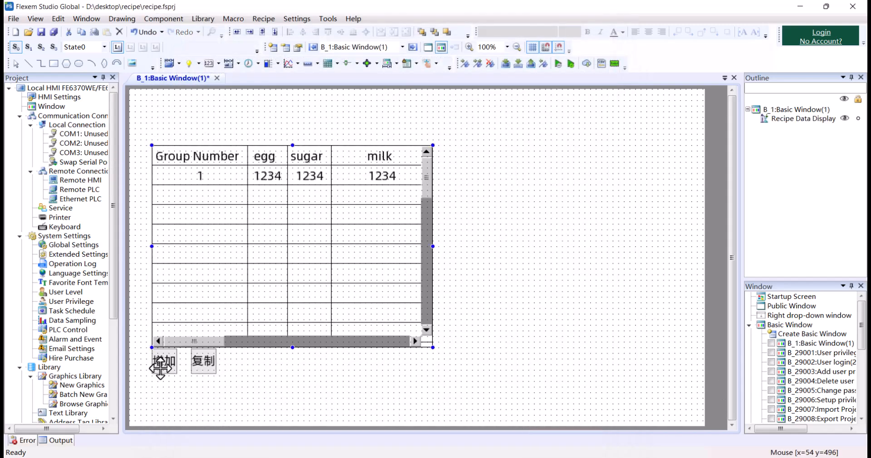
# - Disable the Add and copy function buttons of the recipe display
pyautogui.doubleClick(305, 249)
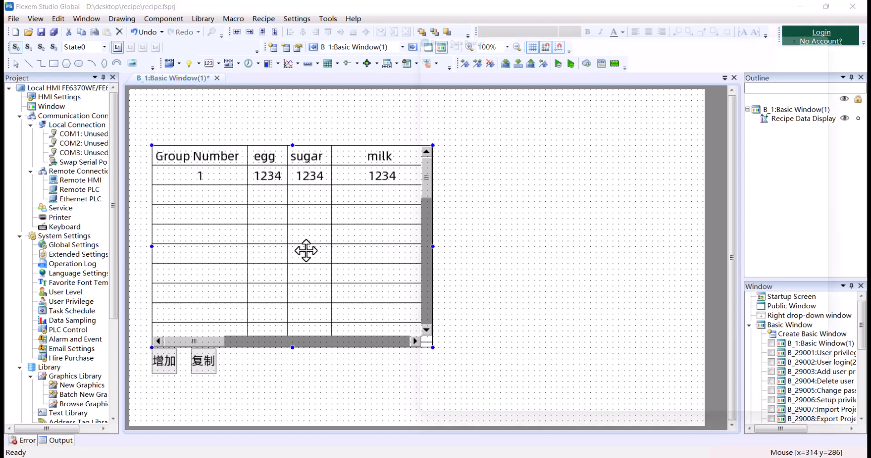
pyautogui.click(676, 48)
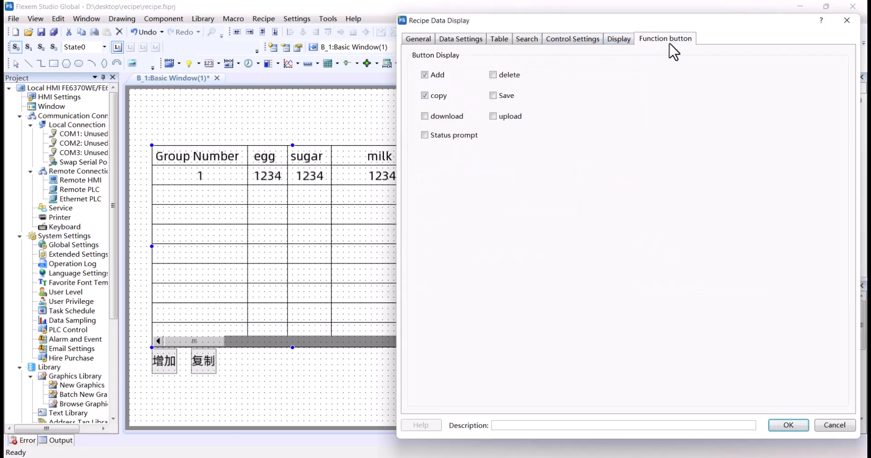
pyautogui.click(446, 97)
pyautogui.click(429, 74)
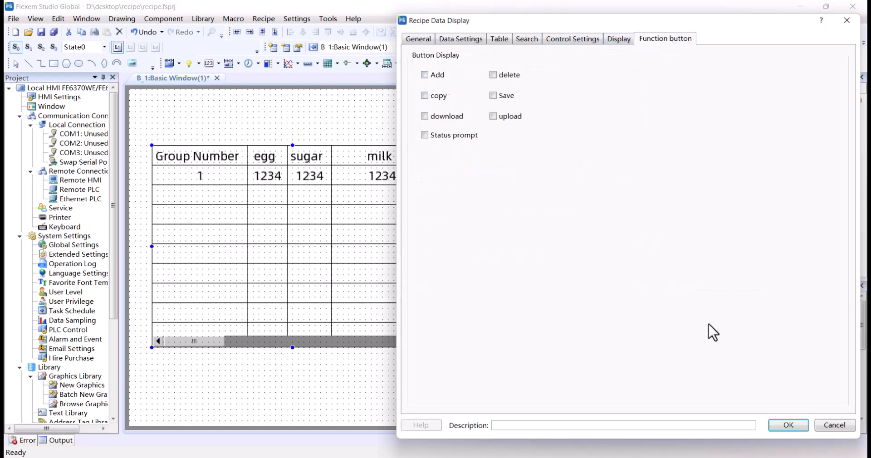
pyautogui.click(788, 426)
# - Review the clear and operation register addresses in the RP_recipe settings
pyautogui.scroll(-5, 58, 366)
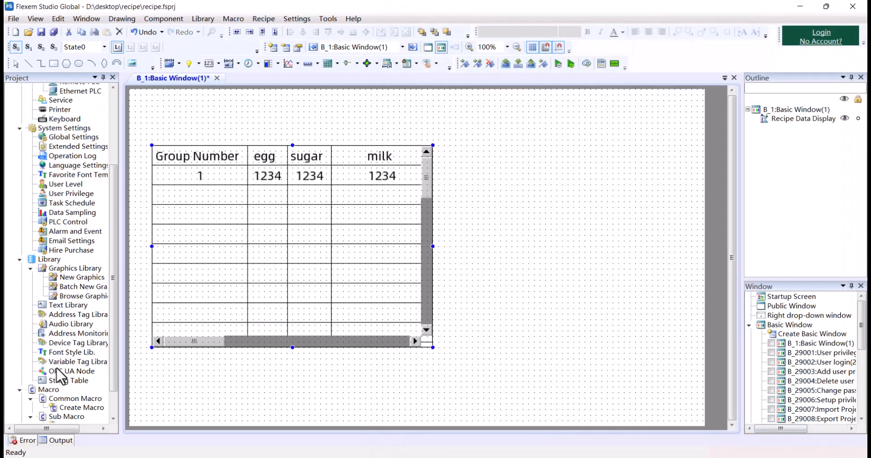
pyautogui.doubleClick(68, 419)
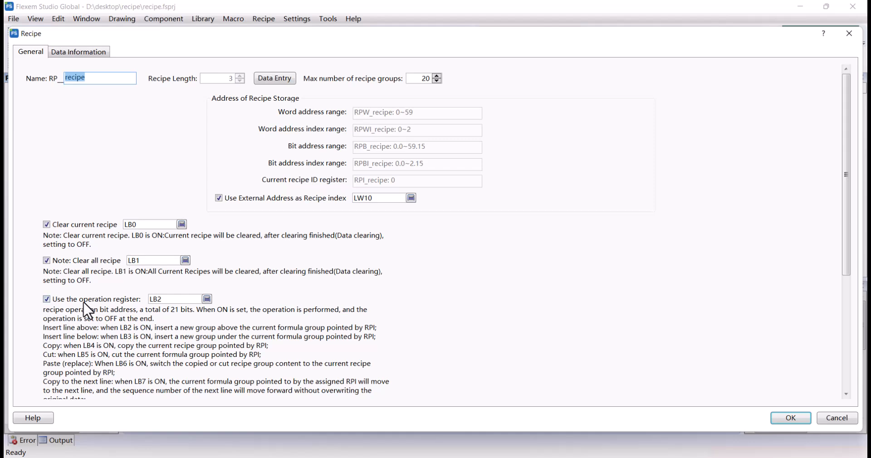
pyautogui.scroll(-3, 90, 312)
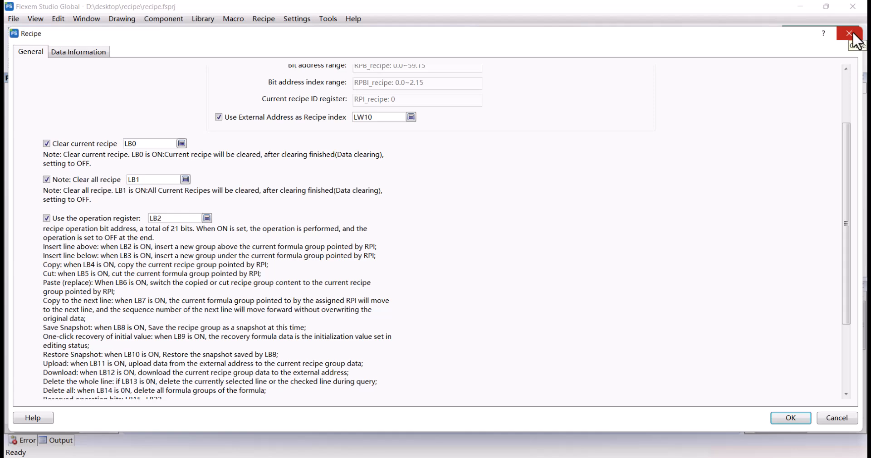
pyautogui.click(796, 417)
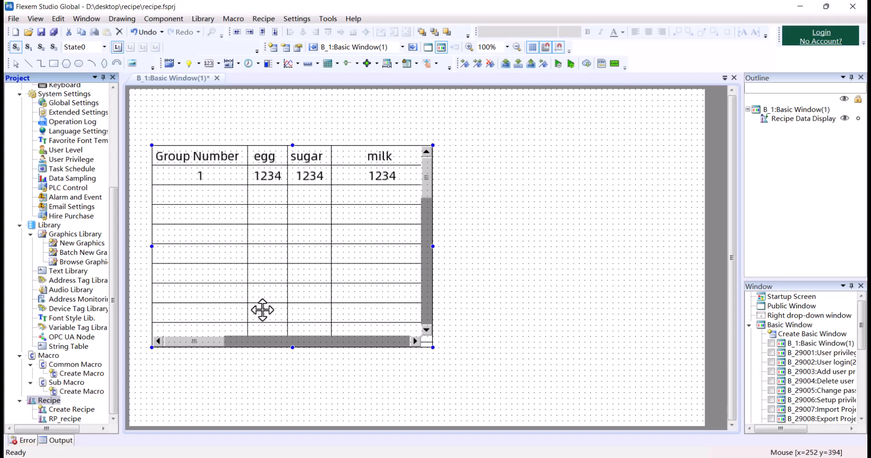
# - Move the recipe display up, close to the upper edge of the basic window
pyautogui.moveTo(222, 224); pyautogui.dragTo(221, 180)
pyautogui.click(472, 295)
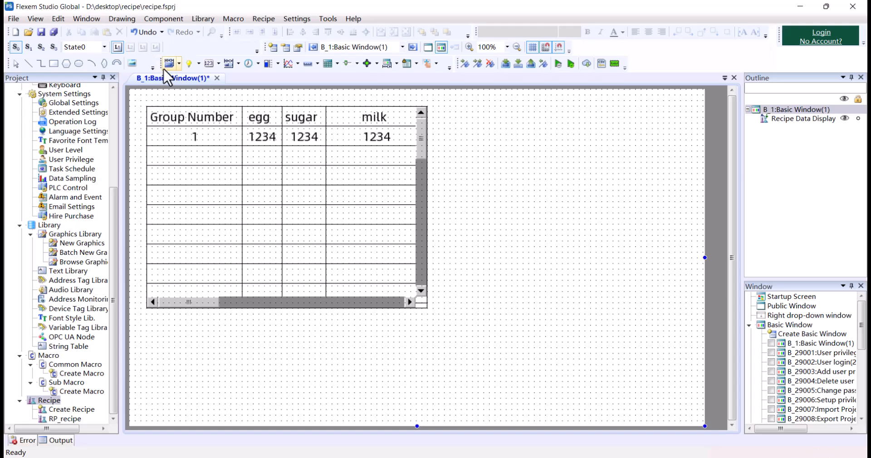
# - Recheck the bit functions of RP_recipe's operation register and its status register codes
pyautogui.click(64, 419)
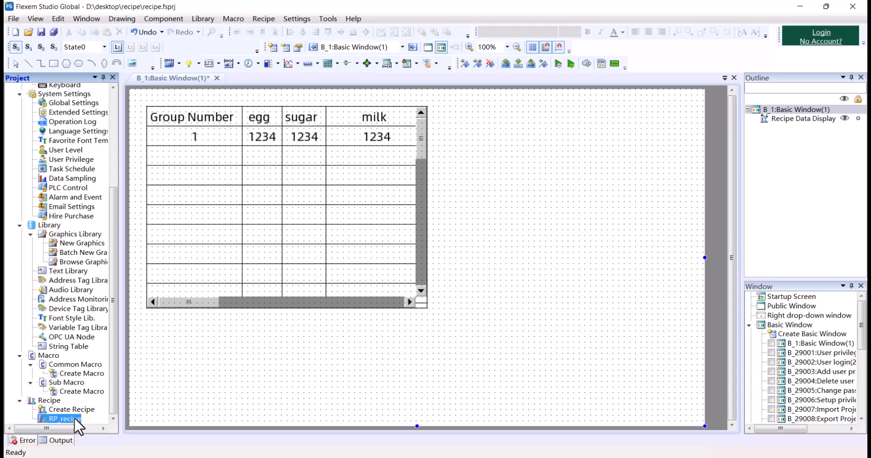
pyautogui.doubleClick(74, 417)
pyautogui.scroll(-7, 137, 225)
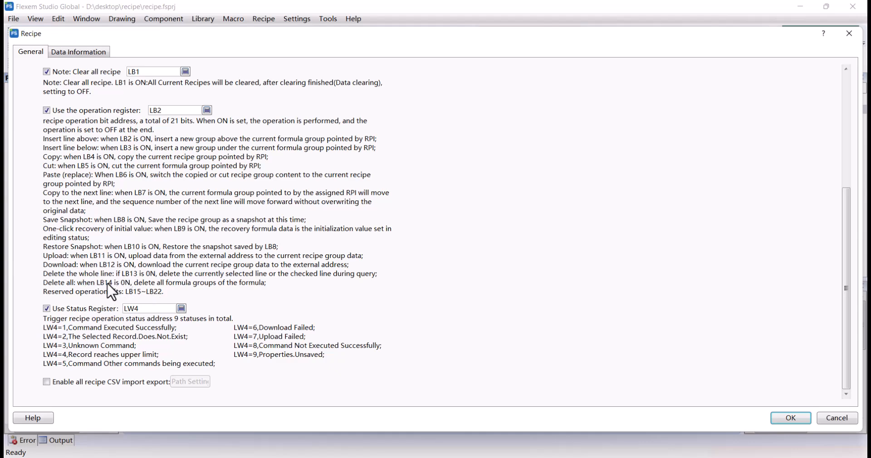
pyautogui.scroll(3, 407, 261)
pyautogui.scroll(3, 407, 262)
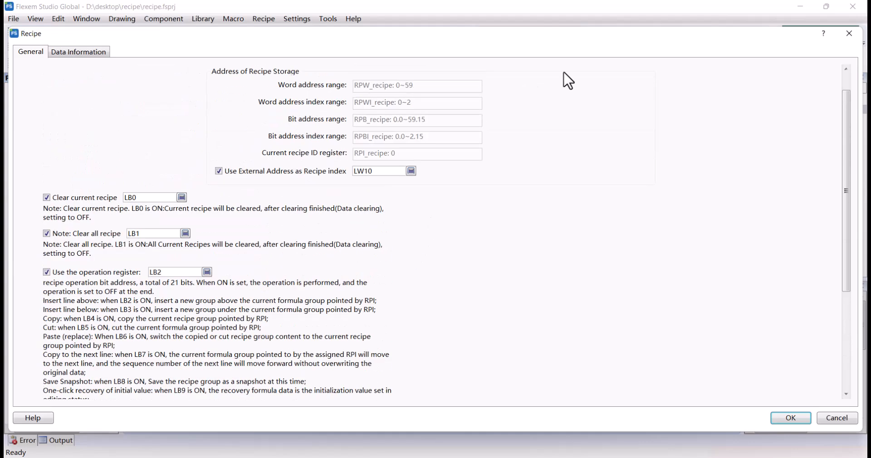
pyautogui.click(850, 33)
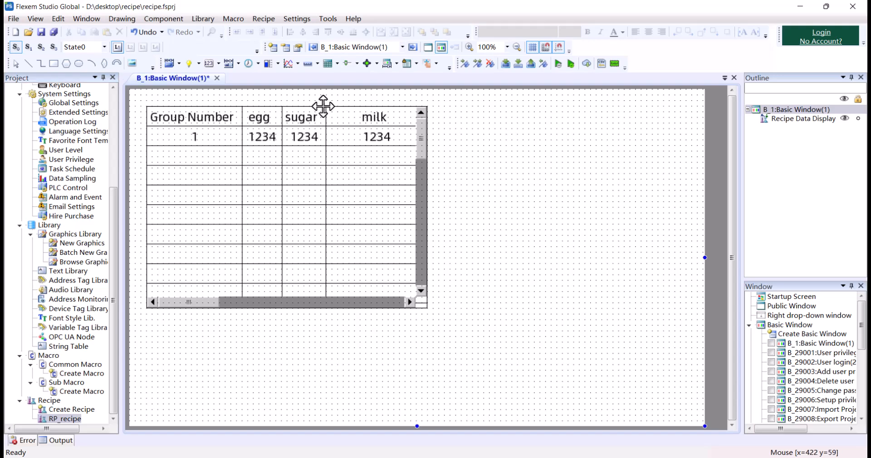
# - Create a switch with a bit setting function that performs Reset on LB0 when pressed
pyautogui.click(170, 64)
pyautogui.click(285, 207)
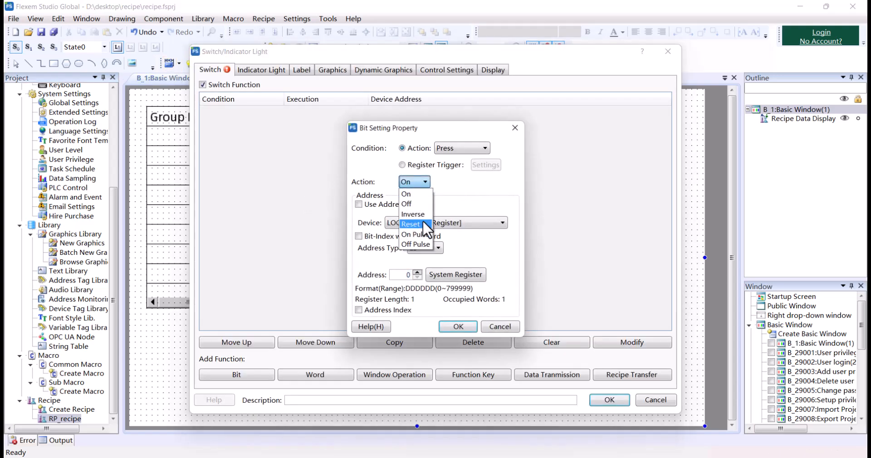
pyautogui.click(423, 224)
pyautogui.click(457, 326)
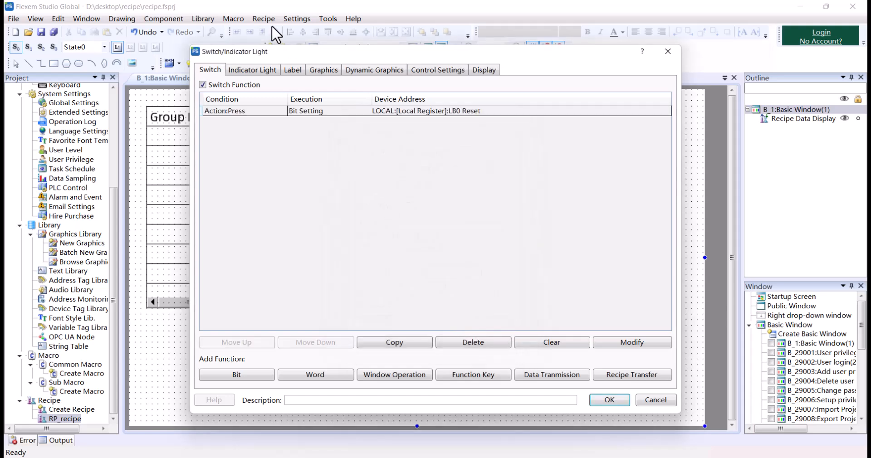
# - Enable the switch's indicator with the same address as the switch, and place the component beside the recipe table
pyautogui.click(252, 69)
pyautogui.click(229, 86)
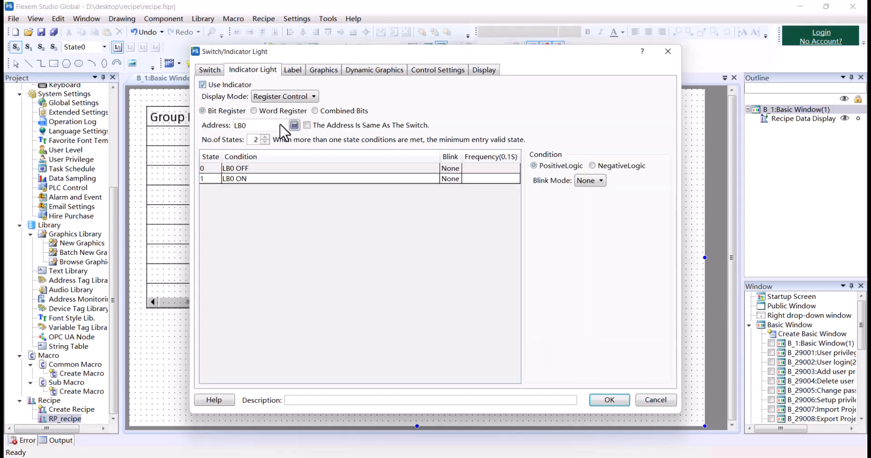
pyautogui.click(308, 126)
pyautogui.click(595, 399)
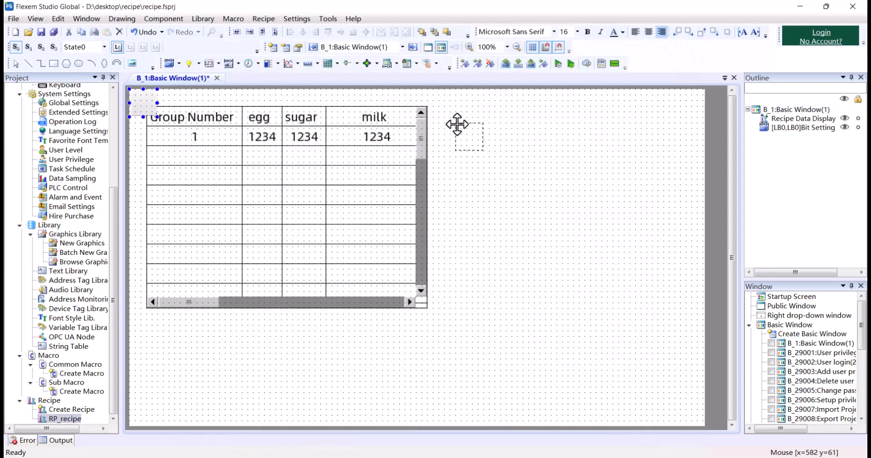
pyautogui.click(457, 123)
# - Change the LB0 switch's graphic to the blue Enter image
pyautogui.doubleClick(474, 136)
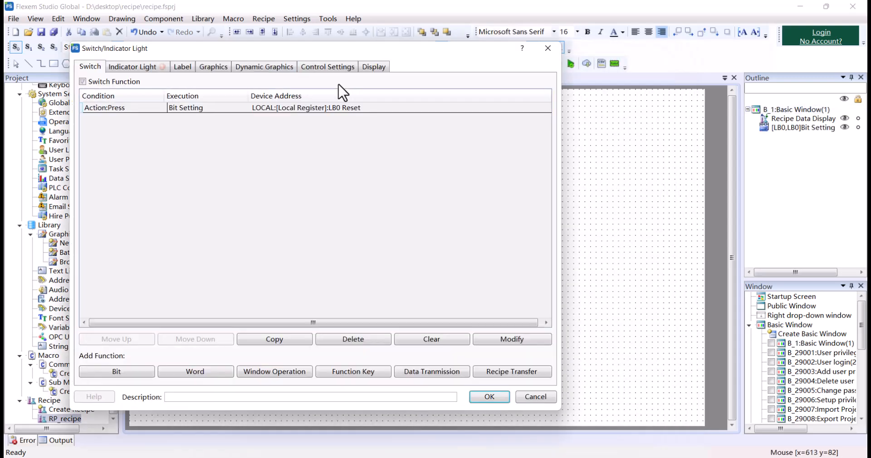
pyautogui.click(204, 67)
pyautogui.scroll(-3, 252, 189)
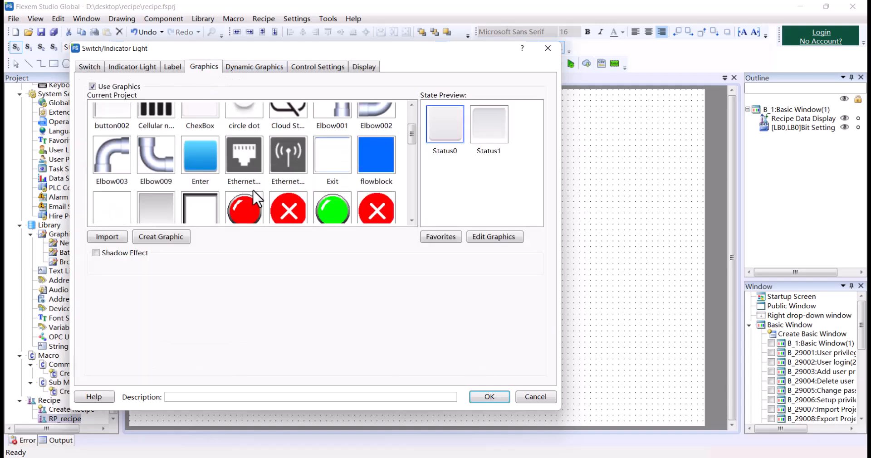
pyautogui.click(202, 154)
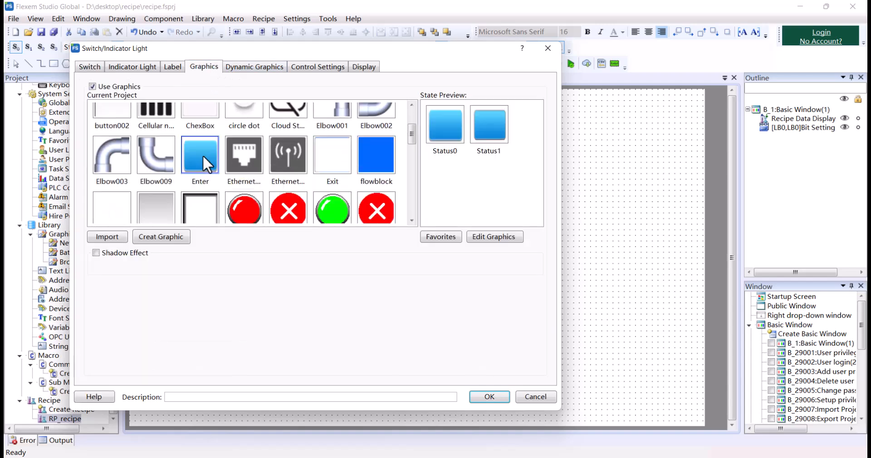
pyautogui.click(490, 397)
# - Multi-copy the switch into 2 columns and 7 rows with 2-pixel intervals, increasing the address by 1 per copy
pyautogui.rightClick(469, 141)
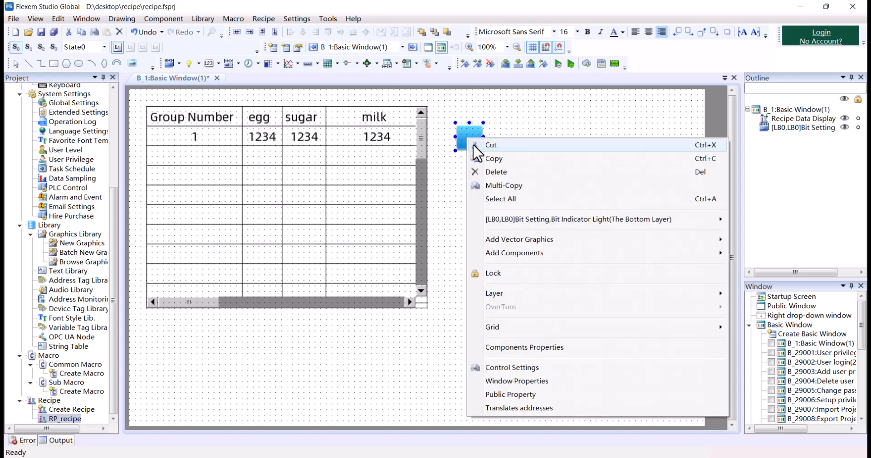
pyautogui.click(498, 186)
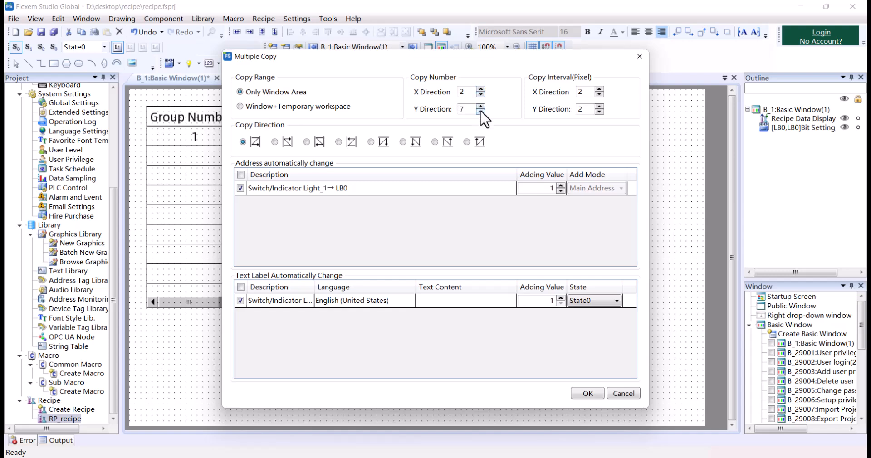
pyautogui.click(593, 393)
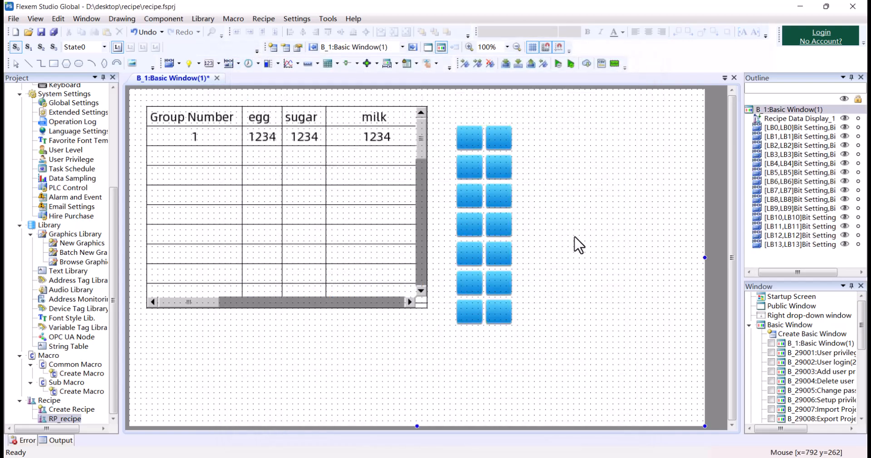
# - Check the bit addresses assigned to the first and last switches in the grid
pyautogui.click(471, 134)
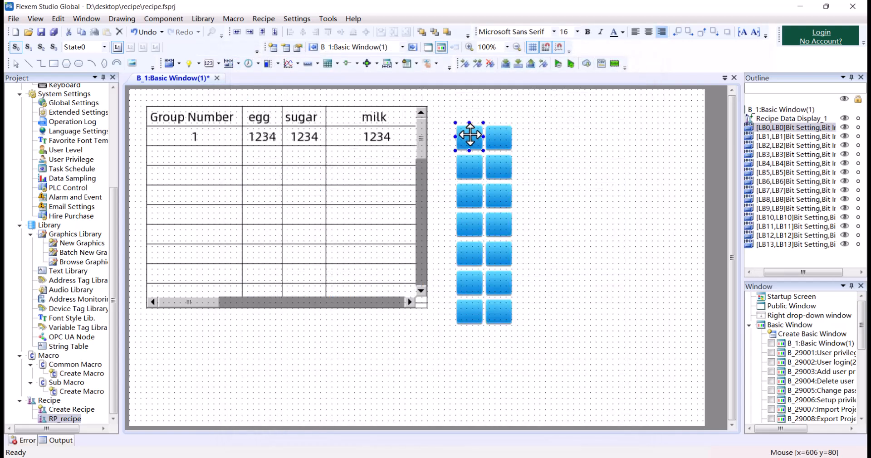
pyautogui.click(489, 318)
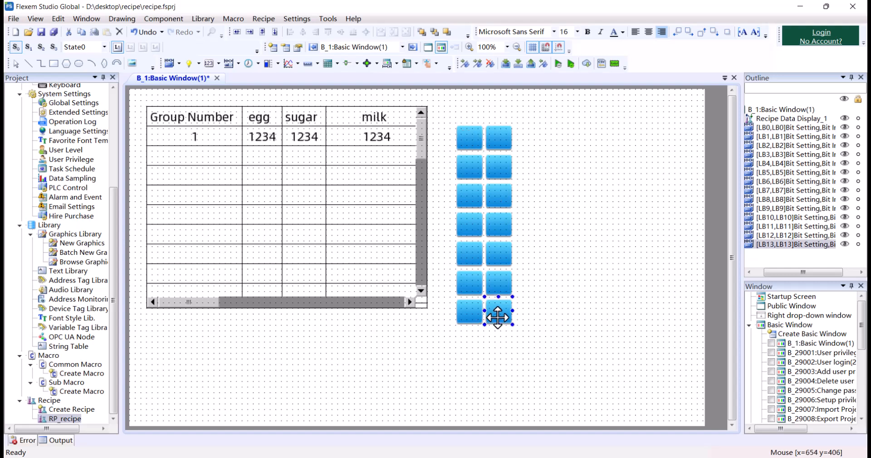
pyautogui.rightClick(498, 312)
pyautogui.click(547, 351)
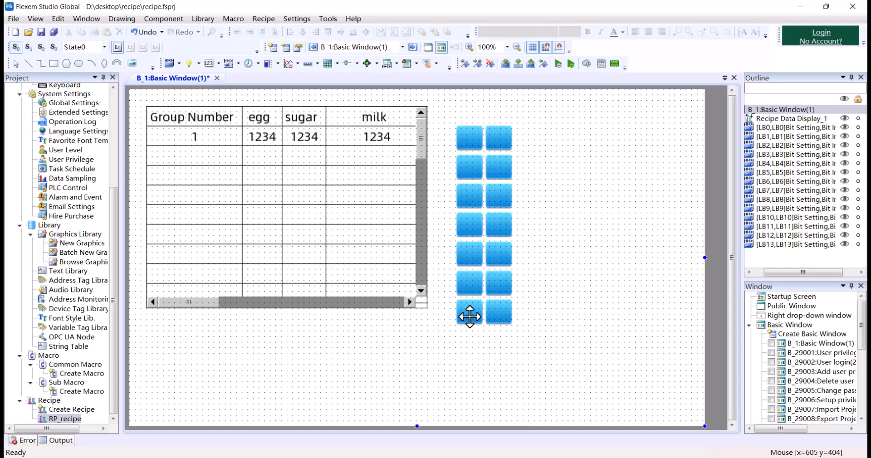
# - Duplicate the LB13 switch, place the copy below the LB12 switch and left-align it with that switch
pyautogui.click(504, 314)
pyautogui.hotkey('ctrl', 'c')
pyautogui.hotkey('ctrl', 'v')
pyautogui.moveTo(502, 313); pyautogui.dragTo(470, 344)
pyautogui.click(470, 312)
pyautogui.keyDown('shift'); pyautogui.click(470, 343); pyautogui.keyUp('shift')
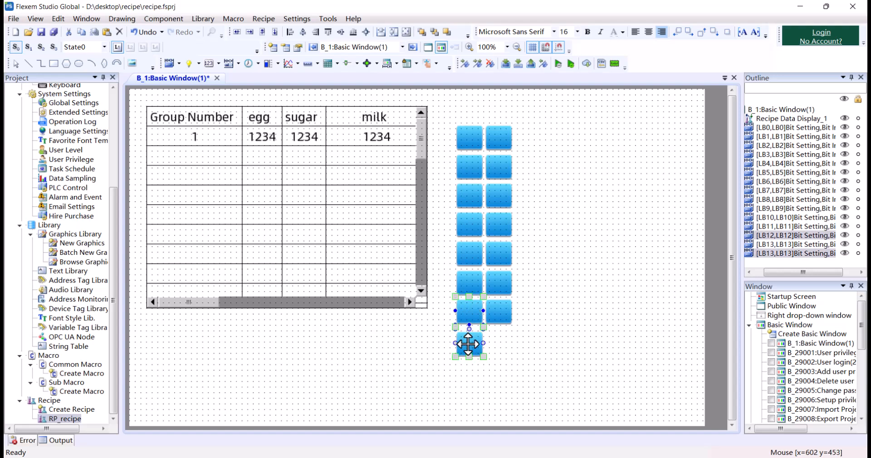
pyautogui.click(291, 32)
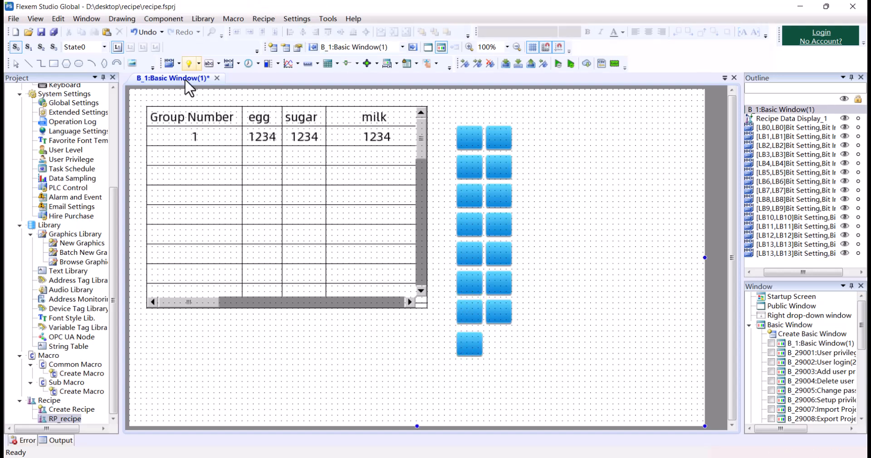
# - Create a Word Indicator Light with address LW4 and set its number of states to 9
pyautogui.click(172, 17)
pyautogui.moveTo(183, 45)
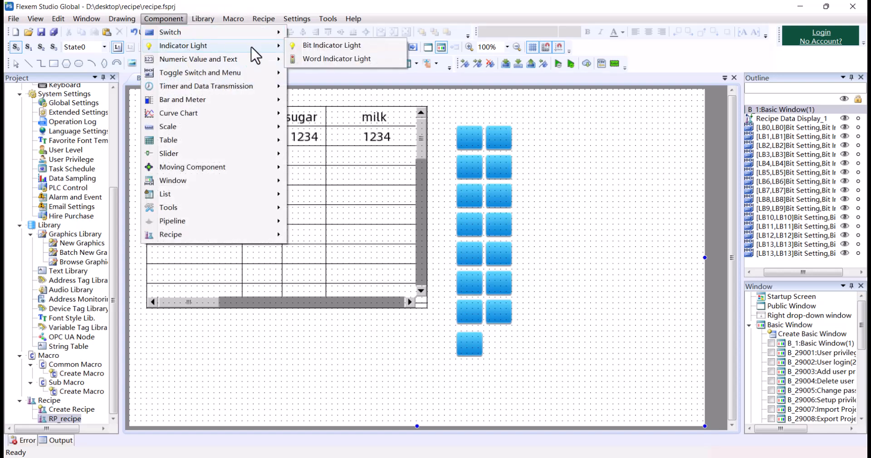
pyautogui.click(312, 59)
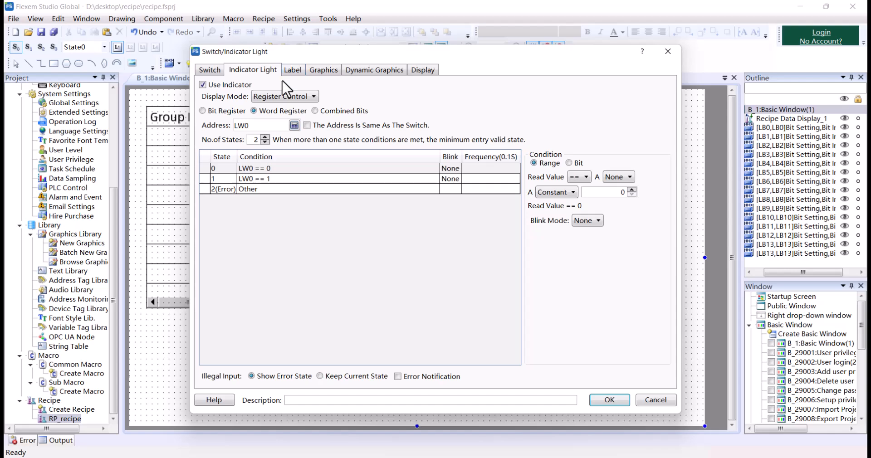
pyautogui.doubleClick(265, 127)
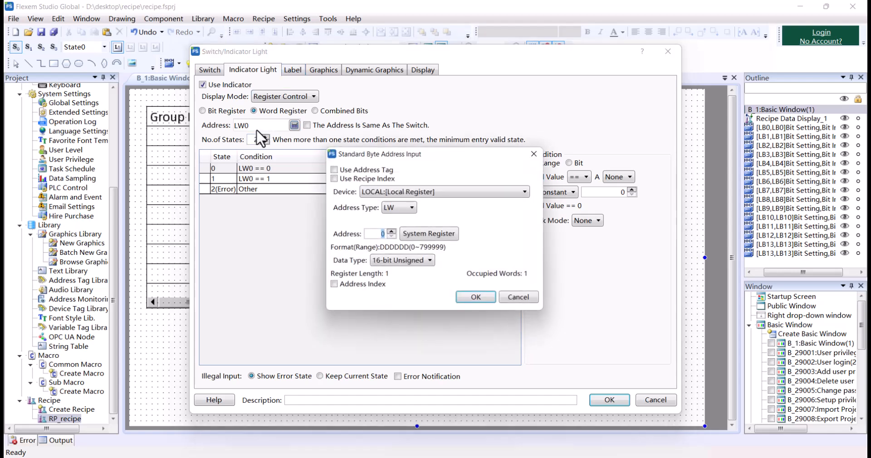
pyautogui.write('4')
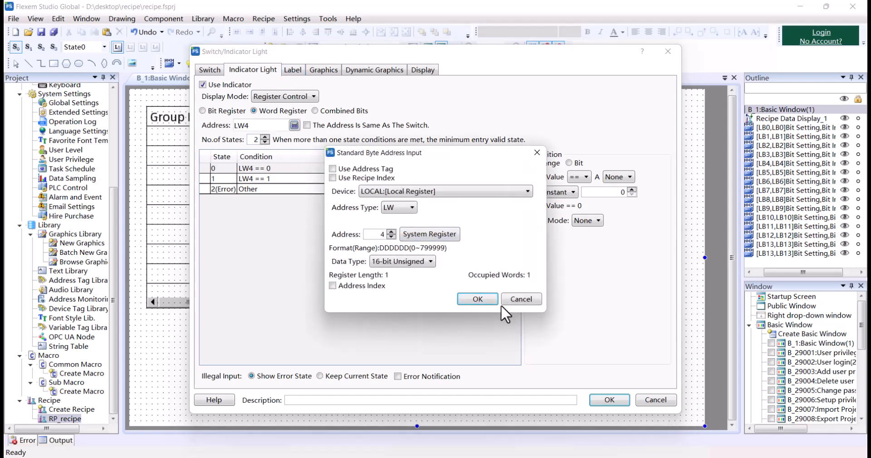
pyautogui.click(483, 297)
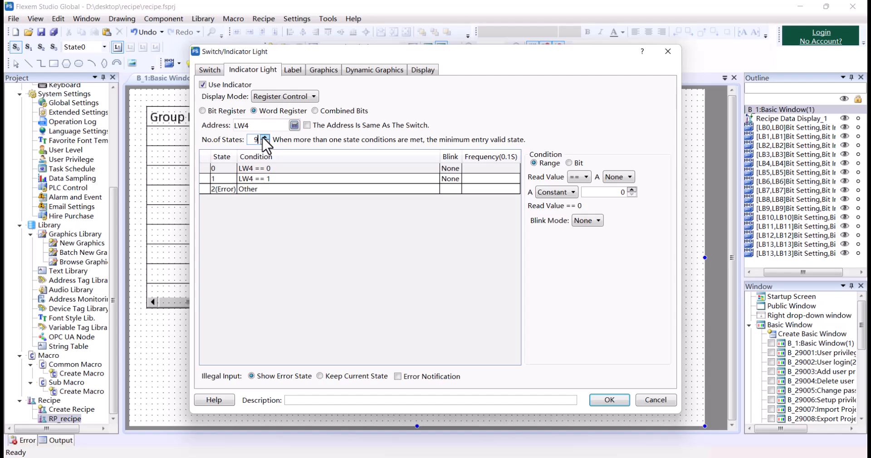
# - Set the indicator conditions of states 0, 1 and 2 to LW4 equal to 1, 2 and 3
pyautogui.click(325, 167)
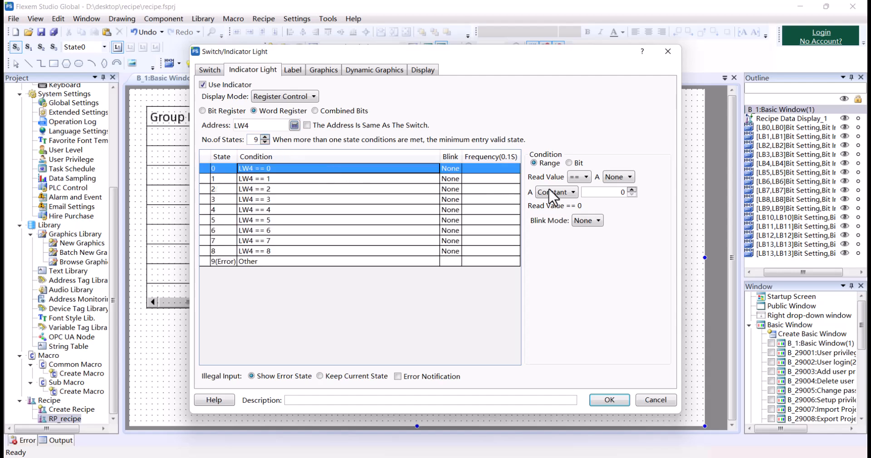
pyautogui.click(596, 194)
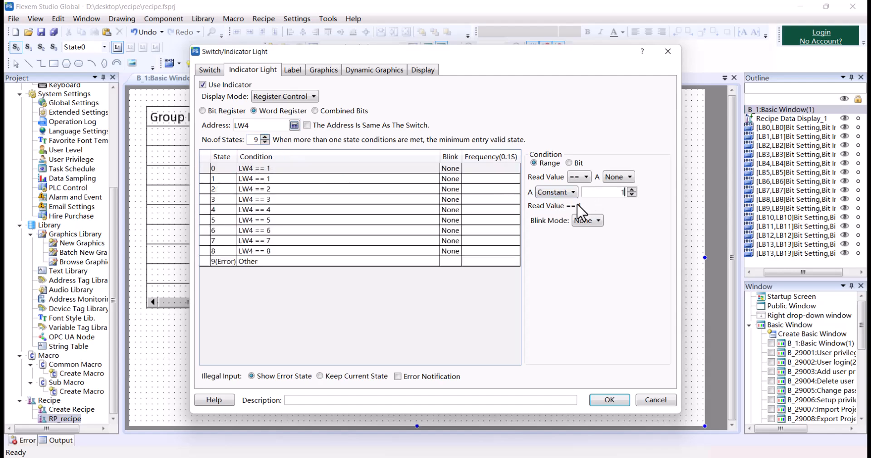
pyautogui.click(313, 171)
pyautogui.click(328, 179)
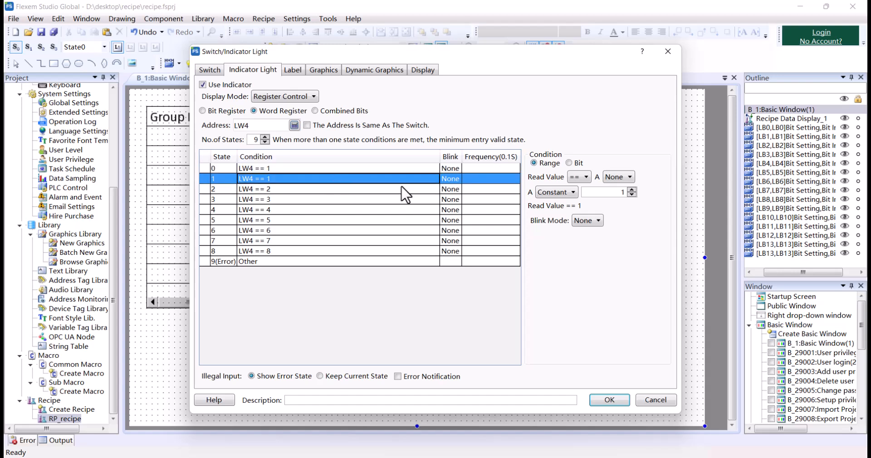
pyautogui.click(611, 192)
pyautogui.write('2')
pyautogui.click(358, 194)
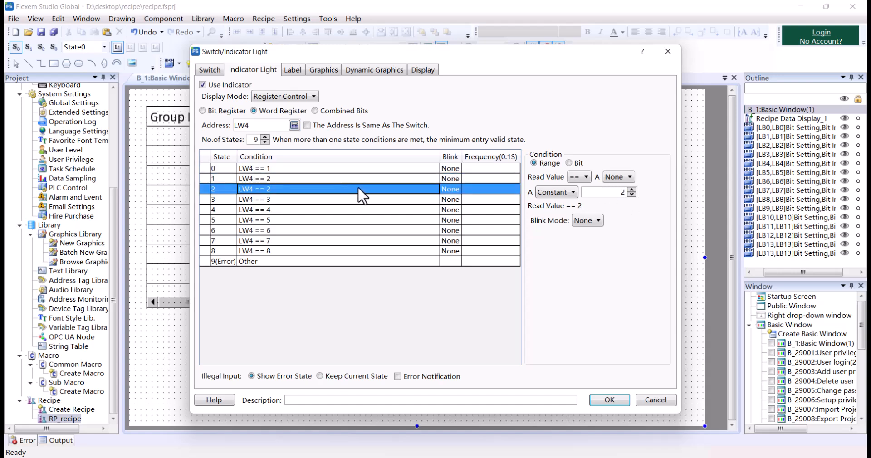
pyautogui.click(609, 192)
pyautogui.write('3')
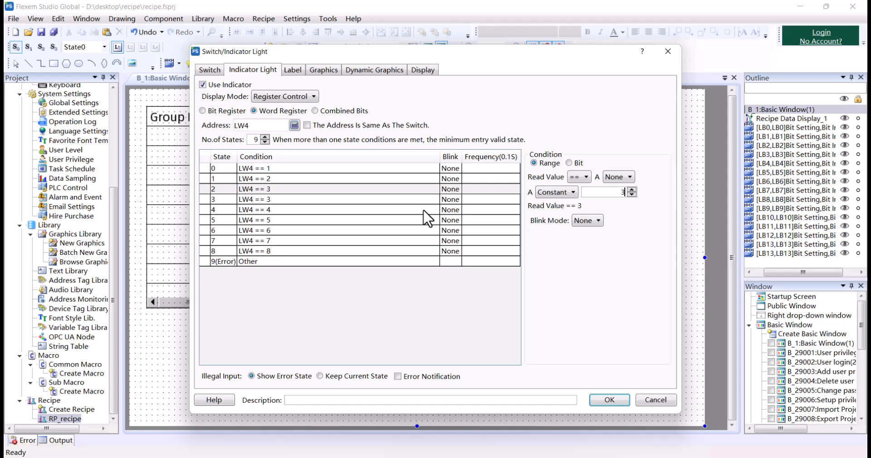
# - Set the indicator conditions of states 3, 4 and 5 to LW4 equal to 4, 5 and 6
pyautogui.click(363, 200)
pyautogui.click(622, 193)
pyautogui.write('4')
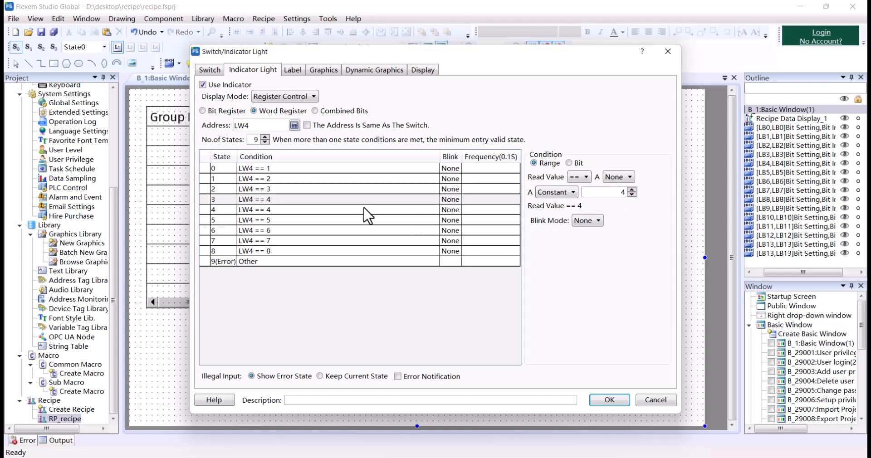
pyautogui.click(364, 210)
pyautogui.click(621, 192)
pyautogui.write('5')
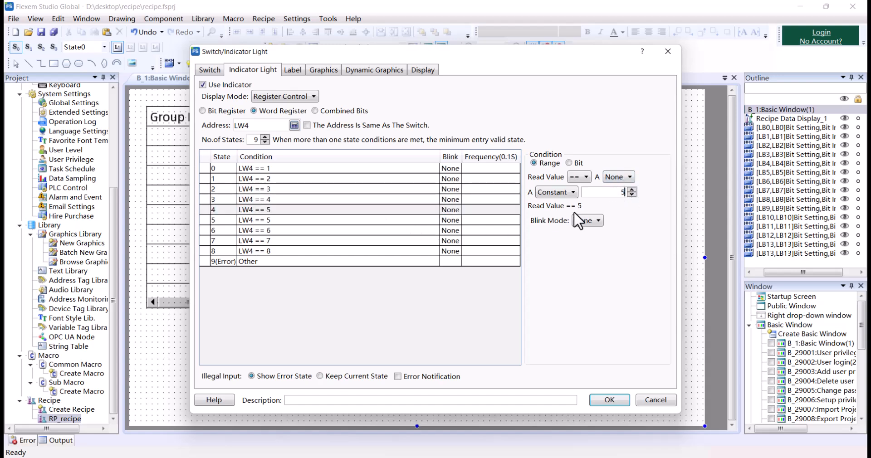
pyautogui.click(282, 220)
pyautogui.click(606, 193)
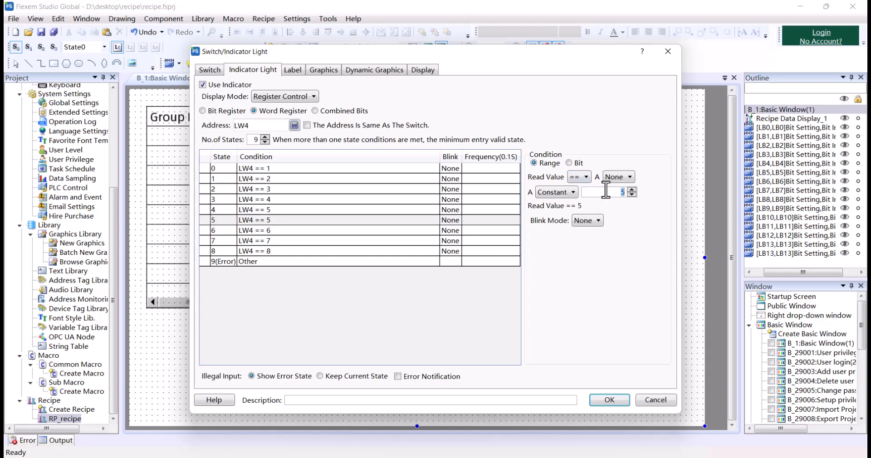
pyautogui.write('6')
# - Set the indicator conditions of states 6, 7 and 8 to LW4 equal to 7, 8 and 9
pyautogui.click(318, 230)
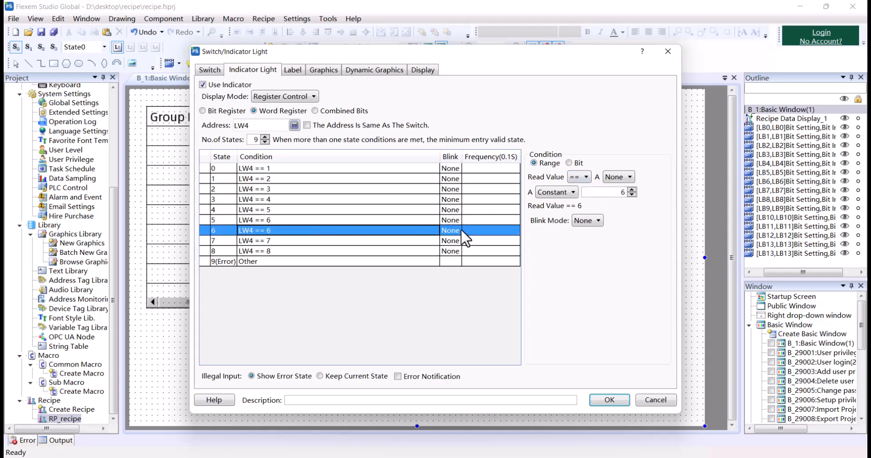
pyautogui.click(621, 193)
pyautogui.write('7')
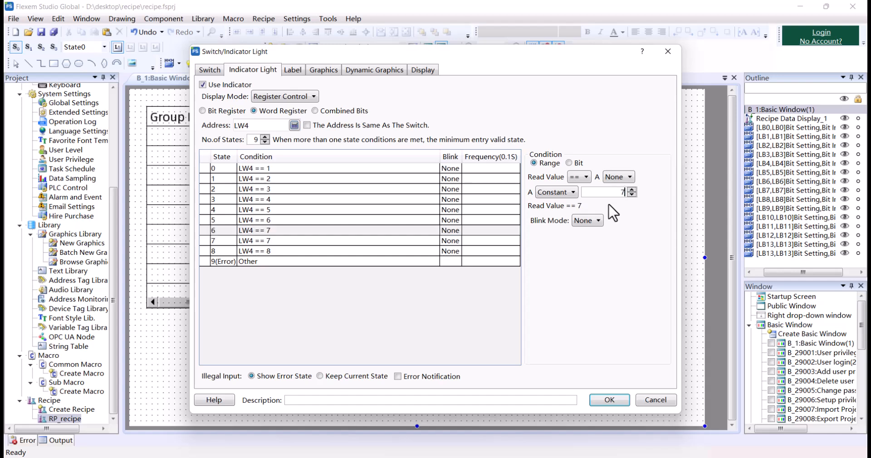
pyautogui.click(330, 242)
pyautogui.doubleClick(600, 192)
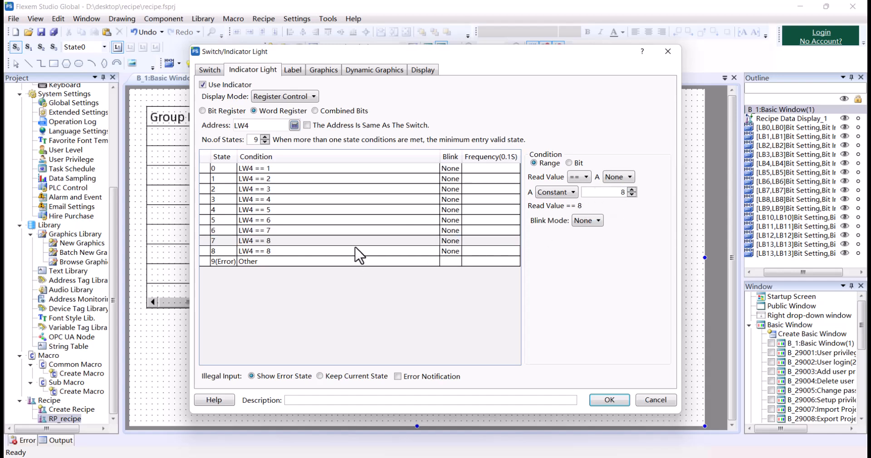
pyautogui.click(345, 250)
pyautogui.doubleClick(599, 192)
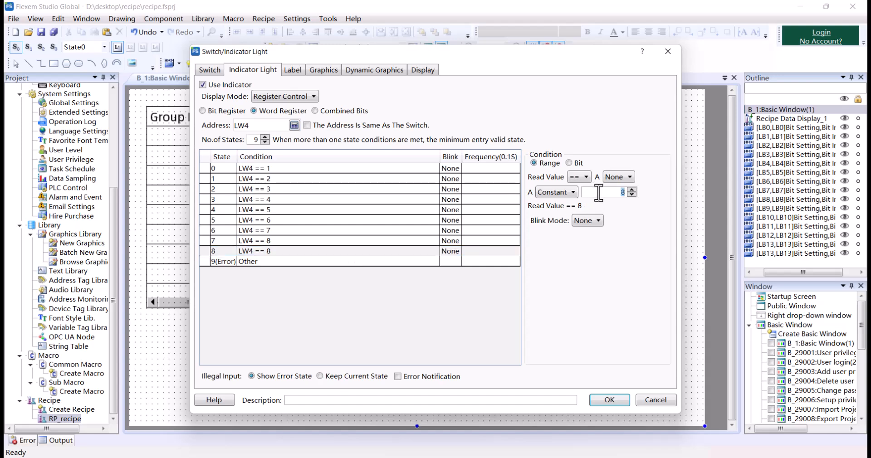
# - Label indicator states 0, 1 and 2 with the texts 1, 2 and 3
pyautogui.click(293, 70)
pyautogui.click(257, 182)
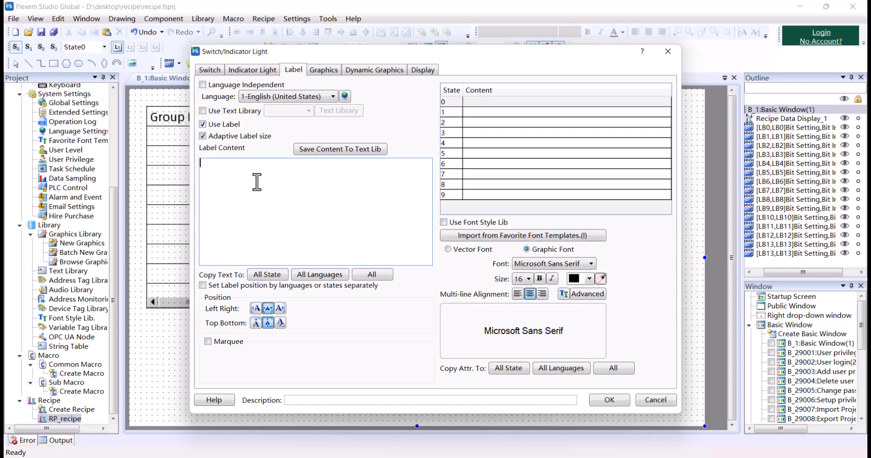
pyautogui.click(257, 71)
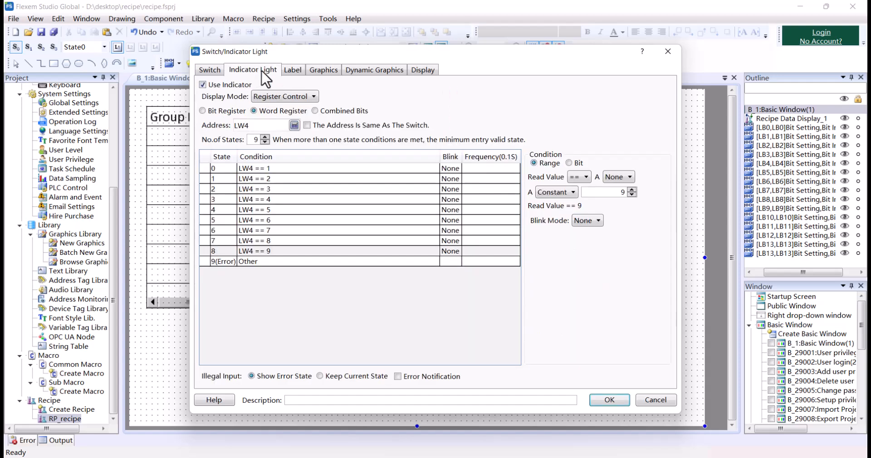
pyautogui.click(292, 71)
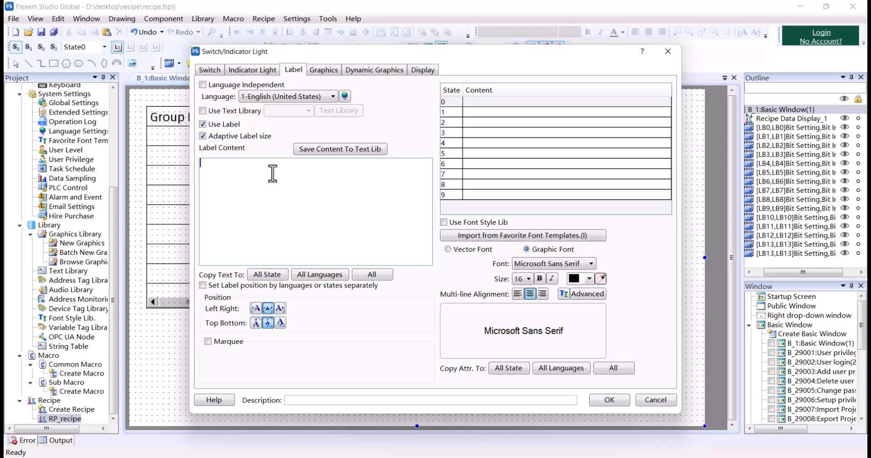
pyautogui.write('1')
pyautogui.click(477, 113)
pyautogui.click(300, 229)
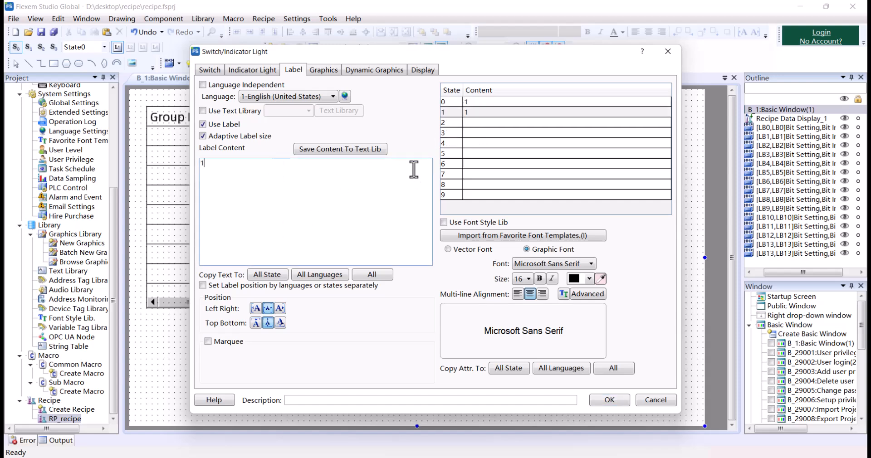
pyautogui.click(502, 123)
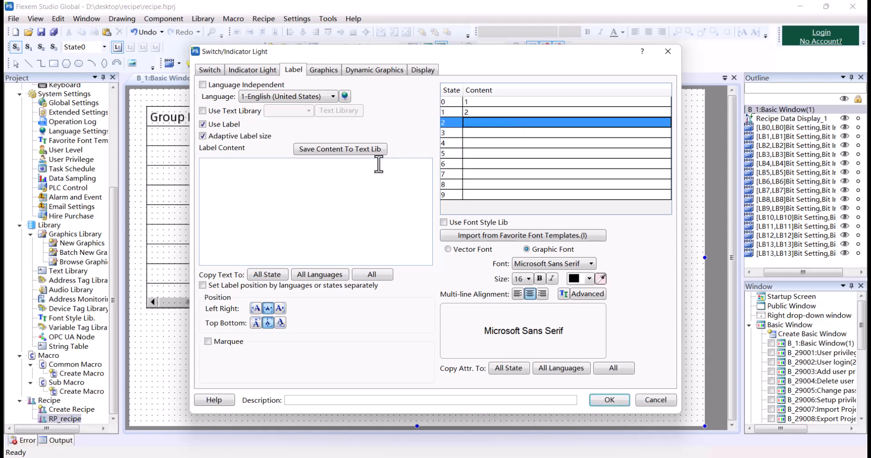
pyautogui.click(377, 164)
pyautogui.write('3')
# - Label indicator states 3 through 6 with the texts 4, 5, 6 and 7
pyautogui.click(476, 133)
pyautogui.click(365, 188)
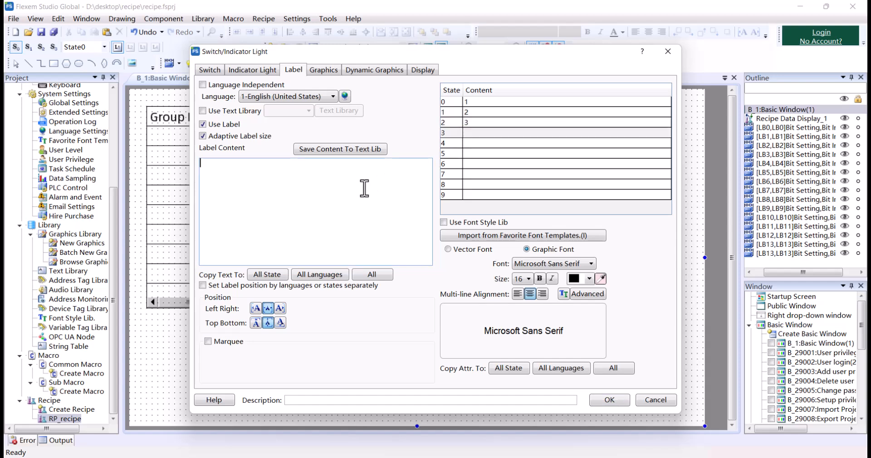
pyautogui.write('4')
pyautogui.click(478, 143)
pyautogui.click(342, 196)
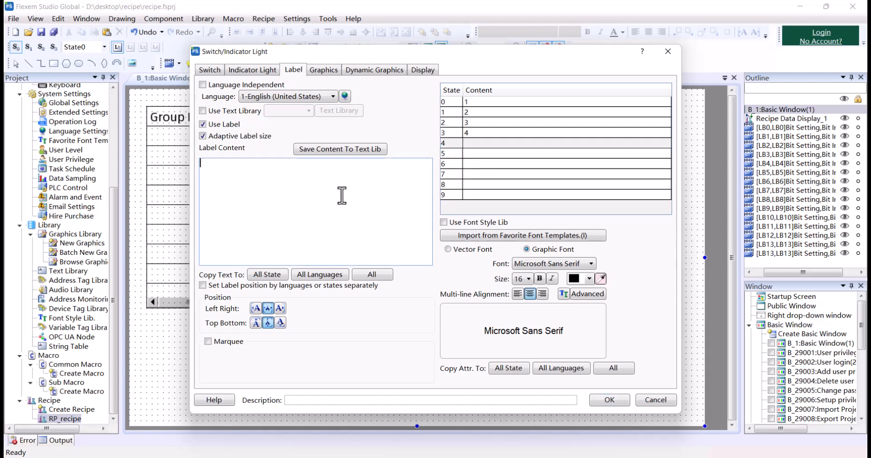
pyautogui.write('5')
pyautogui.click(476, 154)
pyautogui.click(343, 207)
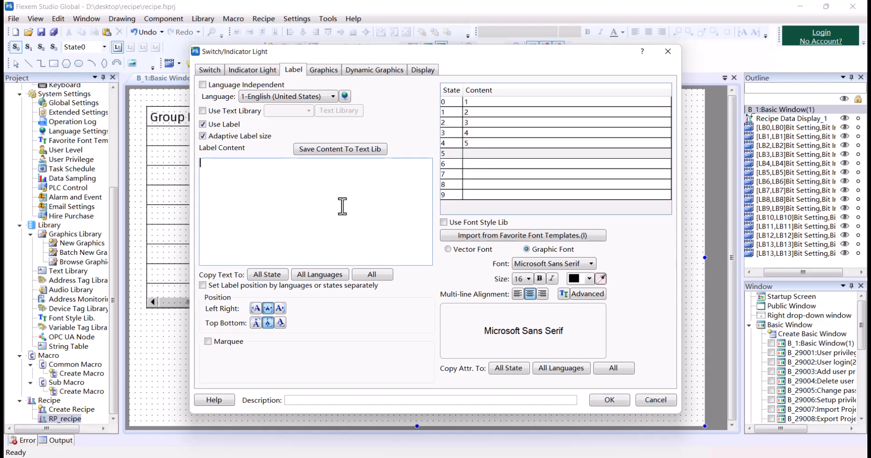
pyautogui.click(472, 165)
pyautogui.click(367, 195)
pyautogui.write('7')
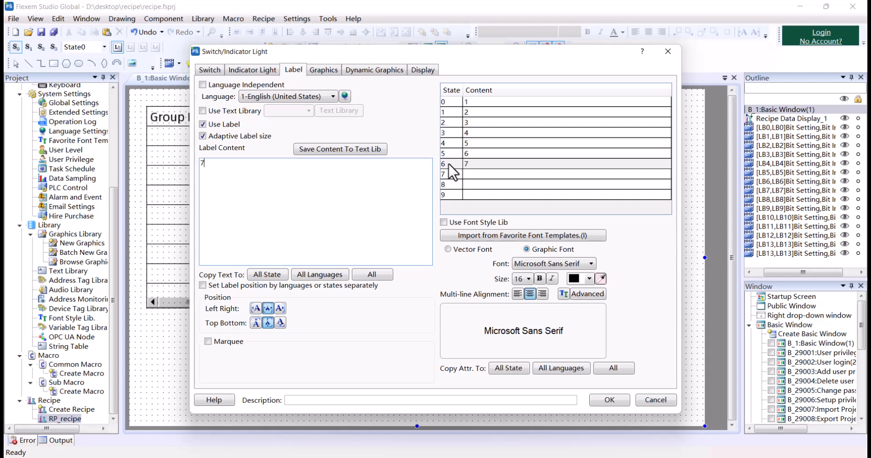
# - Label indicator states 7 and 8 with 8 and 9, and the error state 9 with None
pyautogui.click(472, 176)
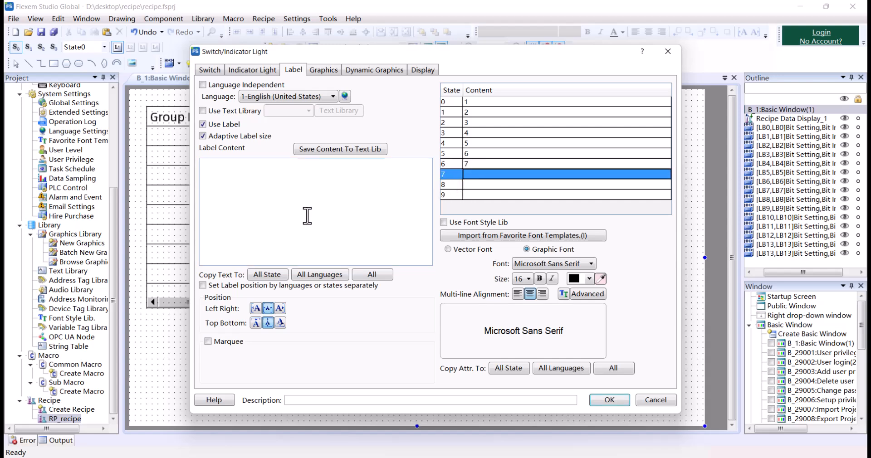
pyautogui.click(329, 194)
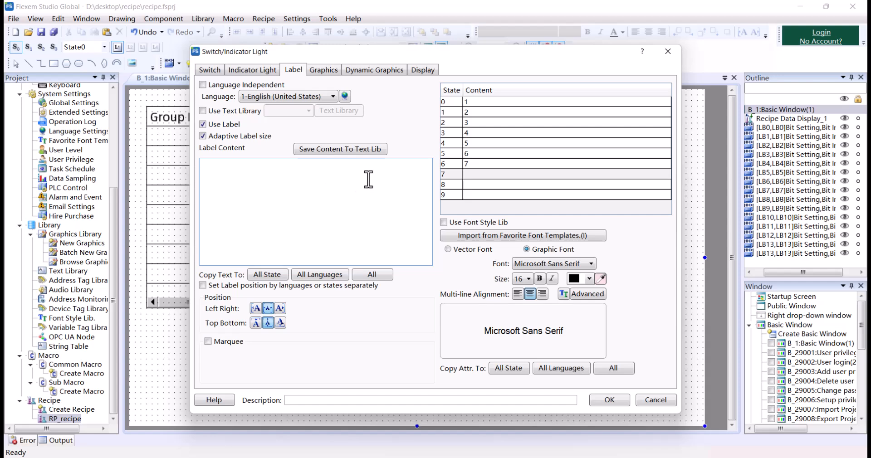
pyautogui.click(445, 184)
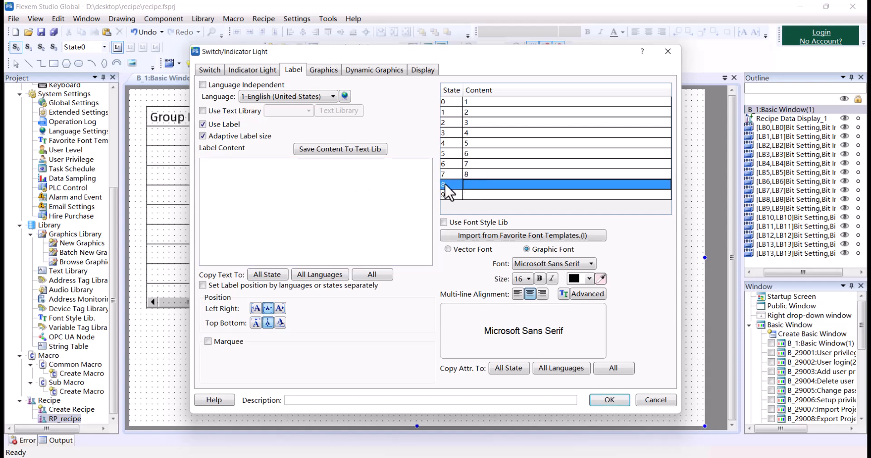
pyautogui.click(304, 210)
pyautogui.write('9')
pyautogui.click(464, 193)
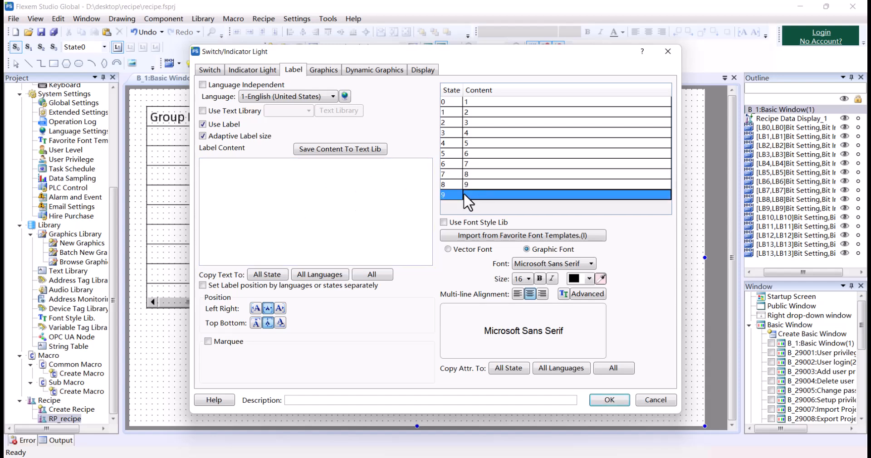
pyautogui.click(370, 185)
pyautogui.write('None')
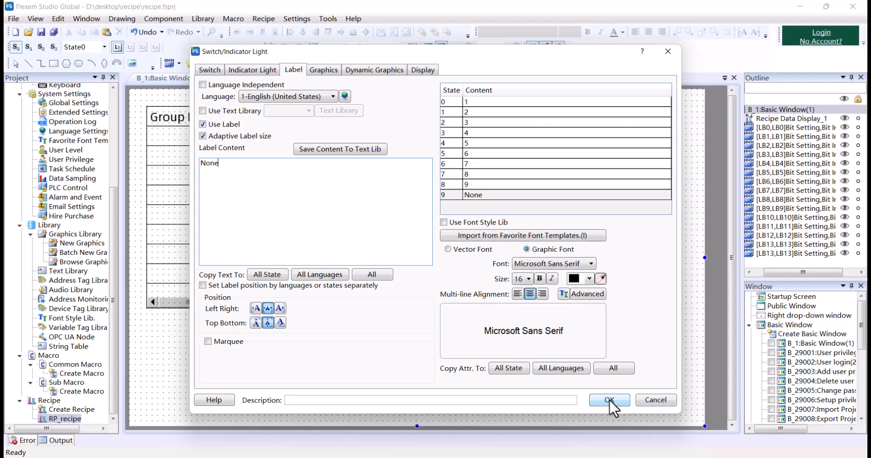
# - Disable the use of graphics for the LW4 indicator light and accept its settings
pyautogui.click(331, 72)
pyautogui.scroll(-2, 363, 136)
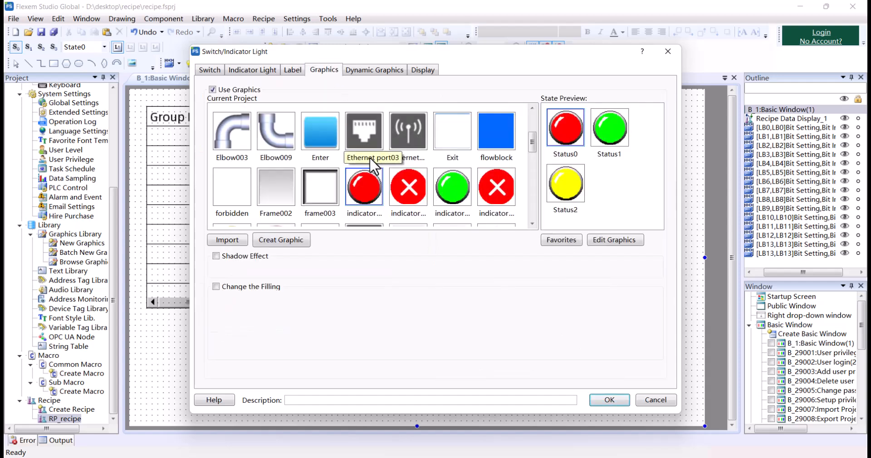
pyautogui.click(324, 121)
pyautogui.scroll(-2, 332, 125)
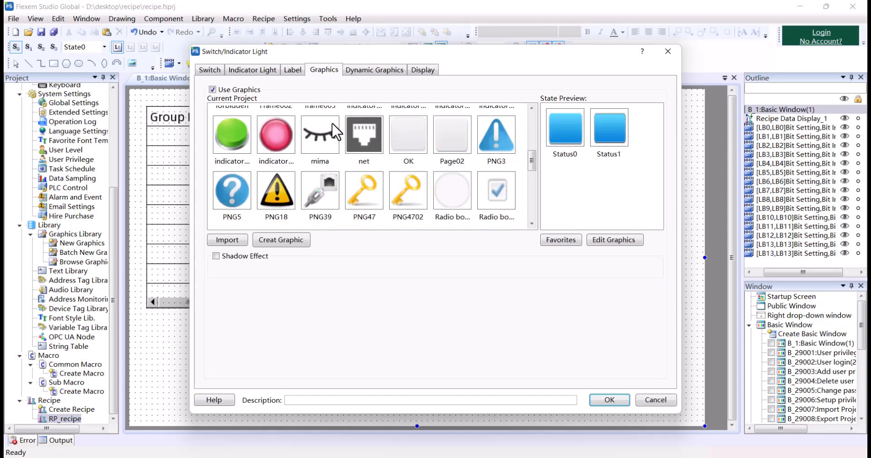
pyautogui.scroll(5, 333, 137)
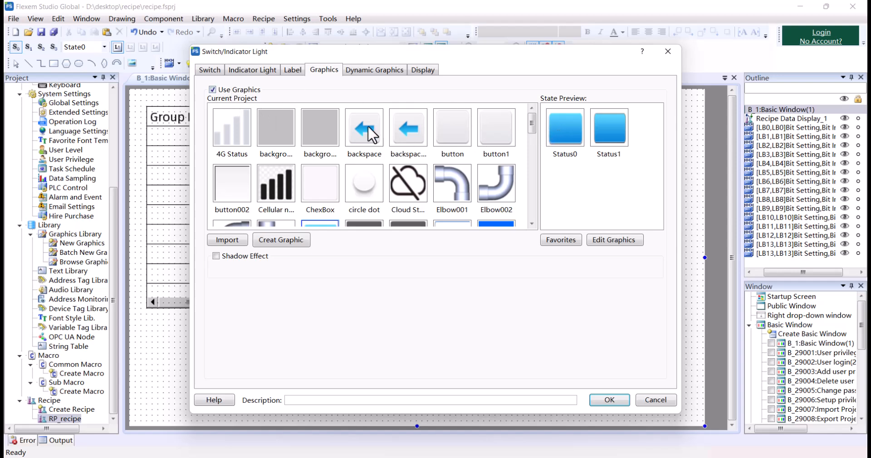
pyautogui.click(240, 89)
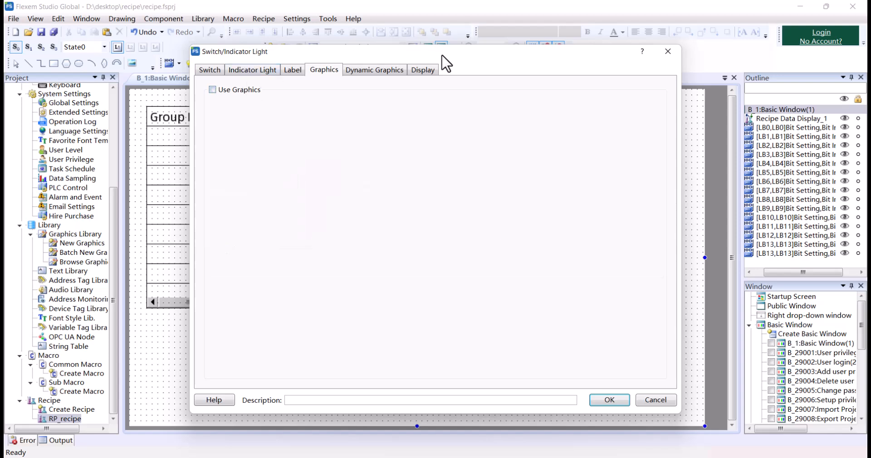
pyautogui.click(610, 399)
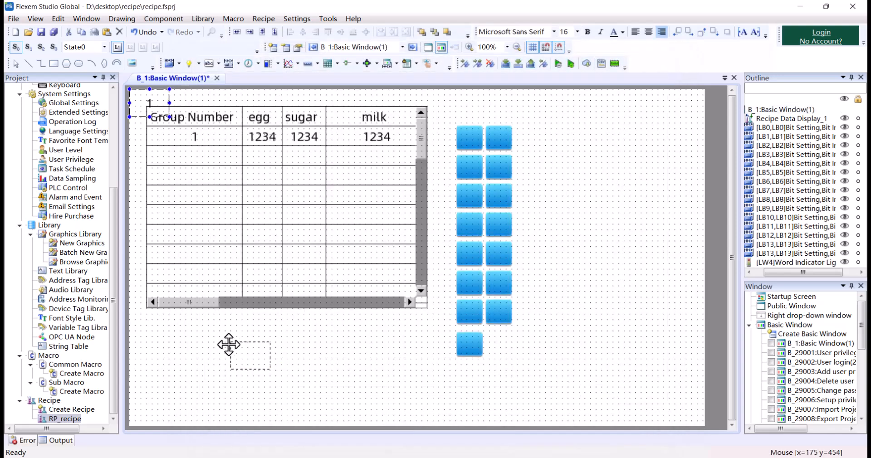
# - Place the LW4 indicator light below the recipe table, widen it and align its edge with the table
pyautogui.click(163, 332)
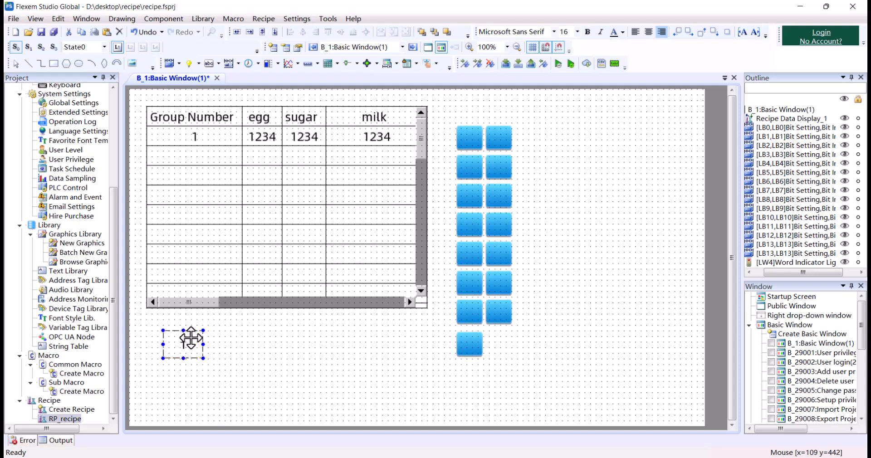
pyautogui.click(252, 350)
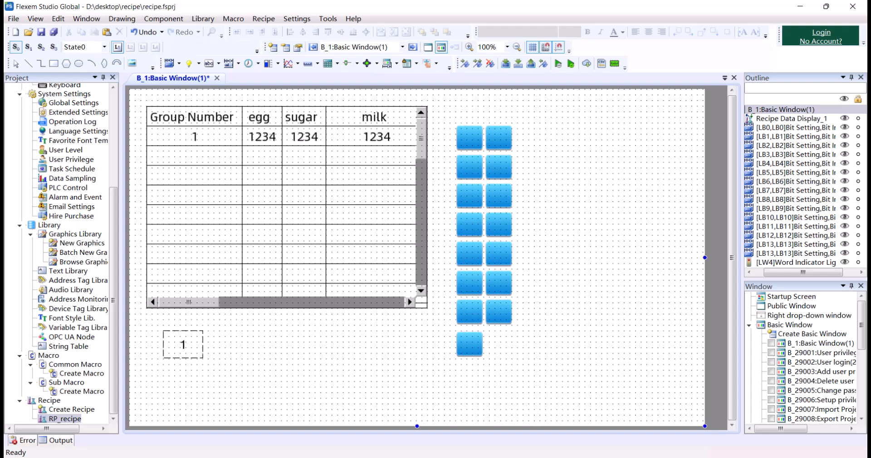
pyautogui.click(178, 339)
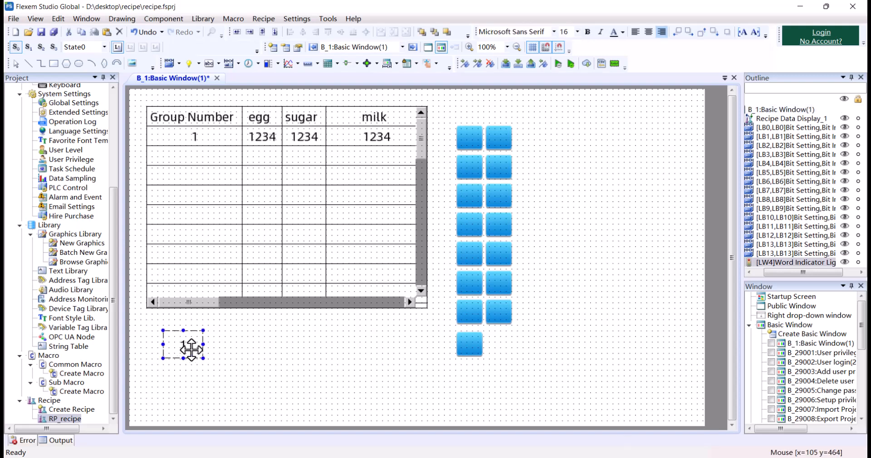
pyautogui.moveTo(202, 345)
pyautogui.mouseDown()
pyautogui.moveTo(275, 346)
pyautogui.moveTo(207, 343)
pyautogui.mouseUp()
pyautogui.click(340, 370)
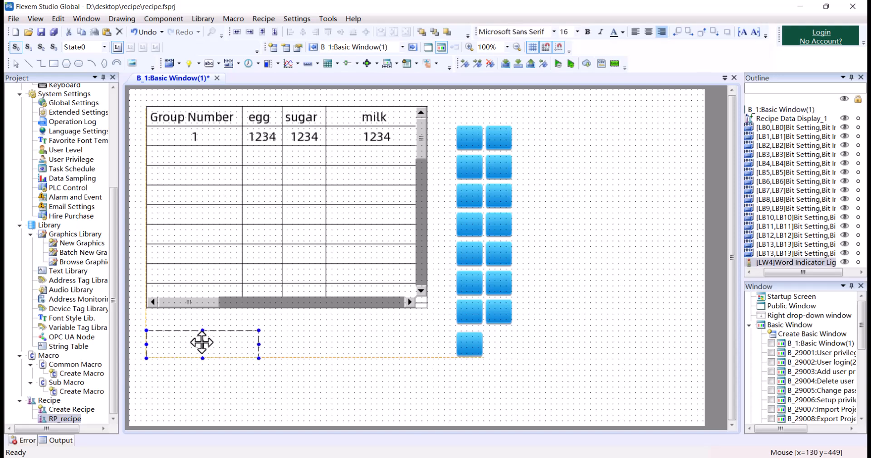
pyautogui.click(581, 182)
pyautogui.click(475, 135)
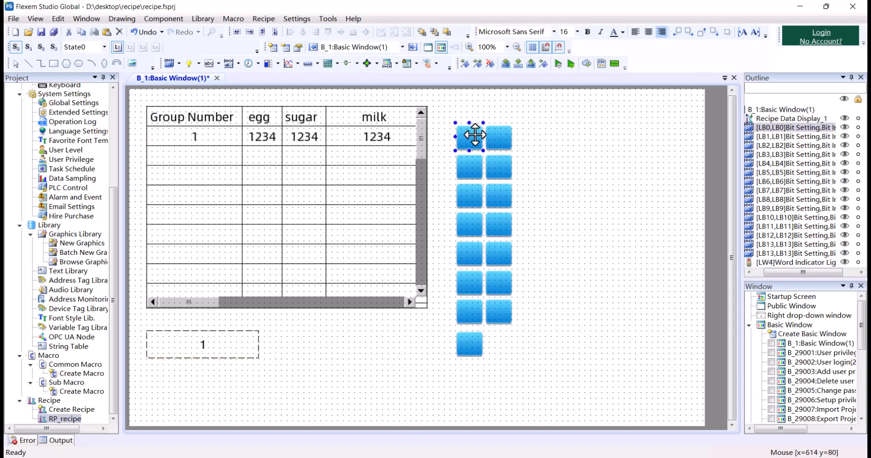
pyautogui.click(321, 171)
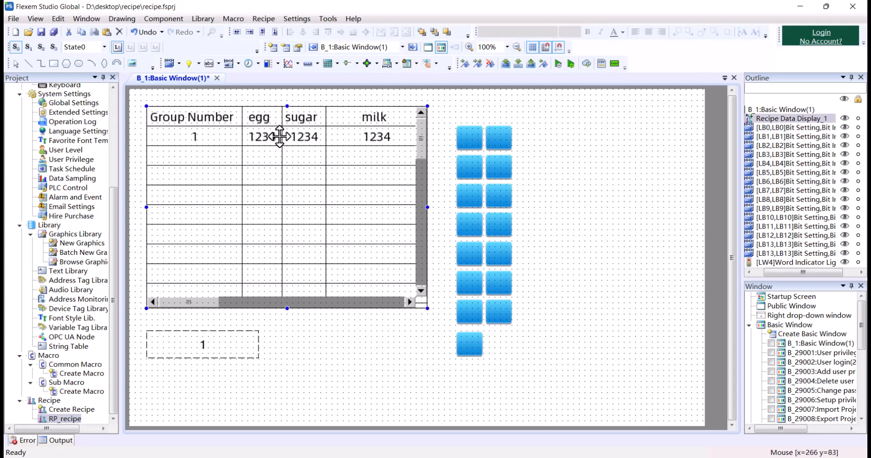
# - Start the emulator, cleaning up RW data, recipe data, data sampling and history alerts, and special registers, and move its window aside
pyautogui.click(558, 64)
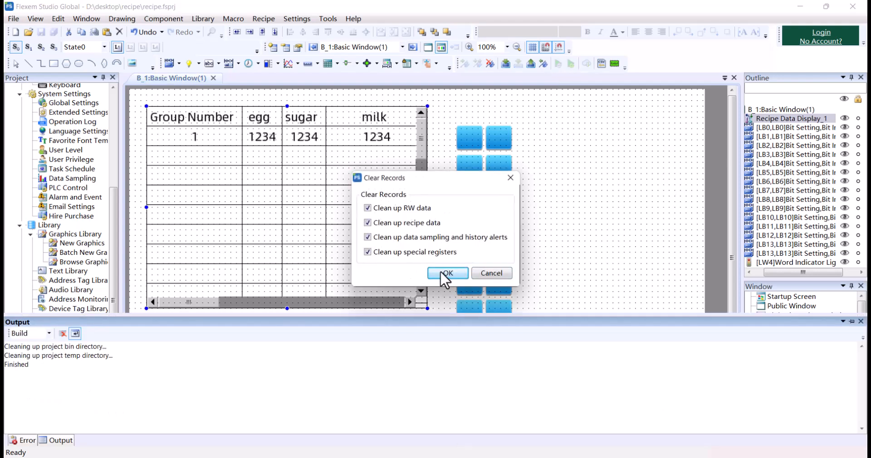
pyautogui.click(444, 273)
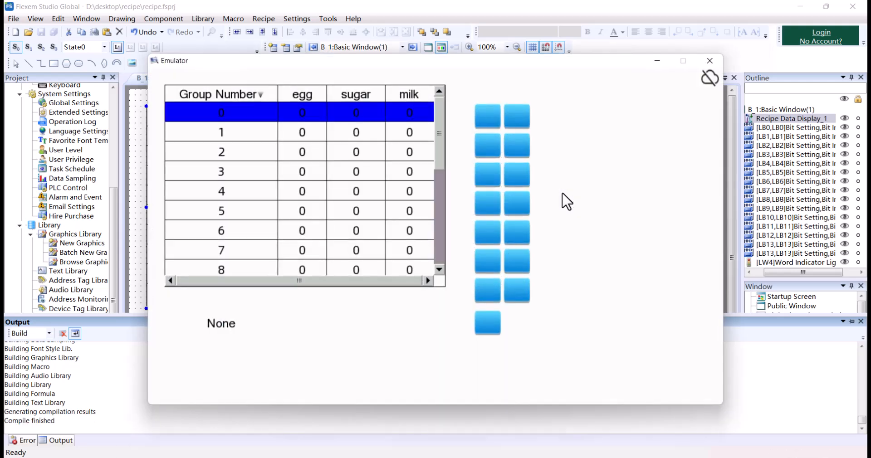
pyautogui.moveTo(422, 65); pyautogui.dragTo(558, 64)
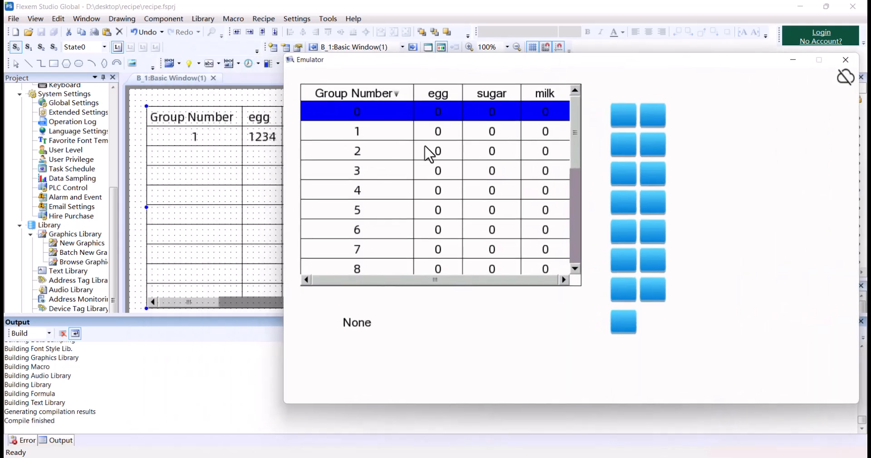
# - Set egg to 10 and sugar to 45 for recipe group 0 in the emulator
pyautogui.click(445, 112)
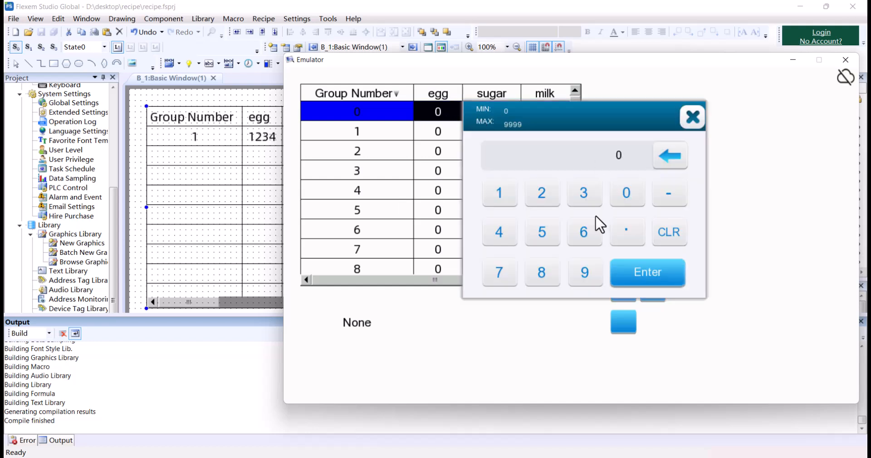
pyautogui.click(499, 193)
pyautogui.click(627, 193)
pyautogui.click(650, 273)
pyautogui.click(491, 111)
pyautogui.click(561, 236)
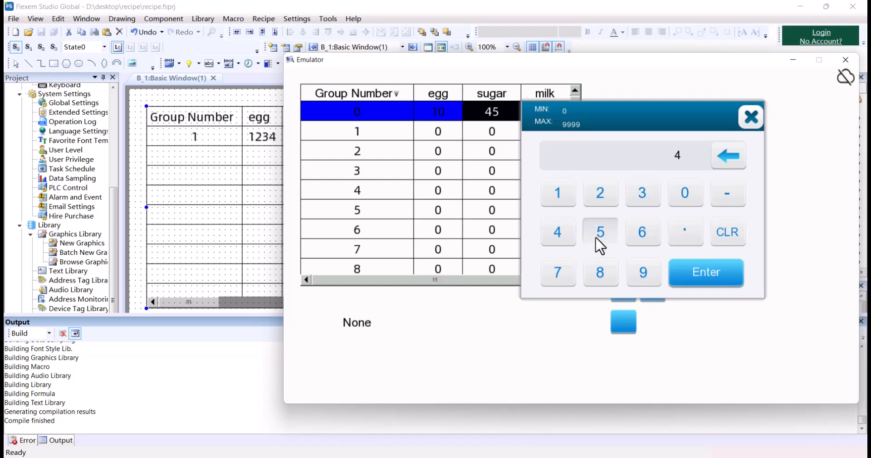
pyautogui.click(601, 232)
pyautogui.click(706, 273)
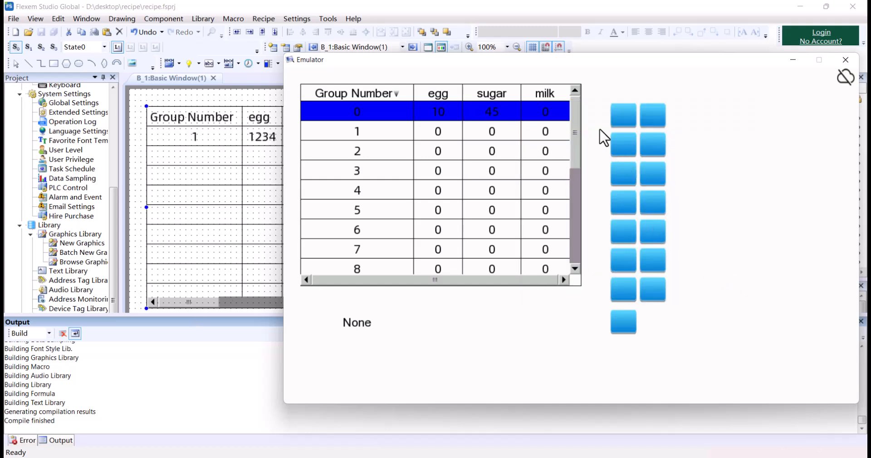
# - Select recipe group 1, return to group 0 without changing its sugar value, and clear the current recipe with the LB0 switch
pyautogui.click(427, 136)
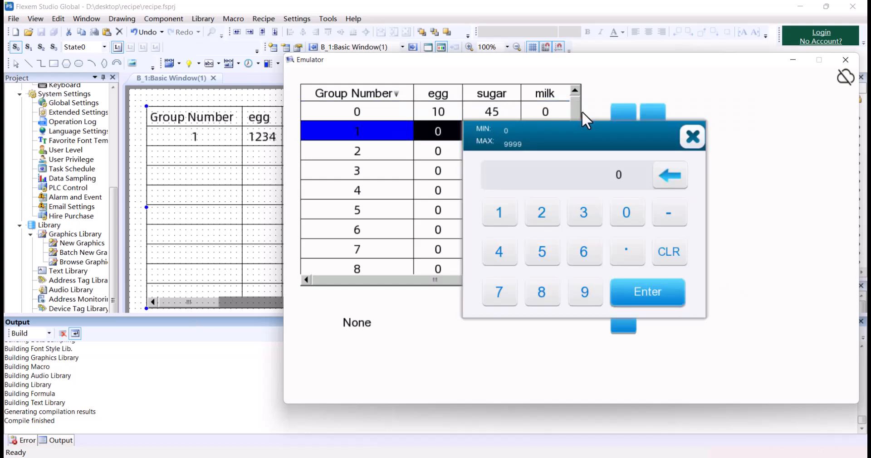
pyautogui.click(685, 138)
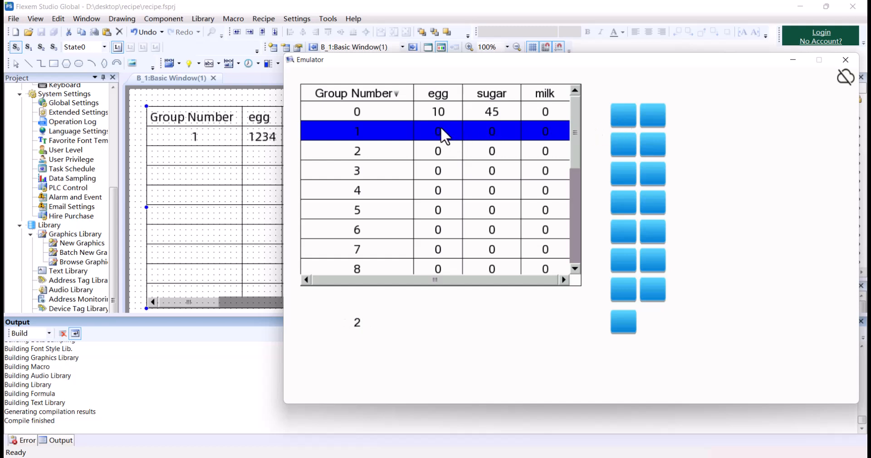
pyautogui.click(492, 113)
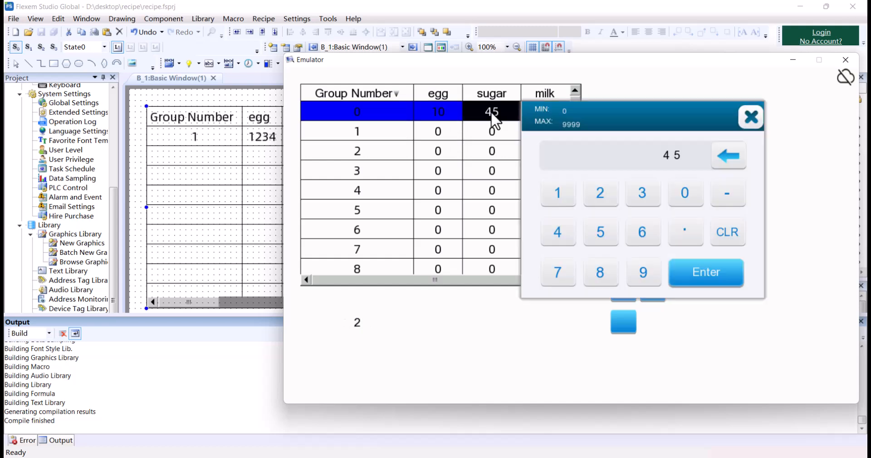
pyautogui.click(751, 117)
pyautogui.click(619, 116)
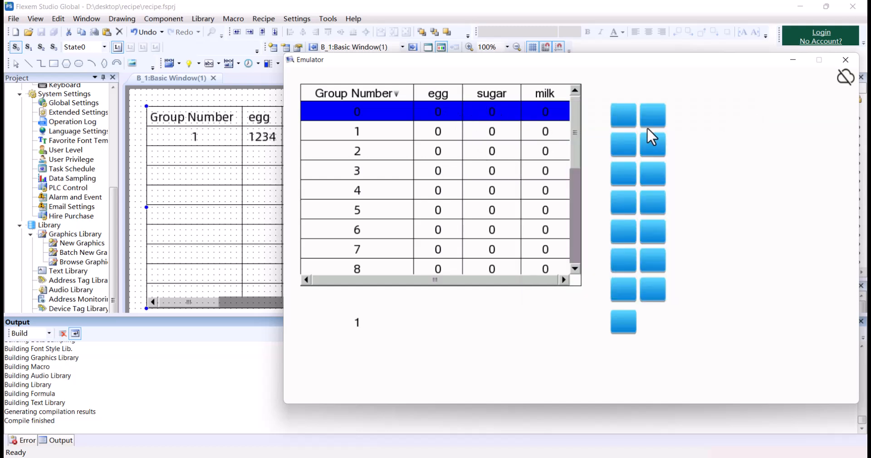
# - Open the RP_recipe settings in Flexem Studio and switch back to the emulator in front of them
pyautogui.click(93, 285)
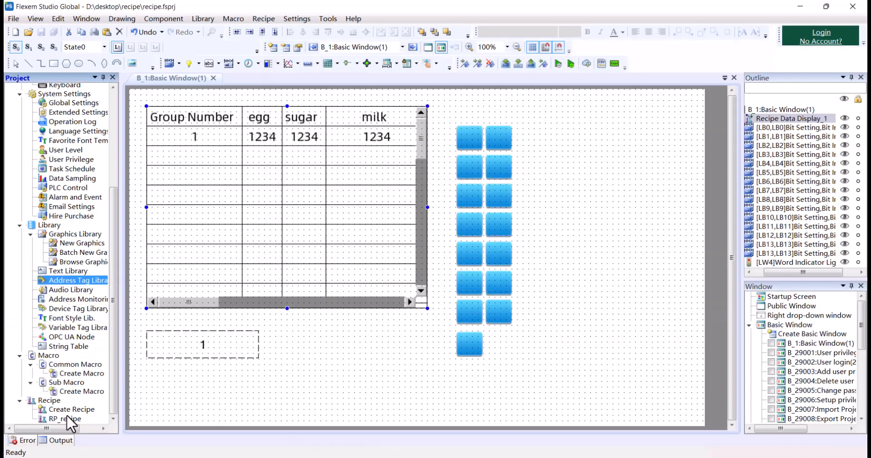
pyautogui.doubleClick(69, 419)
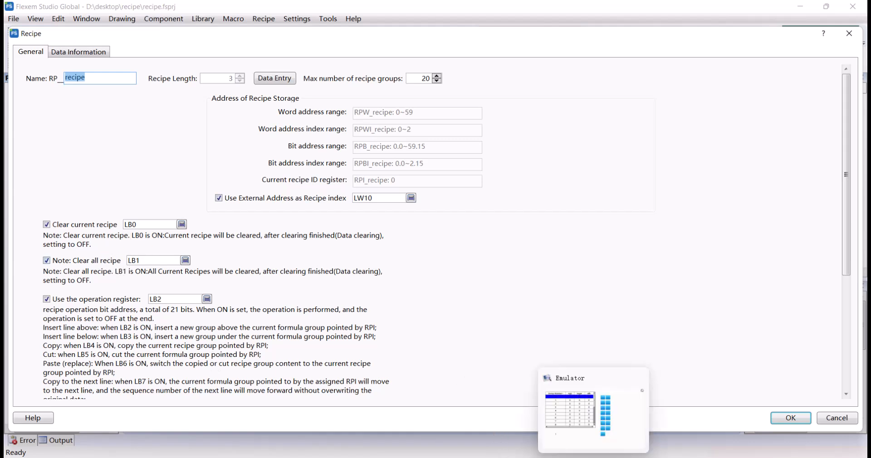
pyautogui.click(594, 457)
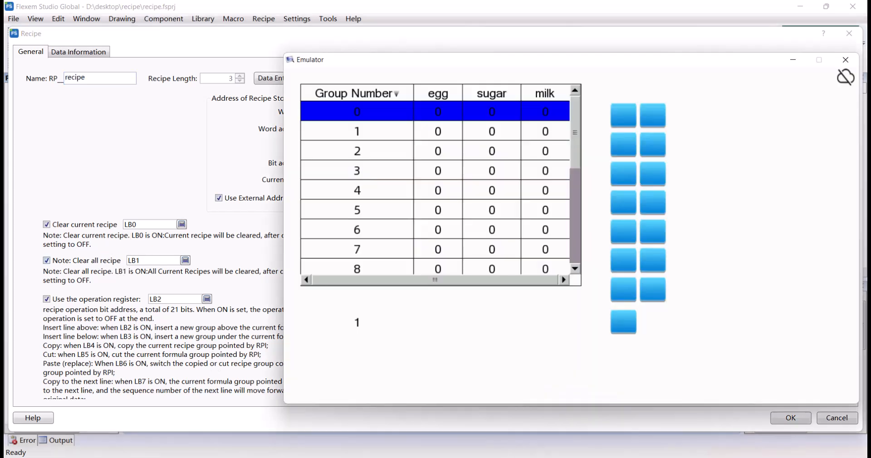
# - Set the egg value of recipe group 1 to 54 in the emulator
pyautogui.click(440, 133)
pyautogui.click(540, 252)
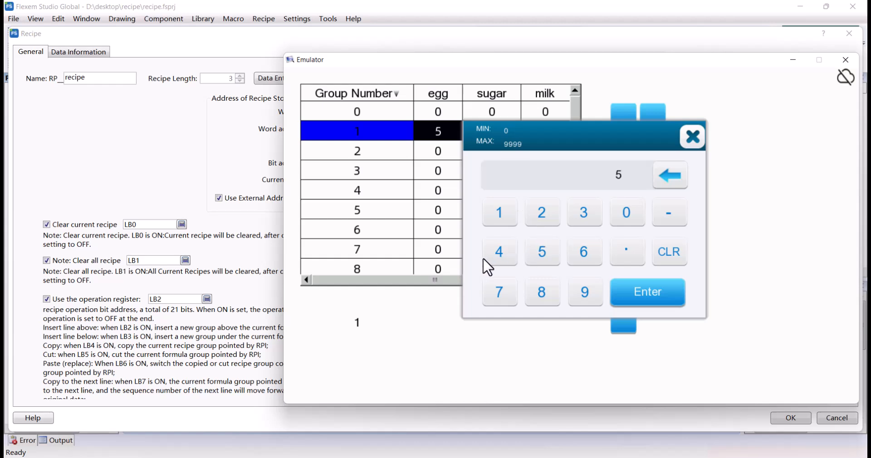
pyautogui.click(487, 266)
pyautogui.click(634, 300)
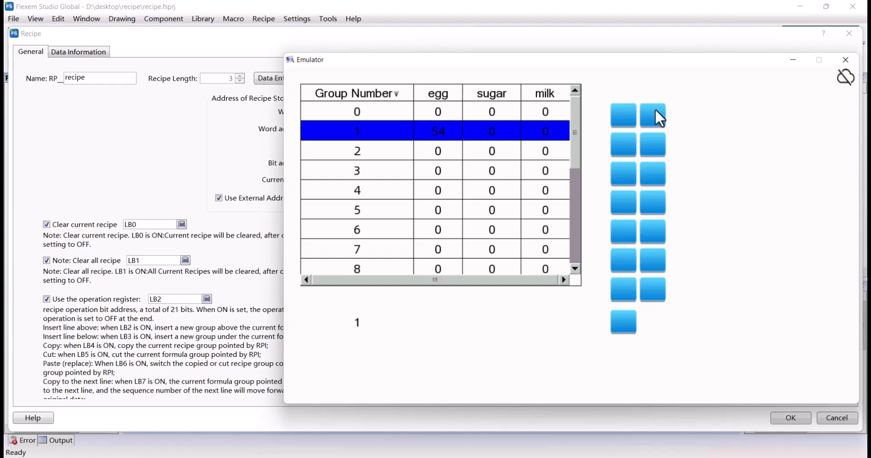
# - Select recipe group 0 and clear all recipes with the LB1 switch
pyautogui.click(507, 114)
pyautogui.click(749, 118)
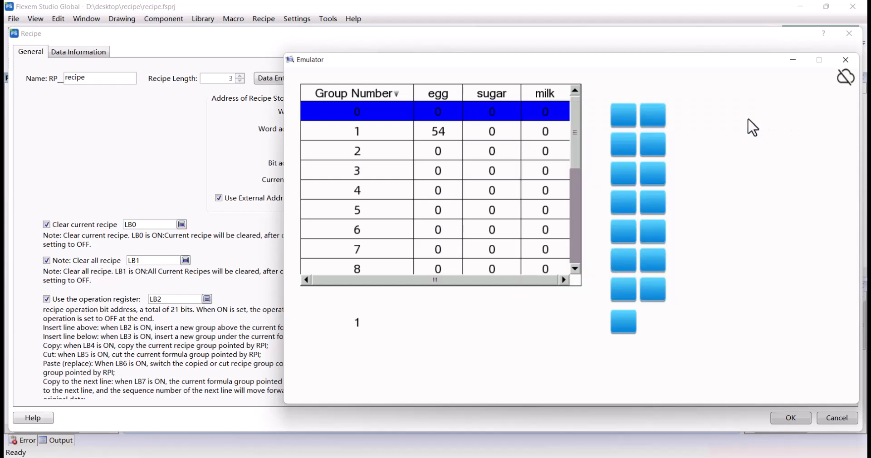
pyautogui.click(655, 114)
pyautogui.scroll(-2, 432, 209)
pyautogui.scroll(2, 432, 208)
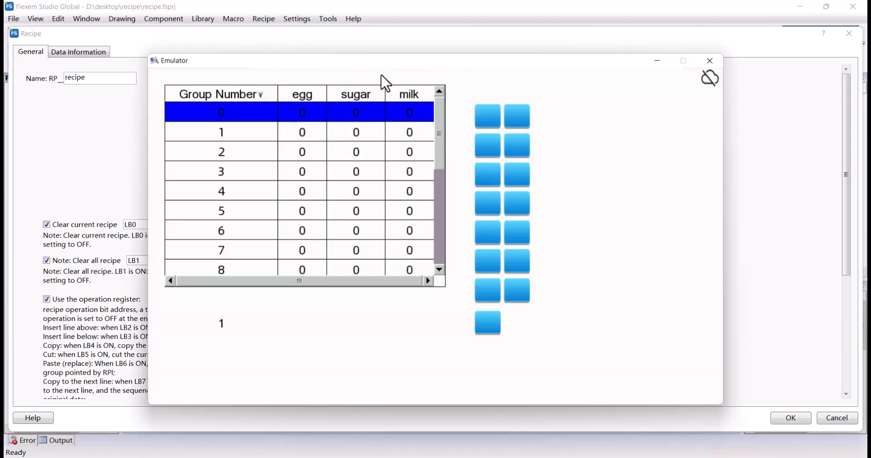
# - Move the emulator window off the recipe register notes and set the egg value of recipe group 1 to 23
pyautogui.moveTo(369, 61); pyautogui.dragTo(495, 48)
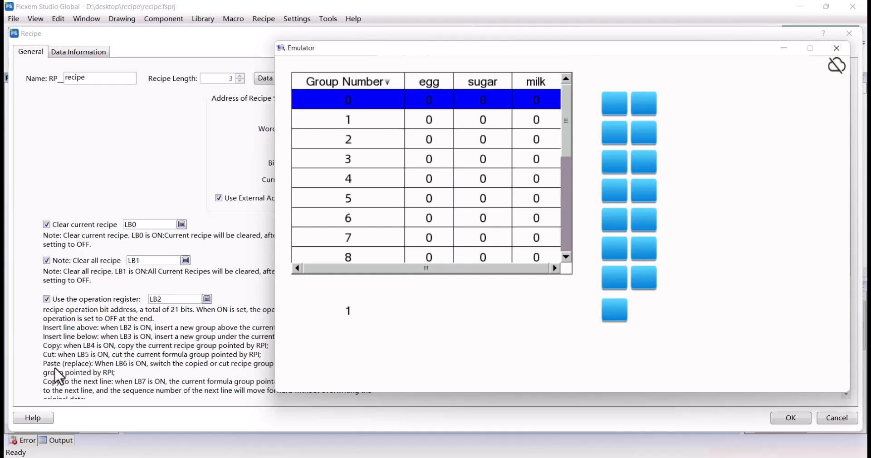
pyautogui.click(430, 121)
pyautogui.click(536, 205)
pyautogui.click(575, 207)
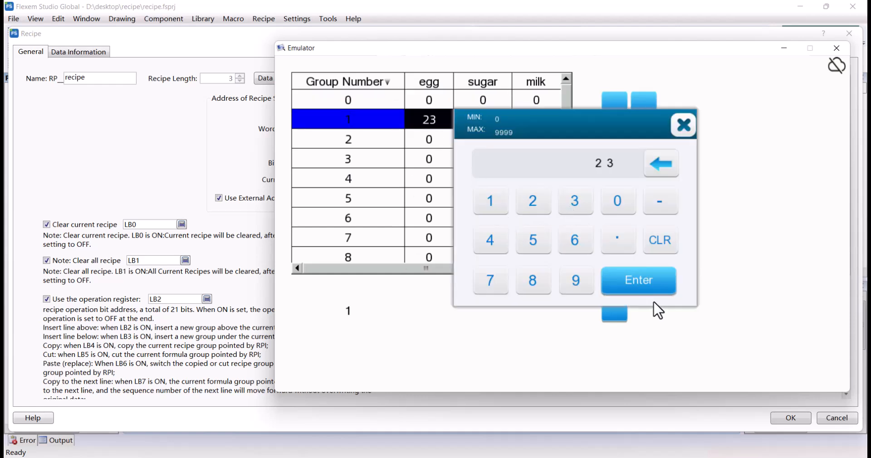
pyautogui.click(660, 291)
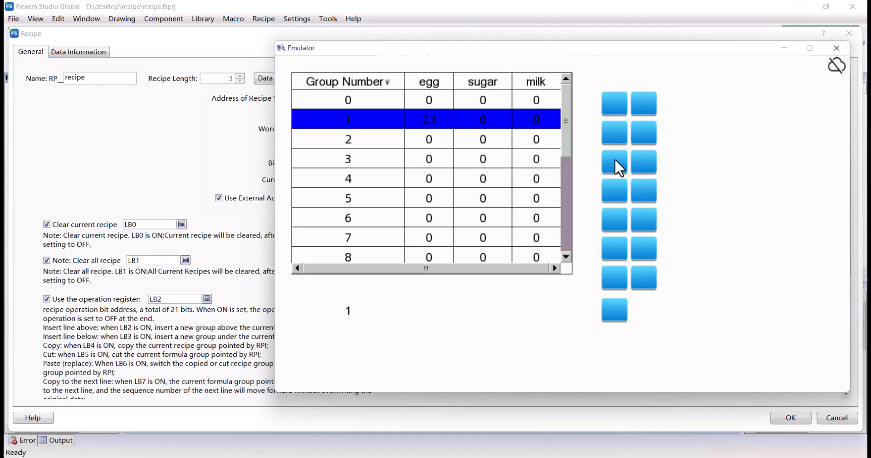
# - Select recipe group 3 in the emulator table and return to group 1, leaving the values of both unedited
pyautogui.click(428, 159)
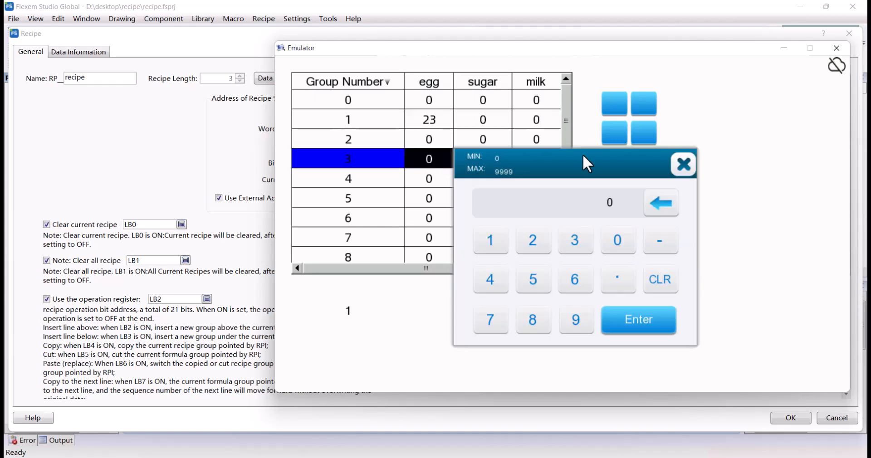
pyautogui.click(685, 164)
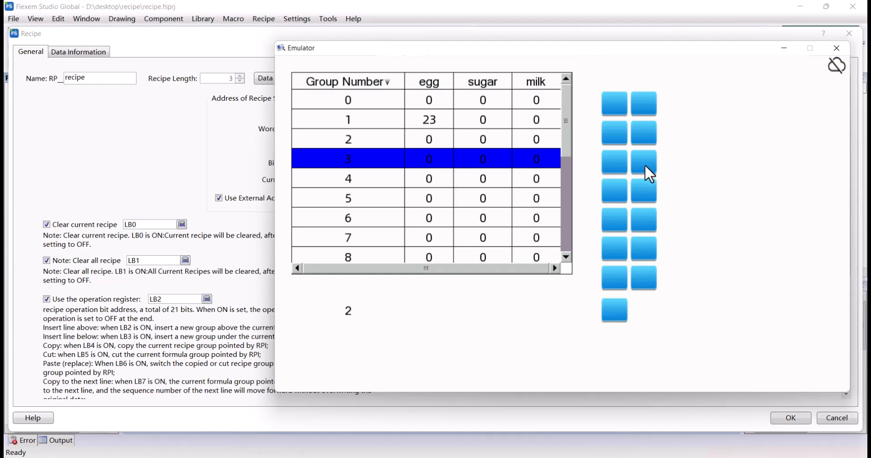
pyautogui.click(442, 121)
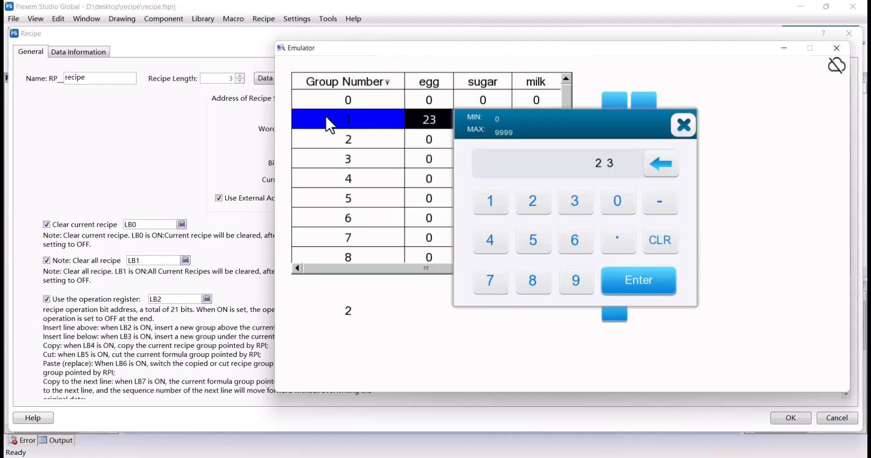
pyautogui.click(684, 126)
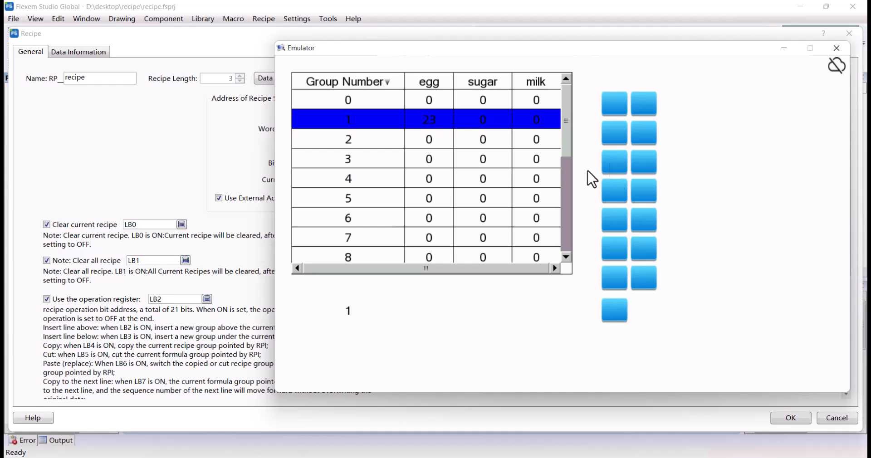
# - Paste the copied recipe into group 3 with the LB6 switch, and cut group 1 and paste it into group 5
pyautogui.click(371, 168)
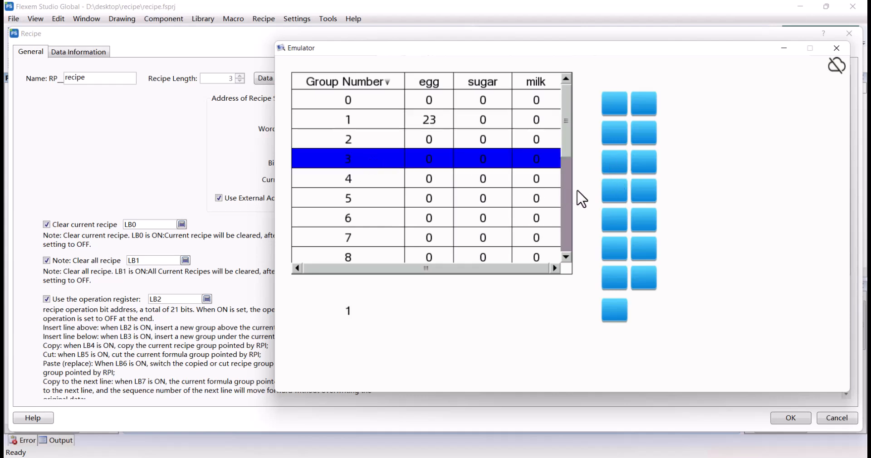
pyautogui.click(614, 190)
pyautogui.click(370, 121)
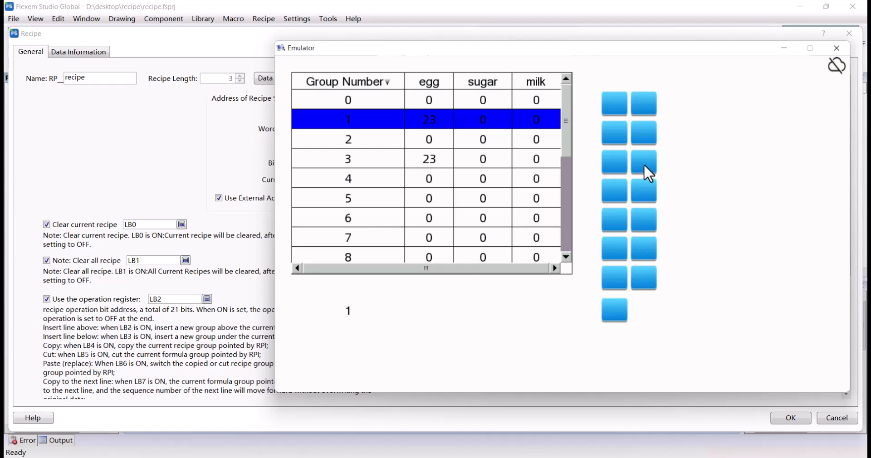
pyautogui.click(362, 198)
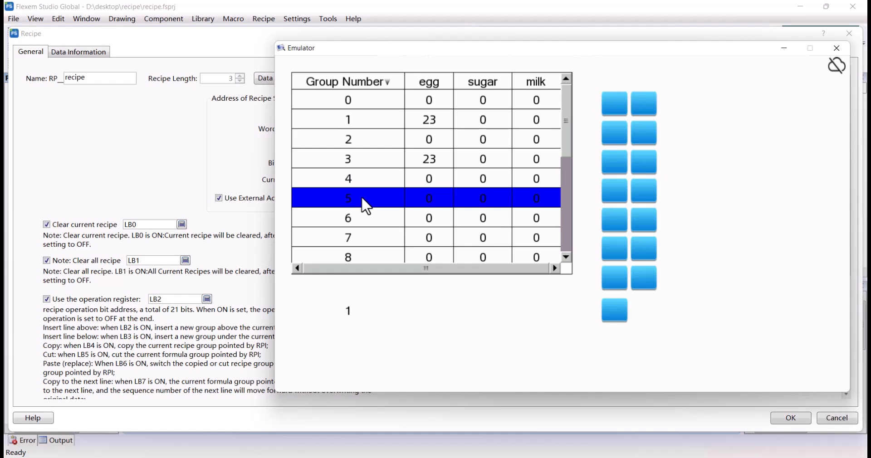
pyautogui.click(619, 190)
# - Show the snapshot notes of the operation register behind the emulator, and save a recipe snapshot with LB8 with group 3 selected
pyautogui.click(234, 328)
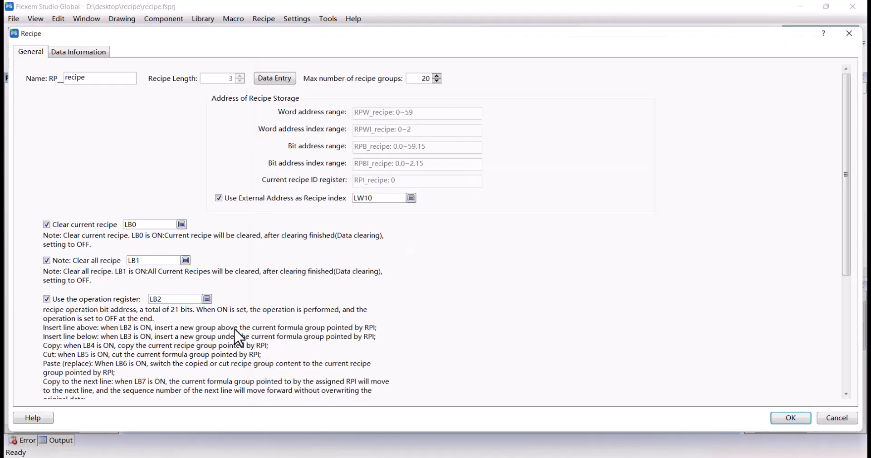
pyautogui.scroll(-3, 234, 328)
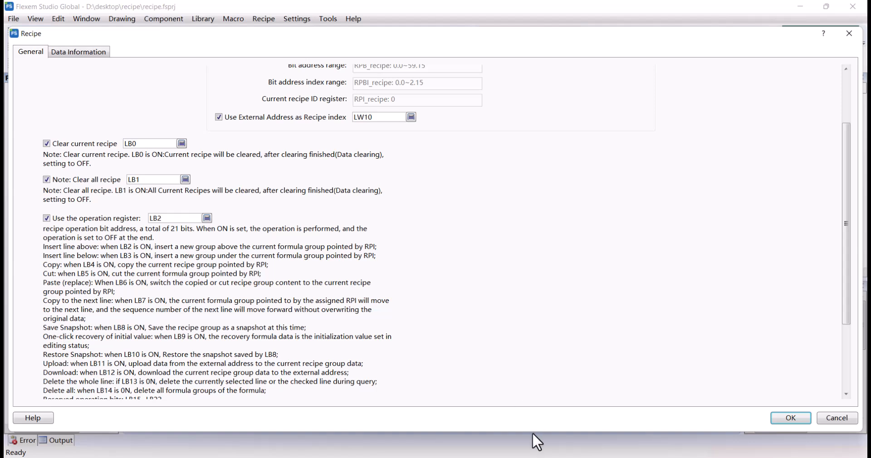
pyautogui.click(593, 456)
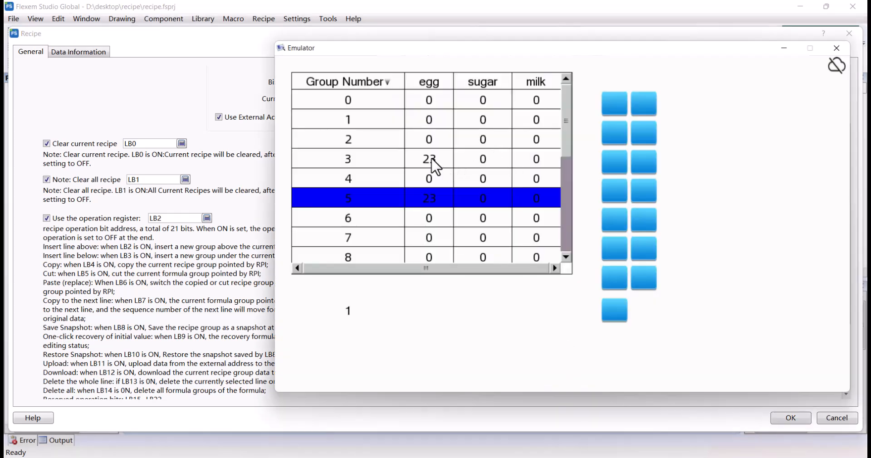
pyautogui.click(368, 165)
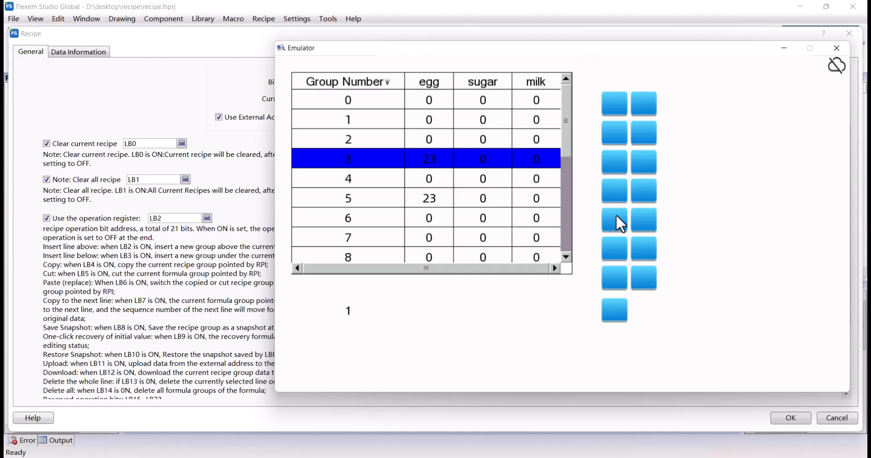
# - Set the egg value of recipe group 3 to 0 and restore the saved snapshot with the LB10 switch
pyautogui.click(443, 159)
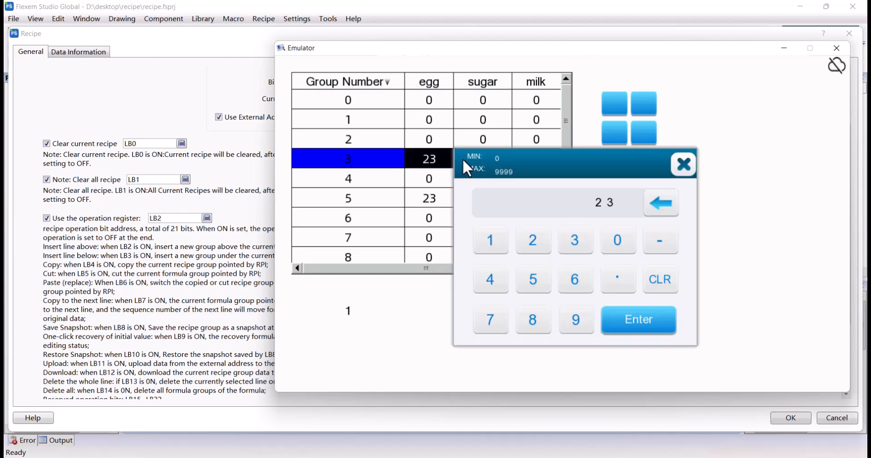
pyautogui.click(618, 241)
pyautogui.click(648, 322)
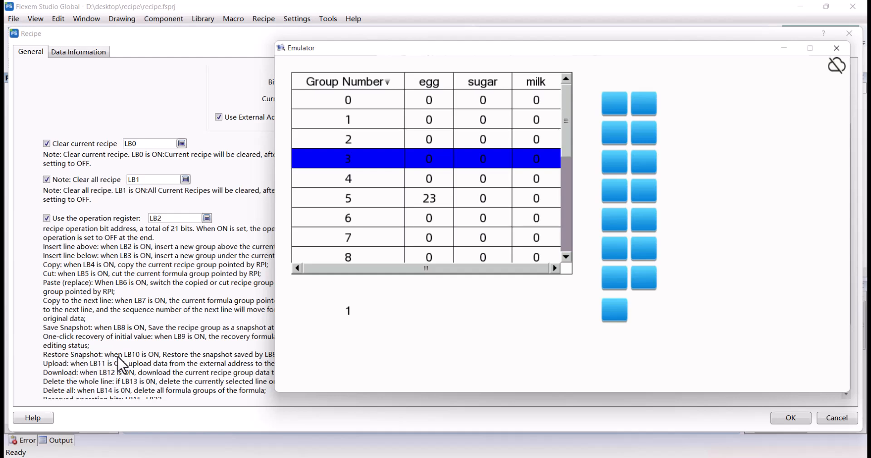
pyautogui.click(615, 248)
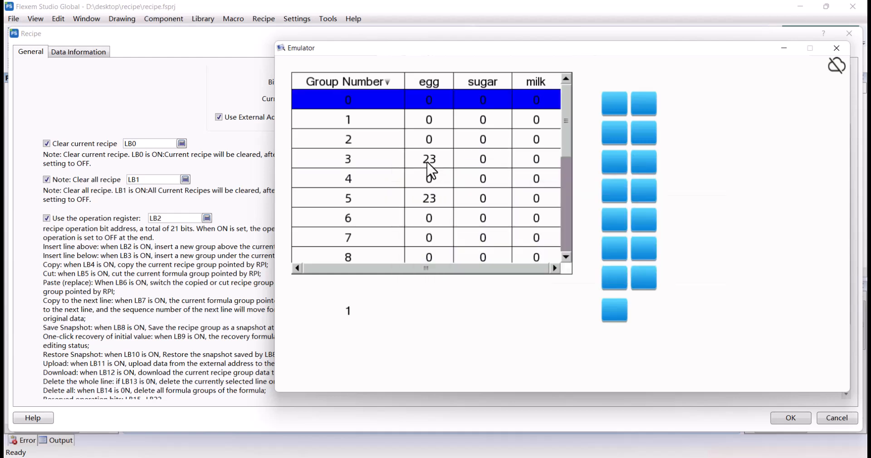
# - Delete the recipe lines of groups 5 and 3 with the LB13 switch, and show the LW4 status register notes
pyautogui.scroll(-2, 145, 365)
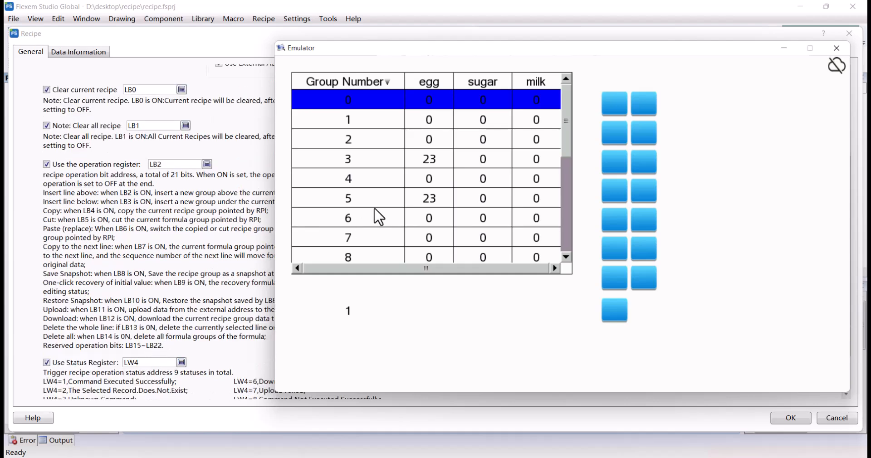
pyautogui.click(383, 199)
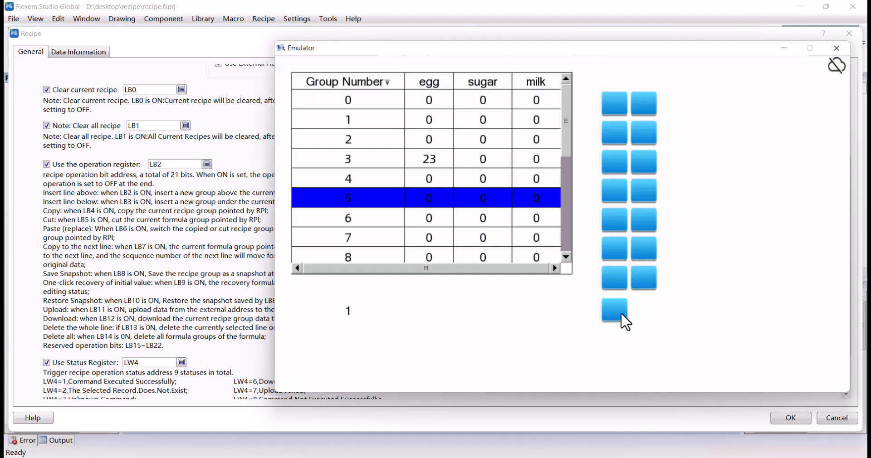
pyautogui.click(354, 160)
pyautogui.click(641, 281)
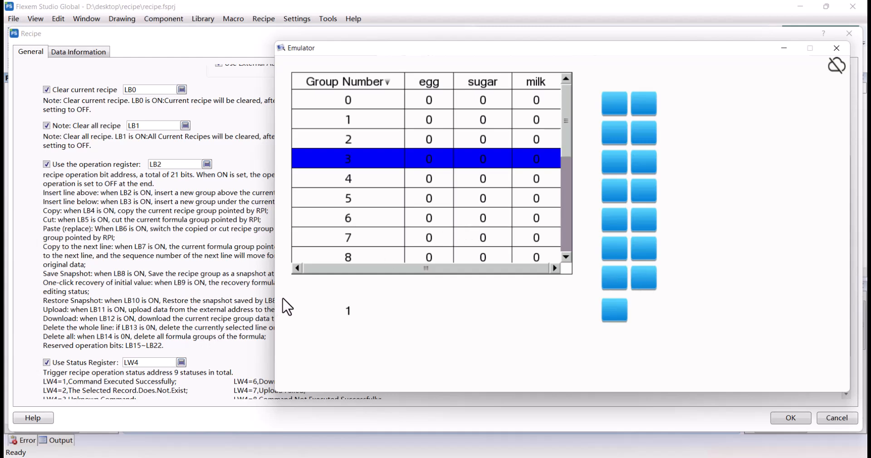
pyautogui.scroll(-2, 145, 318)
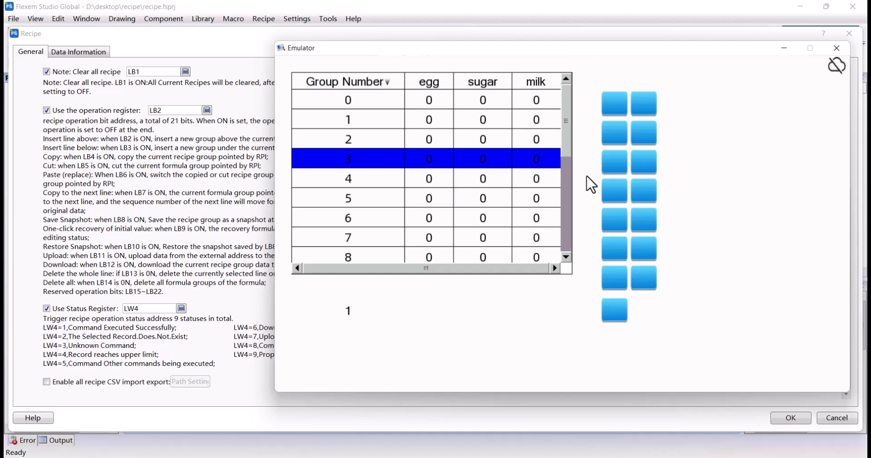
# - Set the egg value of recipe group 4 to 23 in the emulator
pyautogui.click(439, 185)
pyautogui.click(533, 258)
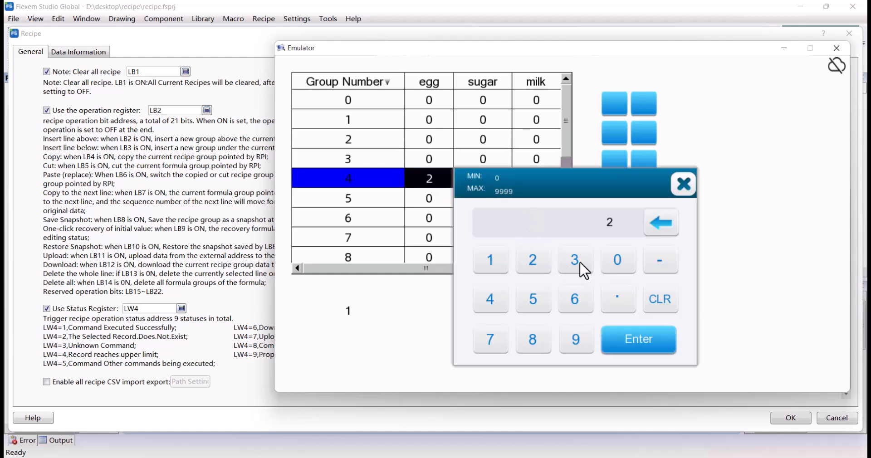
pyautogui.click(576, 262)
pyautogui.click(636, 347)
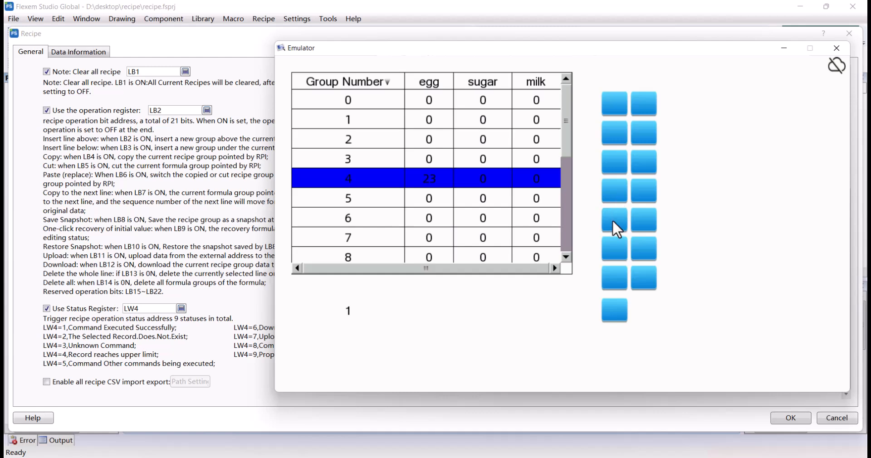
# - Set the egg value of recipe group 4 to 0 and run the LB10 snapshot restore
pyautogui.click(444, 190)
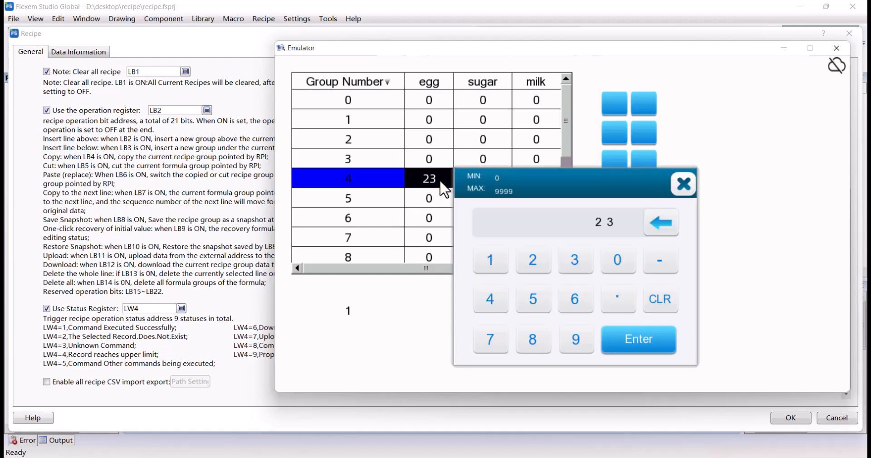
pyautogui.click(617, 265)
pyautogui.click(644, 341)
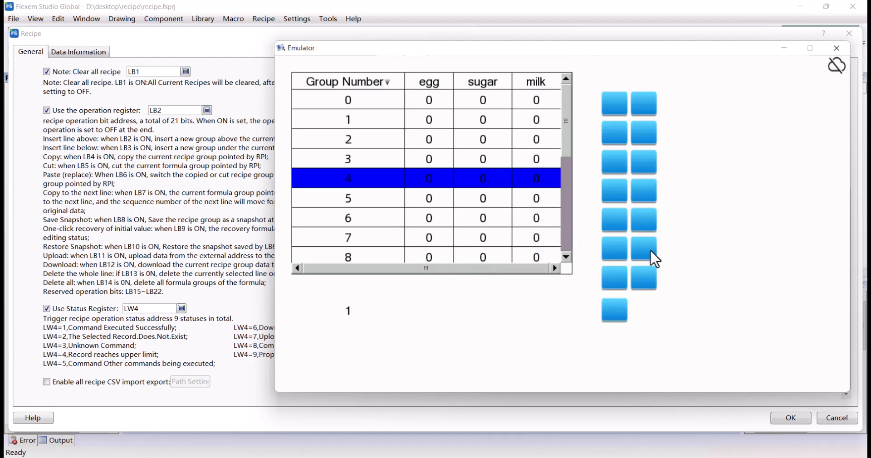
pyautogui.click(613, 250)
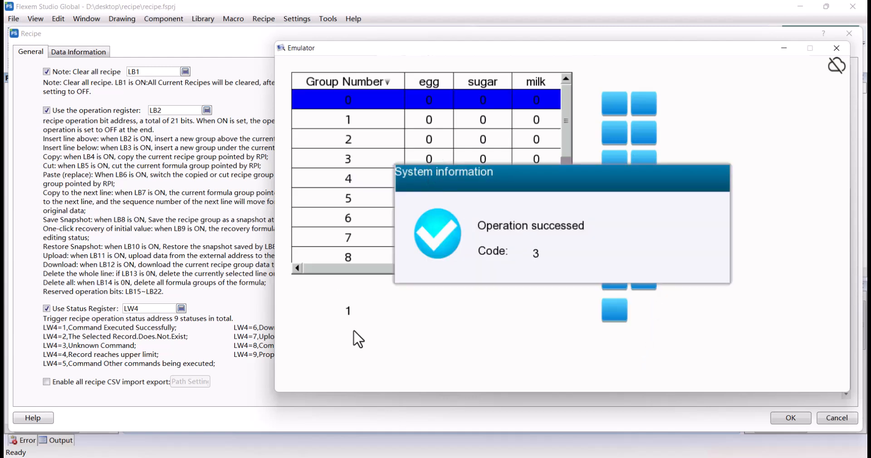
# - Close the emulator and recipe settings, and set the recipe display's search Keyword Query address to LW.B30.0
pyautogui.click(837, 48)
pyautogui.click(849, 34)
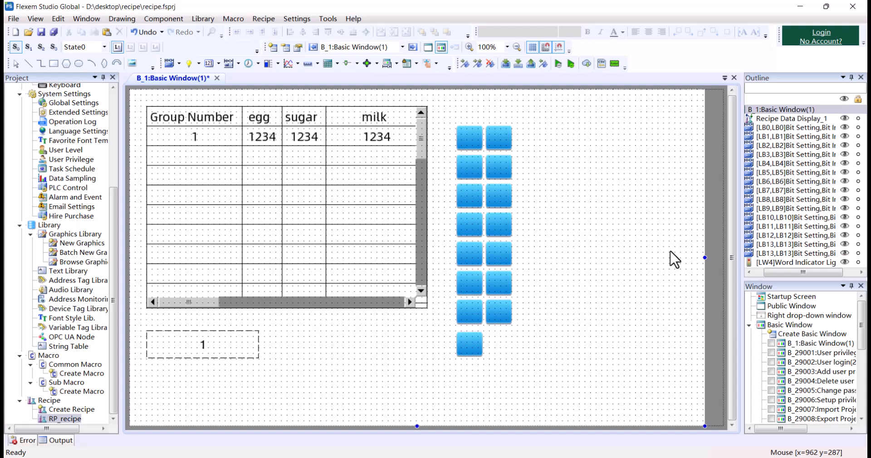
pyautogui.doubleClick(246, 132)
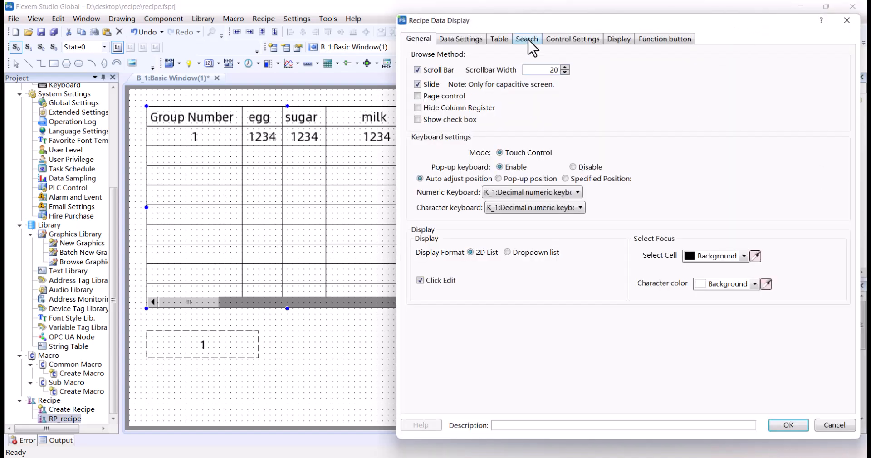
pyautogui.click(527, 39)
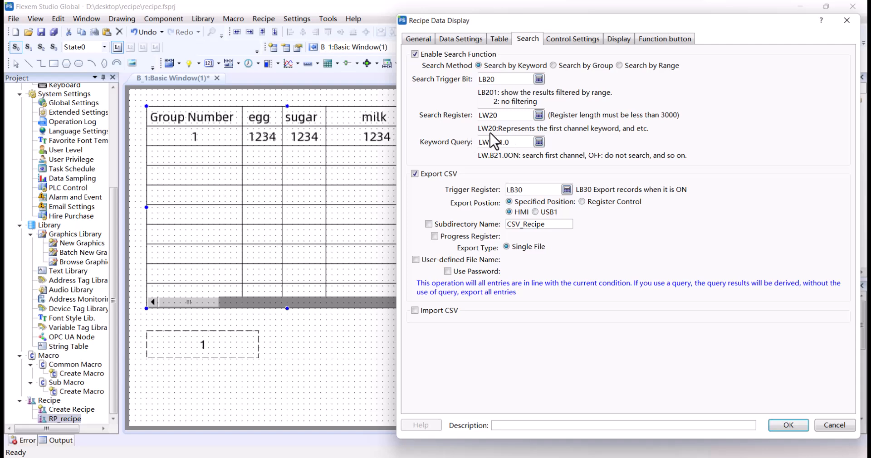
pyautogui.click(539, 143)
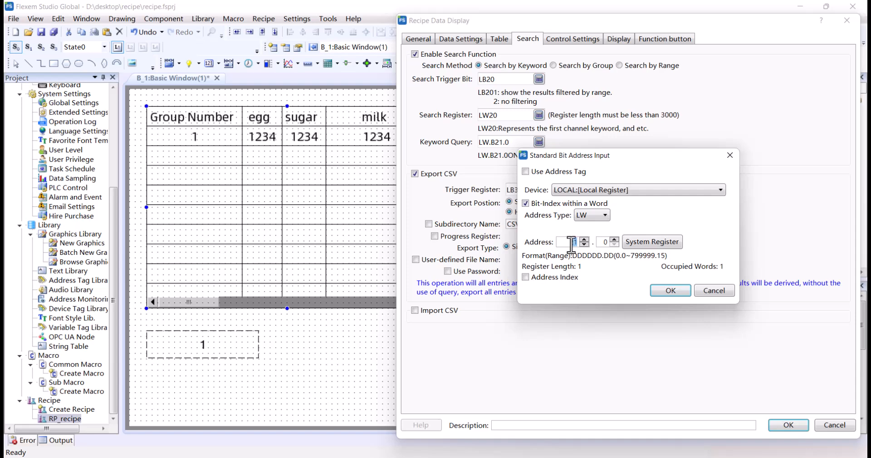
pyautogui.write('30')
pyautogui.click(667, 291)
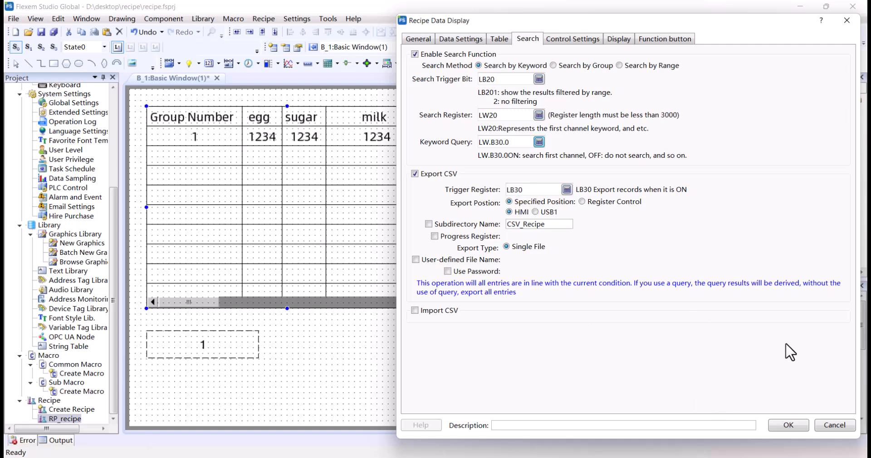
pyautogui.click(788, 426)
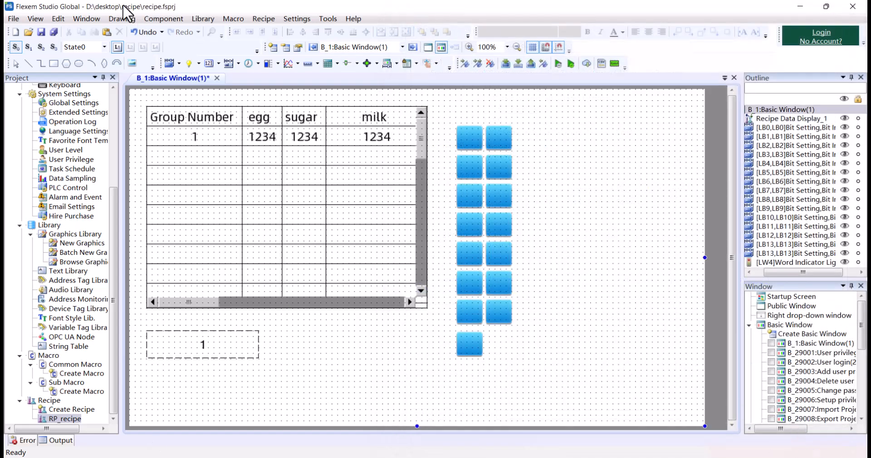
# - Create a bit switch with the Reset action on LB20 and place it beside the blue switches, level with their first row
pyautogui.click(170, 63)
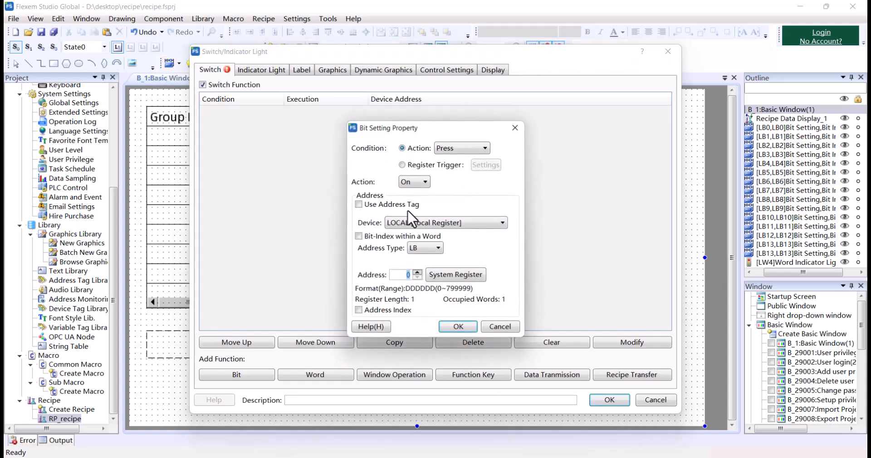
pyautogui.click(422, 183)
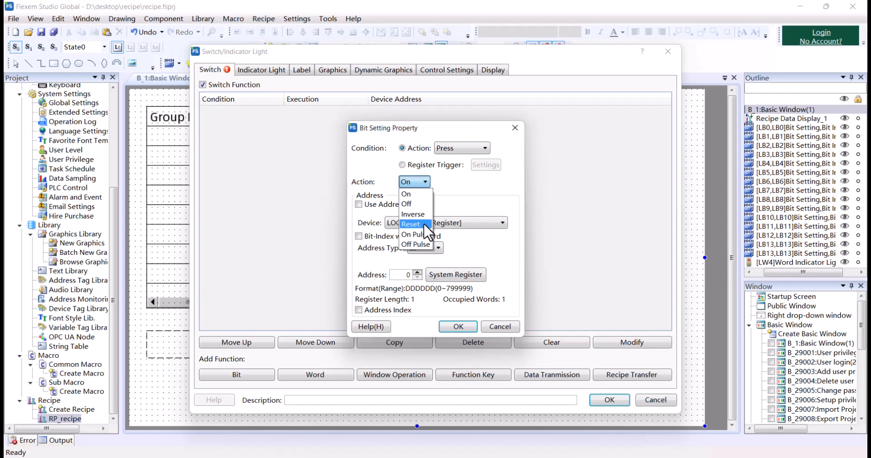
pyautogui.click(423, 223)
pyautogui.click(401, 275)
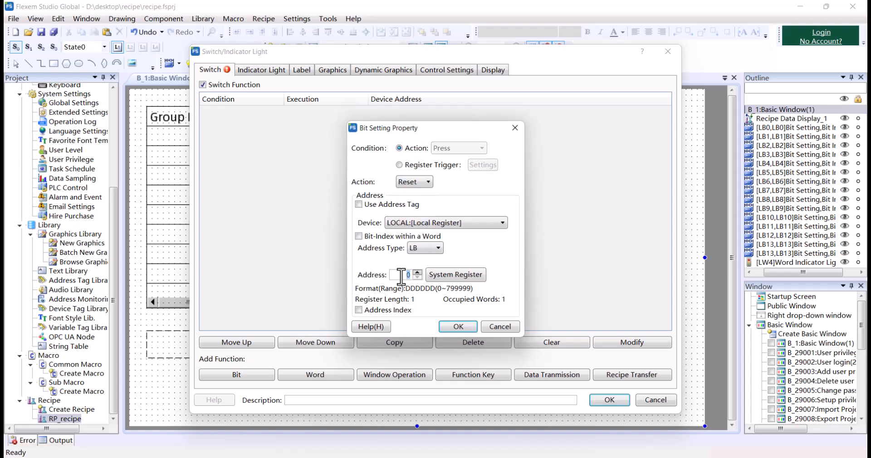
pyautogui.click(458, 325)
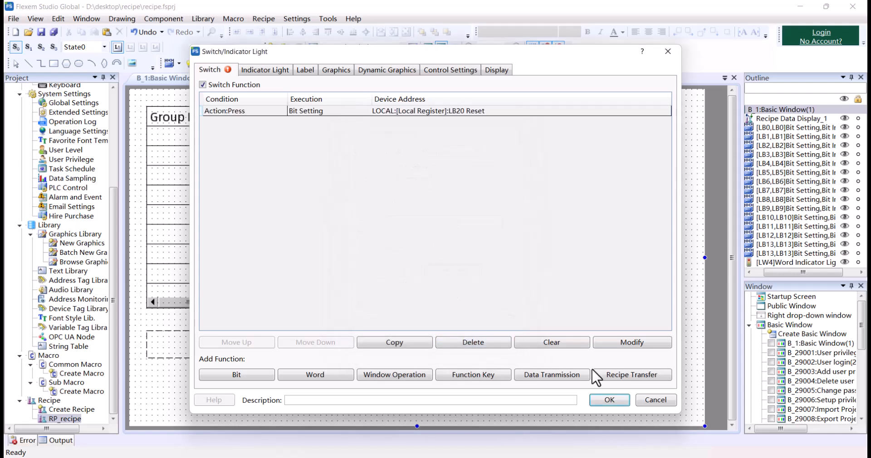
pyautogui.click(609, 400)
pyautogui.click(542, 127)
pyautogui.click(600, 178)
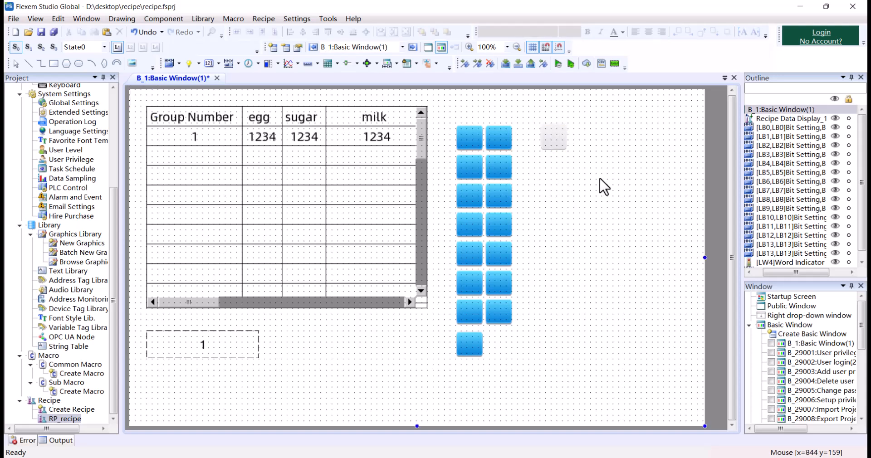
# - Add a numeric value input for LW20 directly below the LB20 switch
pyautogui.click(218, 64)
pyautogui.click(268, 92)
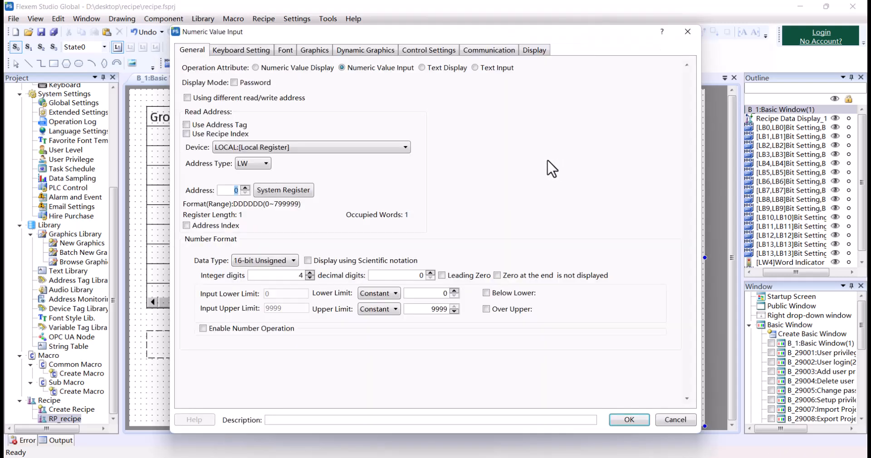
pyautogui.write('20')
pyautogui.click(641, 423)
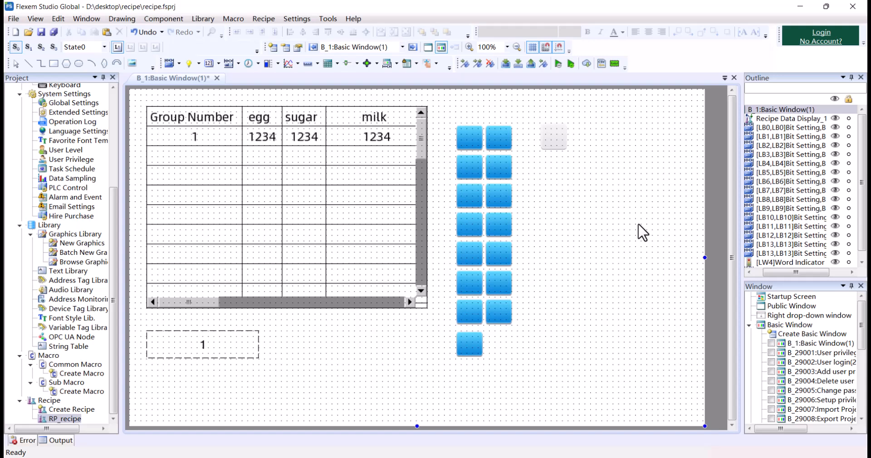
pyautogui.click(542, 169)
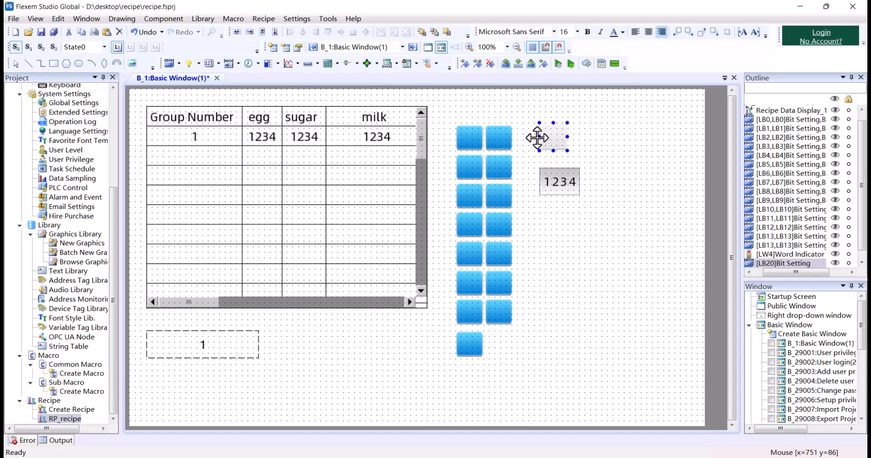
# - Enable the indicator light of the LB20 switch and make it use the same address as the switch
pyautogui.doubleClick(539, 136)
pyautogui.click(188, 82)
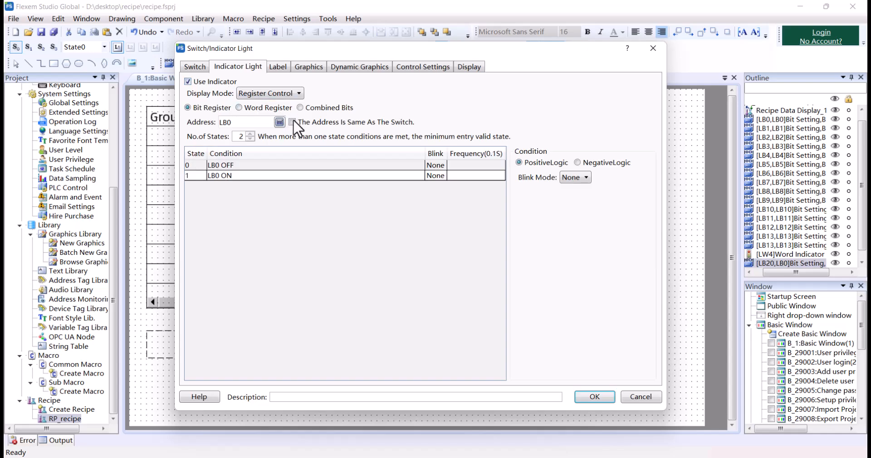
pyautogui.click(292, 122)
pyautogui.click(596, 399)
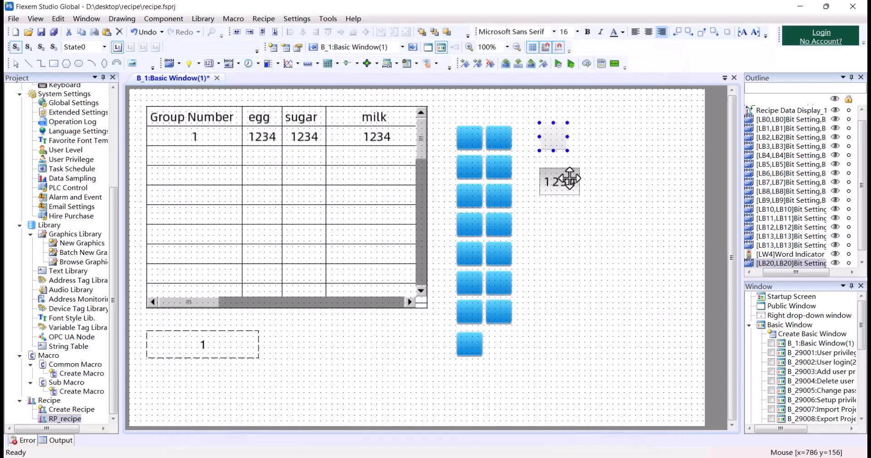
# - Multi-copy the LW20 numeric input into a horizontal row of three, increasing the address by 1 for each copy
pyautogui.click(563, 180)
pyautogui.rightClick(568, 181)
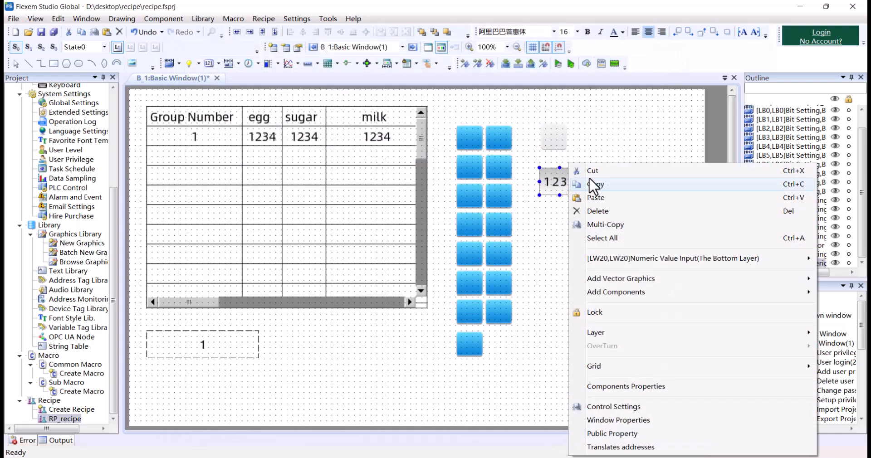
pyautogui.click(608, 225)
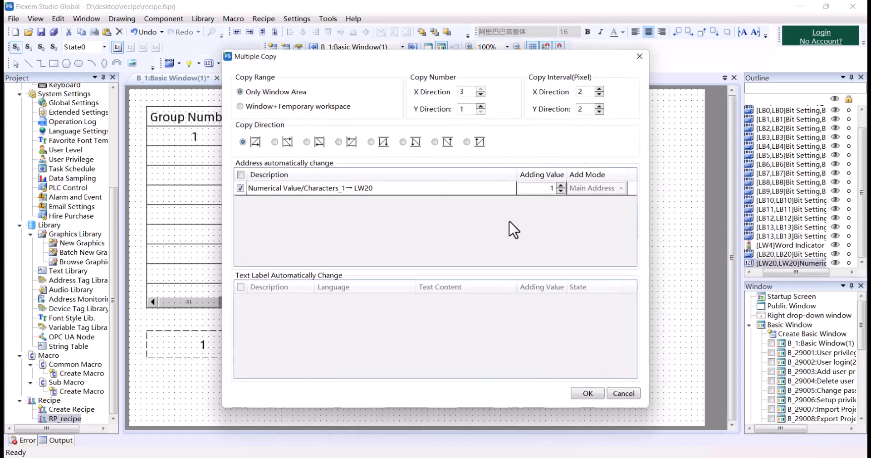
pyautogui.click(587, 393)
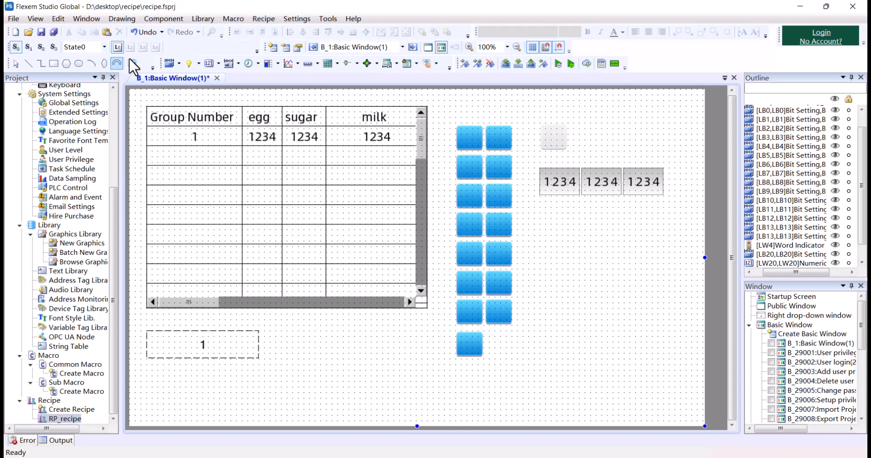
# - Create a bit switch with the On action, using bit-index within a word on LW.B30.0
pyautogui.click(172, 69)
pyautogui.click(463, 297)
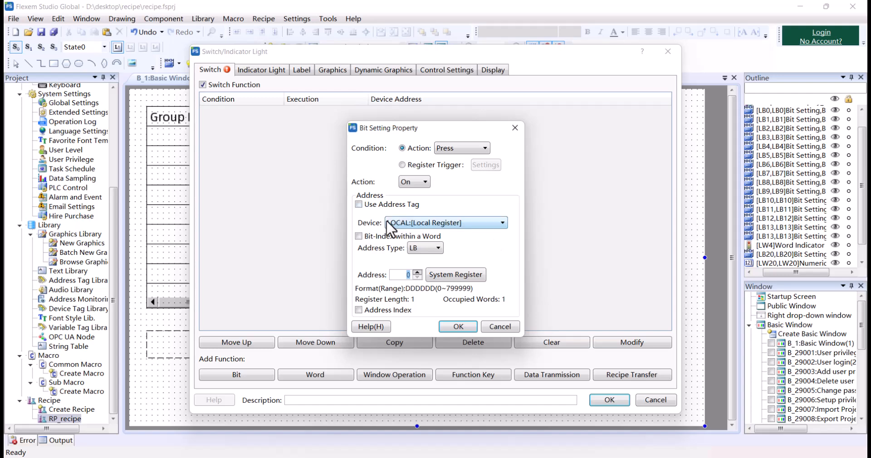
pyautogui.click(384, 236)
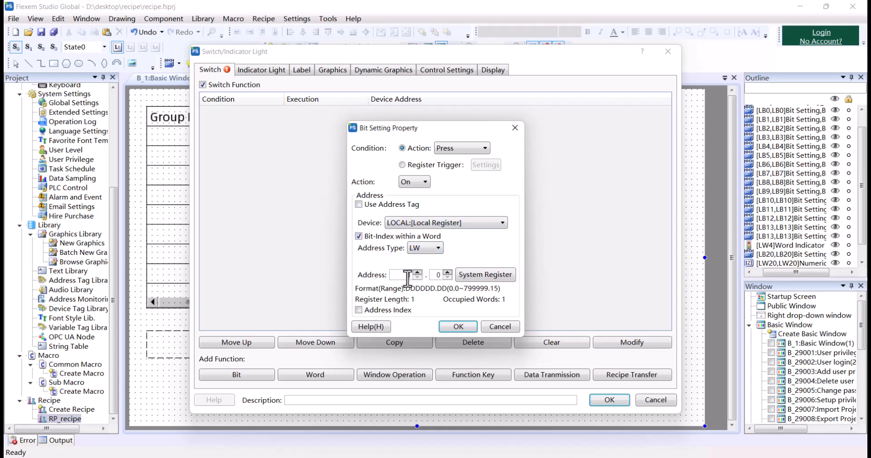
pyautogui.click(459, 326)
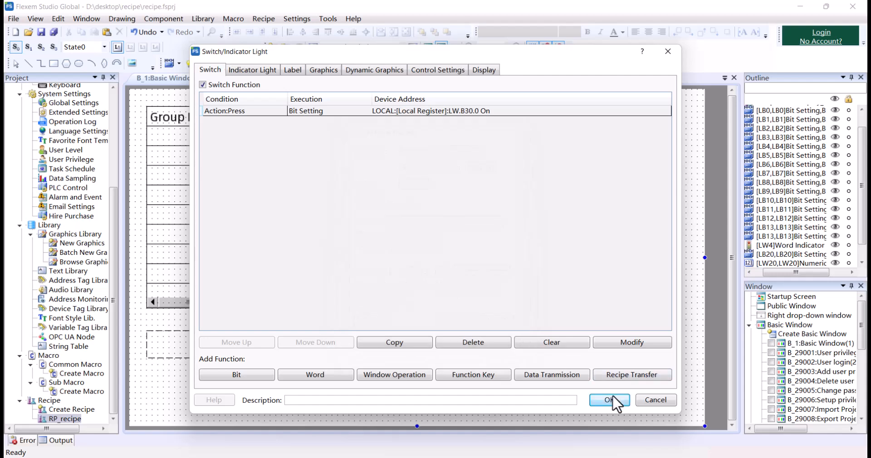
# - Enable the LW.B30.0 switch's indicator with the same address as the switch, and place it below the first numeric input
pyautogui.click(264, 73)
pyautogui.click(203, 84)
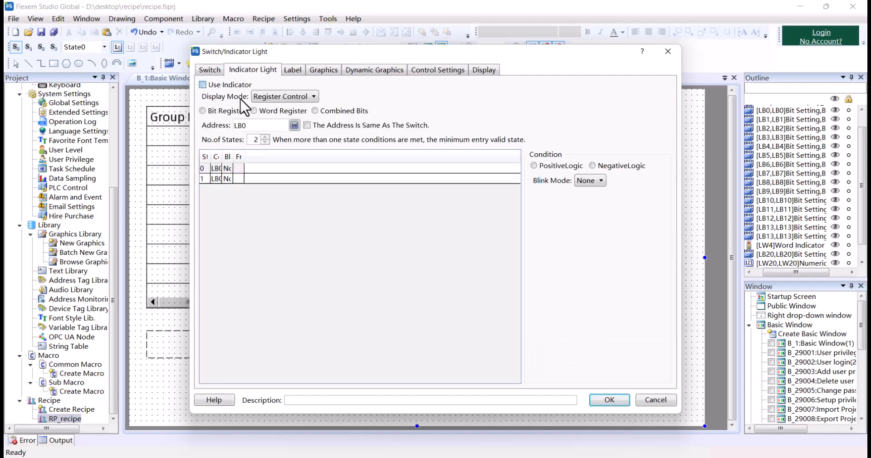
pyautogui.click(306, 125)
pyautogui.click(609, 400)
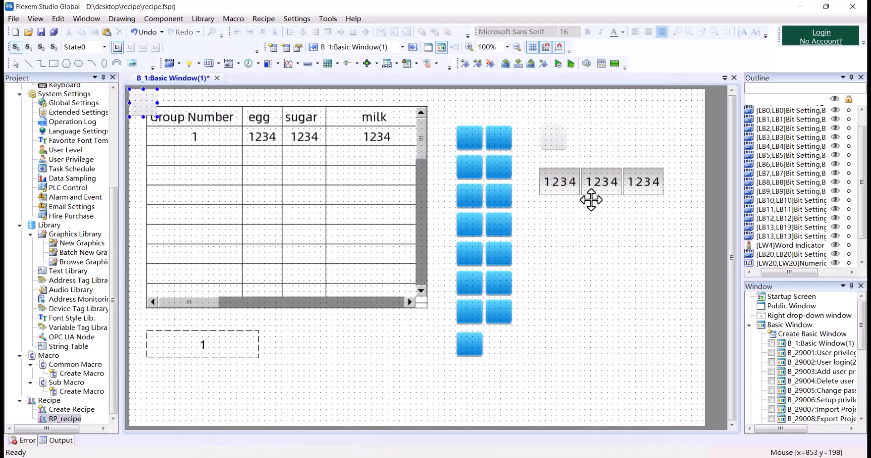
pyautogui.click(547, 222)
# - Multi-copy the LW.B30.0 switch into a horizontal row of three, increasing the subaddress by 1 for each copy
pyautogui.rightClick(550, 225)
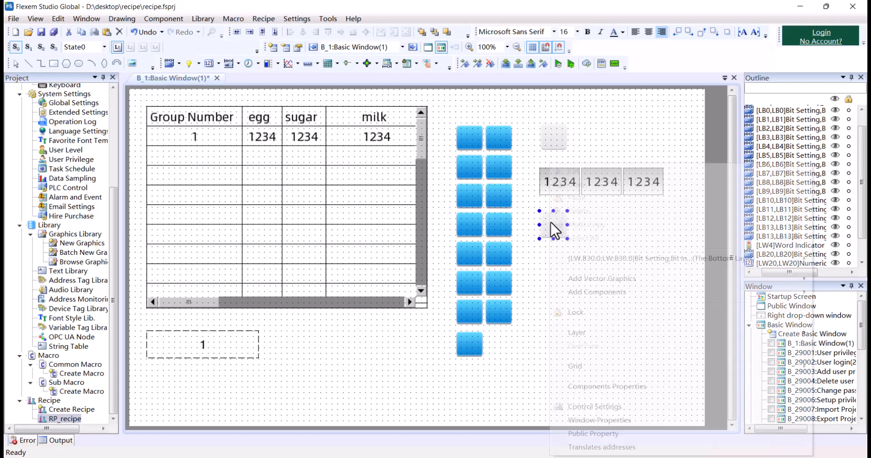
pyautogui.click(599, 232)
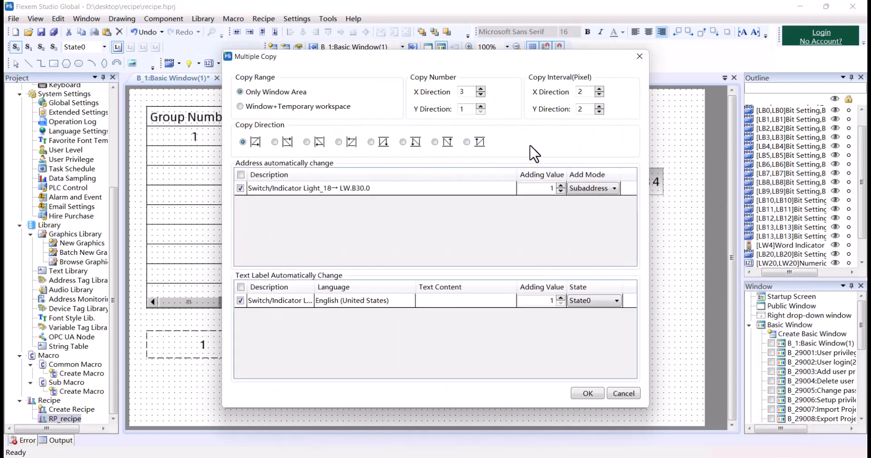
pyautogui.click(590, 395)
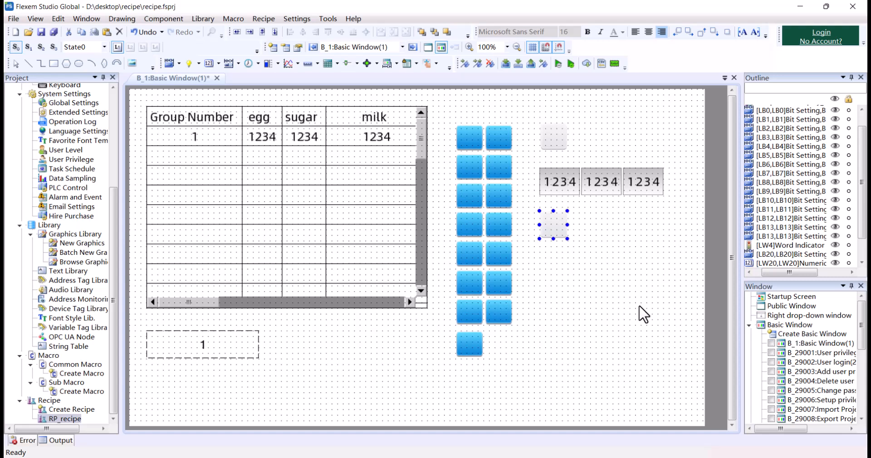
pyautogui.click(647, 264)
# - Check the recipe display's CSV export trigger address and create a bit switch with the Reset action on LB30
pyautogui.doubleClick(339, 128)
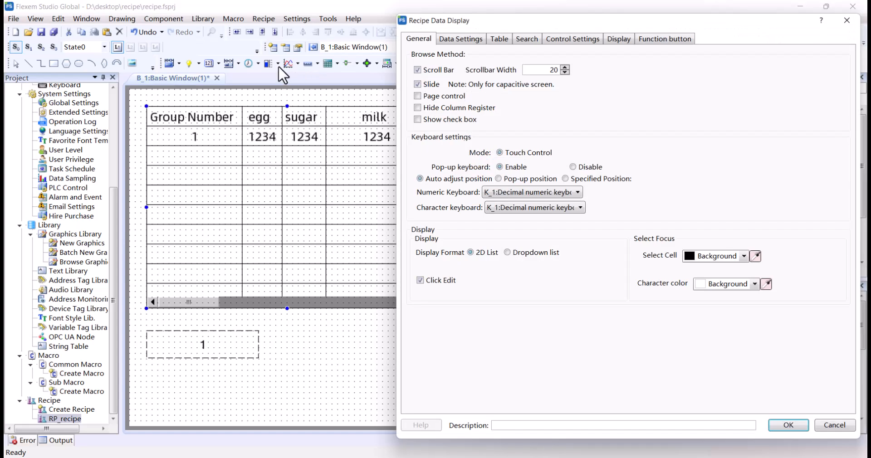
pyautogui.click(535, 42)
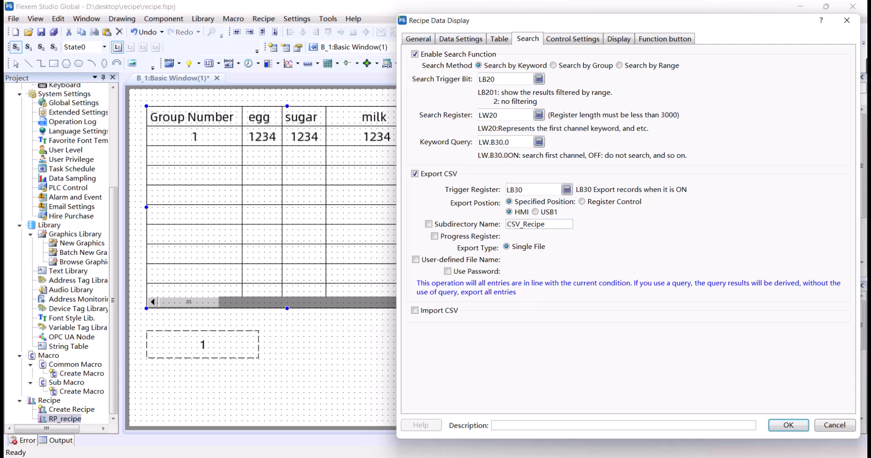
pyautogui.click(847, 20)
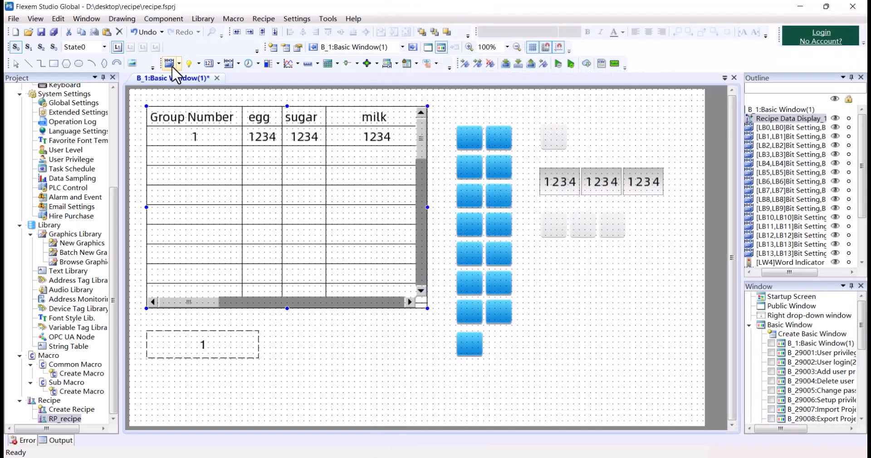
pyautogui.click(185, 194)
pyautogui.click(413, 181)
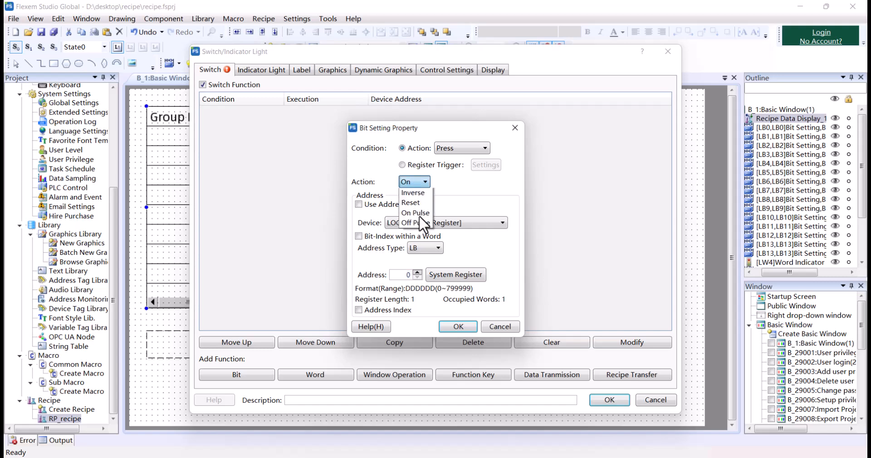
pyautogui.click(424, 221)
pyautogui.click(398, 277)
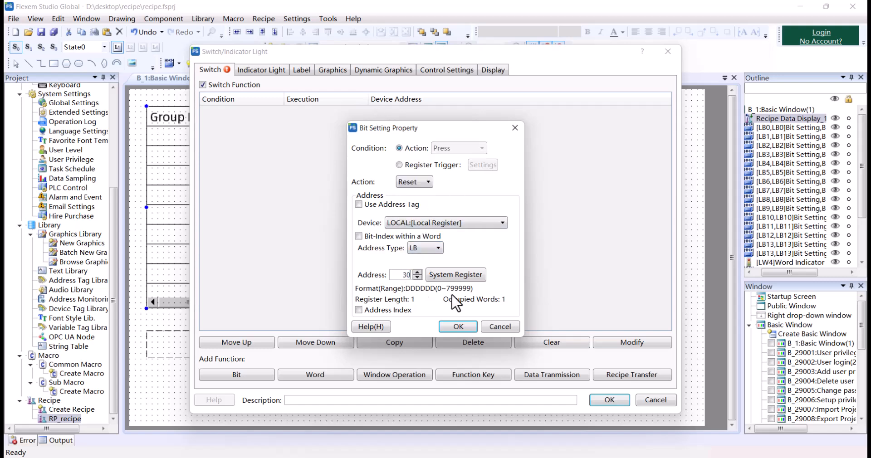
pyautogui.click(455, 325)
# - Enable the LB30 switch's indicator with the same address as the switch, and place it below the first LW.B30 switch
pyautogui.click(257, 71)
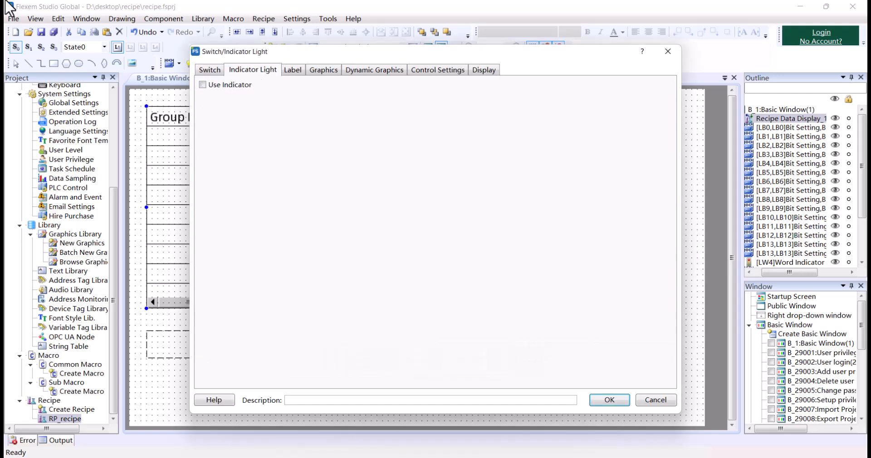
pyautogui.click(239, 86)
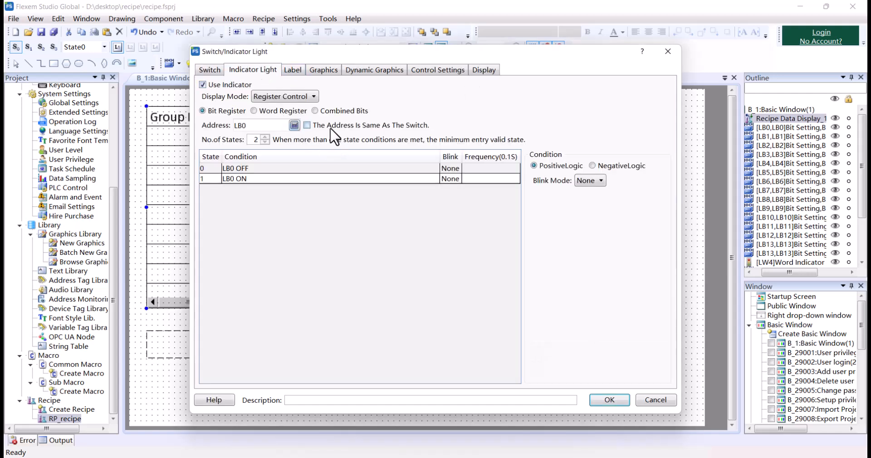
pyautogui.click(330, 129)
pyautogui.click(609, 400)
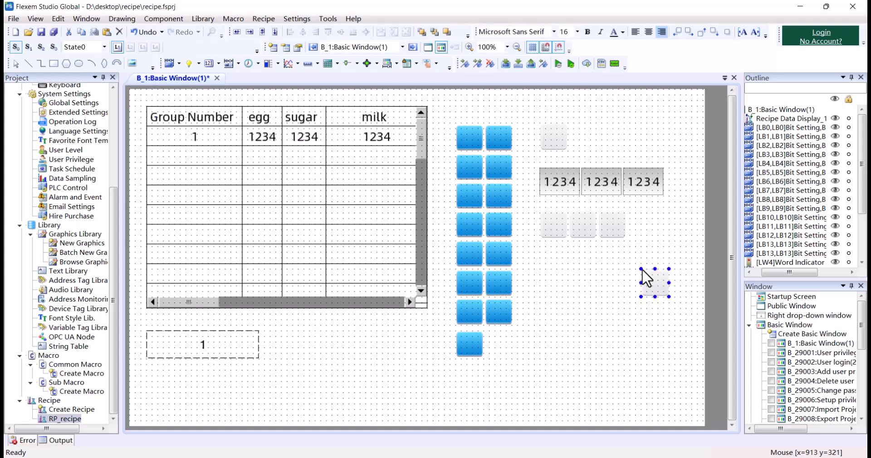
pyautogui.click(604, 276)
pyautogui.moveTo(603, 275); pyautogui.dragTo(554, 268)
pyautogui.click(609, 288)
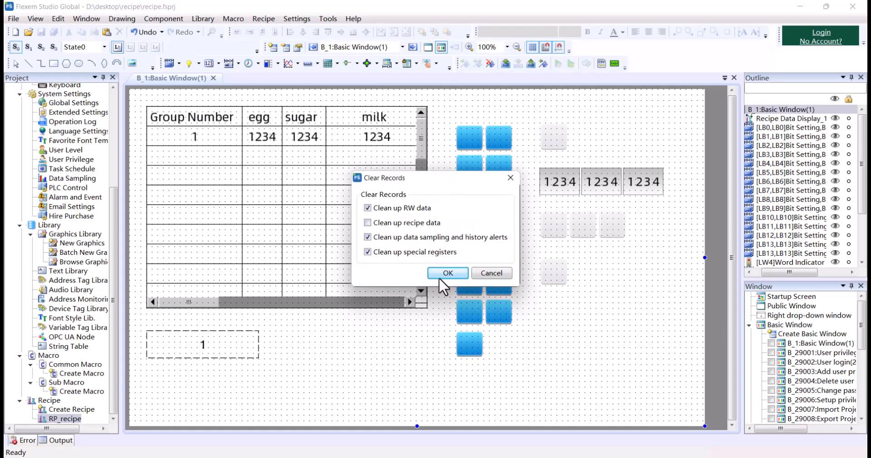
# - Run the emulator without cleaning up recipe data, select recipe group 1 and set the first search keyword to 12
pyautogui.click(447, 274)
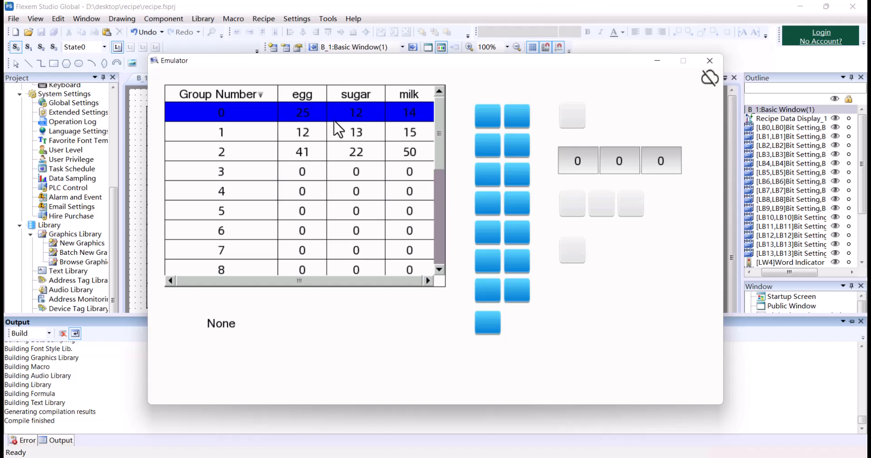
pyautogui.click(303, 138)
pyautogui.click(555, 145)
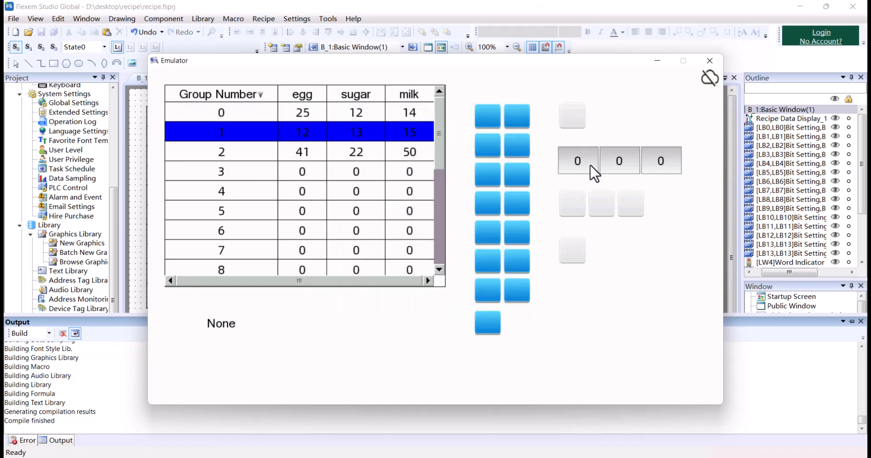
pyautogui.click(591, 173)
pyautogui.click(360, 239)
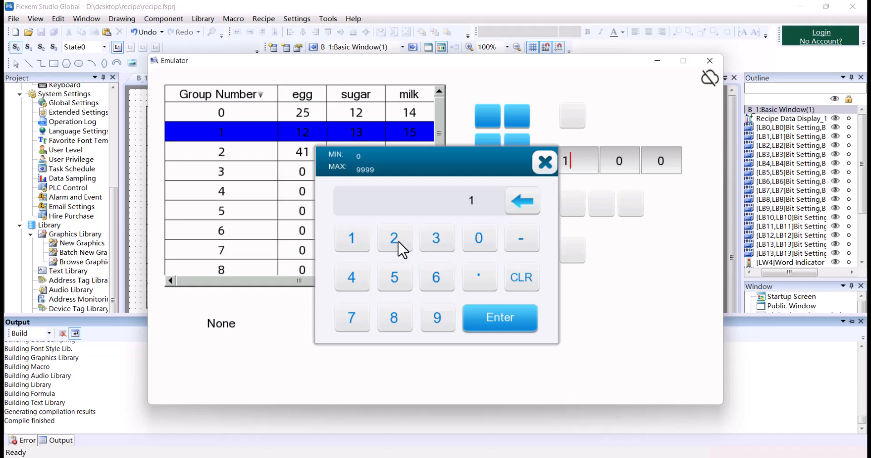
pyautogui.click(394, 238)
pyautogui.click(499, 317)
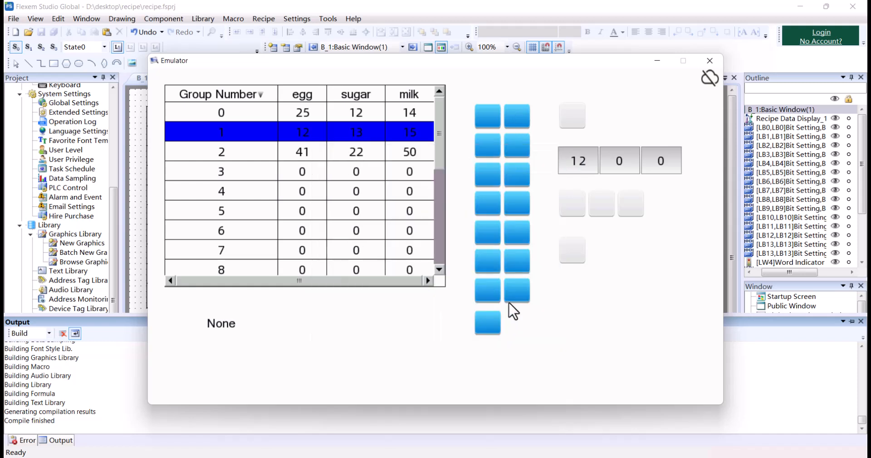
# - Try to trigger the keyword search with the LB20 switch, and close the emulator
pyautogui.click(576, 118)
pyautogui.click(577, 118)
pyautogui.click(710, 60)
# - Change the LB20 switch's bit setting action to Inverse
pyautogui.doubleClick(554, 131)
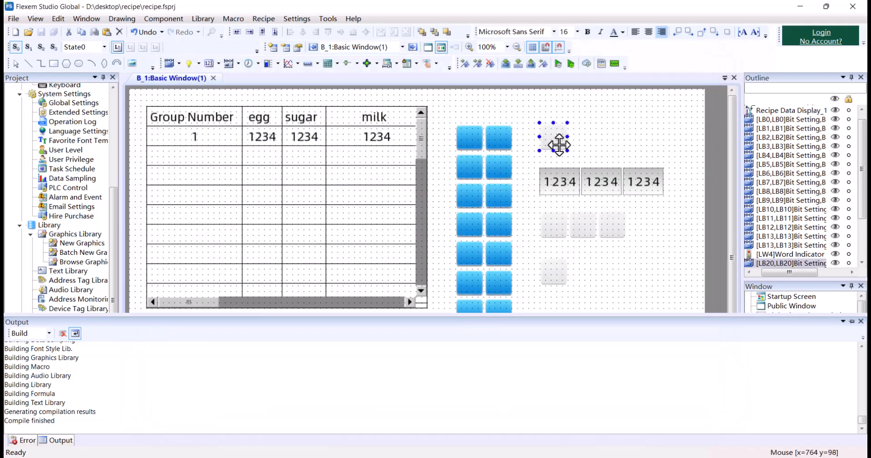
pyautogui.doubleClick(430, 108)
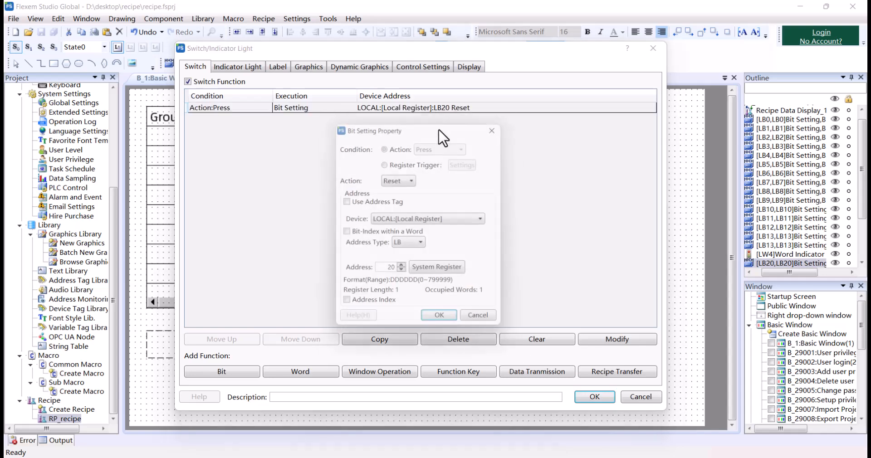
pyautogui.click(405, 182)
pyautogui.click(401, 212)
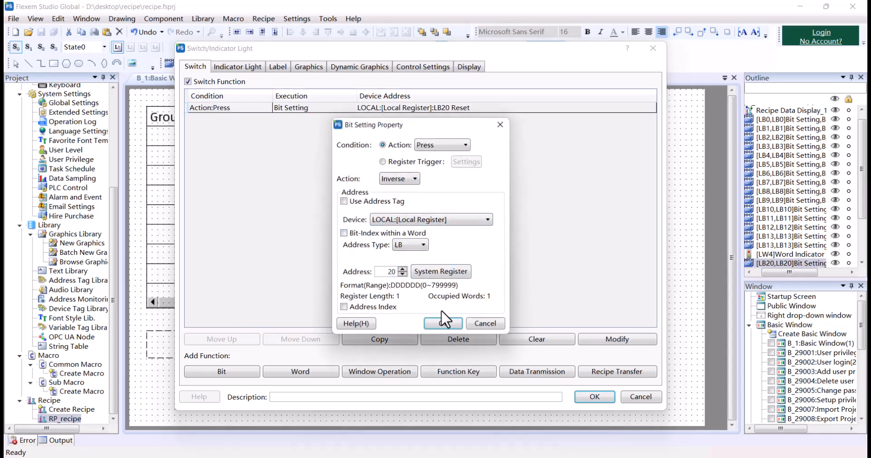
pyautogui.click(442, 323)
pyautogui.click(585, 397)
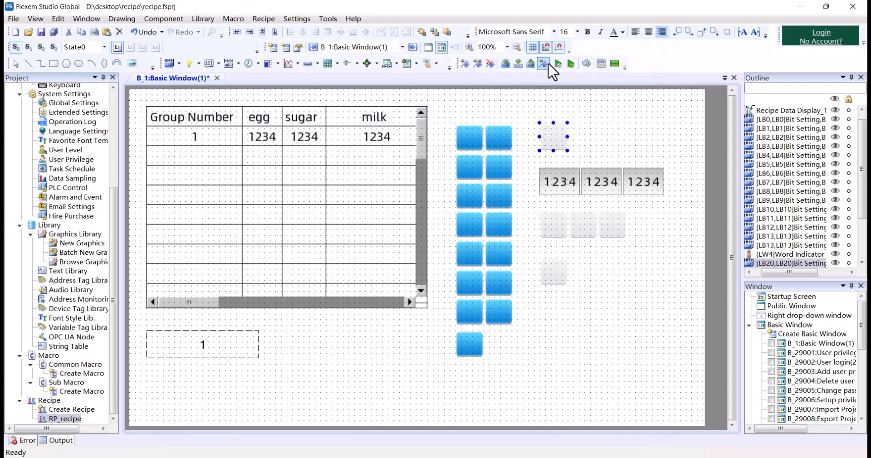
# - Run the emulator again without cleaning up recipe data, set the first search keyword to 12 and enable the first channel's search
pyautogui.click(559, 65)
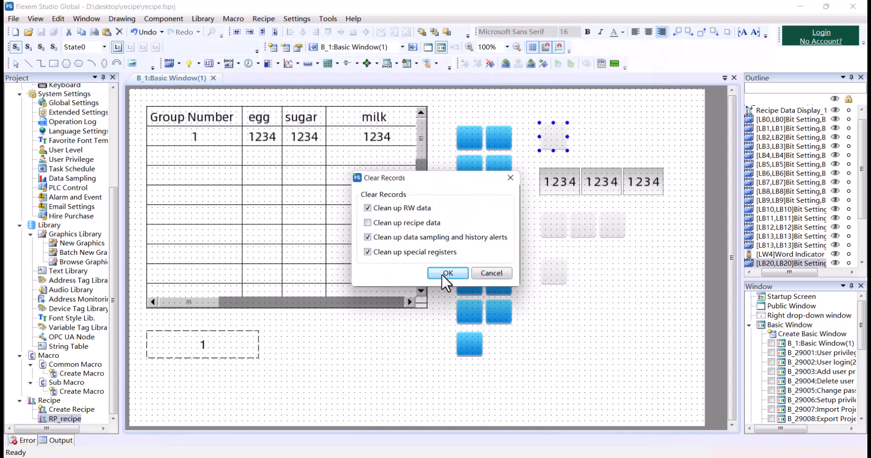
pyautogui.click(443, 274)
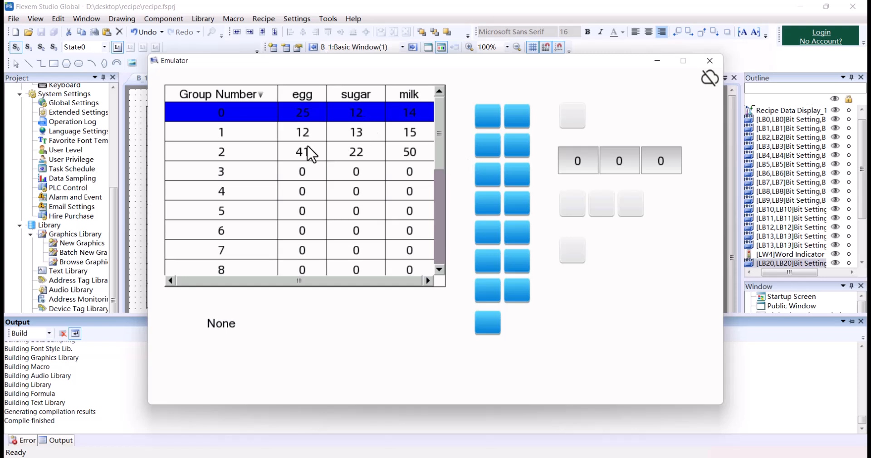
pyautogui.click(573, 157)
pyautogui.click(356, 240)
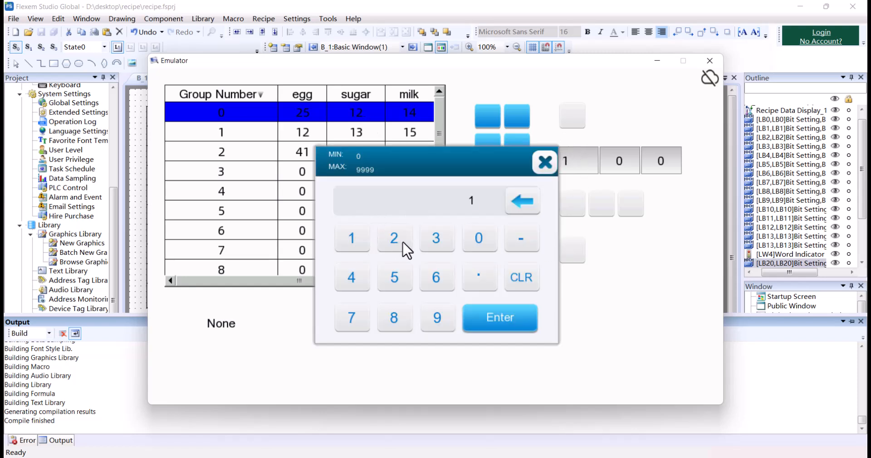
pyautogui.click(403, 244)
pyautogui.click(490, 321)
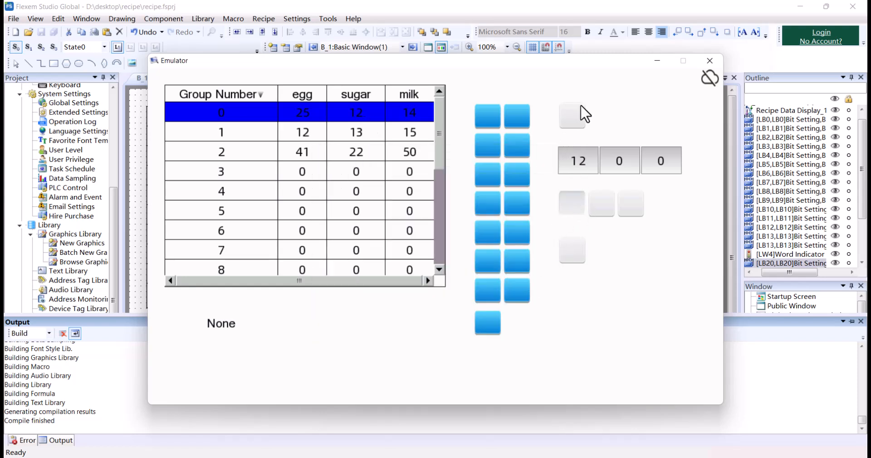
# - Turn the keyword search on and off again with the LB20 switch
pyautogui.click(576, 119)
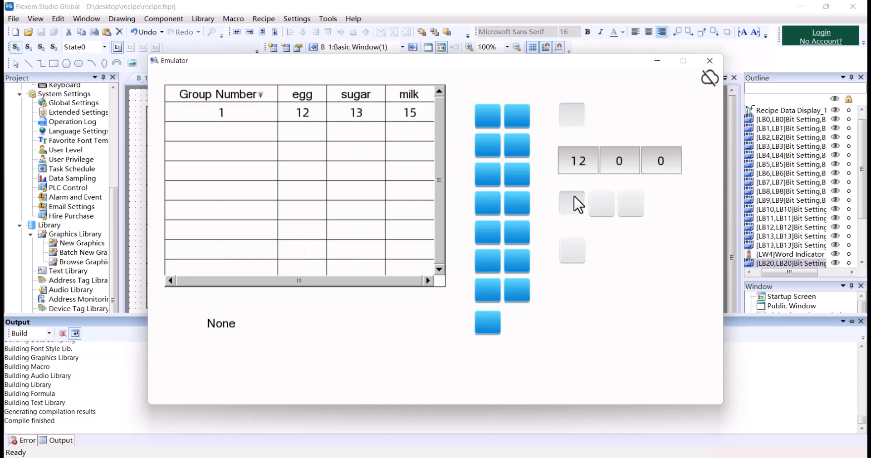
pyautogui.click(573, 124)
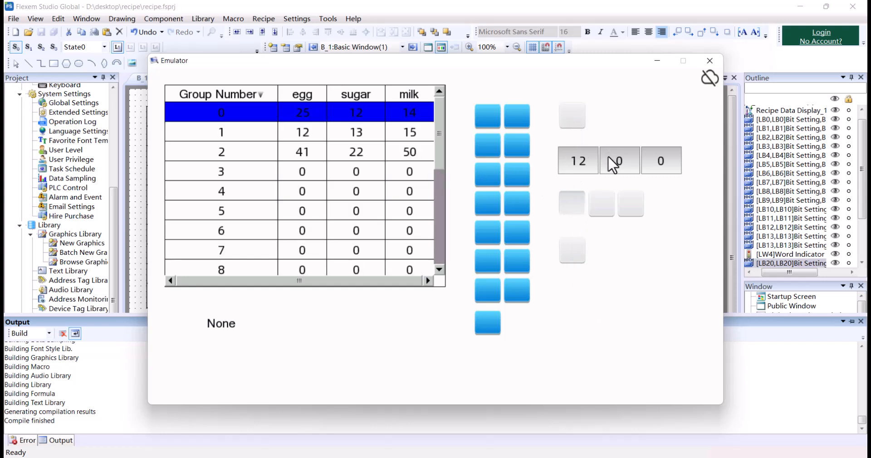
# - Set the second search keyword to 12 in the emulator, and close the emulator
pyautogui.click(618, 164)
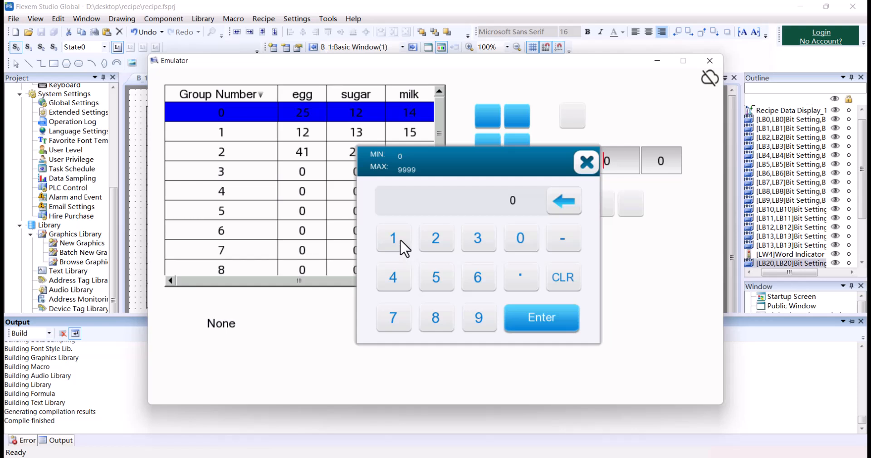
pyautogui.click(536, 324)
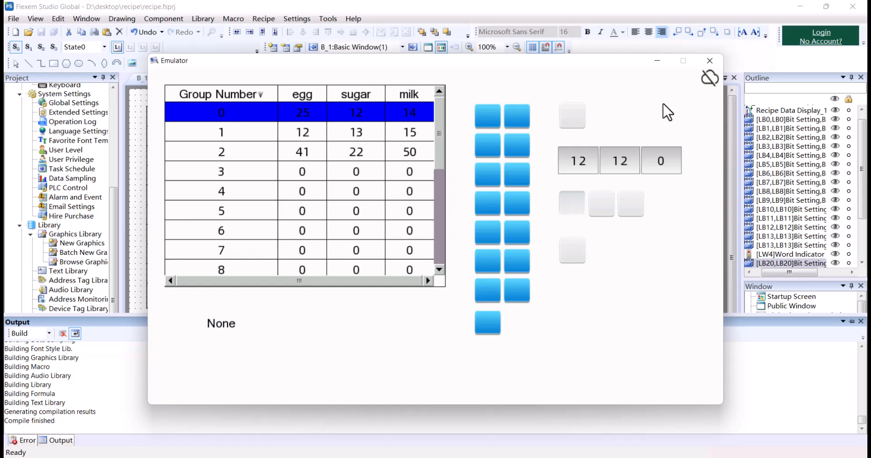
pyautogui.click(710, 60)
# - Change the bit setting action of the first channel switch, LW.B30.0, to Inverse
pyautogui.doubleClick(559, 230)
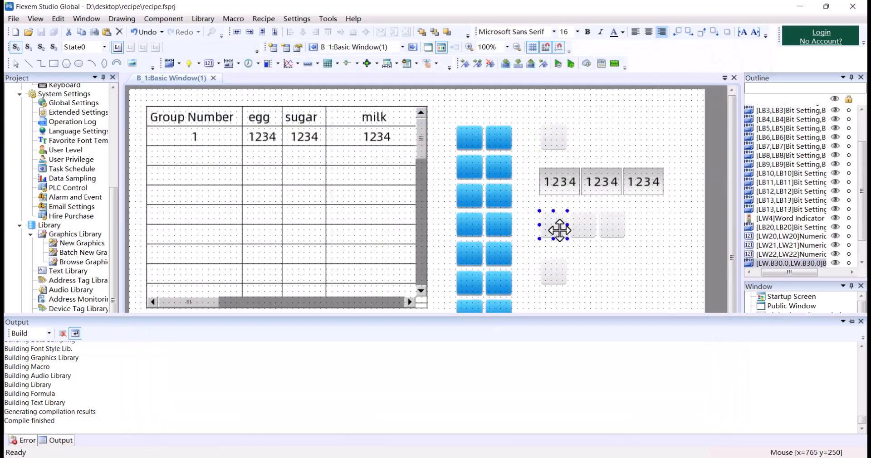
pyautogui.doubleClick(458, 108)
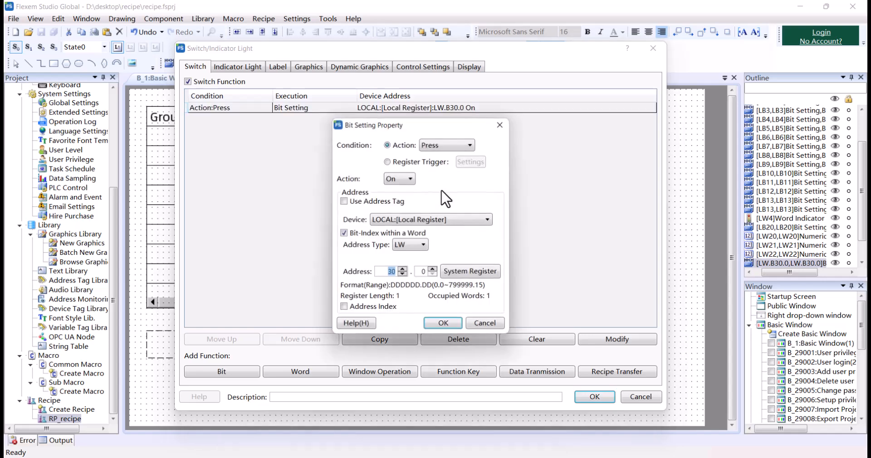
pyautogui.click(409, 180)
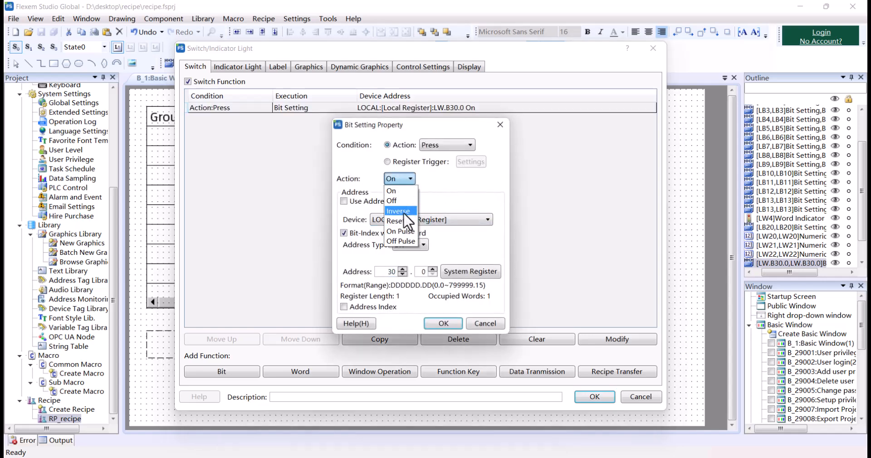
pyautogui.click(400, 211)
pyautogui.click(442, 323)
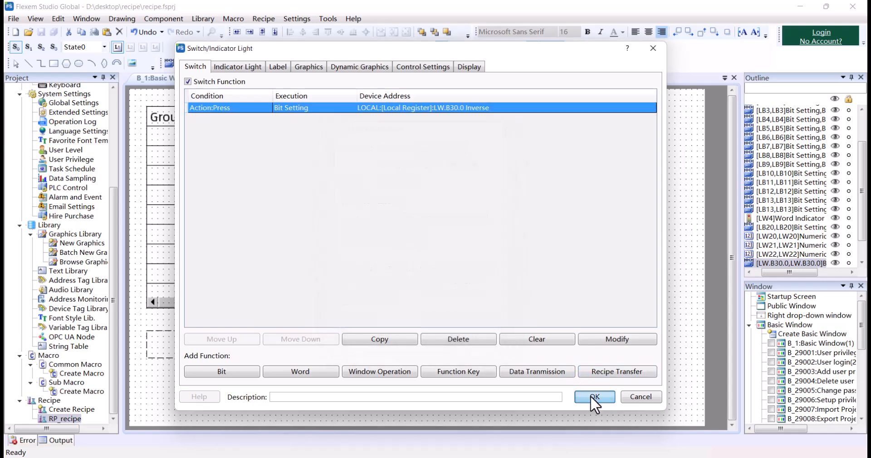
pyautogui.click(594, 396)
# - Change the bit setting action of the second channel switch, LW.B30.1, to Inverse
pyautogui.doubleClick(594, 226)
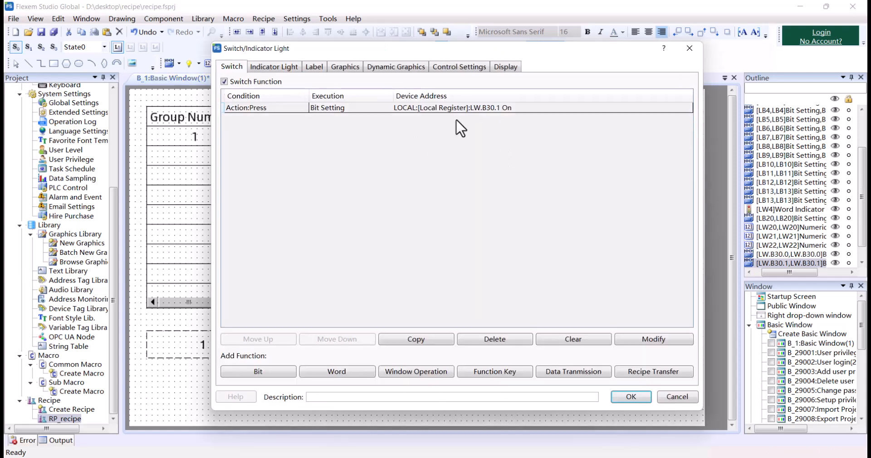
pyautogui.doubleClick(480, 107)
pyautogui.click(436, 178)
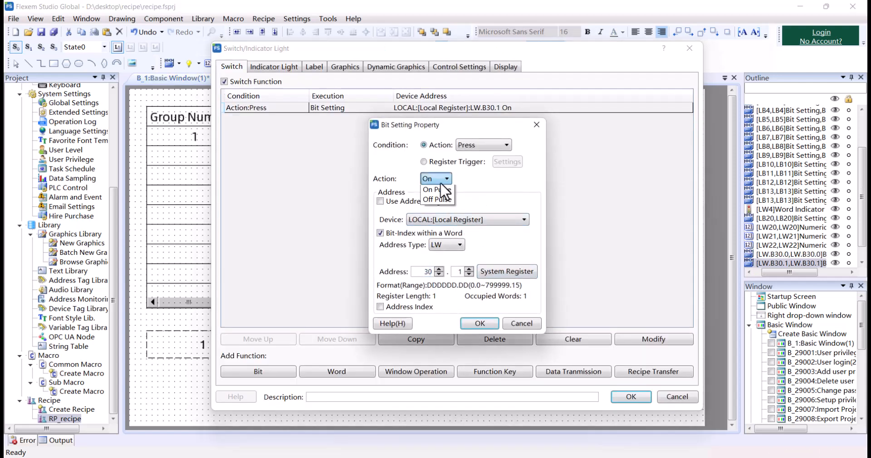
pyautogui.click(437, 217)
pyautogui.click(477, 324)
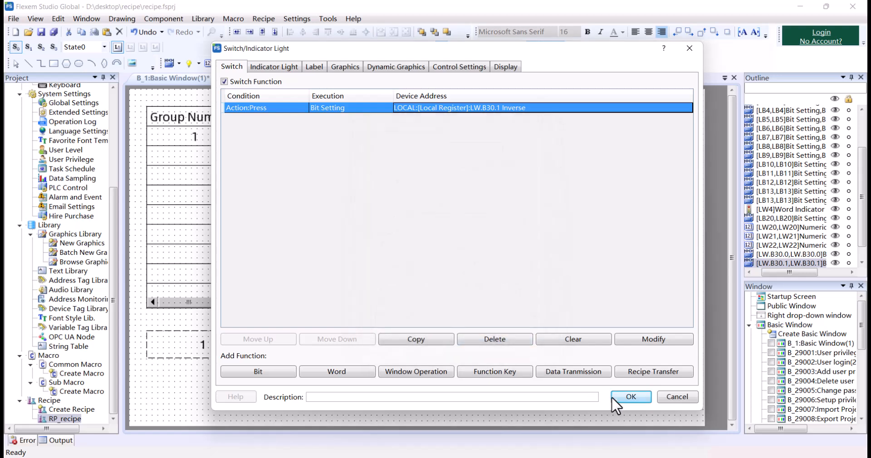
pyautogui.click(617, 398)
# - Change the bit setting action of the third channel switch, LW.B30.2, to Inverse
pyautogui.doubleClick(619, 227)
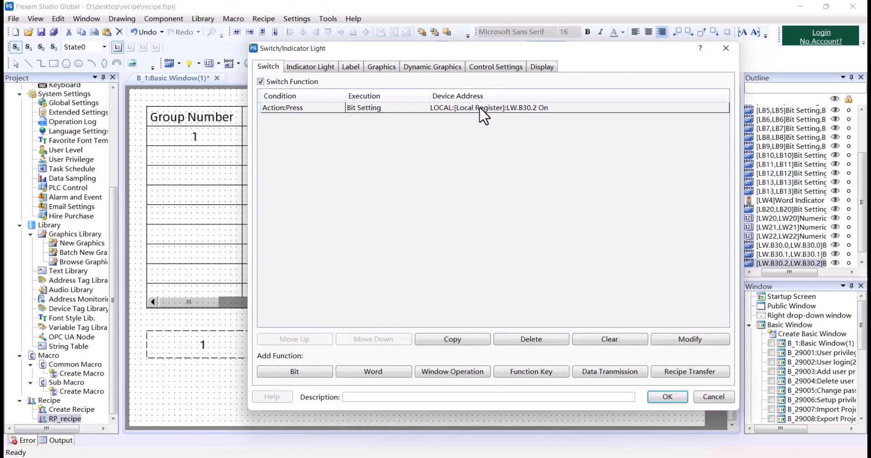
pyautogui.doubleClick(481, 107)
pyautogui.click(480, 179)
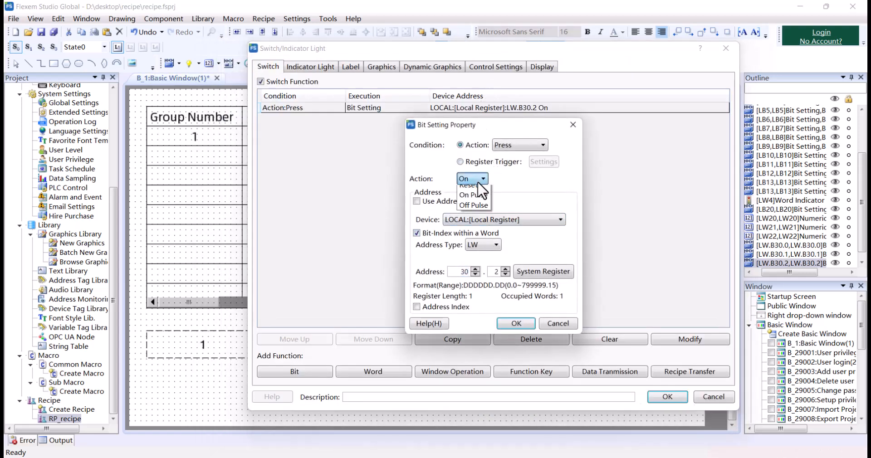
pyautogui.click(477, 217)
pyautogui.click(517, 323)
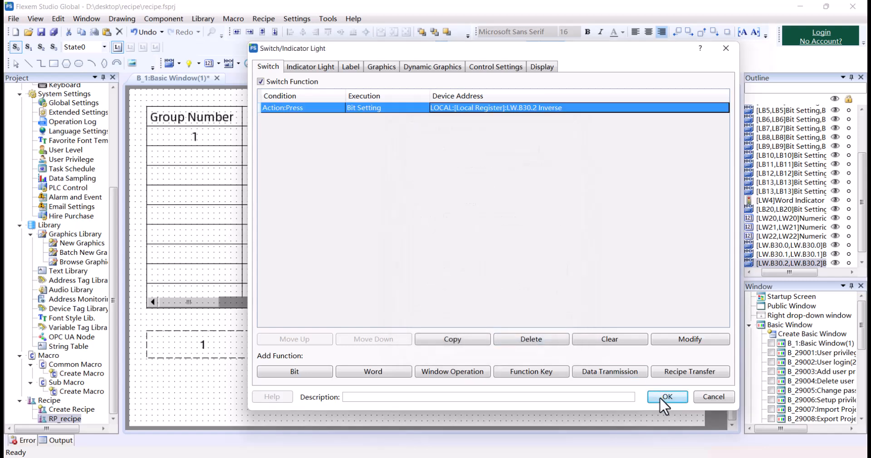
pyautogui.click(660, 397)
# - Run the emulator again and search the second channel for keyword 12 using the LB20 switch
pyautogui.click(569, 65)
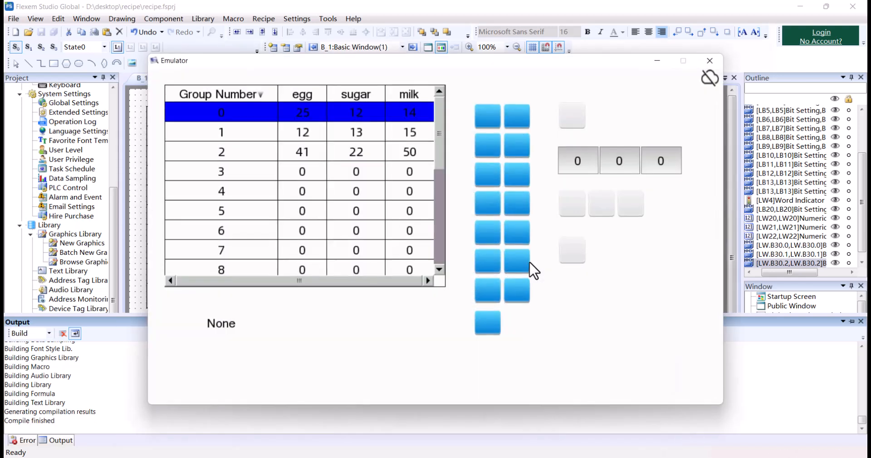
pyautogui.click(618, 168)
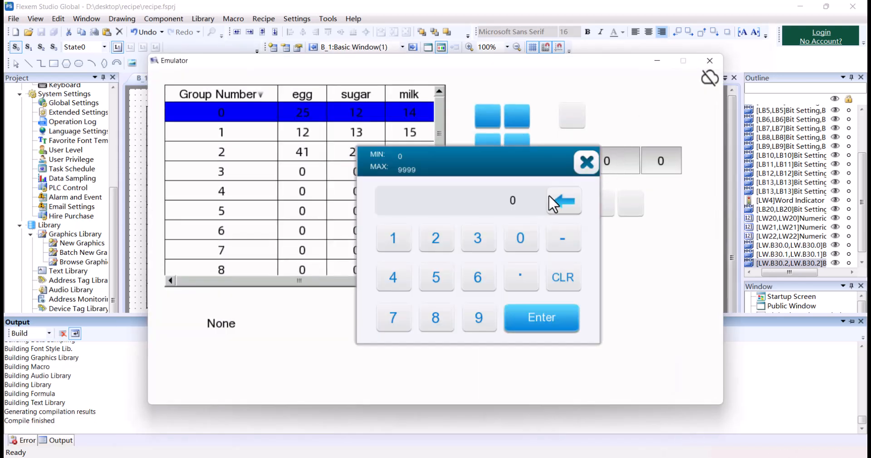
pyautogui.click(400, 241)
pyautogui.click(550, 323)
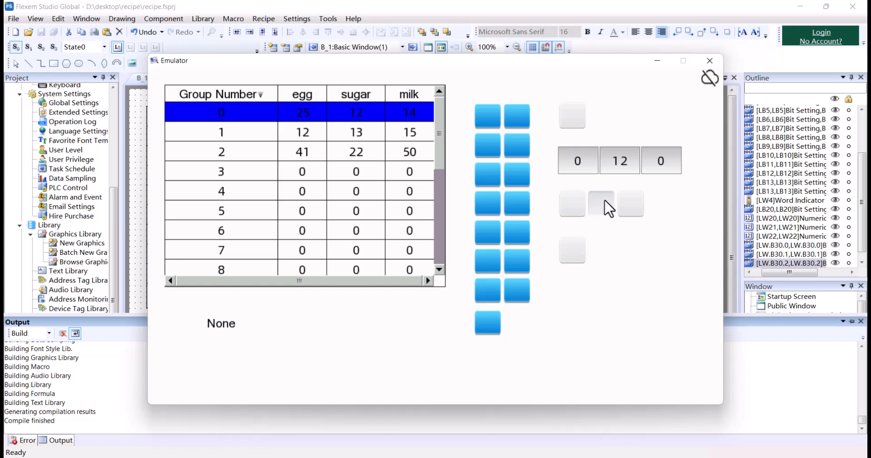
pyautogui.click(582, 127)
# - Set the third search keyword to 14 and enable the third channel's search
pyautogui.click(660, 161)
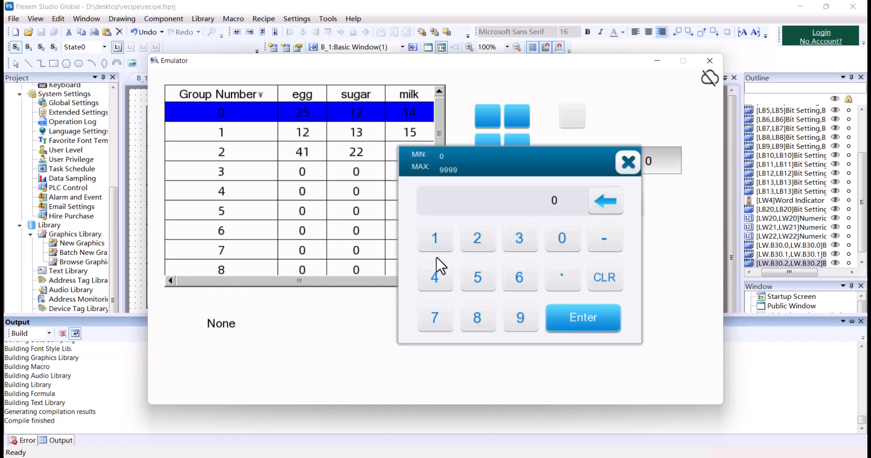
pyautogui.click(436, 245)
pyautogui.click(434, 277)
pyautogui.click(594, 318)
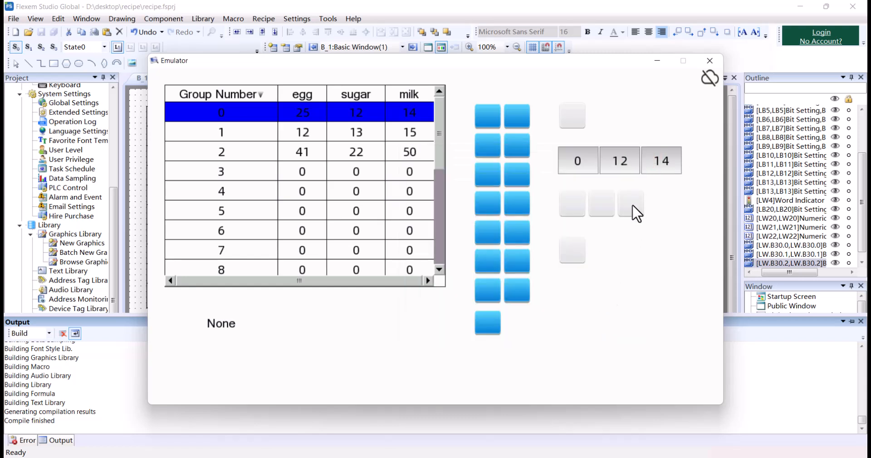
# - Turn the keyword search on, off and on again with the LB20 switch
pyautogui.click(571, 120)
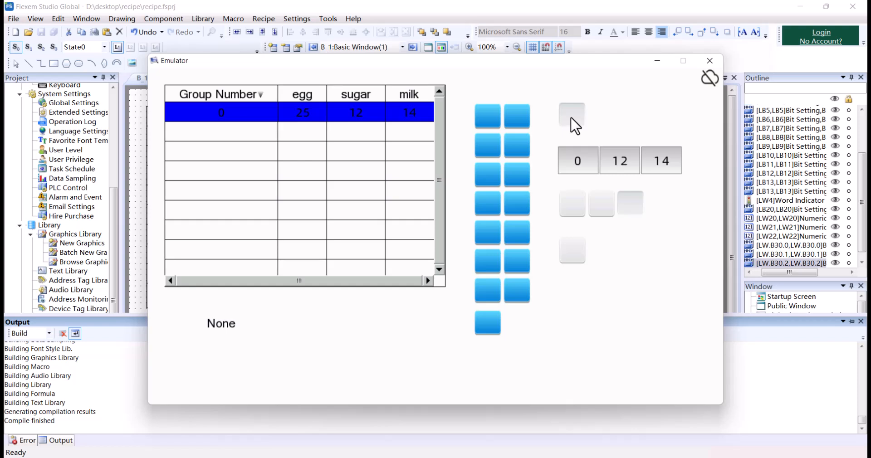
pyautogui.click(574, 120)
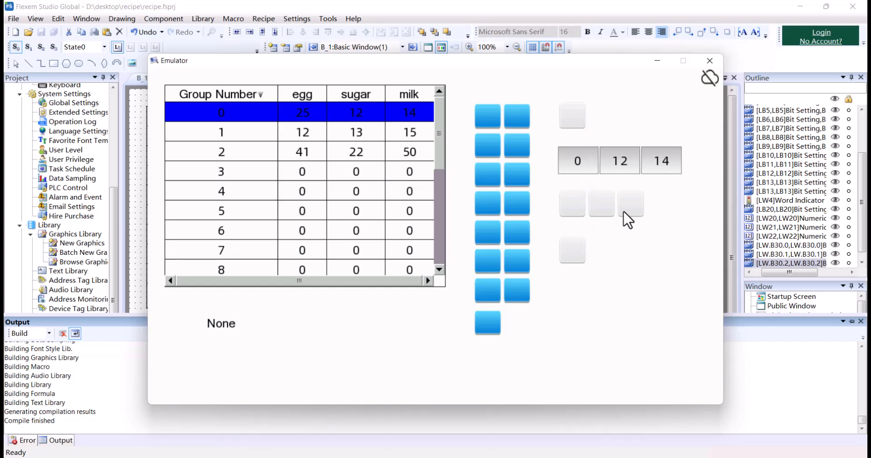
pyautogui.click(572, 117)
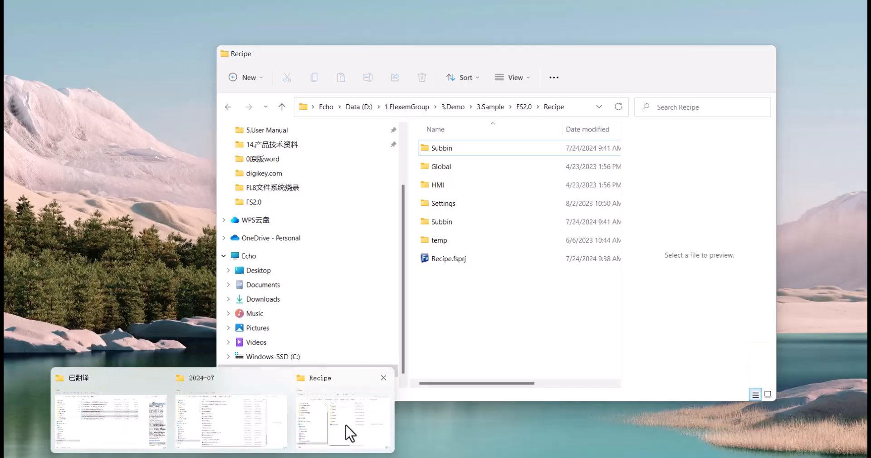
# - Switch to the File Explorer window showing the Recipe project folder
pyautogui.click(350, 432)
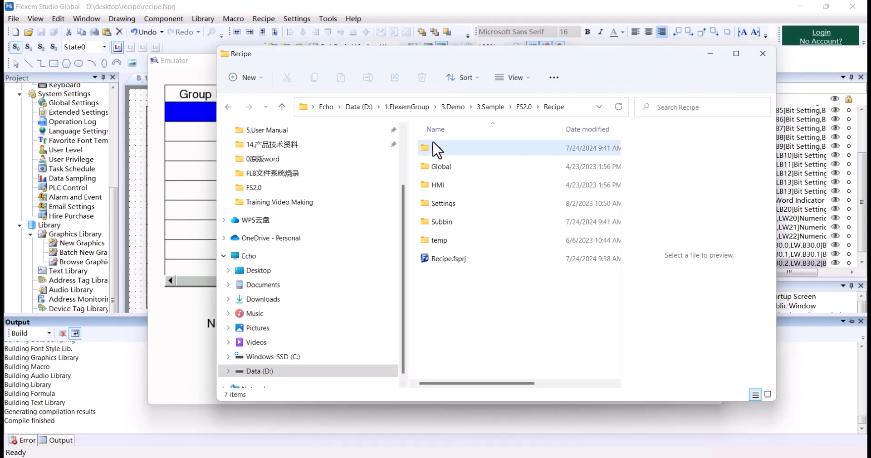
# - Open CSV_Recipe.csv from the CSV_Recipe folder under Desktop\recipe\temp\disk\hmi
pyautogui.scroll(2, 304, 220)
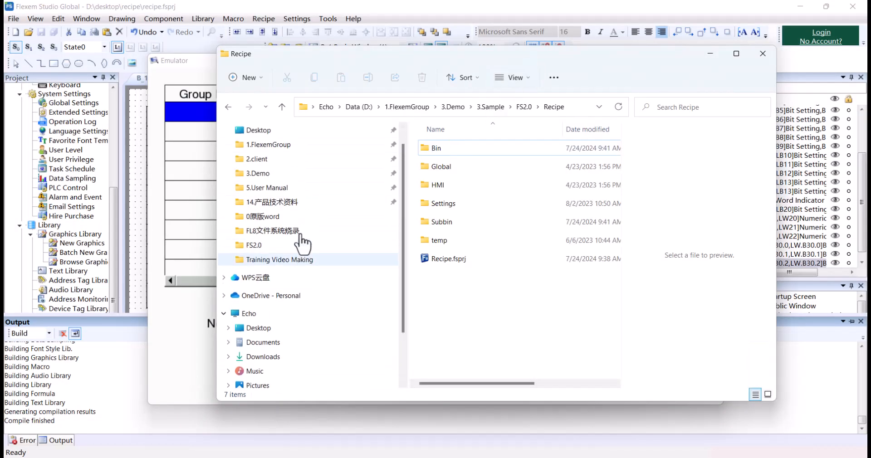
pyautogui.click(285, 327)
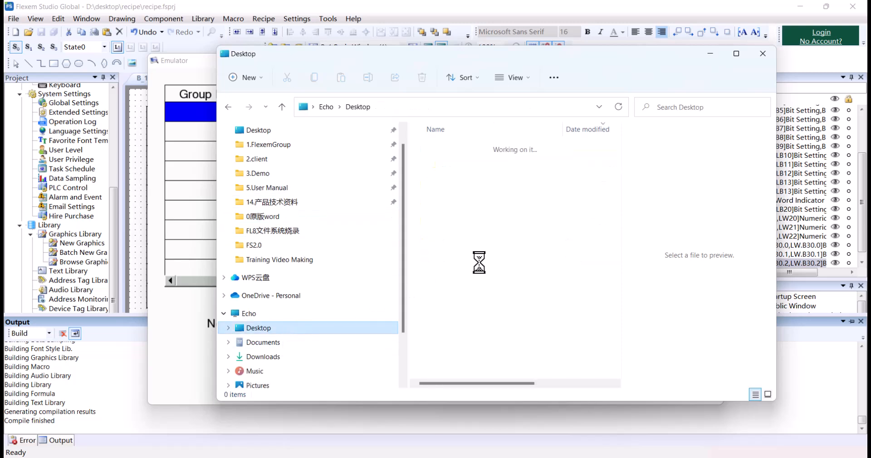
pyautogui.scroll(-6, 481, 348)
pyautogui.scroll(-6, 486, 355)
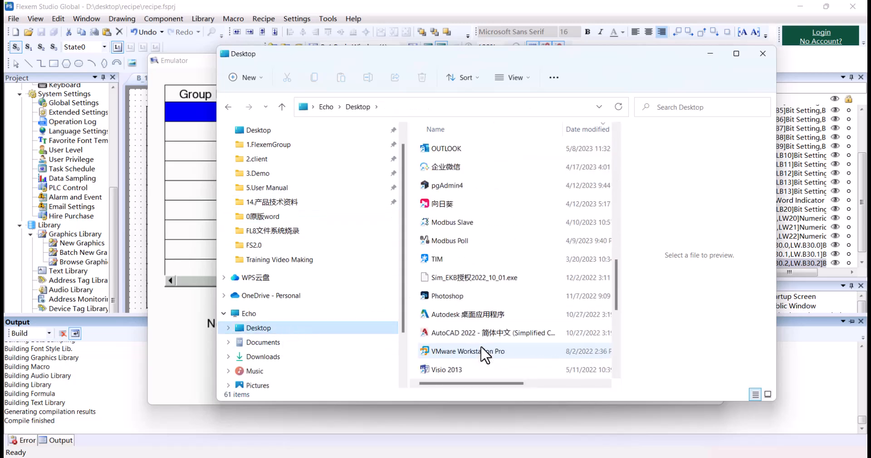
pyautogui.scroll(-1, 486, 355)
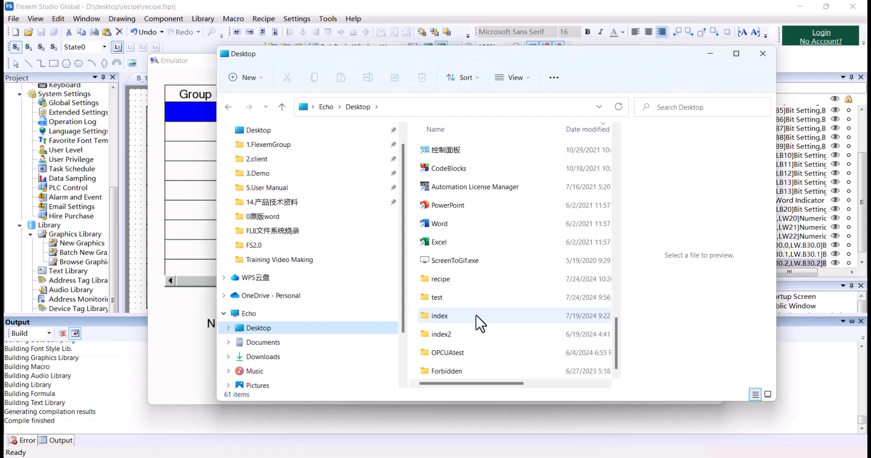
pyautogui.doubleClick(472, 285)
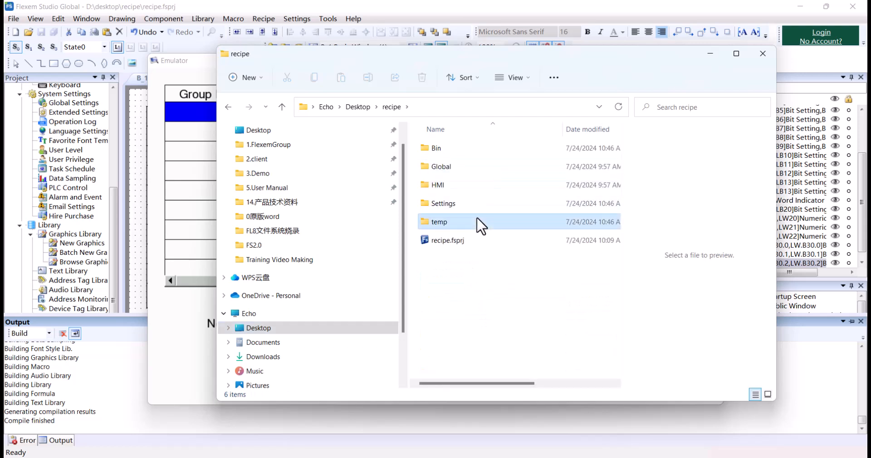
pyautogui.doubleClick(479, 222)
pyautogui.doubleClick(470, 152)
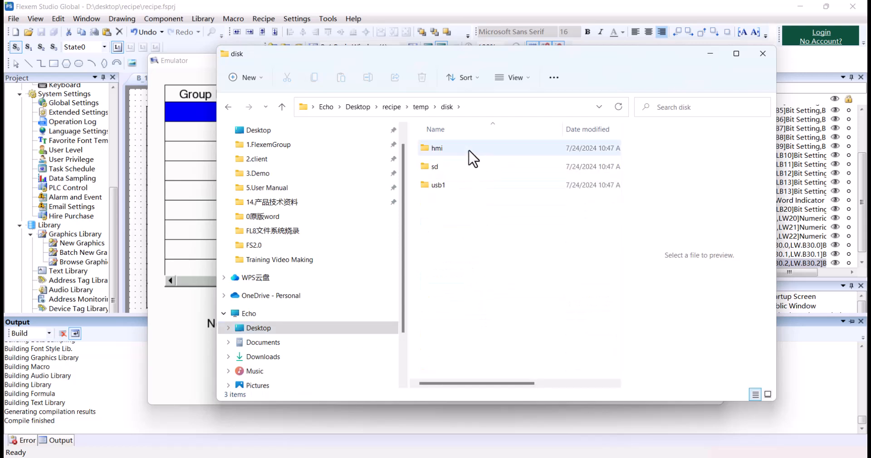
pyautogui.doubleClick(469, 152)
pyautogui.doubleClick(469, 151)
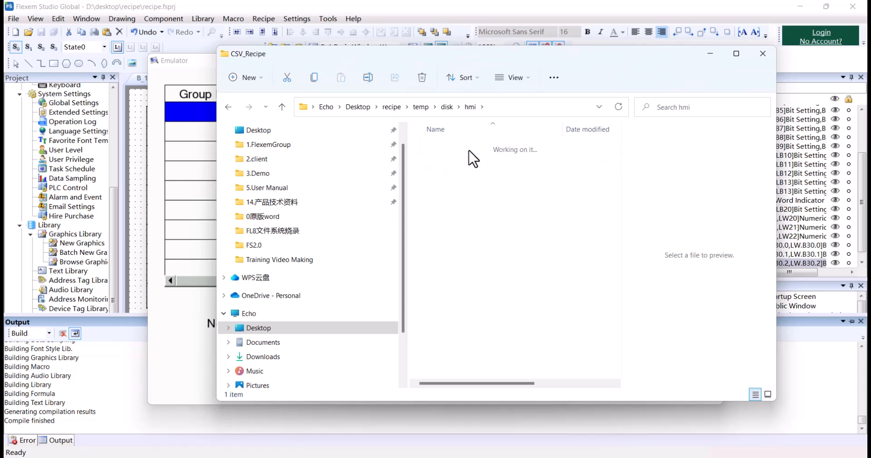
pyautogui.click(458, 148)
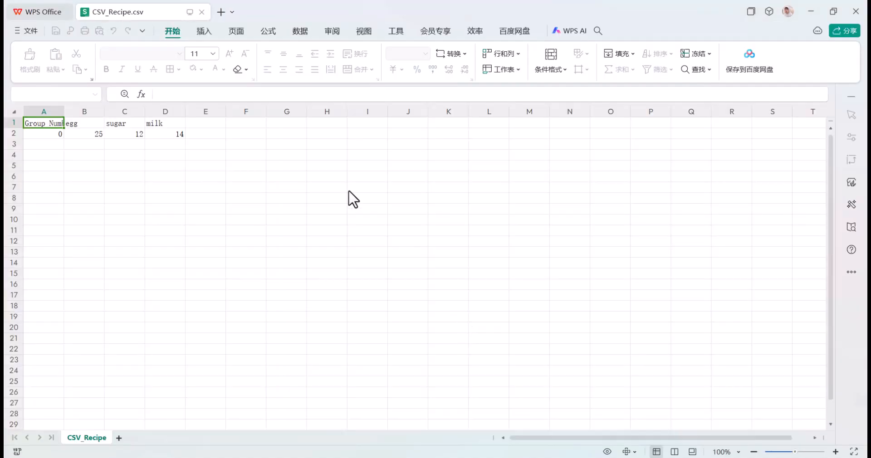
# - Check the egg, sugar and milk values in row 2, then close the spreadsheet and the emulator to return to the window editor
pyautogui.click(96, 136)
pyautogui.click(140, 137)
pyautogui.click(171, 136)
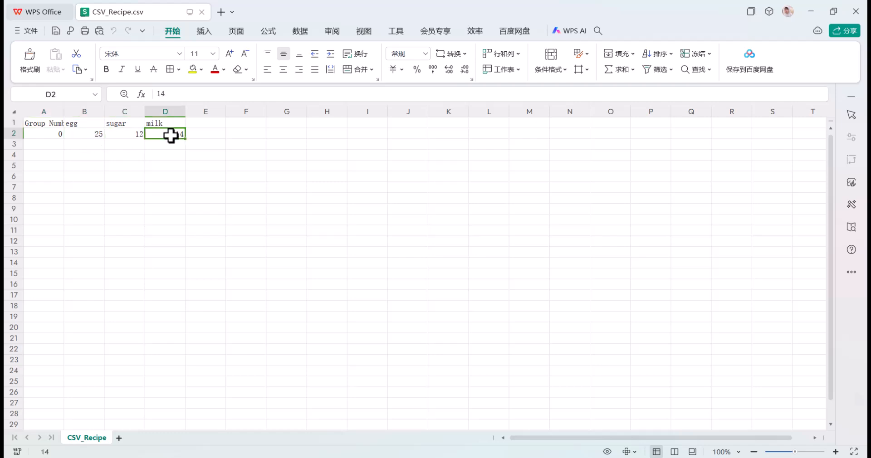
pyautogui.click(250, 184)
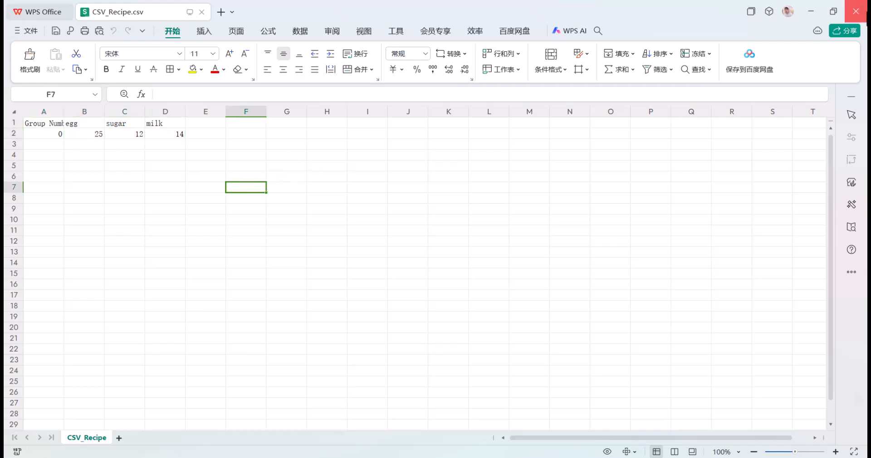
pyautogui.click(856, 12)
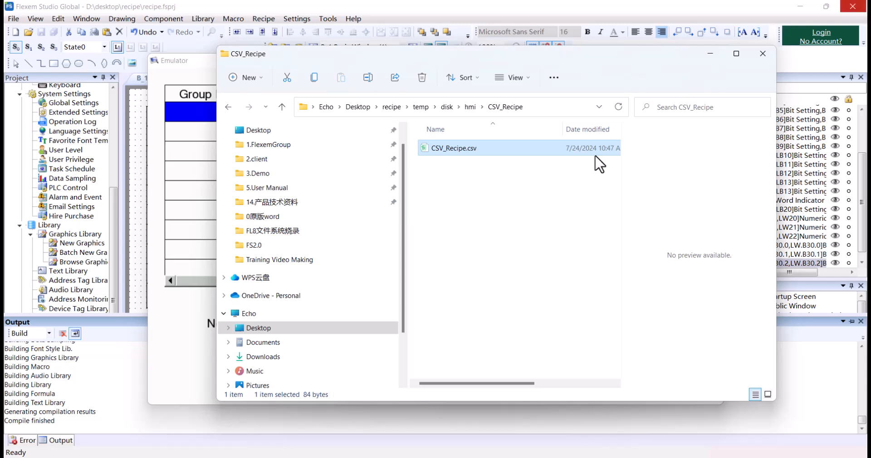
pyautogui.click(710, 54)
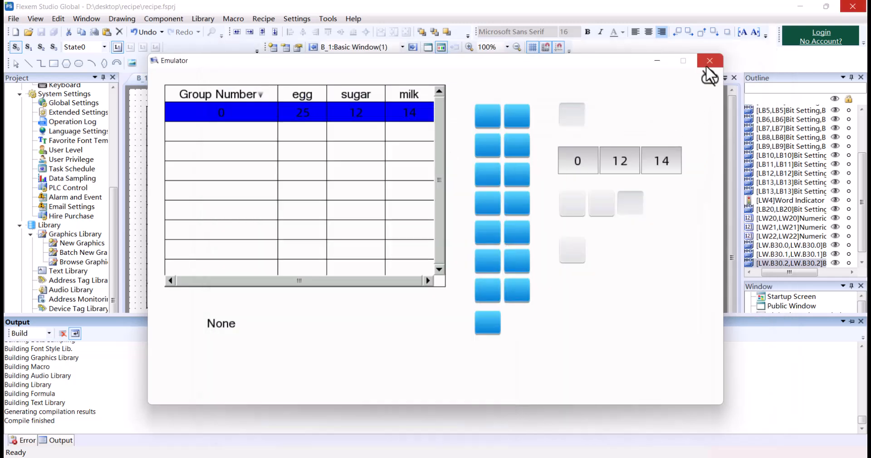
pyautogui.click(708, 58)
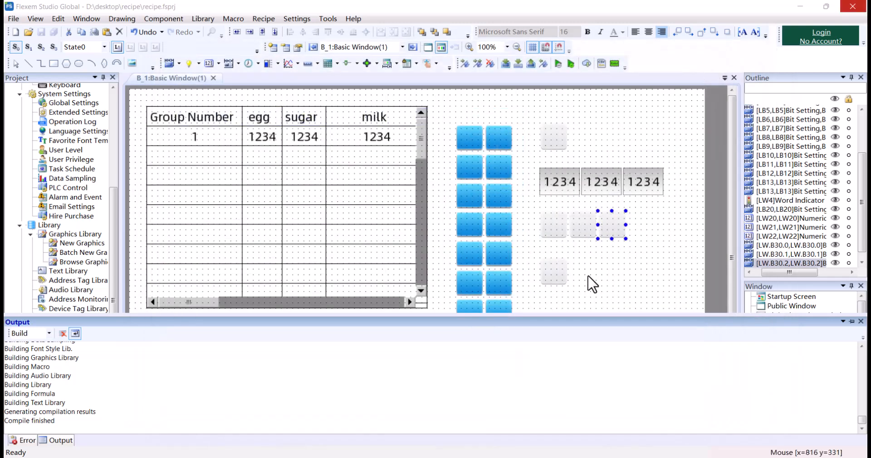
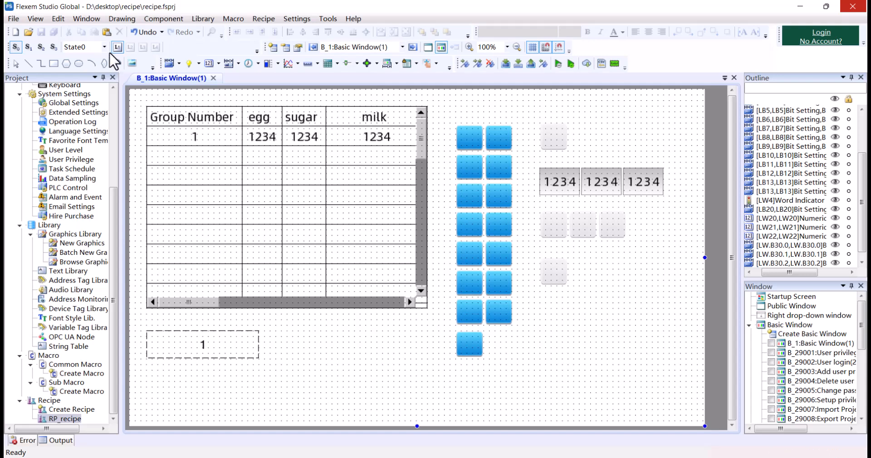
# - Add a Recipe Transfer switch below the recipe table that downloads RP_recipe to PLC address LW50 on Press
pyautogui.click(159, 18)
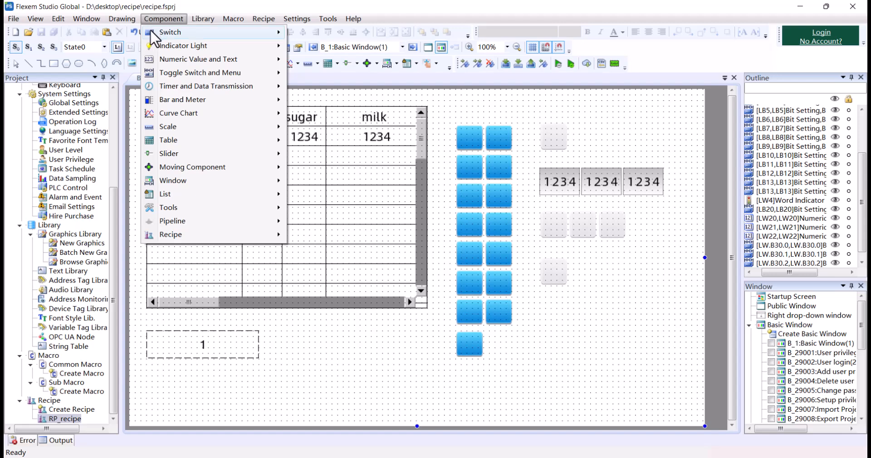
pyautogui.moveTo(166, 33)
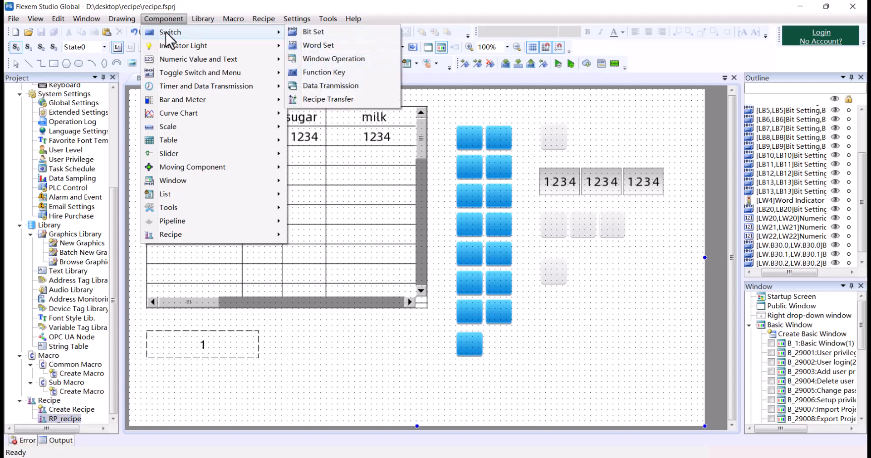
pyautogui.click(336, 99)
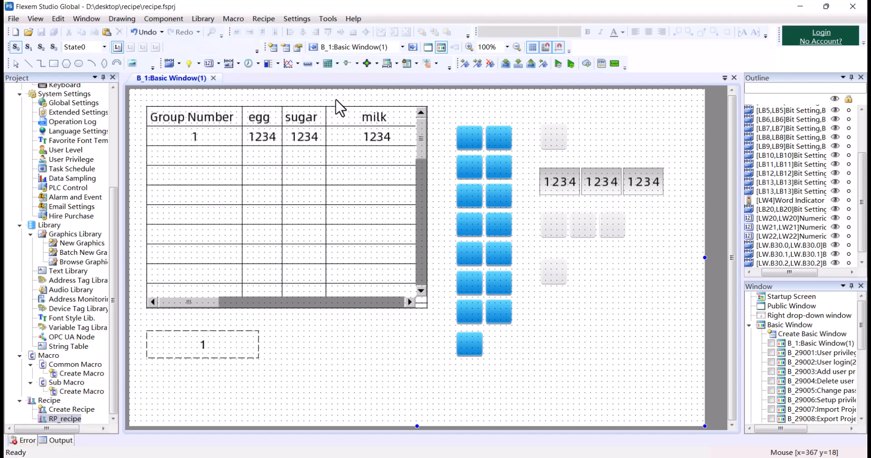
pyautogui.click(418, 122)
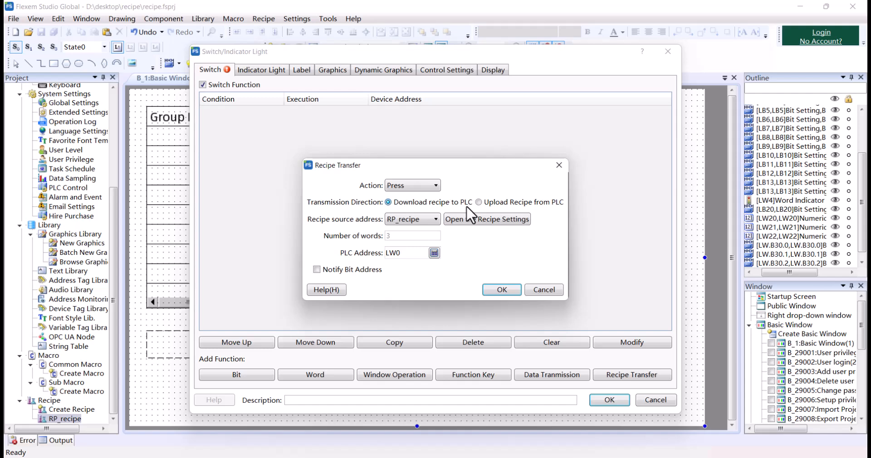
pyautogui.moveTo(421, 165); pyautogui.dragTo(397, 109)
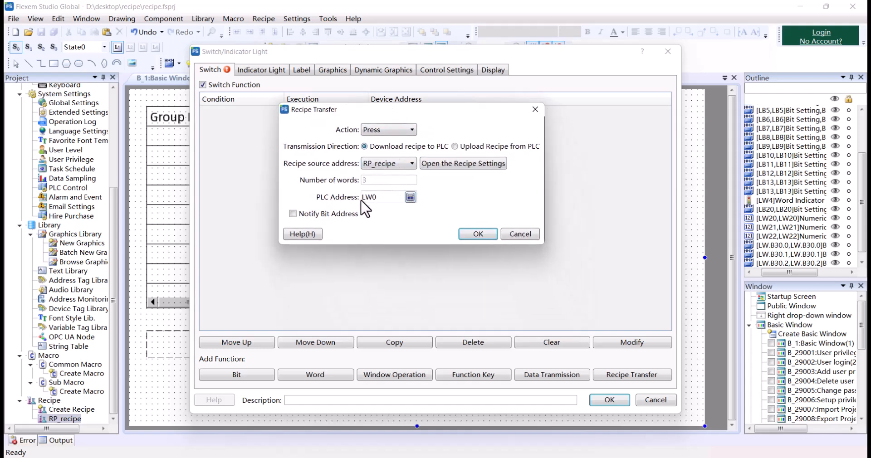
pyautogui.click(410, 197)
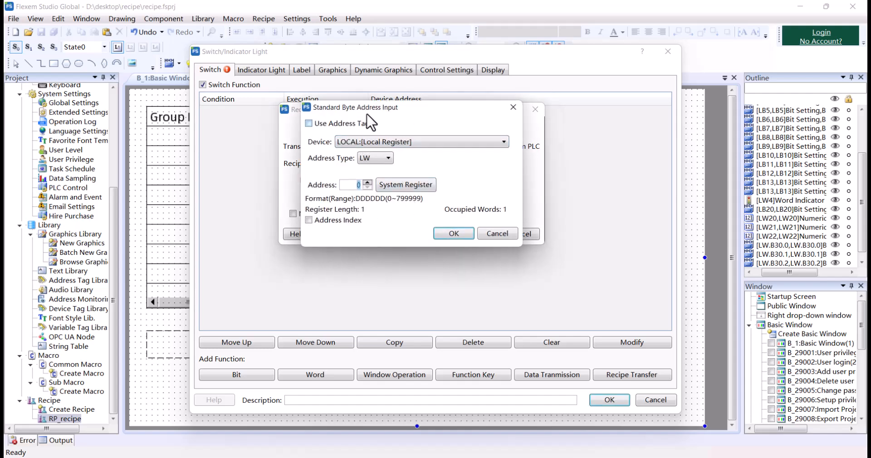
pyautogui.moveTo(383, 110); pyautogui.dragTo(484, 162)
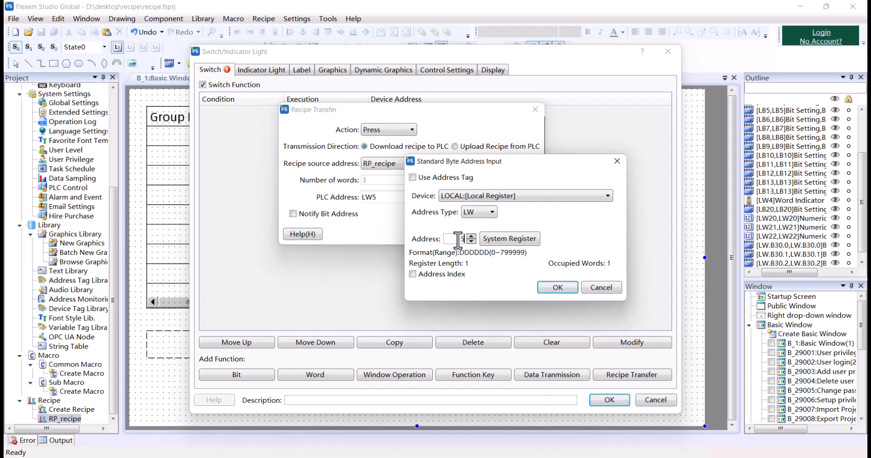
pyautogui.click(554, 287)
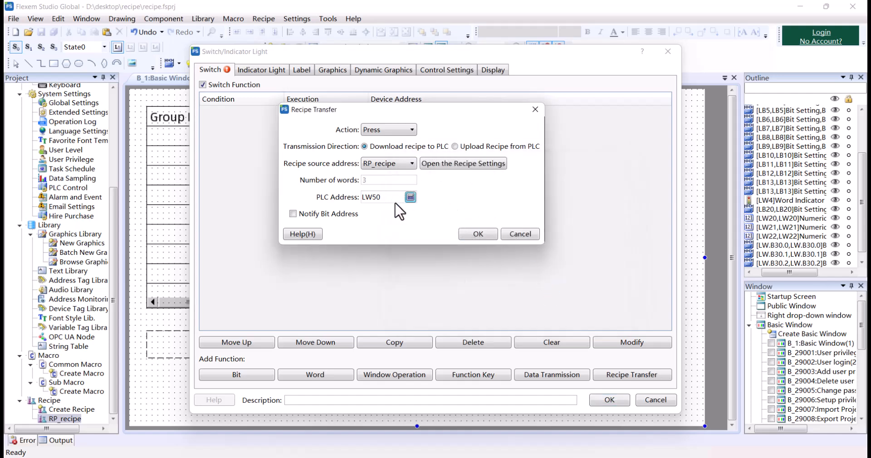
pyautogui.click(479, 234)
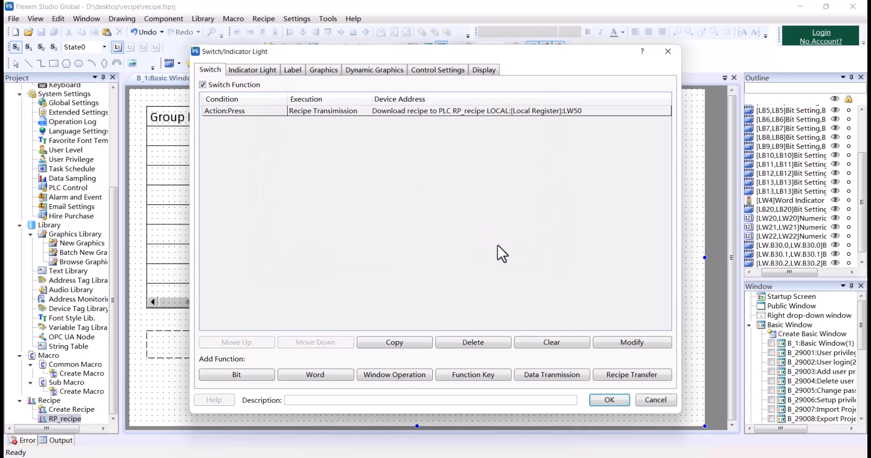
pyautogui.click(610, 399)
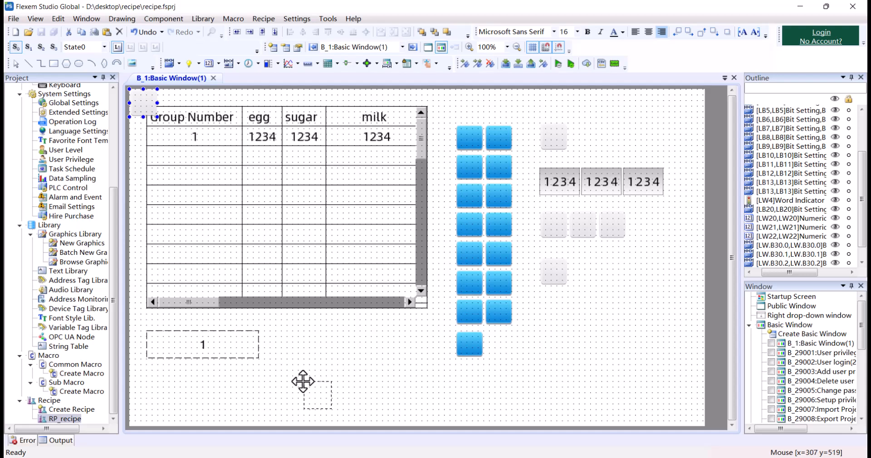
pyautogui.click(321, 395)
# - Review the function settings of the new Recipe Transfer switch without changing them
pyautogui.doubleClick(324, 396)
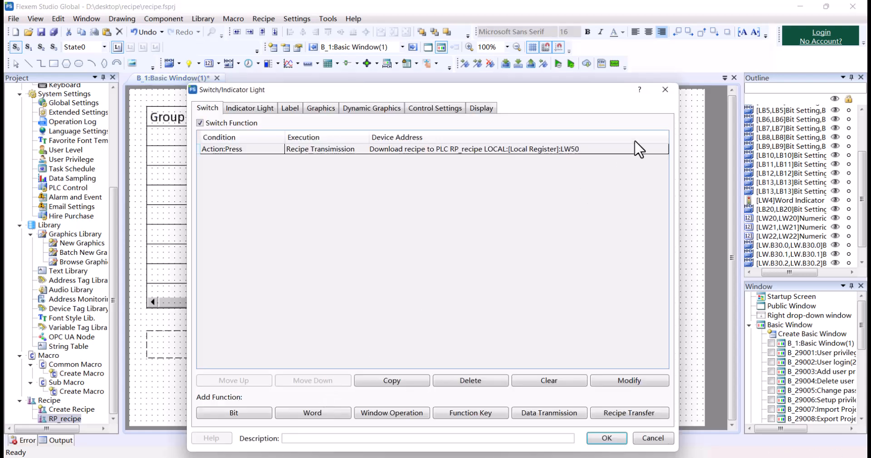
pyautogui.click(663, 93)
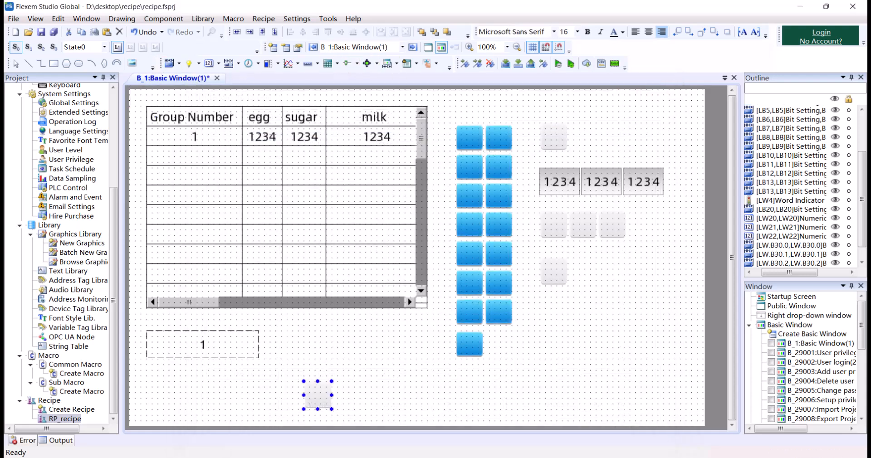
pyautogui.click(349, 408)
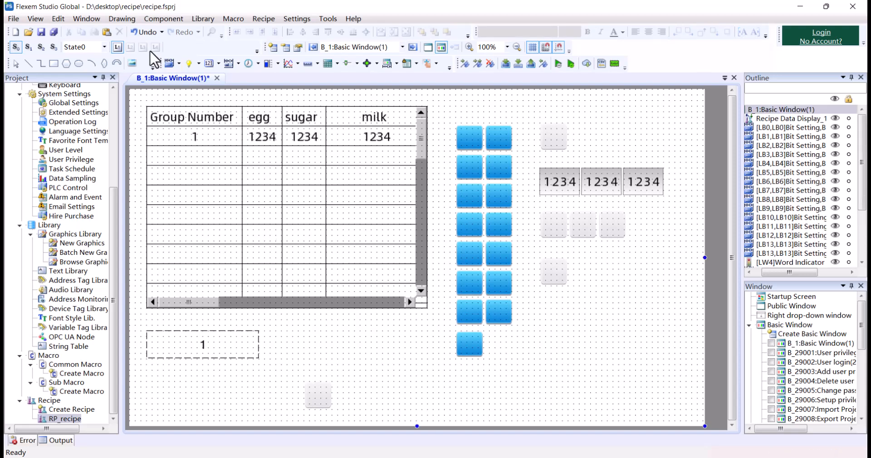
# - Add a Numeric Value Input for local register LW50 beside the lowest blue button
pyautogui.click(218, 63)
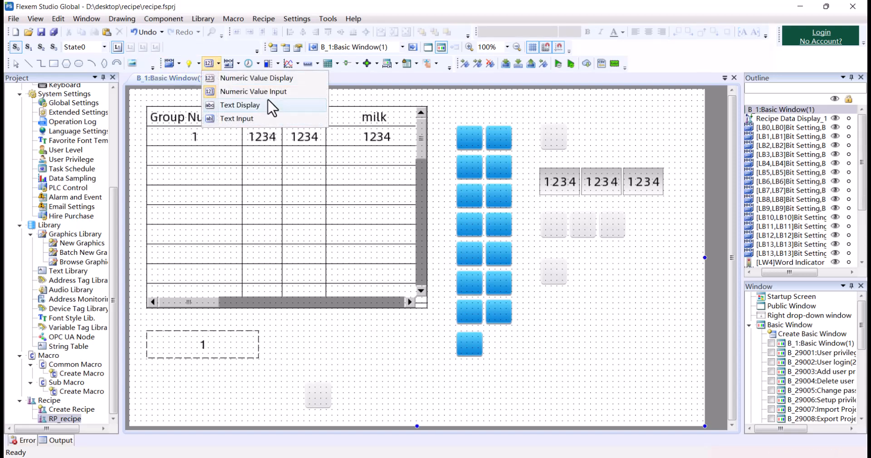
pyautogui.click(286, 93)
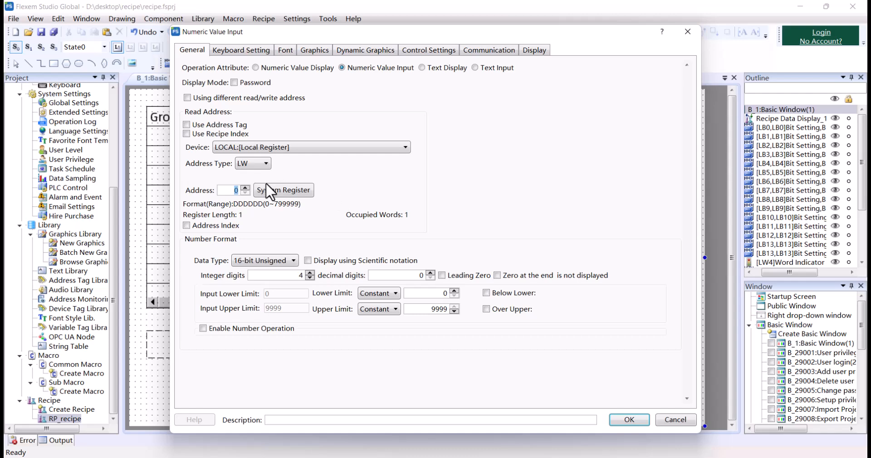
pyautogui.write('50')
pyautogui.click(620, 419)
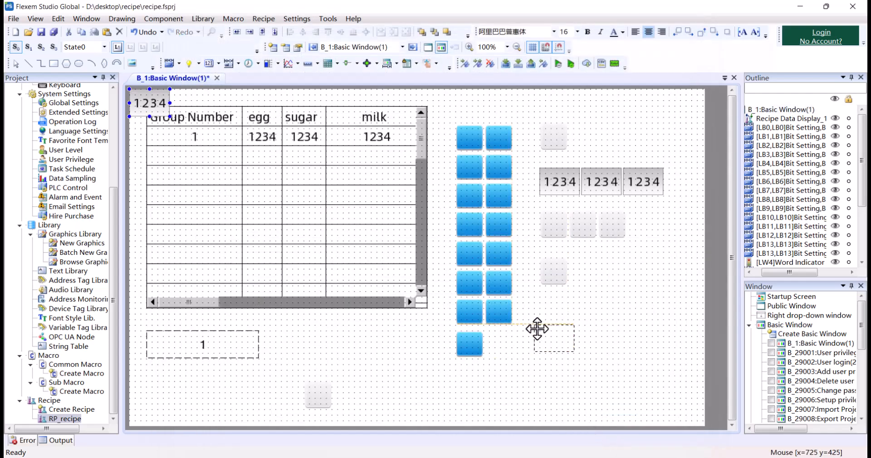
pyautogui.click(538, 329)
# - Multi-copy the LW50 numeric input into a row of three with 2-pixel spacing, increasing the address by 1 each
pyautogui.rightClick(570, 336)
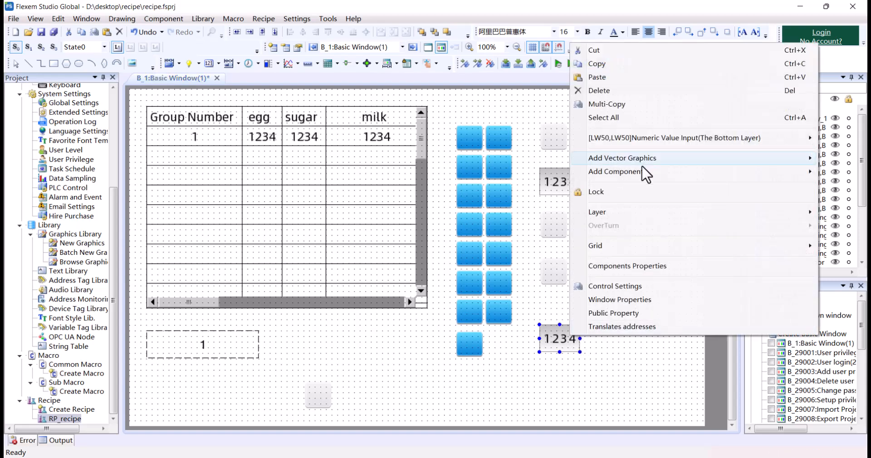
pyautogui.click(641, 104)
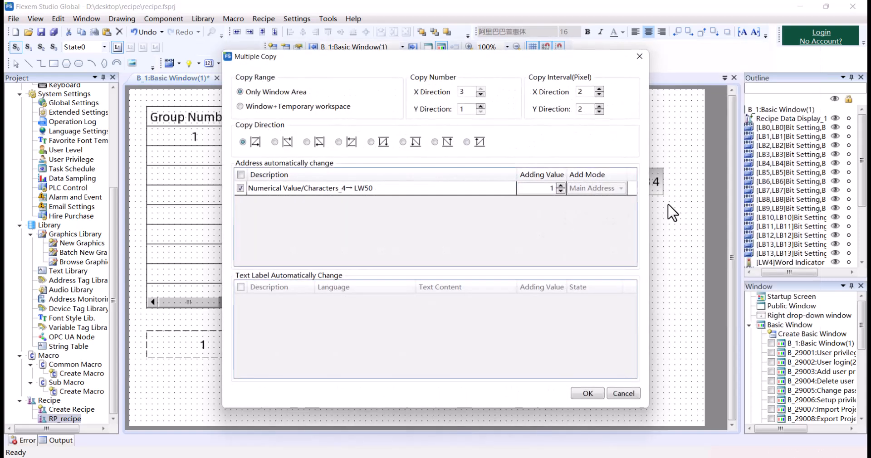
pyautogui.click(587, 393)
# - Add a second Recipe Transfer switch beside the first that uploads from PLC source address LW50 to RP_recipe on Press
pyautogui.click(318, 396)
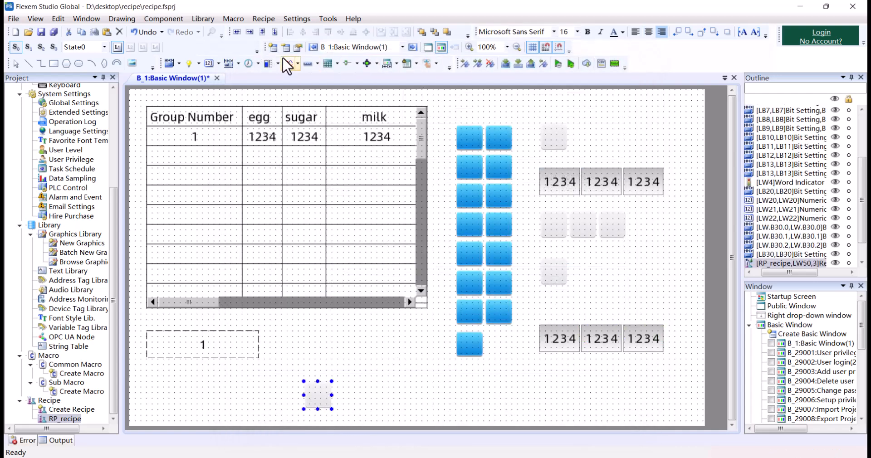
pyautogui.click(165, 19)
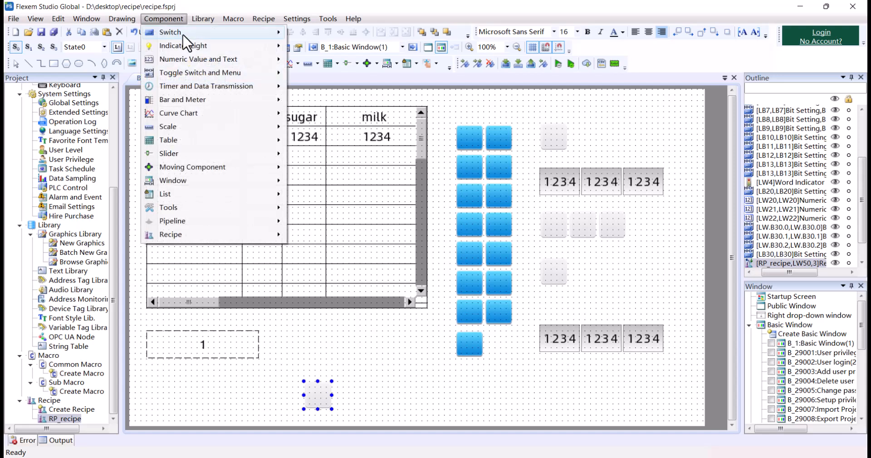
pyautogui.moveTo(196, 33)
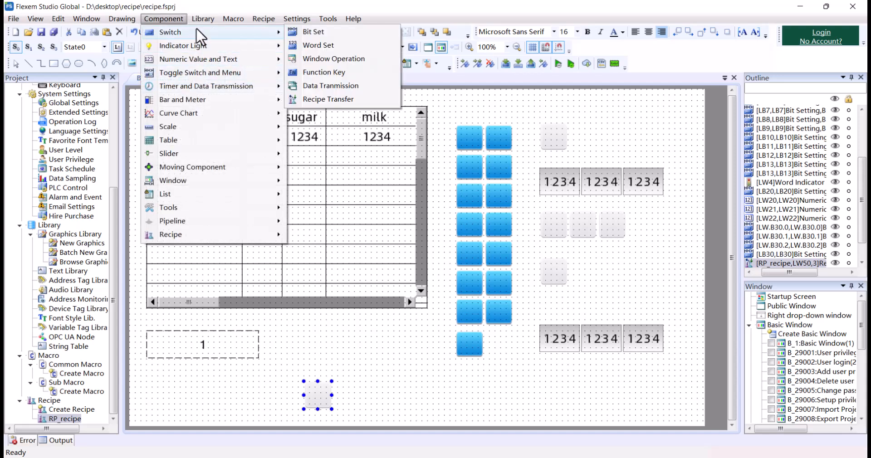
pyautogui.click(327, 99)
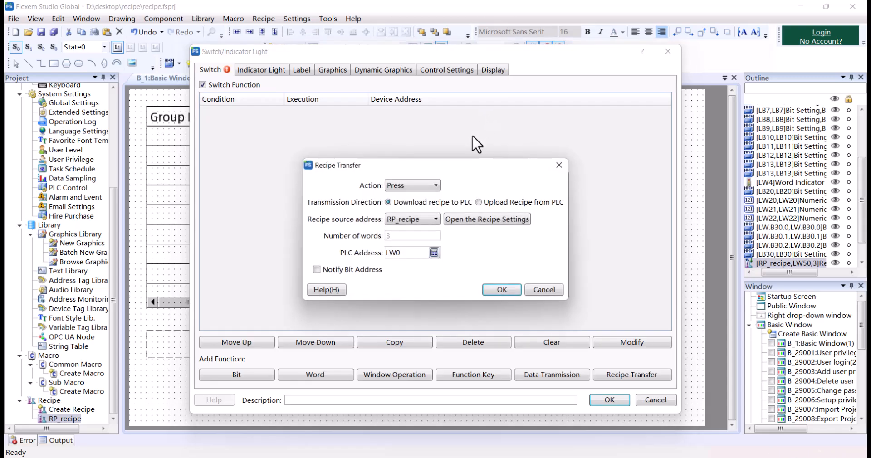
pyautogui.click(494, 203)
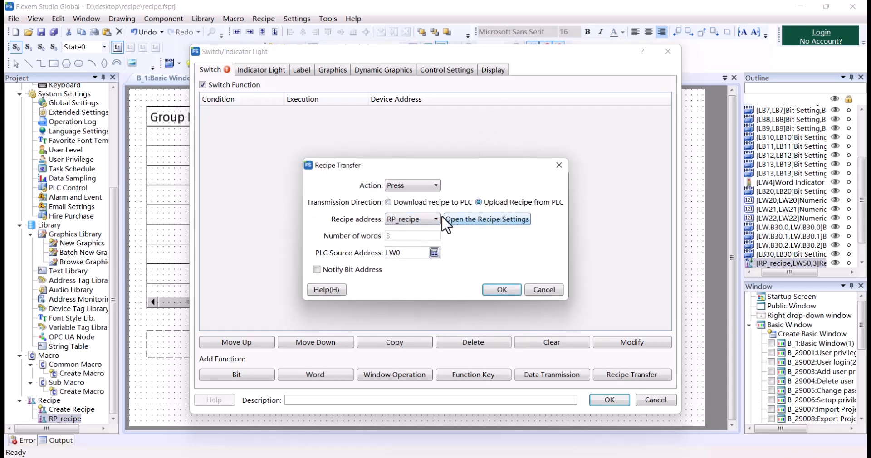
pyautogui.click(434, 253)
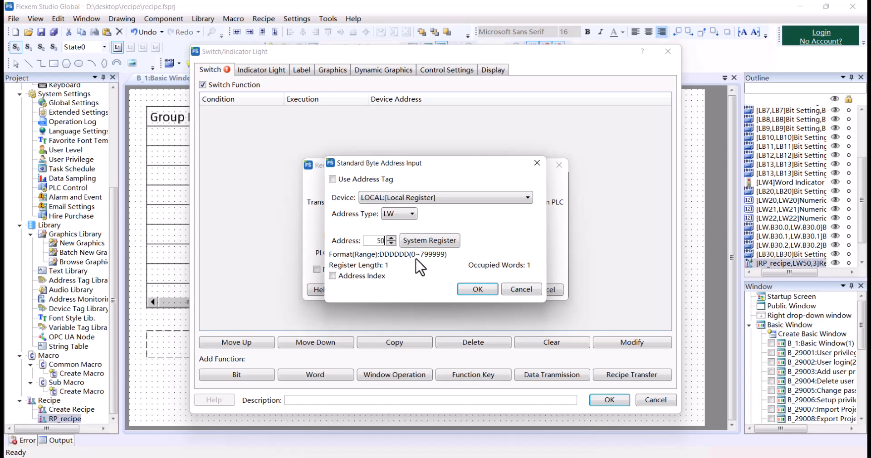
pyautogui.click(479, 289)
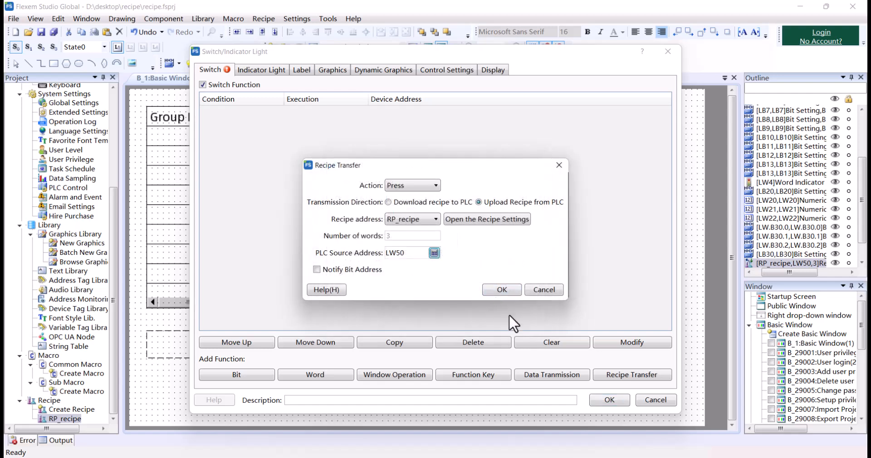
pyautogui.click(502, 289)
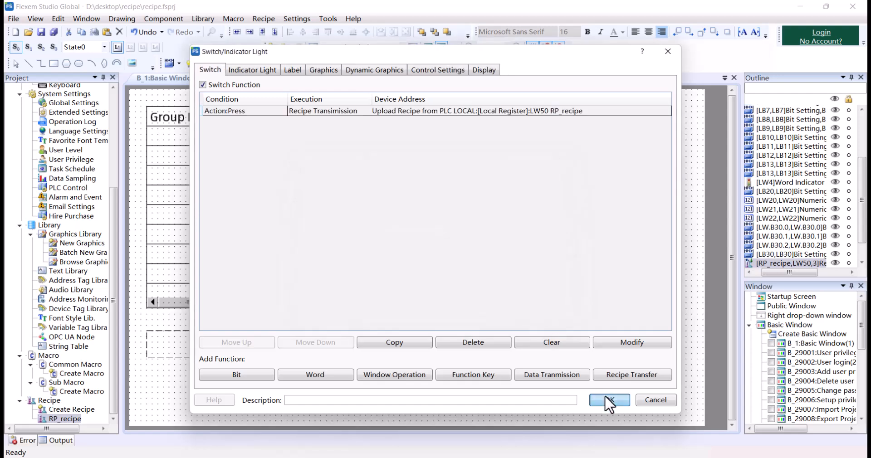
pyautogui.click(608, 399)
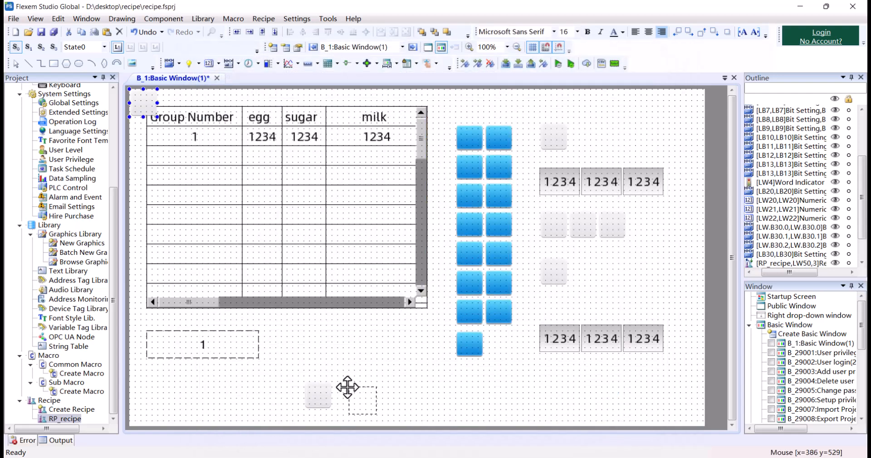
pyautogui.click(348, 388)
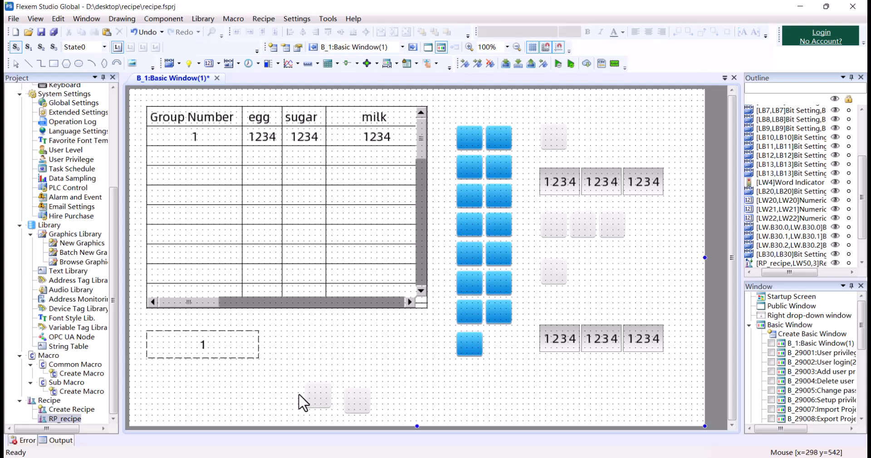
# - Align the top edges of the two Recipe Transfer switches below the recipe table
pyautogui.click(318, 394)
pyautogui.keyDown('ctrl'); pyautogui.click(357, 401); pyautogui.keyUp('ctrl')
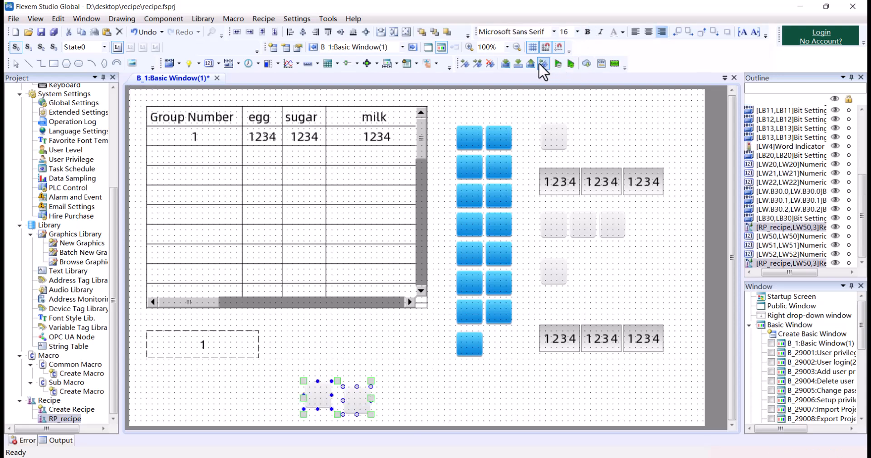
pyautogui.click(328, 32)
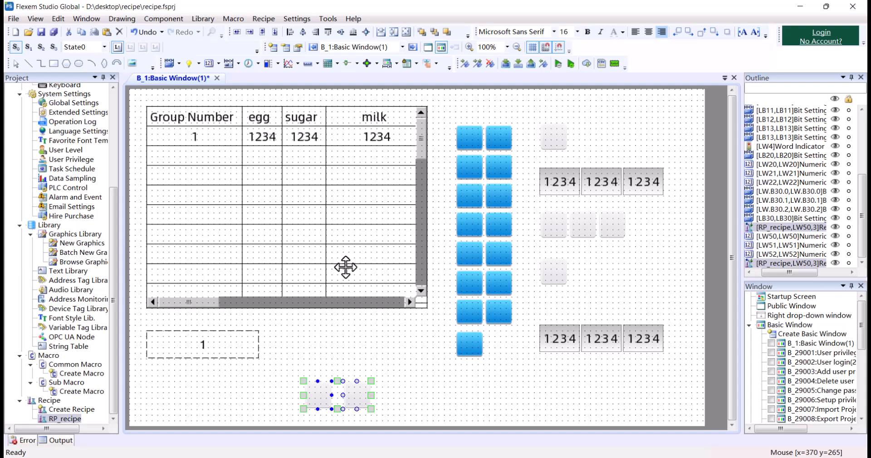
pyautogui.click(383, 397)
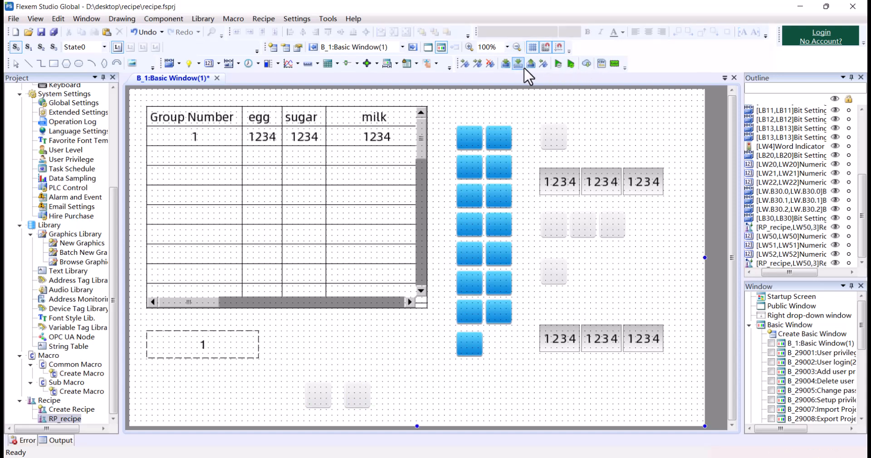
# - Run the project in the emulator without cleaning up recipe data, and download recipe group 0 to the LW50 registers
pyautogui.click(559, 62)
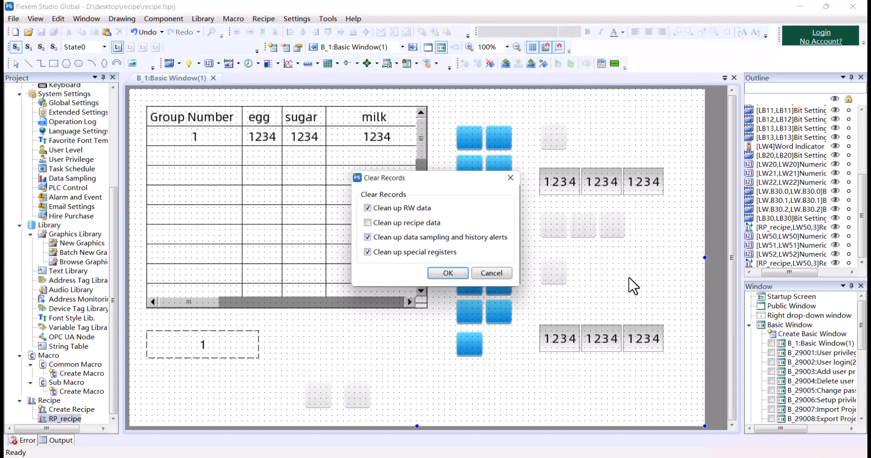
pyautogui.click(448, 273)
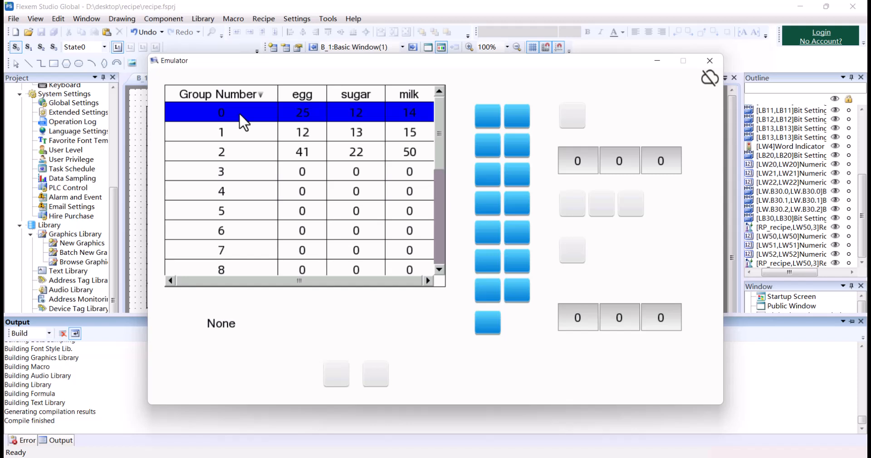
pyautogui.click(339, 375)
# - In the emulator, set the middle LW50-row value to 45 and upload the register values back to the recipe
pyautogui.click(620, 318)
pyautogui.write('45')
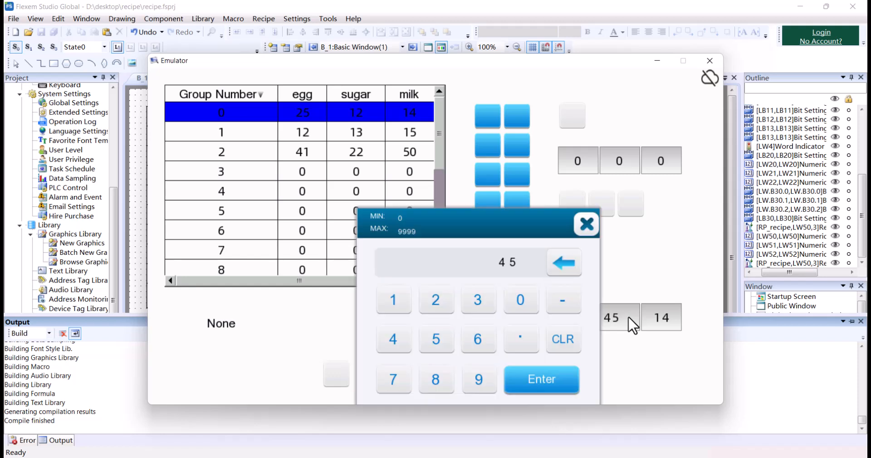
pyautogui.click(551, 383)
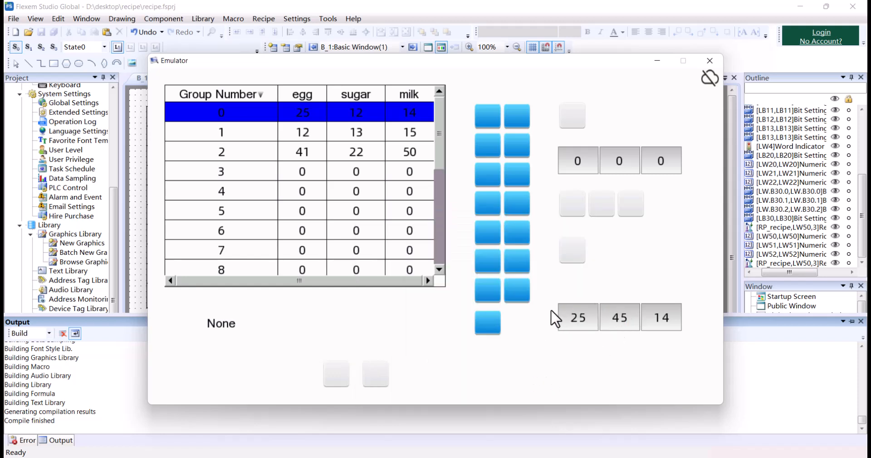
pyautogui.click(378, 381)
pyautogui.click(710, 61)
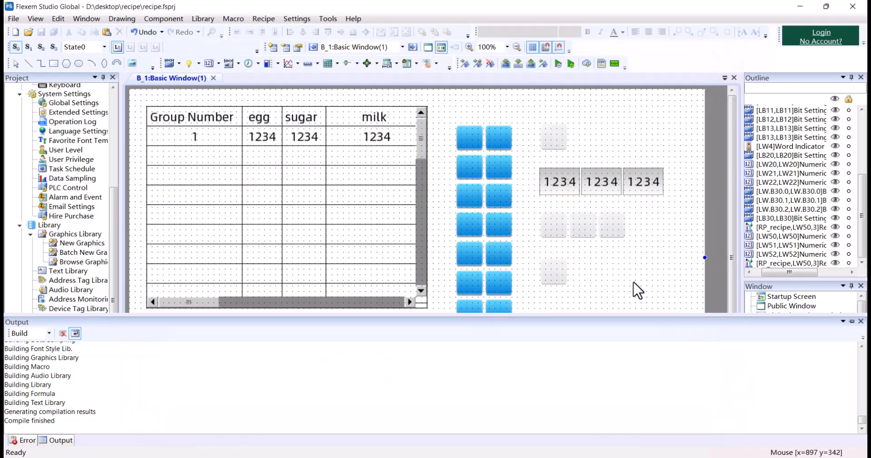
# - Review the recipe table's general settings and the RP_recipe general settings, including the external recipe index address
pyautogui.doubleClick(267, 211)
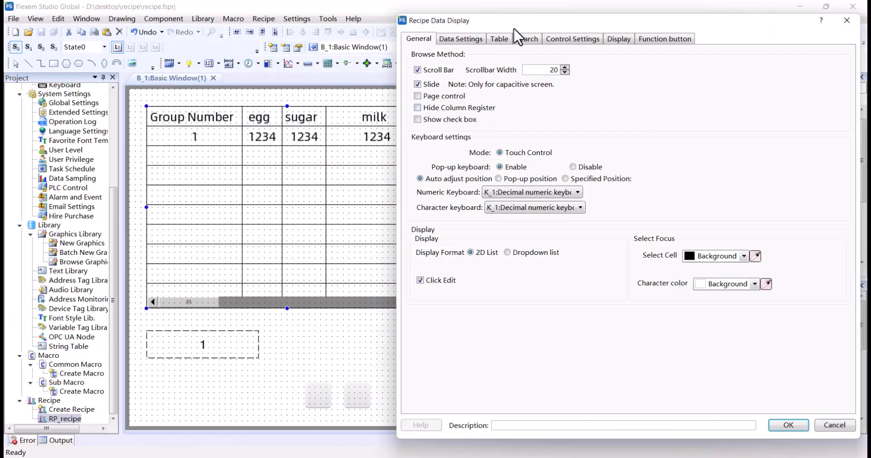
pyautogui.click(847, 21)
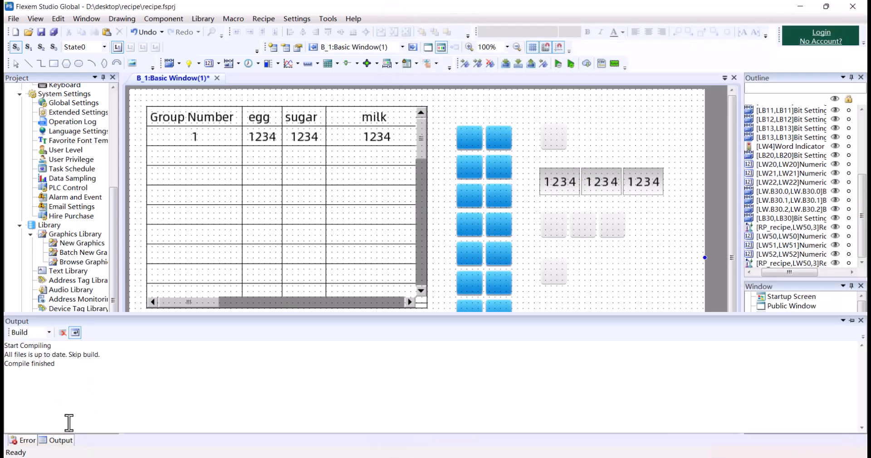
pyautogui.click(161, 283)
pyautogui.click(63, 419)
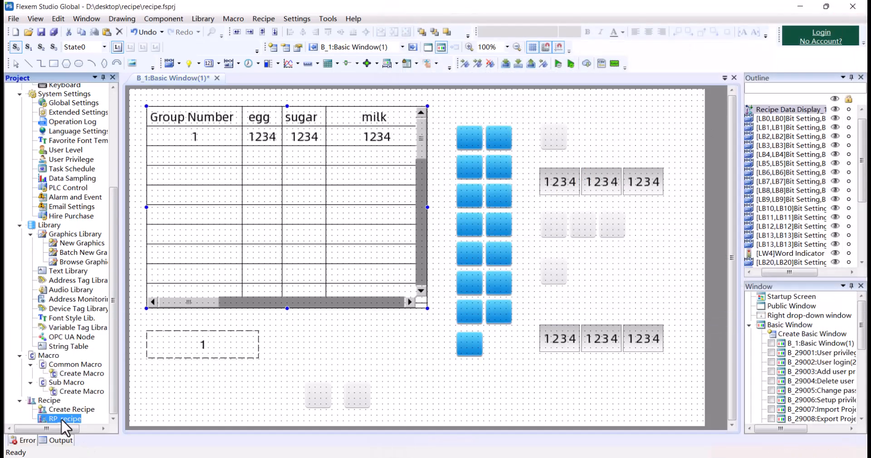
pyautogui.doubleClick(64, 419)
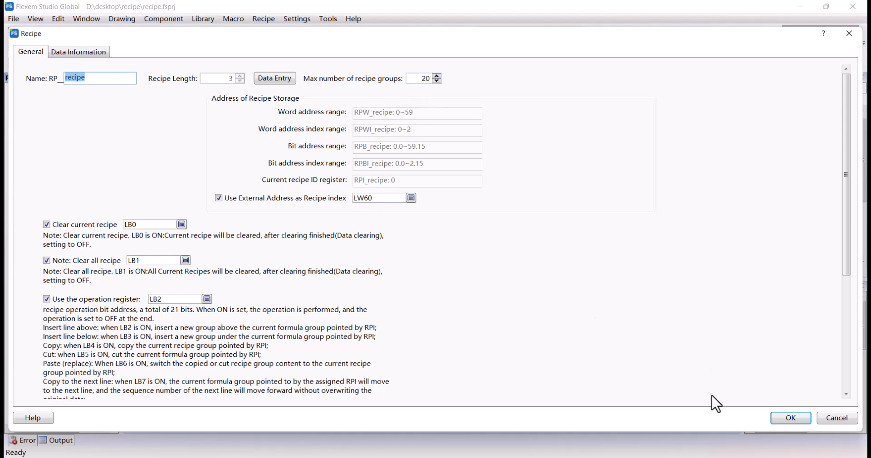
pyautogui.click(787, 418)
pyautogui.click(391, 357)
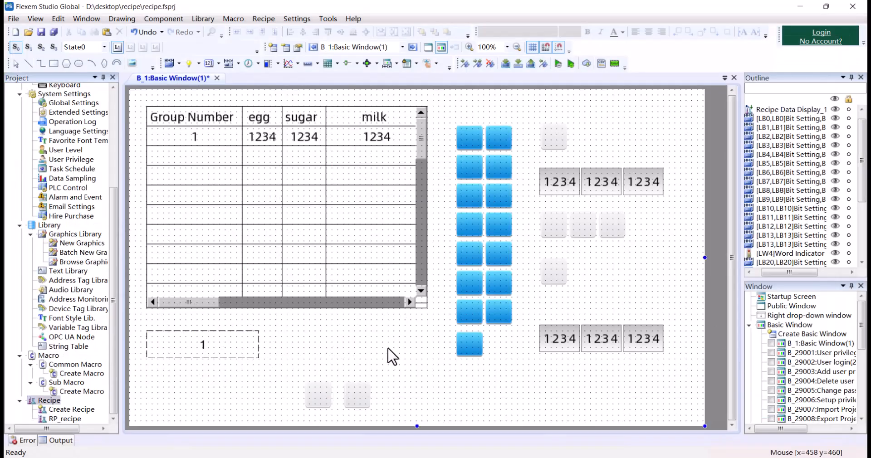
# - Create a common macro named macro_1 and reposition its editor window over the canvas
pyautogui.click(85, 374)
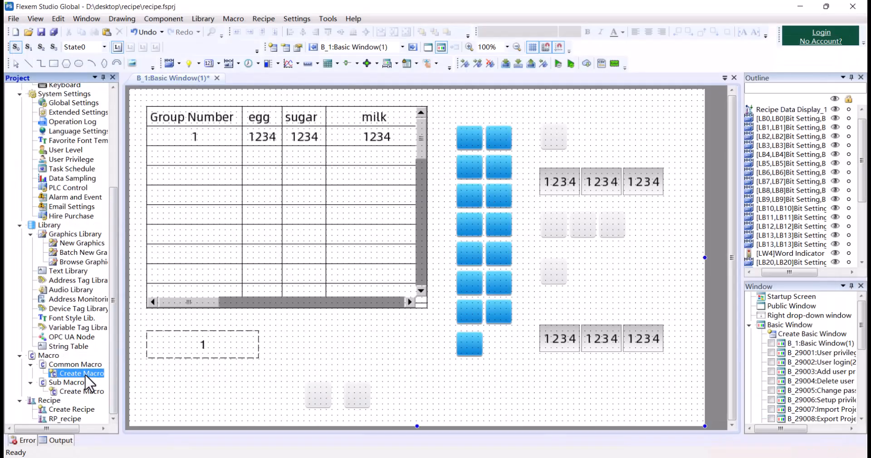
pyautogui.doubleClick(85, 374)
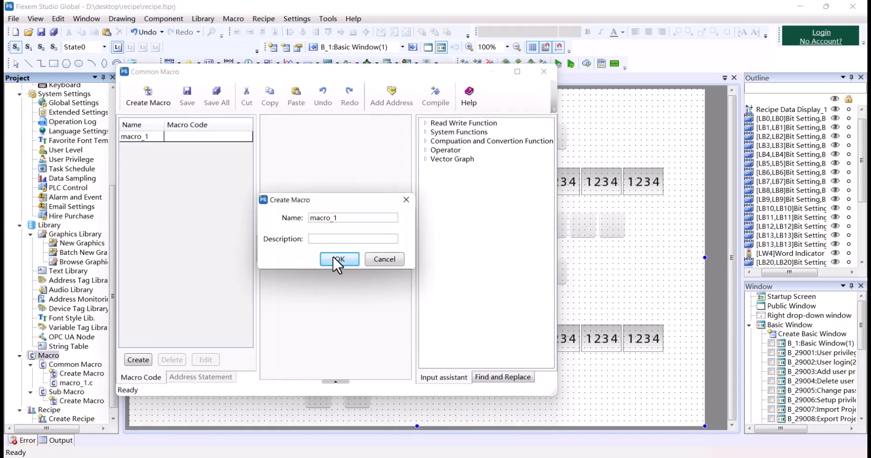
pyautogui.click(338, 260)
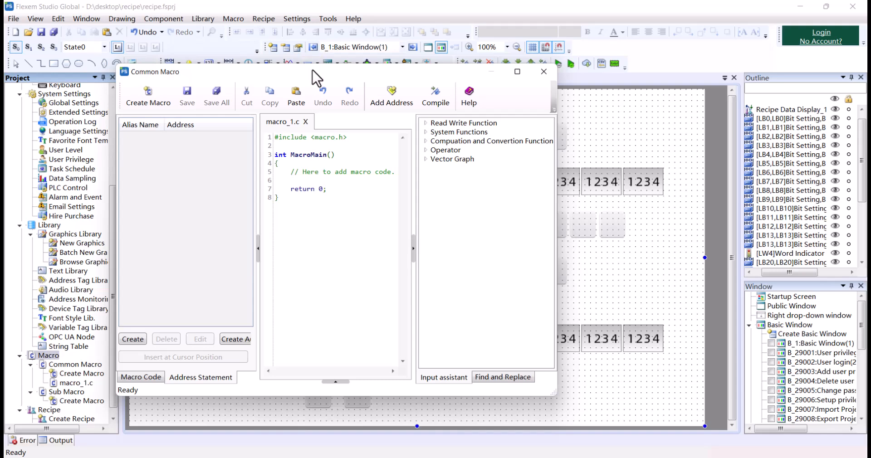
pyautogui.moveTo(317, 72); pyautogui.dragTo(531, 157)
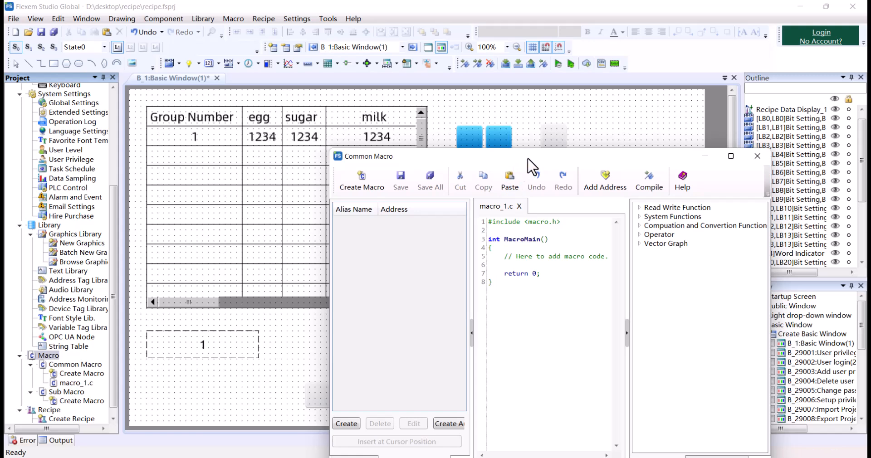
pyautogui.moveTo(528, 157); pyautogui.dragTo(379, 100)
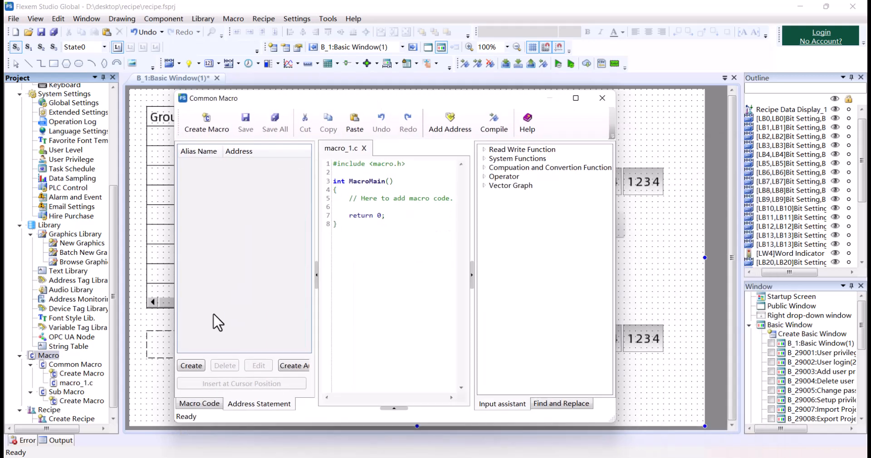
# - Create an address statement for macro_1 with the alias group
pyautogui.click(200, 370)
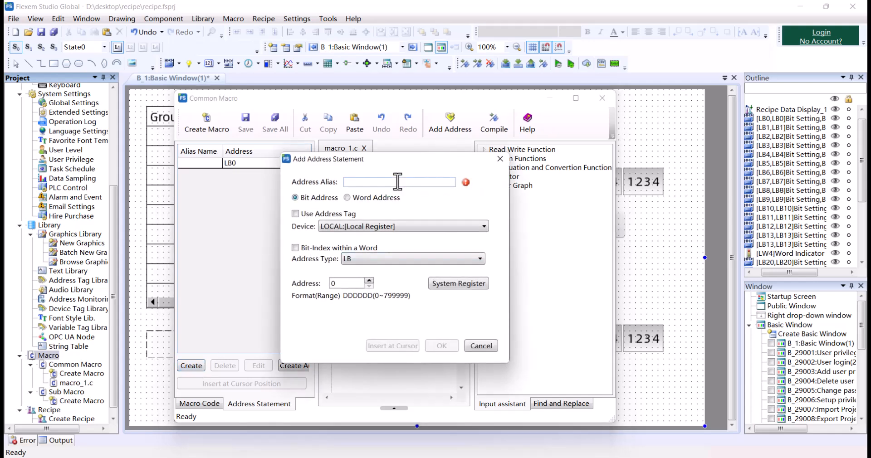
pyautogui.click(398, 182)
pyautogui.write('in')
pyautogui.press('BackSpace')
pyautogui.press('BackSpace')
pyautogui.write('group')
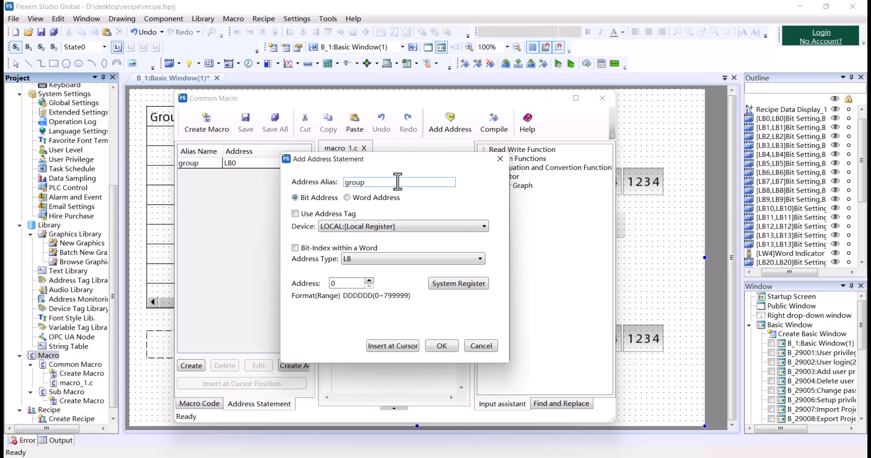
pyautogui.click(355, 226)
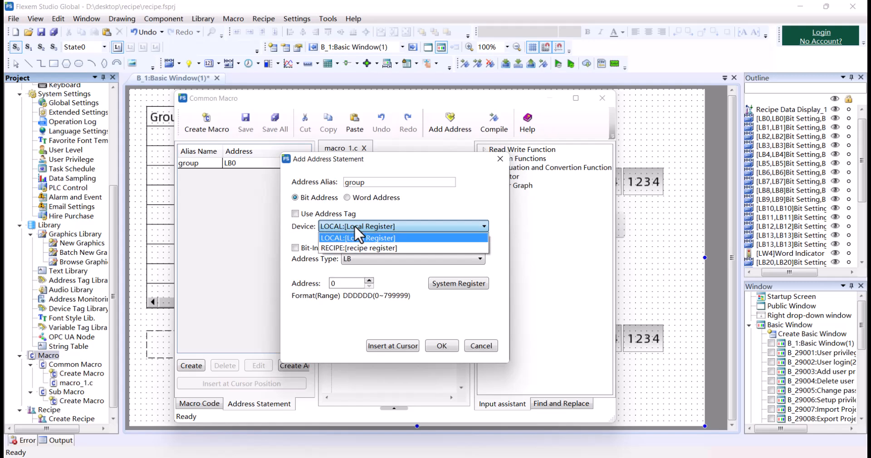
pyautogui.click(356, 246)
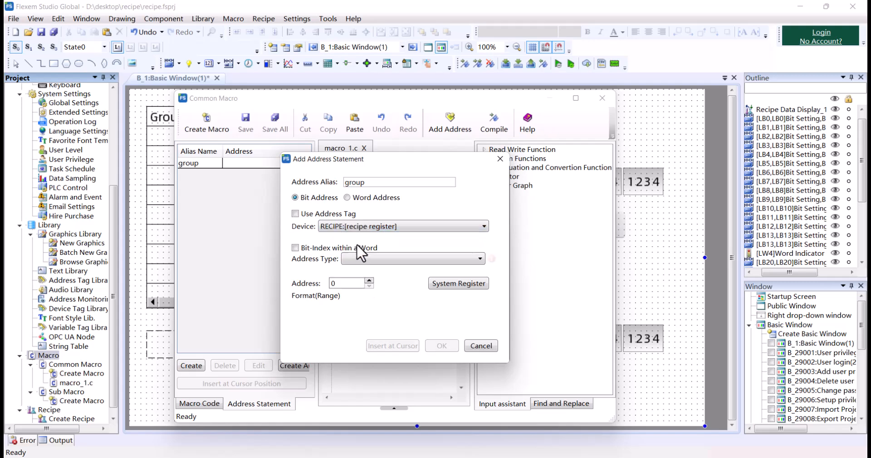
pyautogui.click(360, 226)
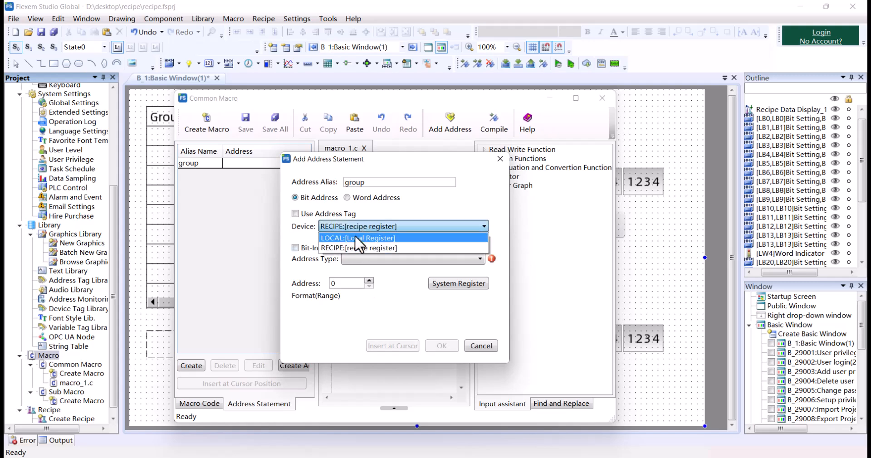
pyautogui.click(355, 235)
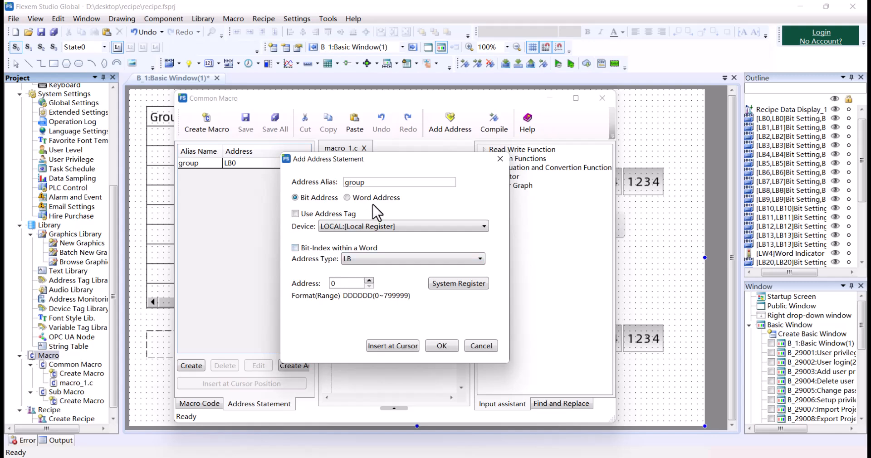
# - Define the group alias as a word address on local register LW60 and accept the address statement
pyautogui.click(377, 198)
pyautogui.doubleClick(336, 284)
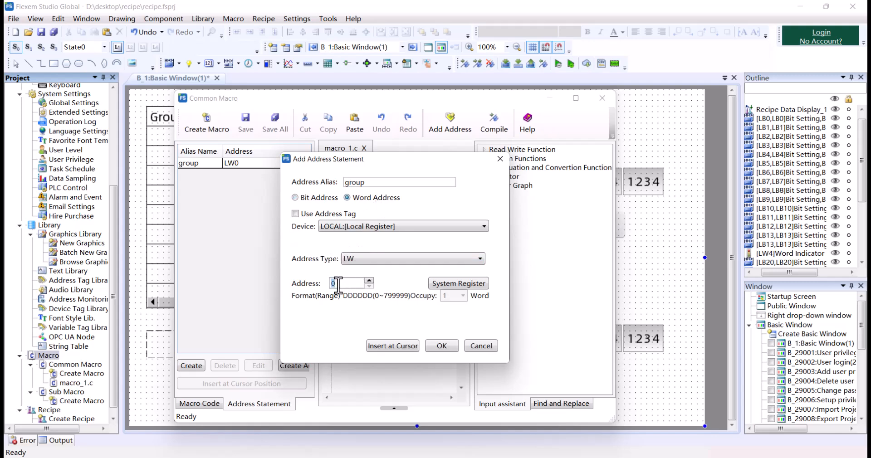
pyautogui.click(439, 346)
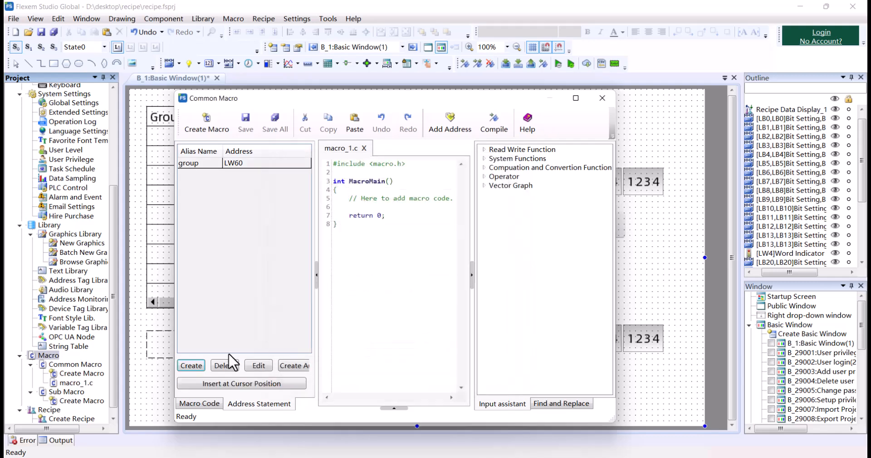
# - Create an address statement with the alias output for local word register LW61
pyautogui.click(191, 366)
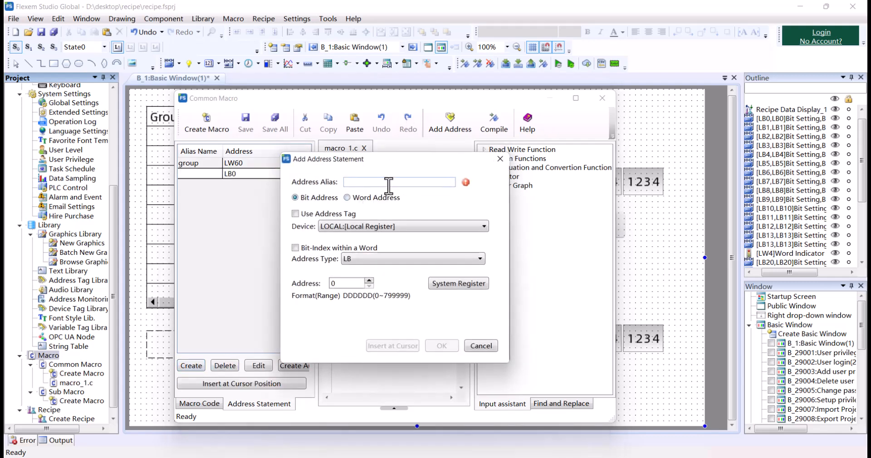
pyautogui.write('output')
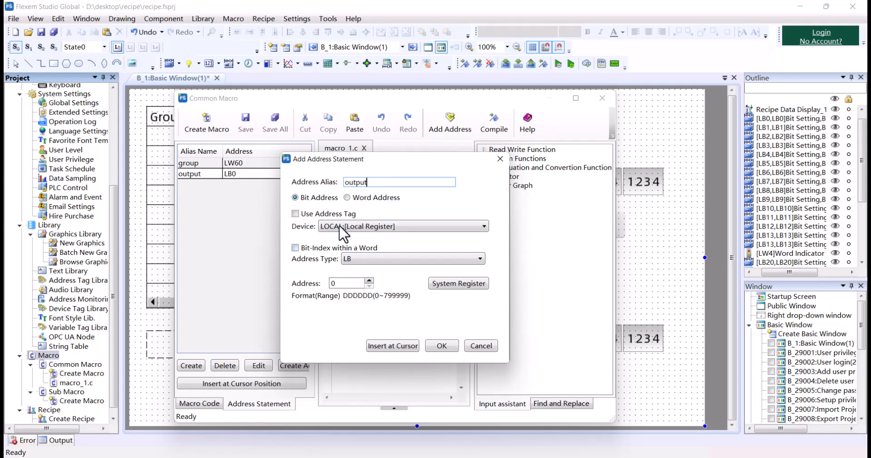
pyautogui.click(353, 199)
pyautogui.doubleClick(350, 283)
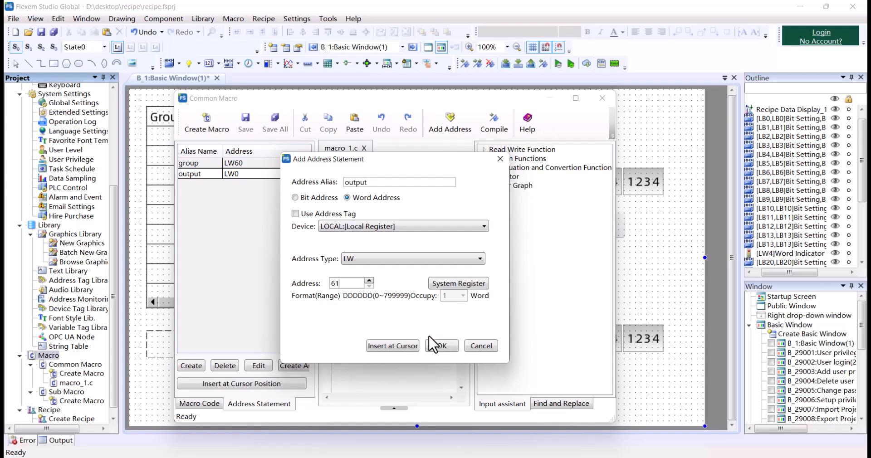
pyautogui.click(435, 346)
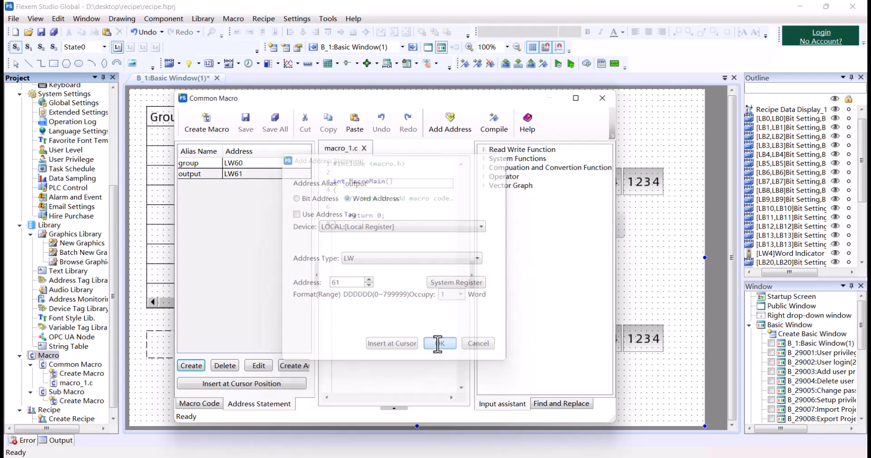
# - Maximize the macro editor and insert a GetWord statement reading alias group at constant offset 0 into variable a
pyautogui.doubleClick(494, 149)
pyautogui.click(575, 98)
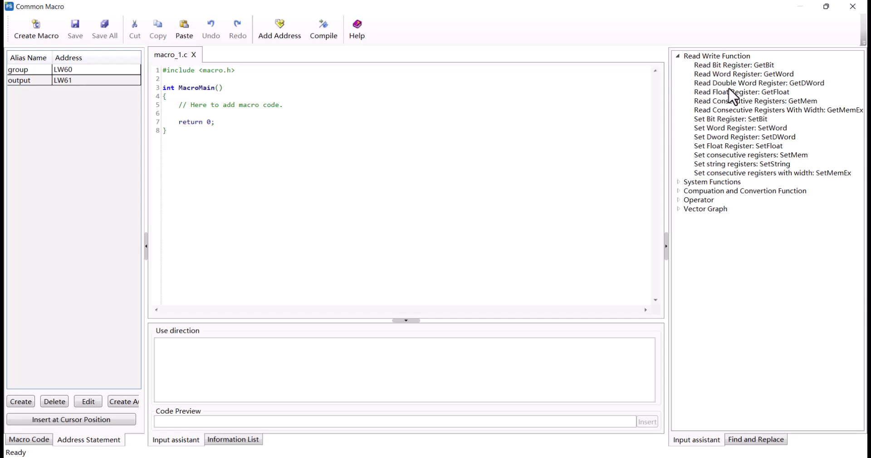
pyautogui.click(732, 74)
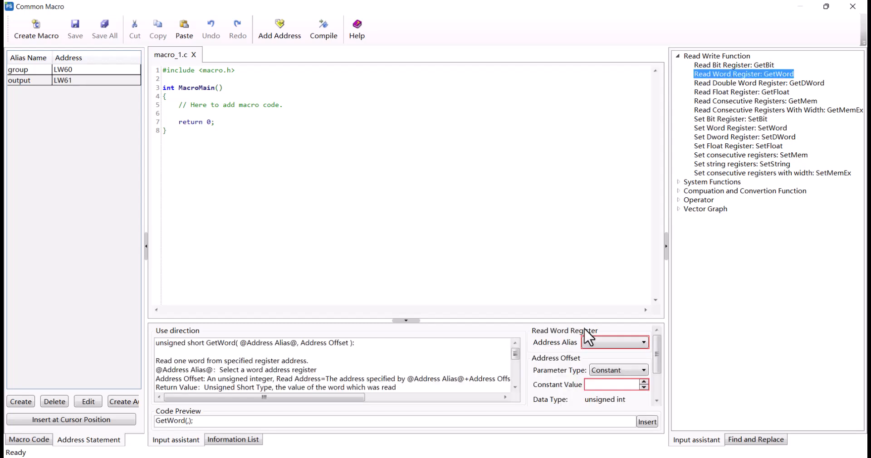
pyautogui.click(597, 342)
pyautogui.click(598, 356)
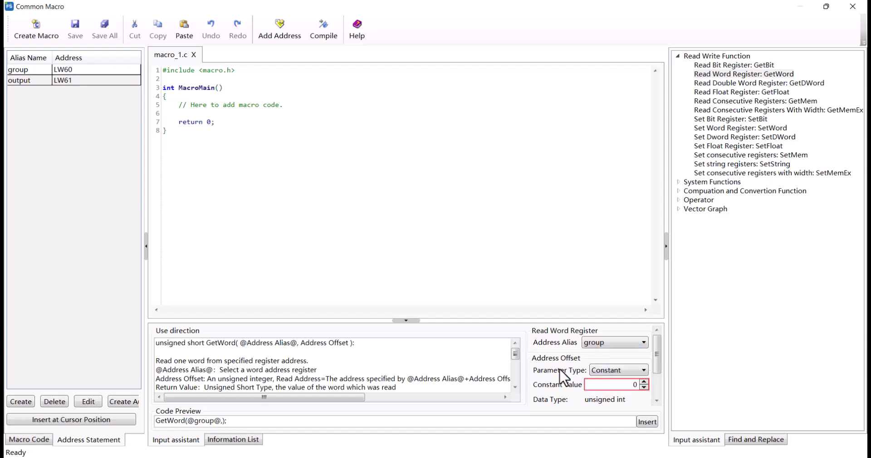
pyautogui.scroll(-3, 562, 376)
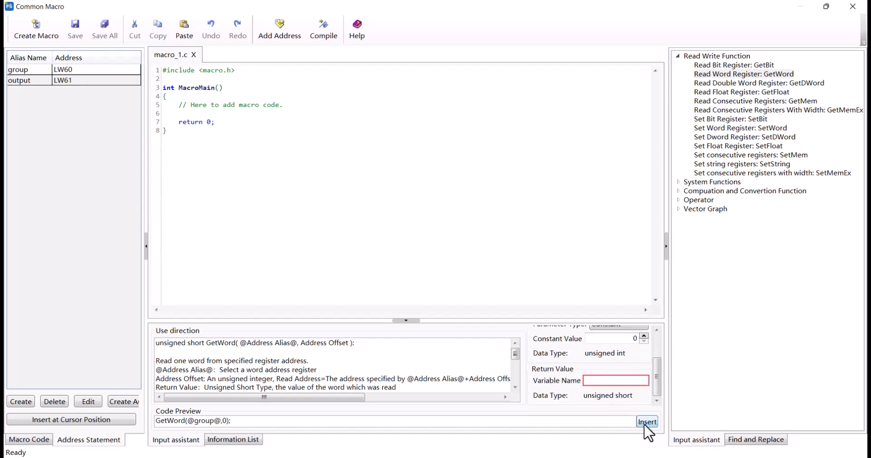
pyautogui.click(605, 382)
pyautogui.write('a')
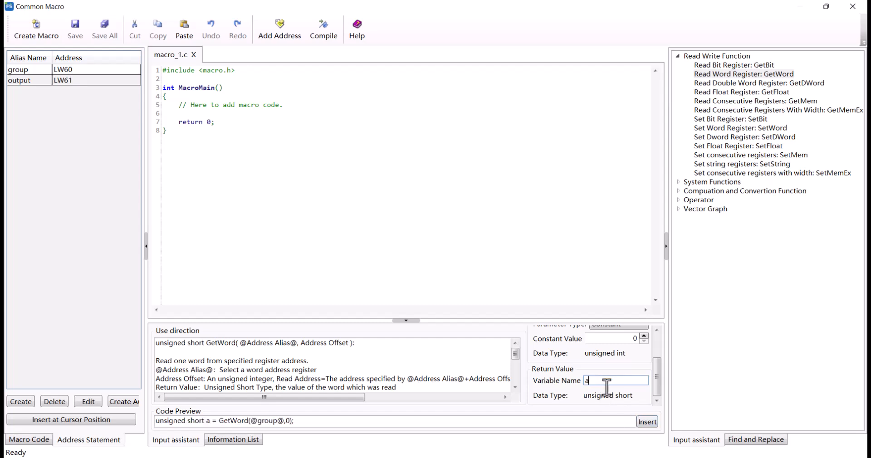
pyautogui.click(648, 423)
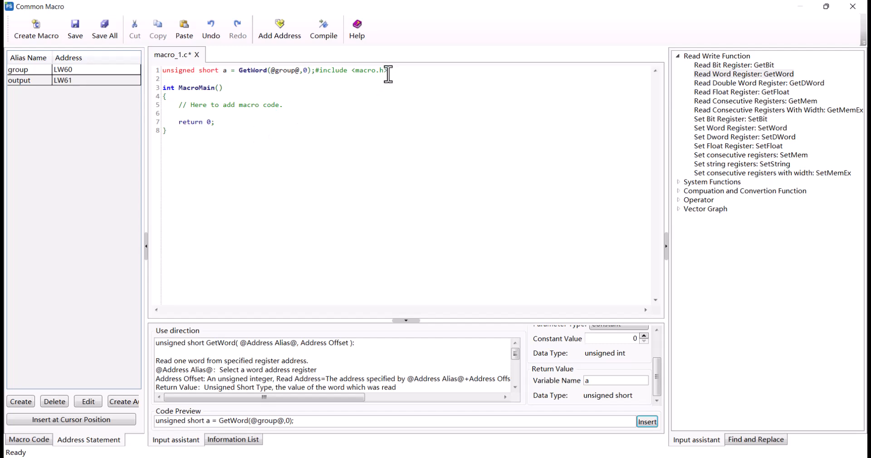
# - Move the GetWord statement from the include line into the MacroMain body, beneath the comment
pyautogui.moveTo(315, 71); pyautogui.dragTo(152, 57)
pyautogui.hotkey('ctrl', 'x')
pyautogui.click(214, 114)
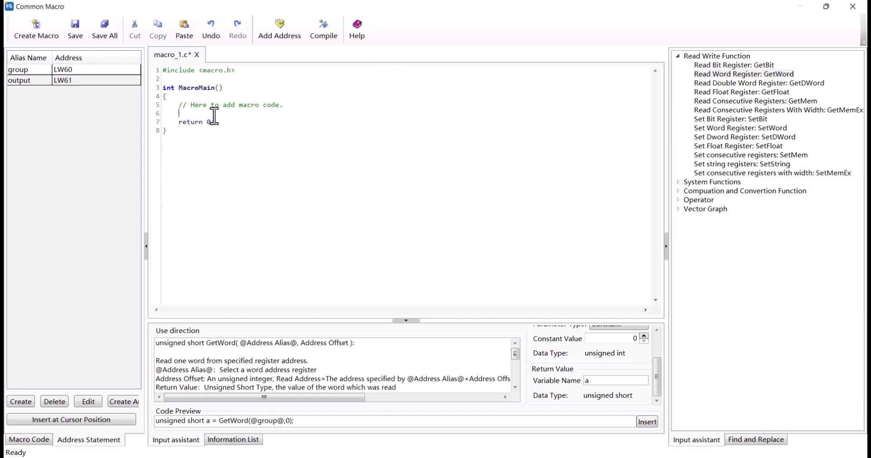
pyautogui.hotkey('ctrl', 'v')
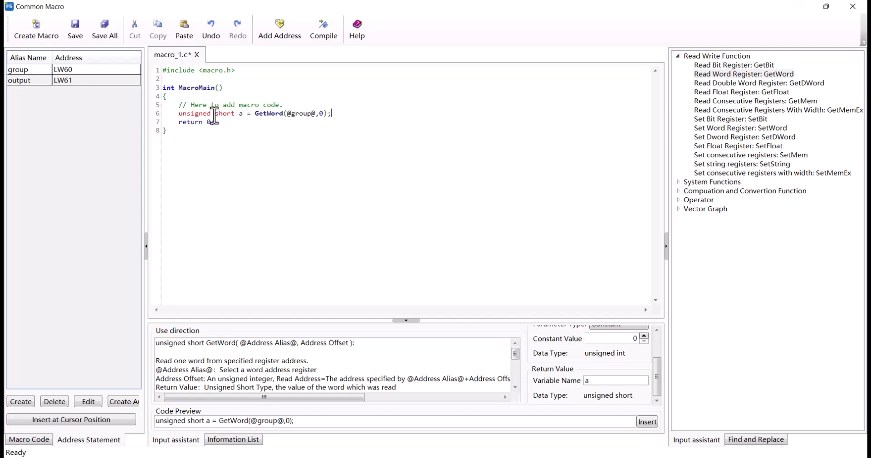
# - Add the line "unsigned short b = 3*a;" below the GetWord statement, followed by blank lines
pyautogui.press('Return')
pyautogui.write('igned sha')
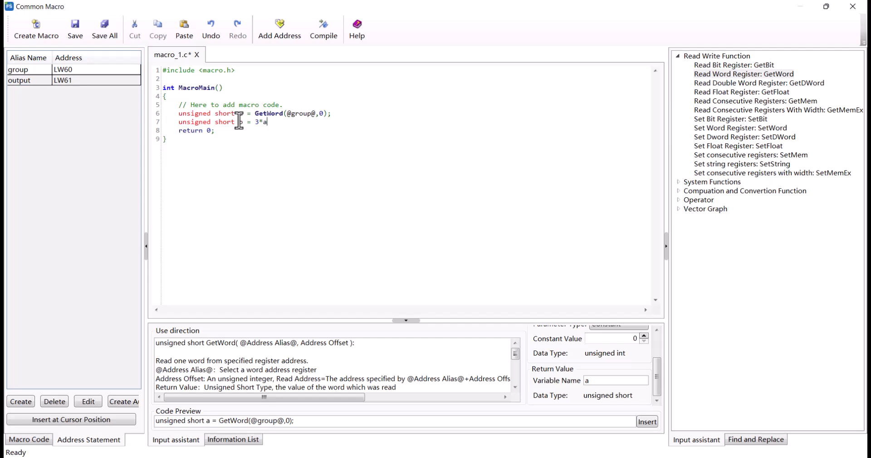
pyautogui.write(';')
pyautogui.press('Return')
pyautogui.press('Return')
# - Set up a SetWord function call with address alias output and a constant address offset of 0
pyautogui.click(737, 129)
pyautogui.scroll(4, 609, 356)
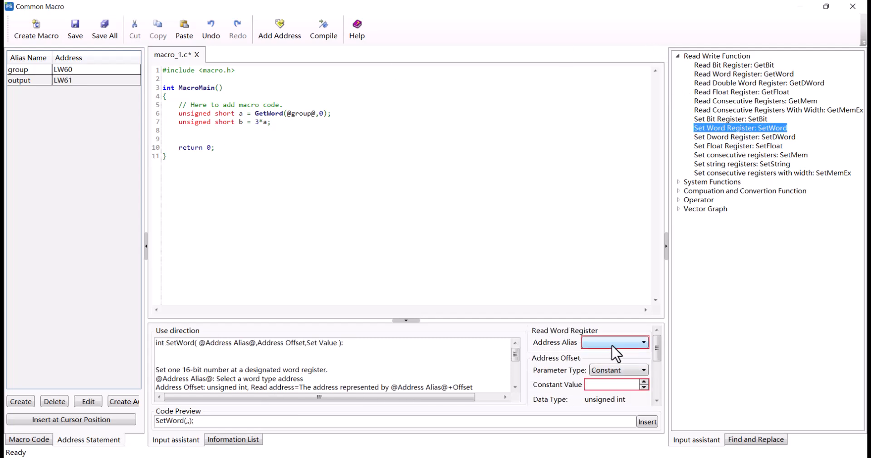
pyautogui.click(610, 344)
pyautogui.click(611, 365)
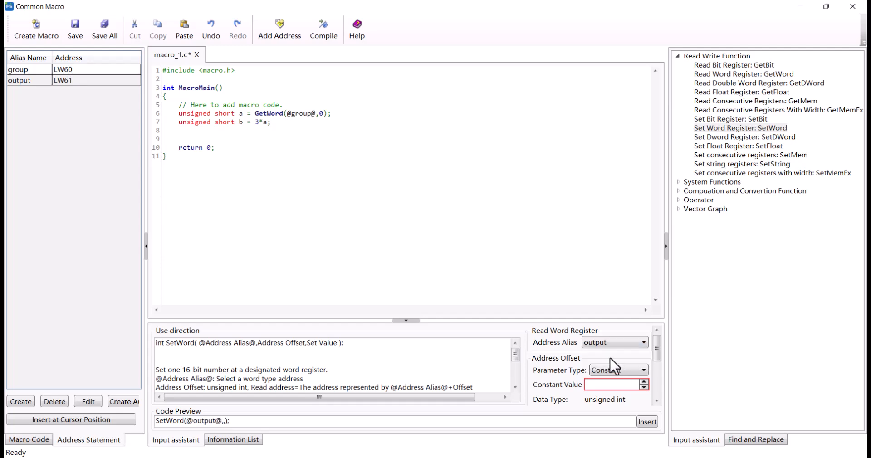
pyautogui.scroll(-3, 574, 363)
pyautogui.scroll(1, 575, 363)
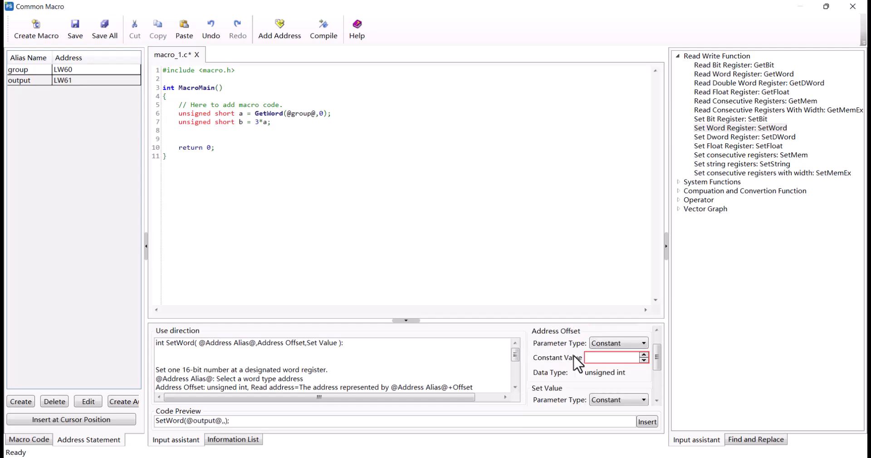
pyautogui.click(634, 358)
pyautogui.write('0')
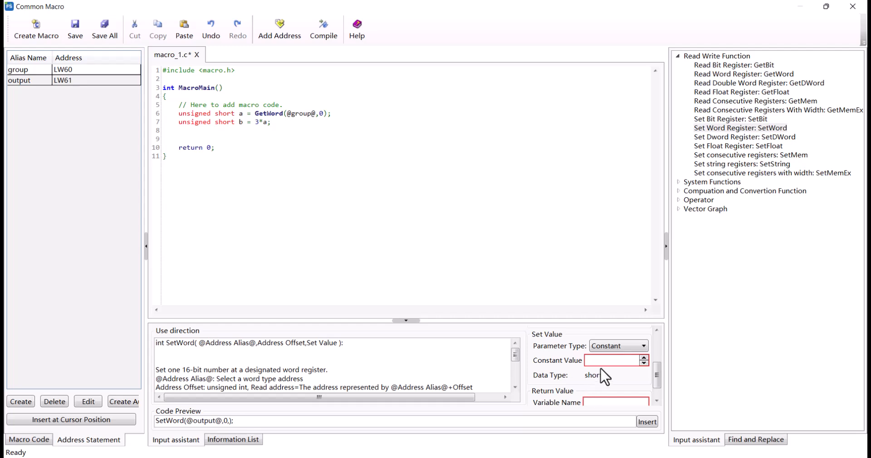
# - Use variable b as the SetWord value, insert the statement before return 0, and close the macro editor
pyautogui.click(594, 375)
pyautogui.scroll(-1, 593, 375)
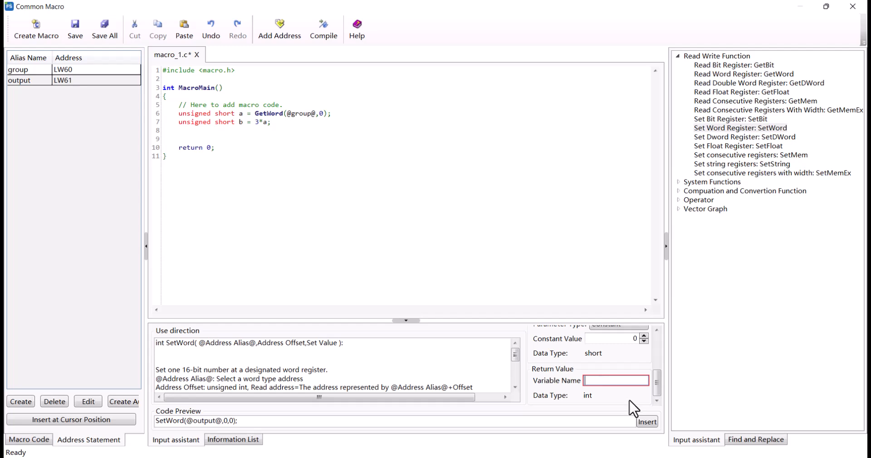
pyautogui.scroll(1, 634, 378)
pyautogui.click(624, 356)
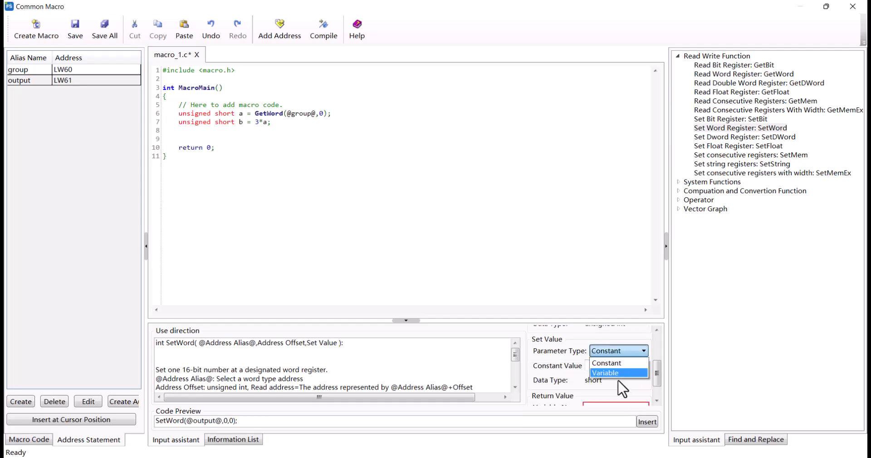
pyautogui.click(621, 373)
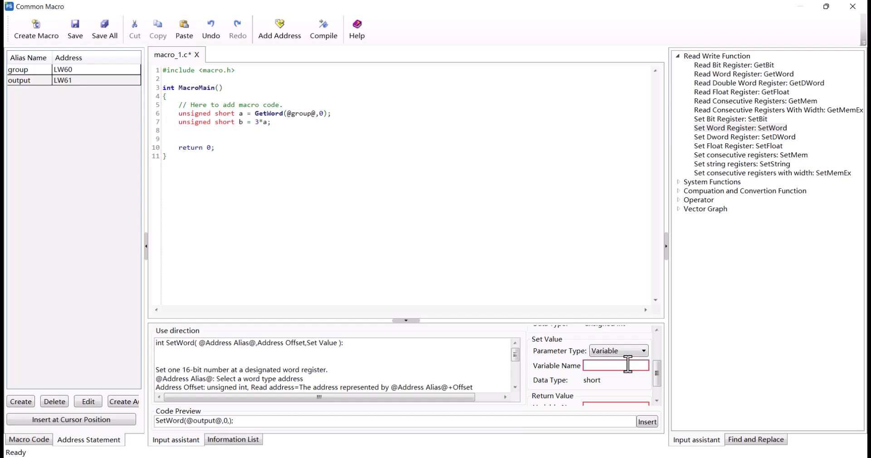
pyautogui.click(627, 365)
pyautogui.write('b')
pyautogui.click(647, 423)
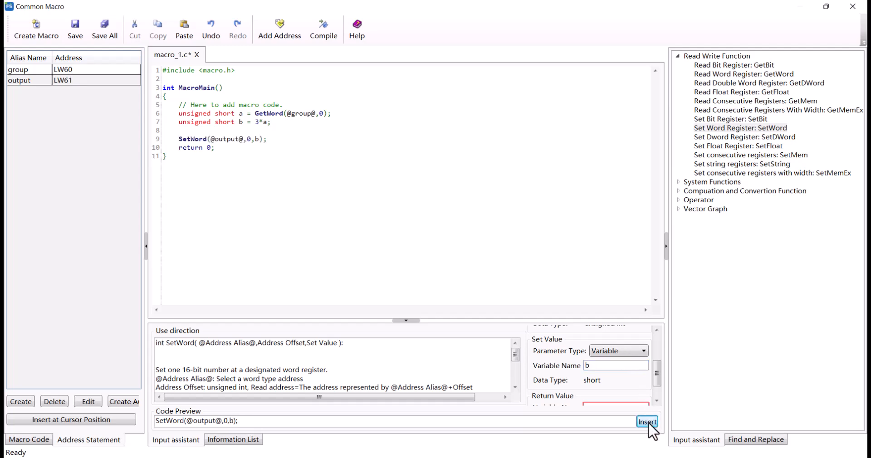
pyautogui.click(293, 157)
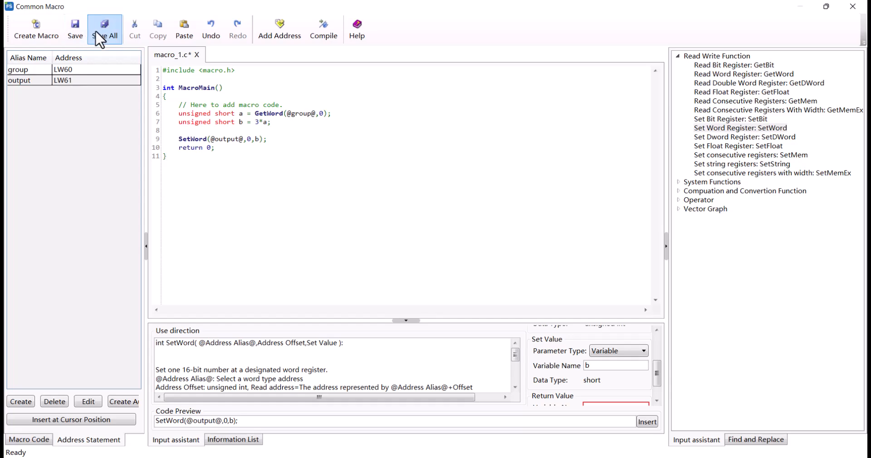
pyautogui.click(854, 6)
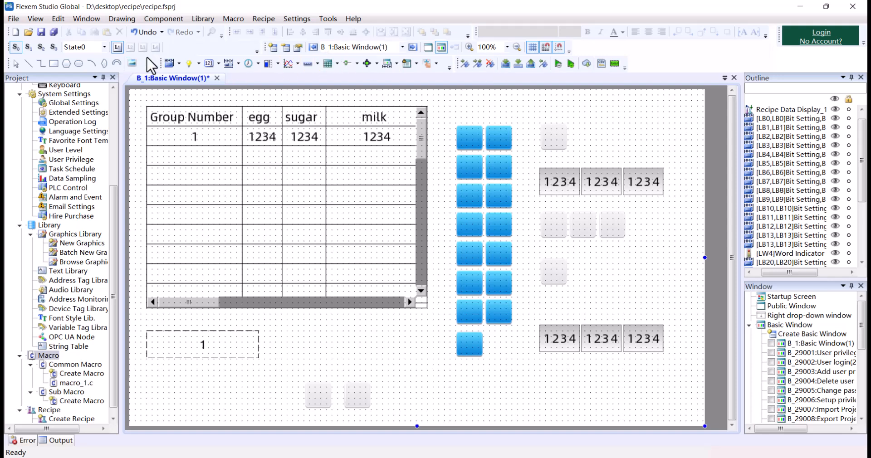
# - Add a numeric value input for local register LW60 and place it beside the two switches below the recipe table
pyautogui.click(217, 62)
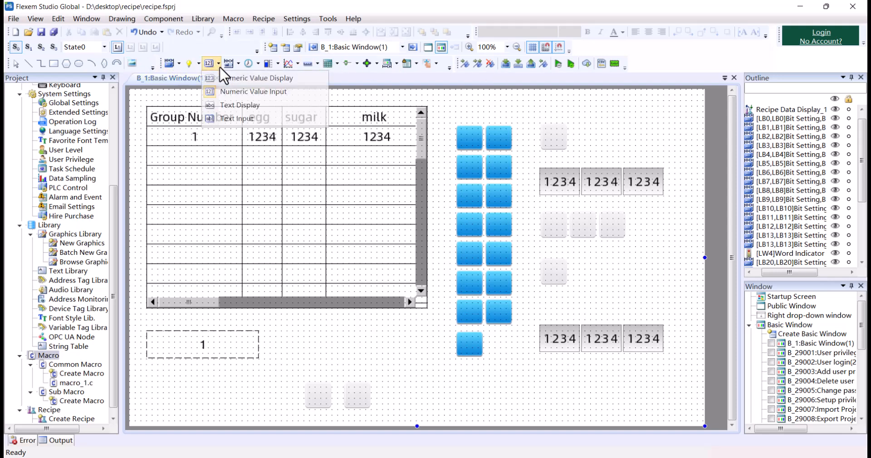
pyautogui.click(238, 91)
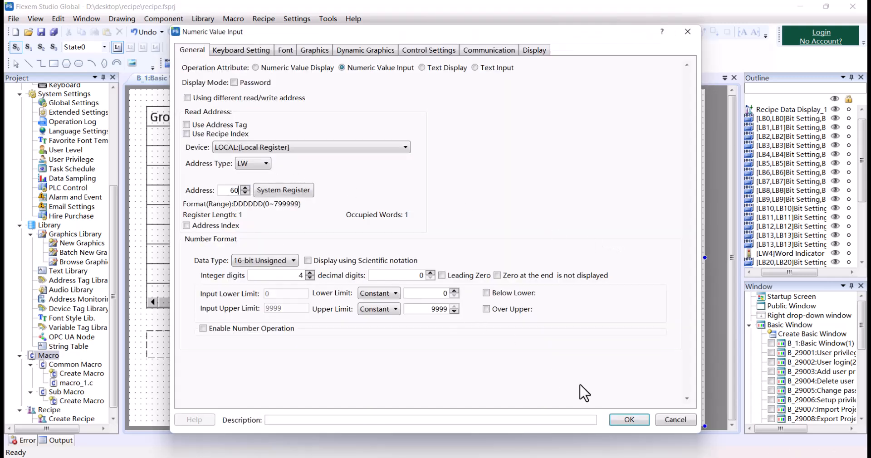
pyautogui.click(631, 420)
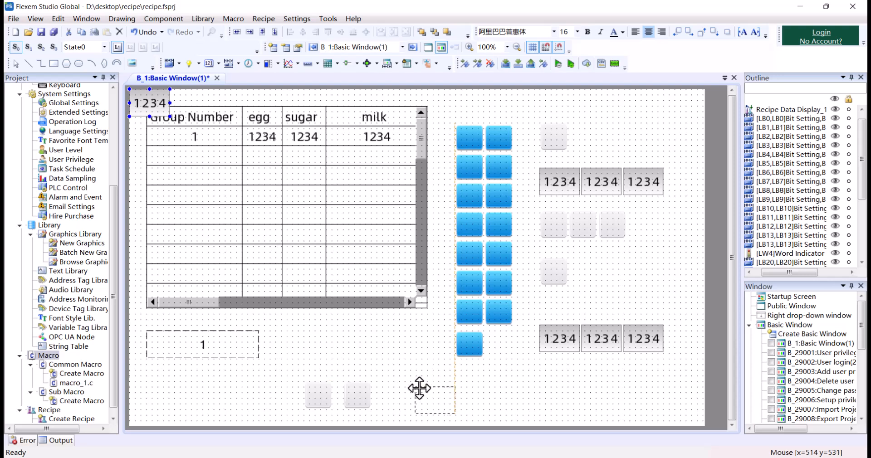
pyautogui.click(450, 402)
# - Multi-copy the LW60 numeric input into a horizontal row of two, with an address increment of 1
pyautogui.rightClick(450, 401)
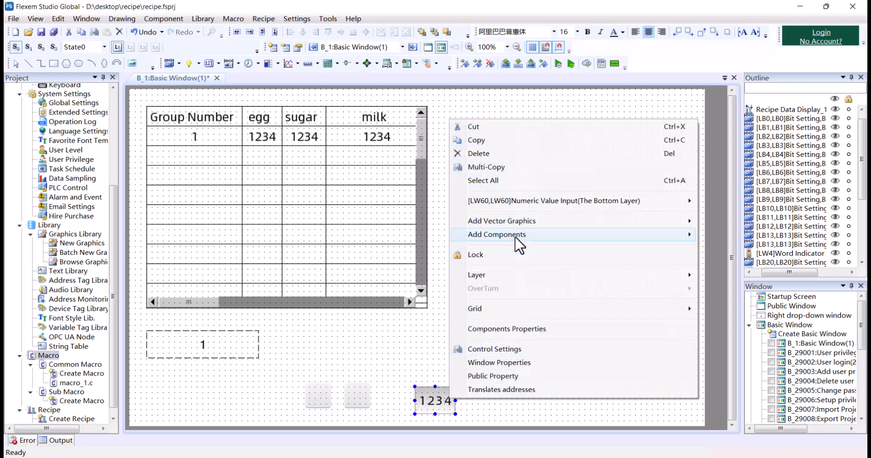
pyautogui.click(512, 169)
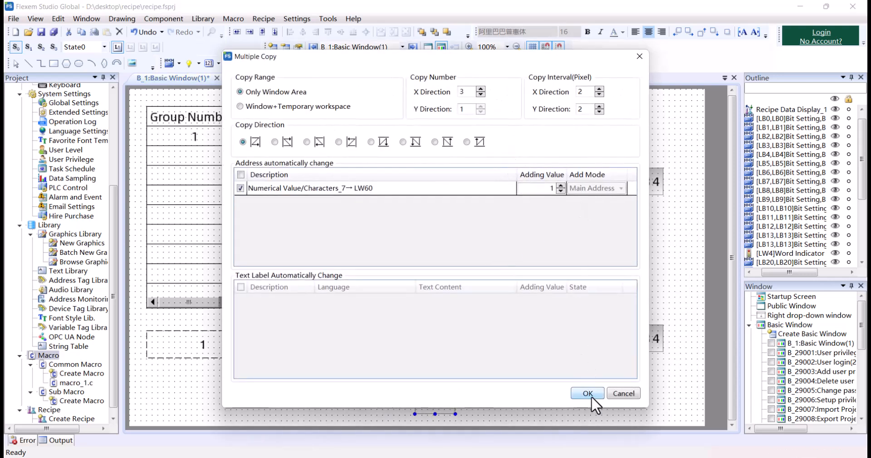
pyautogui.click(480, 94)
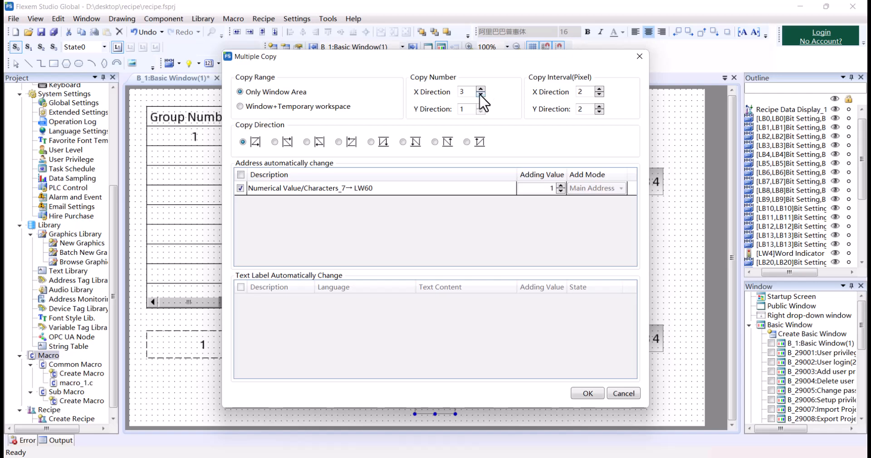
pyautogui.click(588, 393)
pyautogui.click(581, 401)
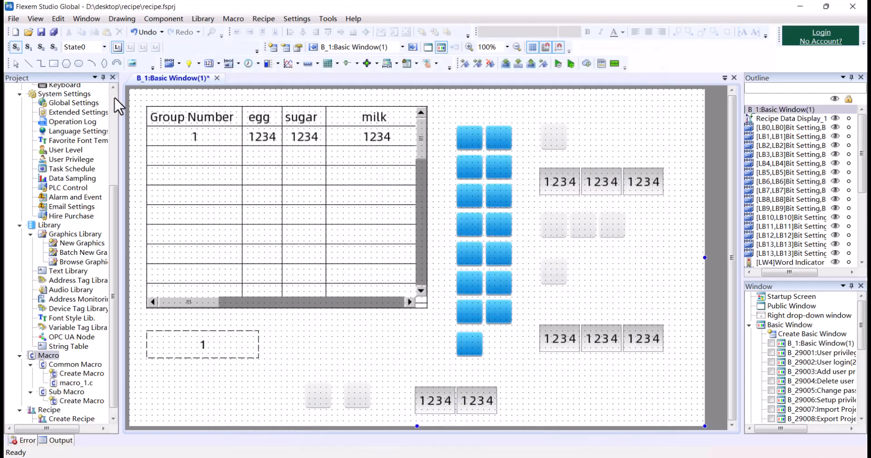
# - Create a numeric value input on the basic window and set its device to the RECIPE recipe register
pyautogui.click(218, 65)
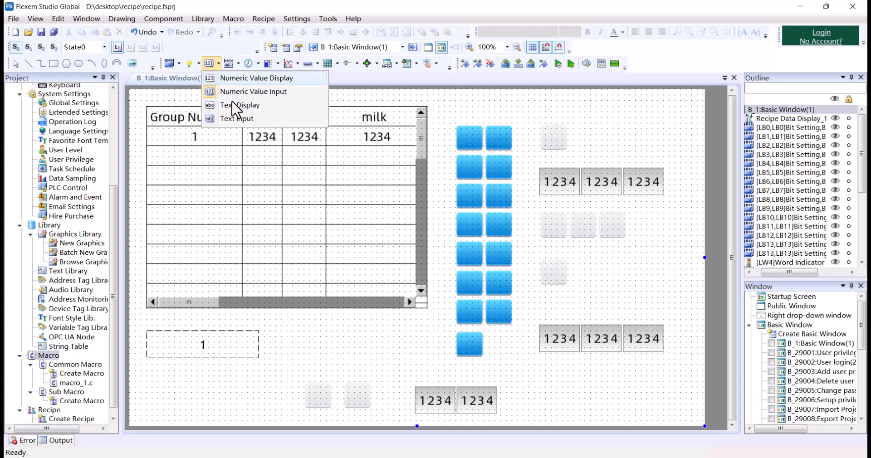
pyautogui.click(263, 92)
pyautogui.click(379, 209)
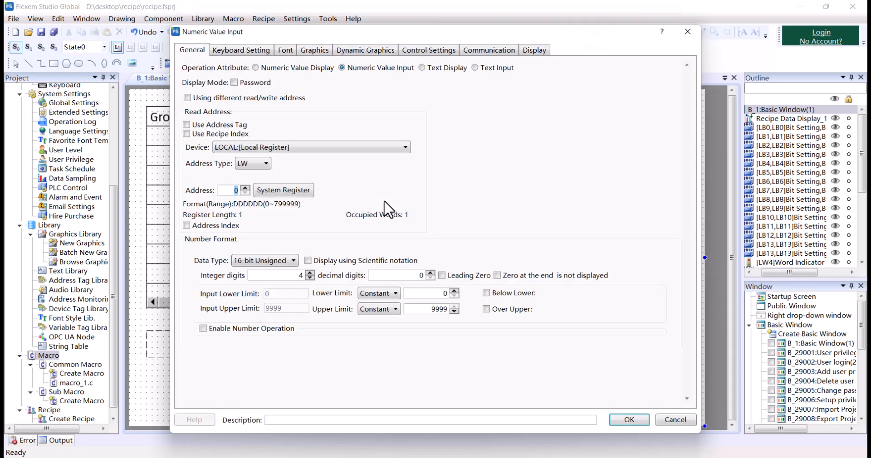
pyautogui.click(258, 164)
pyautogui.click(257, 143)
pyautogui.click(257, 143)
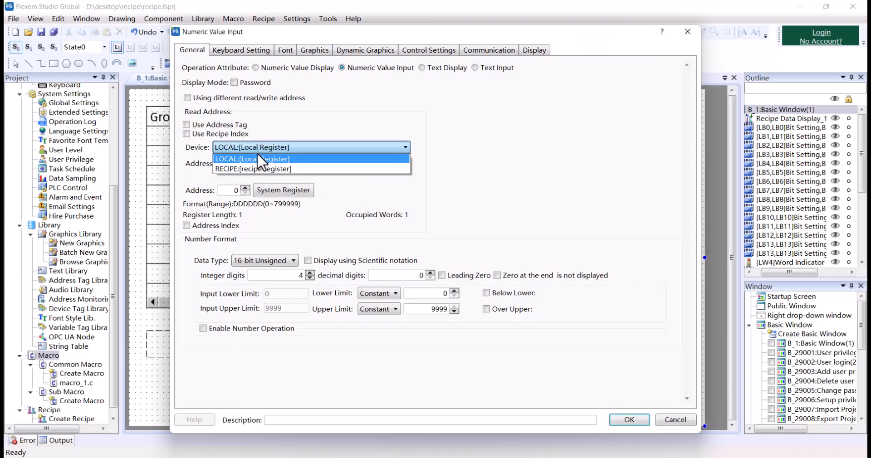
pyautogui.click(256, 168)
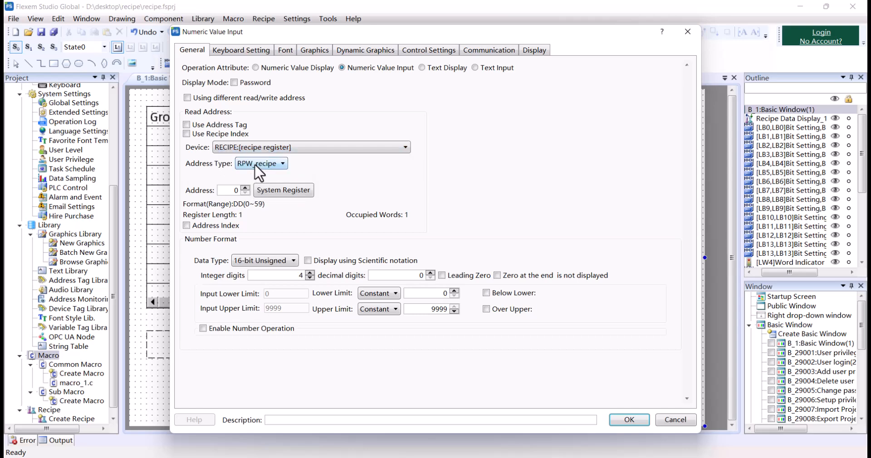
# - Set the input's address type to RPW_recipe at address 0 and place it beneath the recipe table, beside the group number indicator
pyautogui.click(259, 172)
pyautogui.click(252, 183)
pyautogui.click(260, 164)
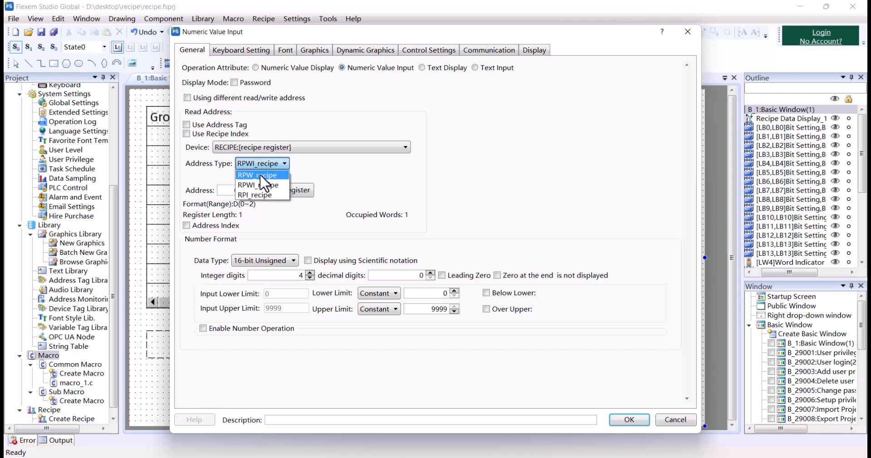
pyautogui.click(245, 172)
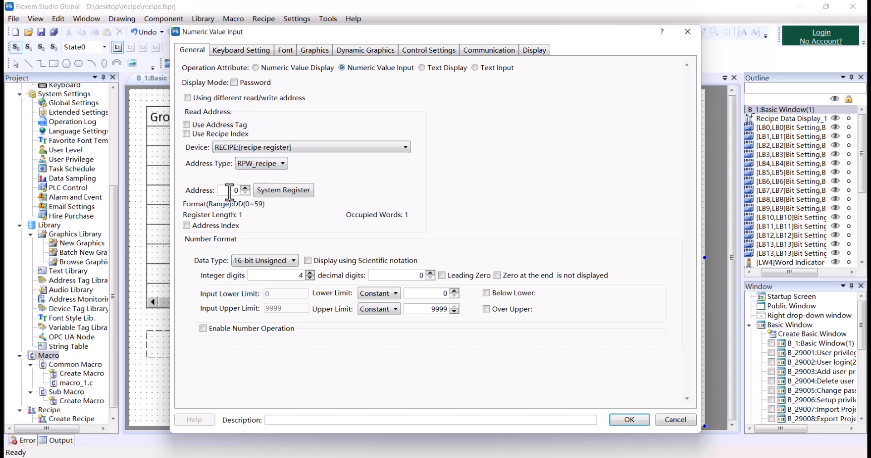
pyautogui.click(629, 420)
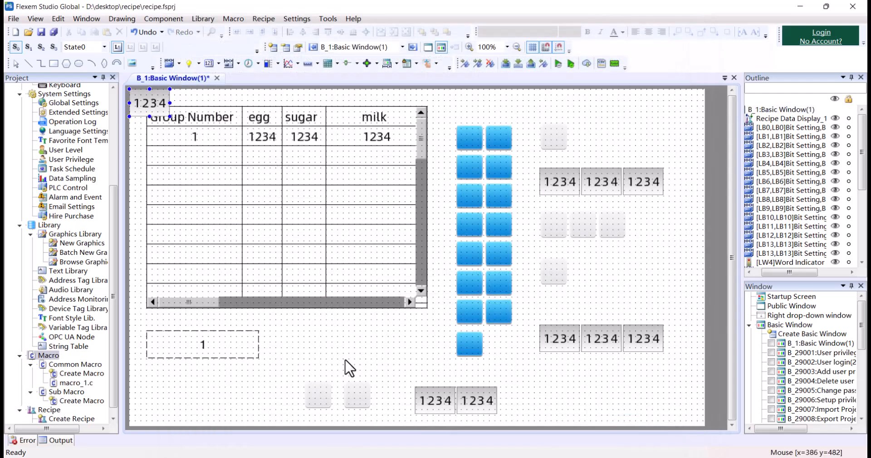
pyautogui.click(312, 345)
# - Multi-copy the RPW_recipe0 input into a horizontal row of three, with an address increment of 1
pyautogui.rightClick(311, 345)
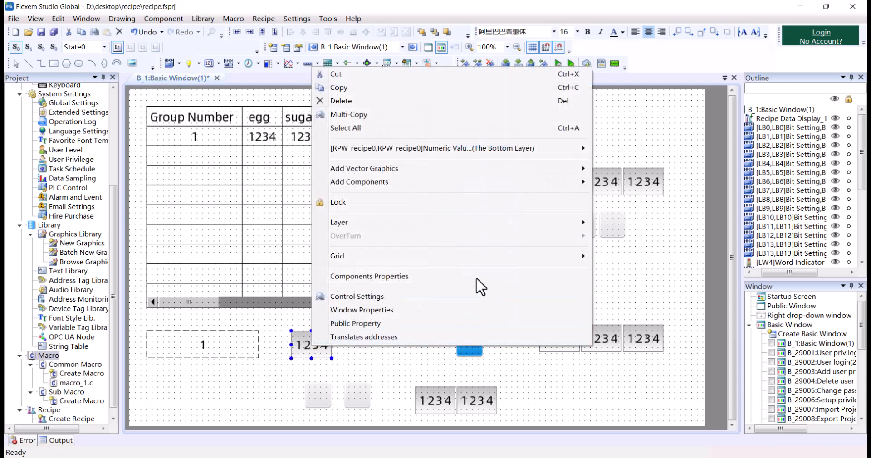
pyautogui.click(362, 114)
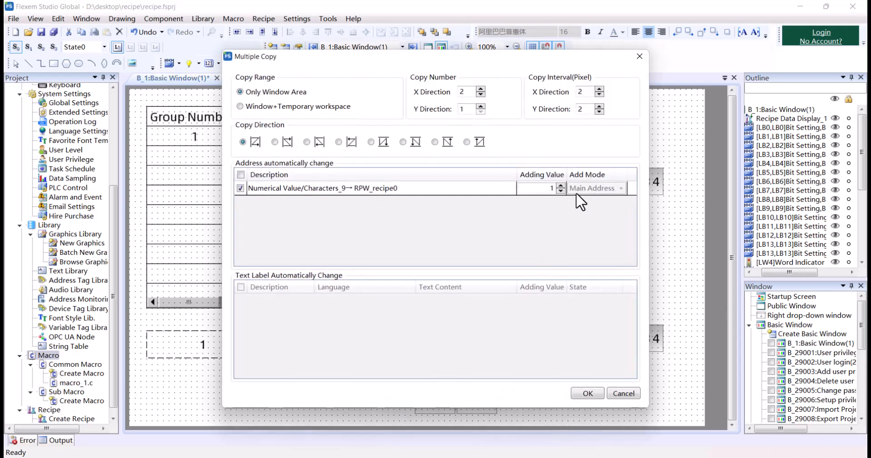
pyautogui.click(481, 89)
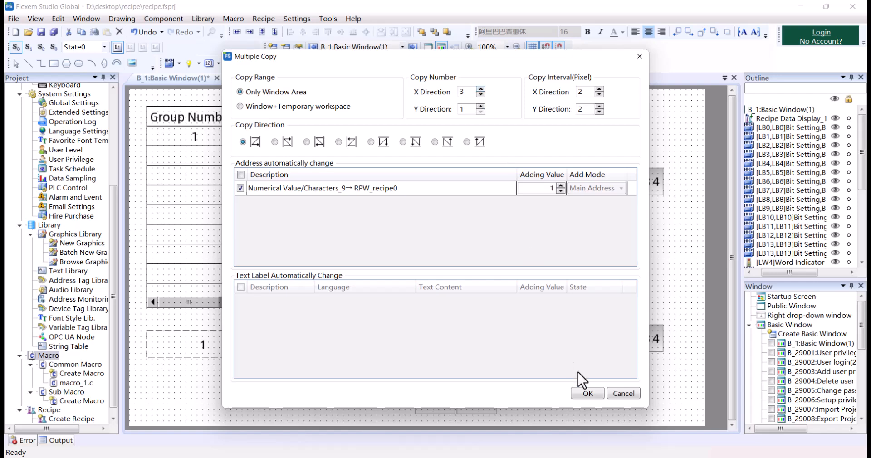
pyautogui.click(588, 394)
pyautogui.click(363, 377)
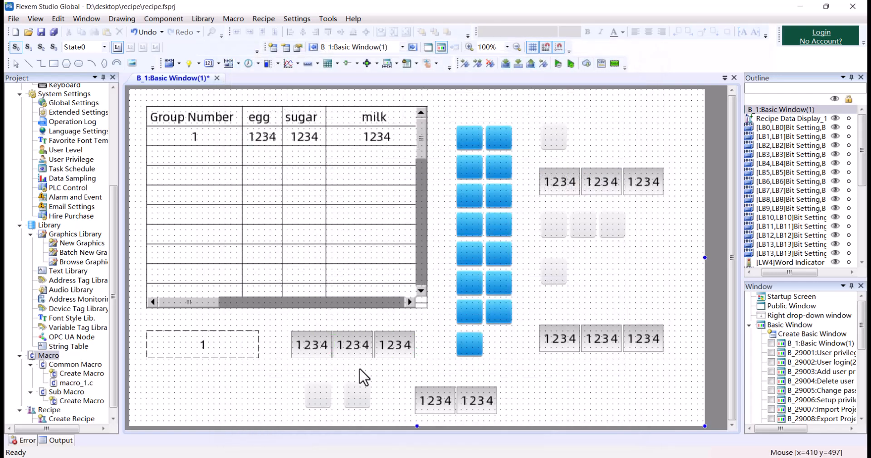
# - Check the register address assigned to each of the three recipe inputs beneath the table
pyautogui.click(323, 344)
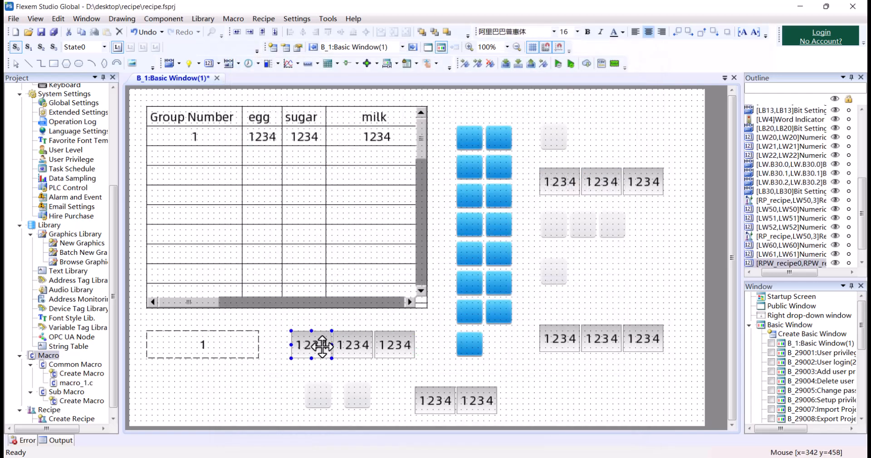
pyautogui.click(404, 346)
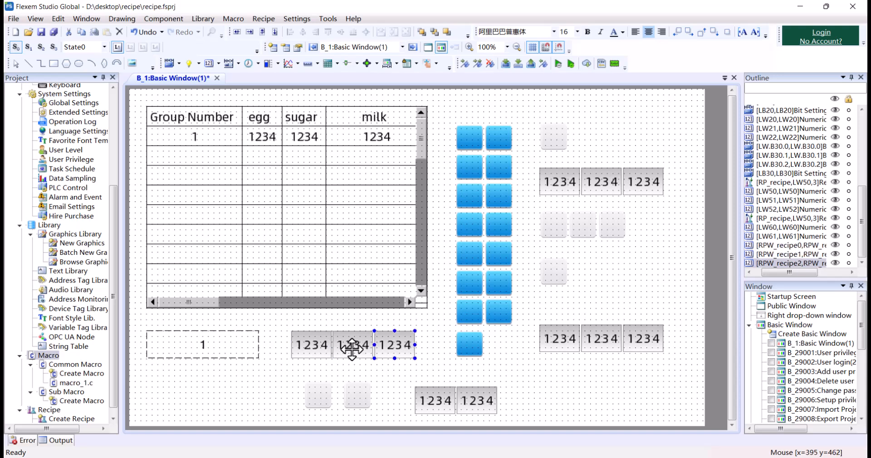
pyautogui.click(352, 350)
pyautogui.click(317, 349)
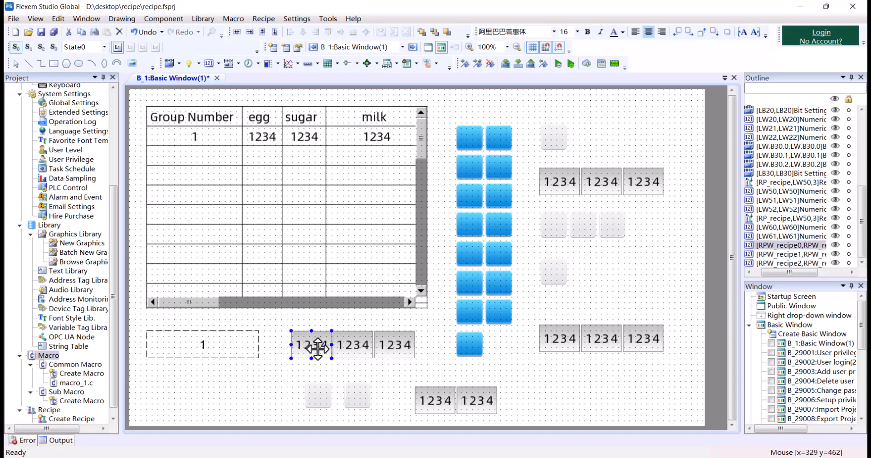
pyautogui.click(353, 348)
pyautogui.click(397, 347)
pyautogui.click(502, 387)
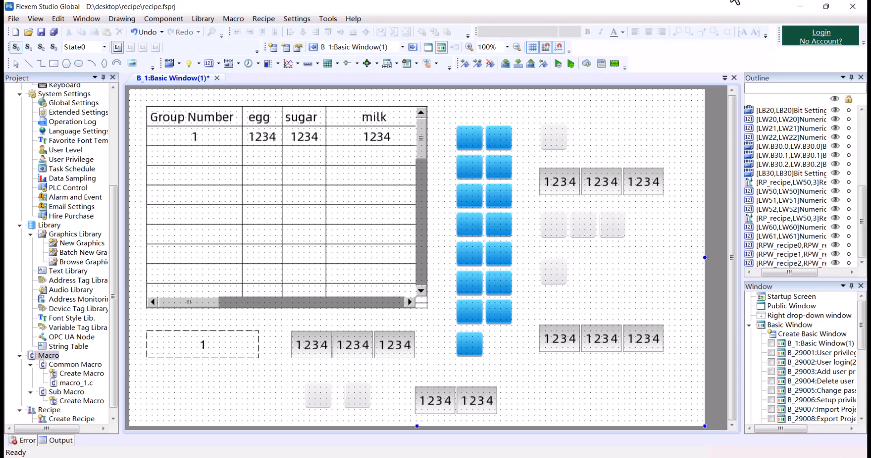
# - Run the project in the emulator and set the LW60 input to 1
pyautogui.click(558, 65)
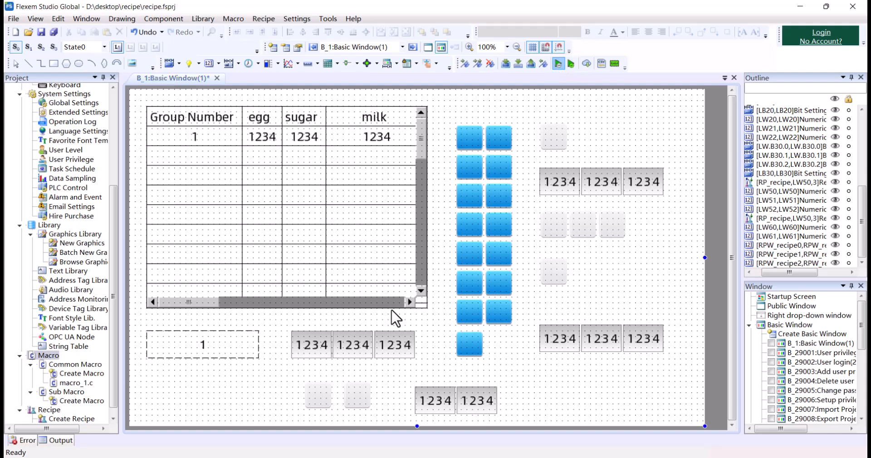
pyautogui.click(439, 271)
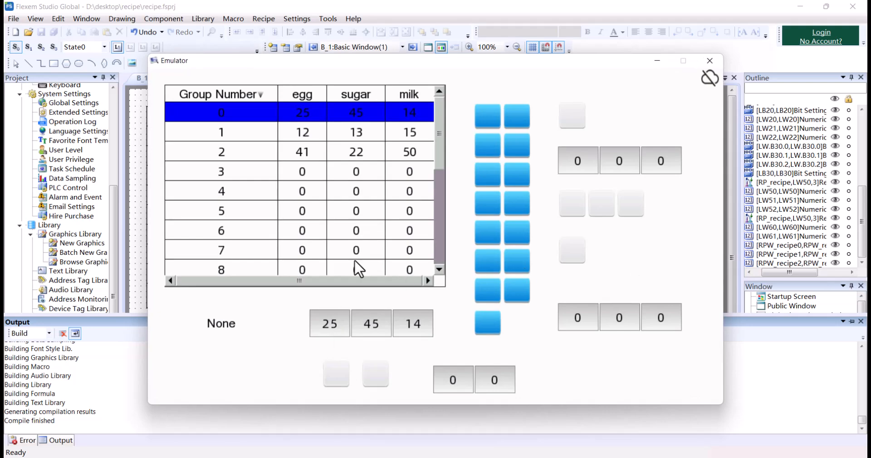
pyautogui.click(453, 381)
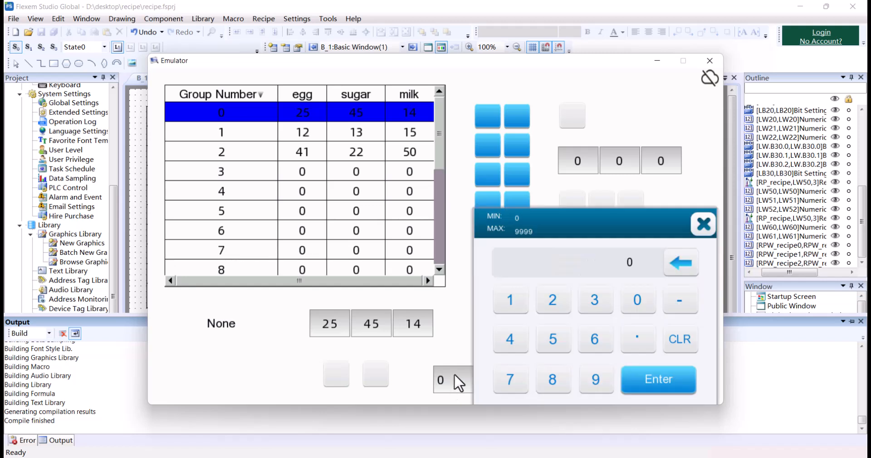
pyautogui.click(517, 313)
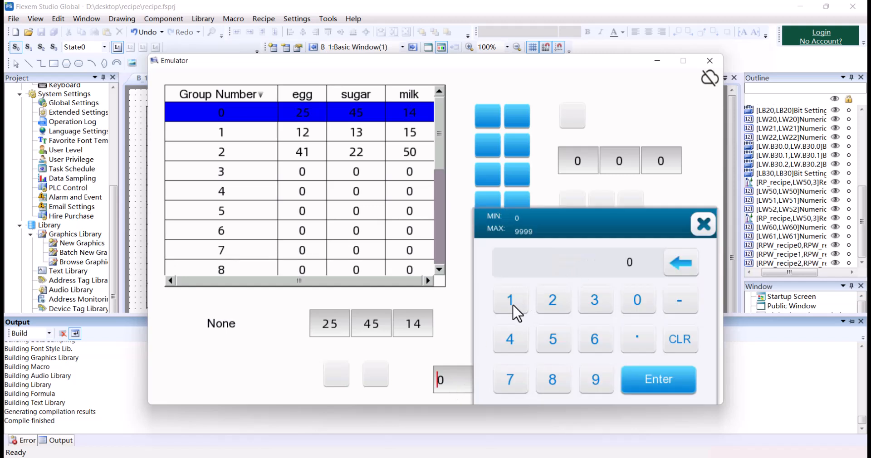
pyautogui.click(665, 379)
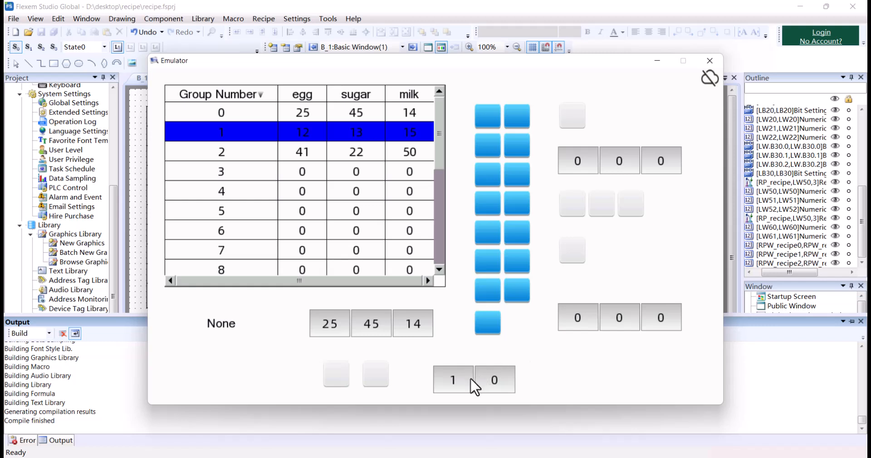
# - Set the LW61 input to 1 in the emulator, close the emulator, and collapse the build output to uncover the editing window
pyautogui.click(488, 384)
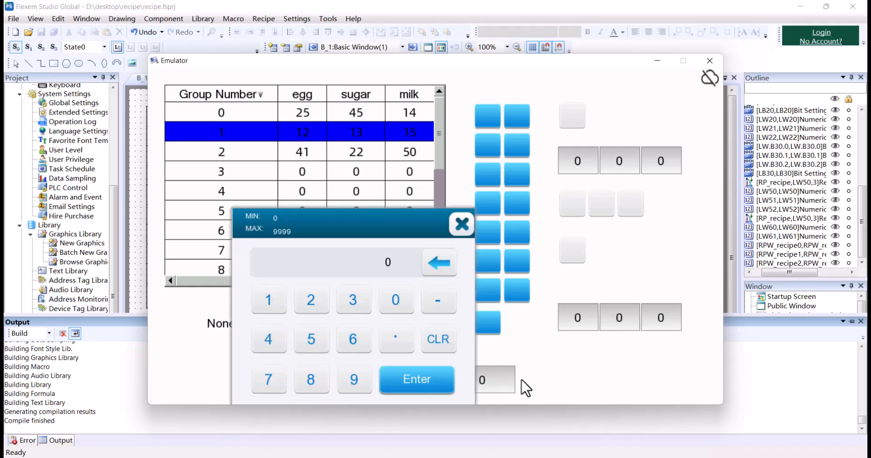
pyautogui.click(269, 300)
pyautogui.click(394, 379)
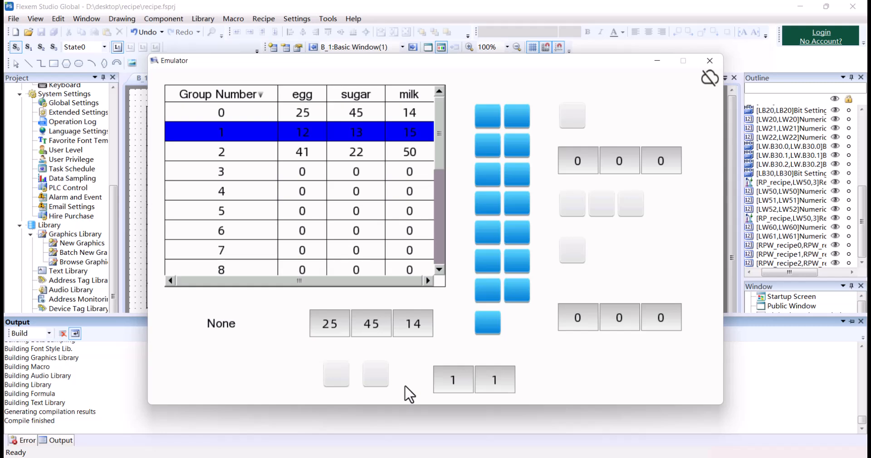
pyautogui.click(707, 62)
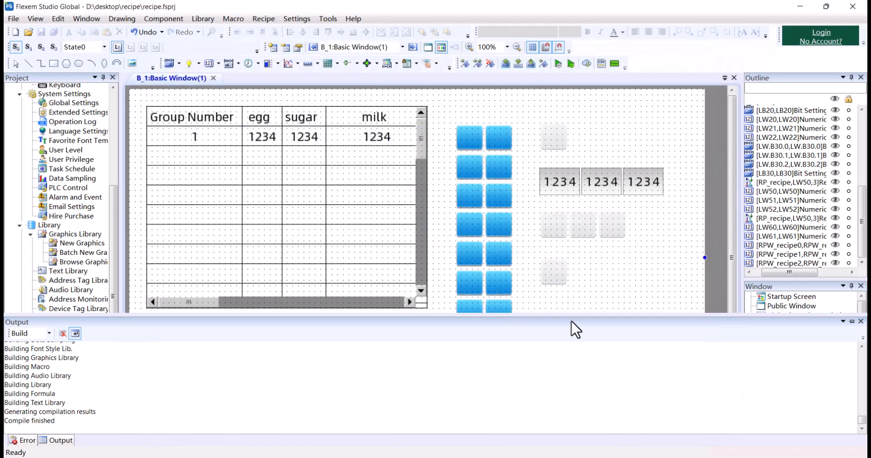
pyautogui.moveTo(576, 315); pyautogui.dragTo(575, 431)
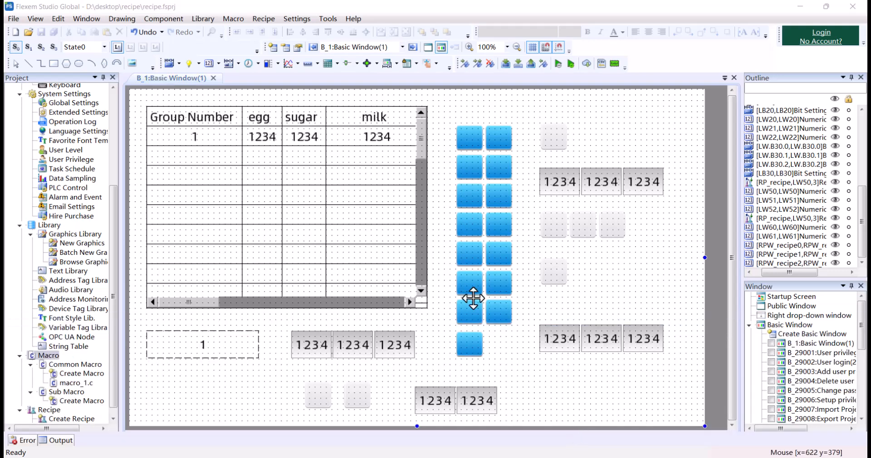
# - Enable the address index on the RPW_recipe0 input and set it to local register LW61
pyautogui.click(312, 345)
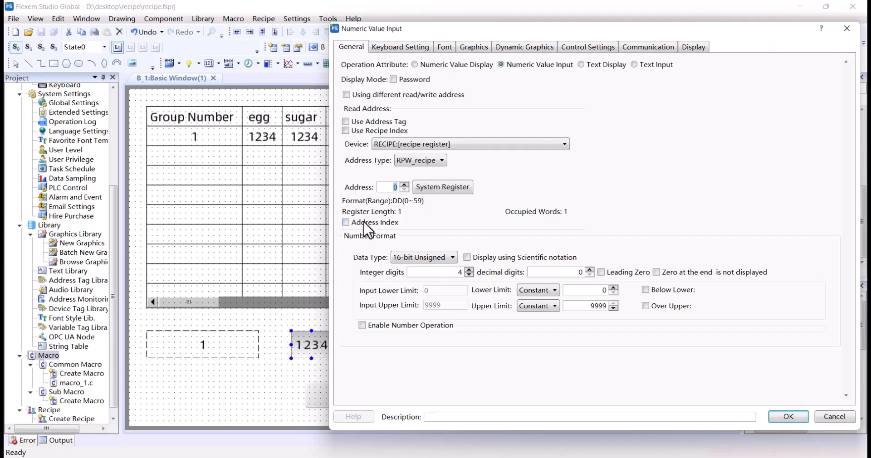
pyautogui.click(365, 224)
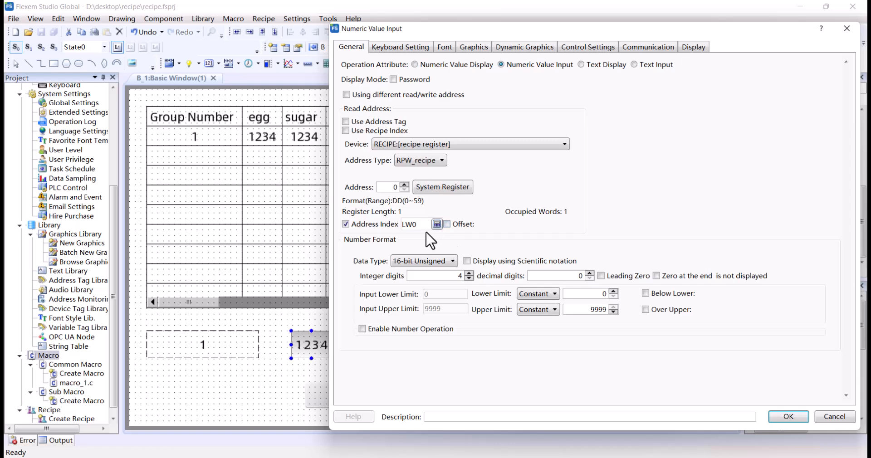
pyautogui.click(437, 224)
pyautogui.write('61')
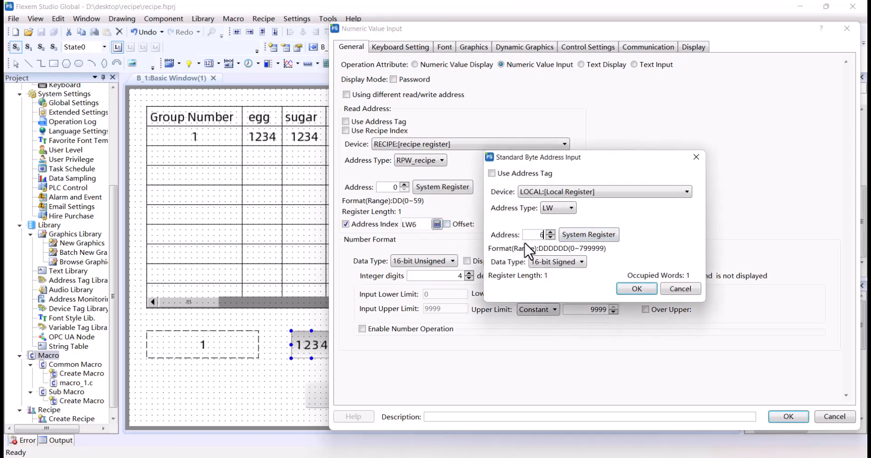
pyautogui.click(631, 288)
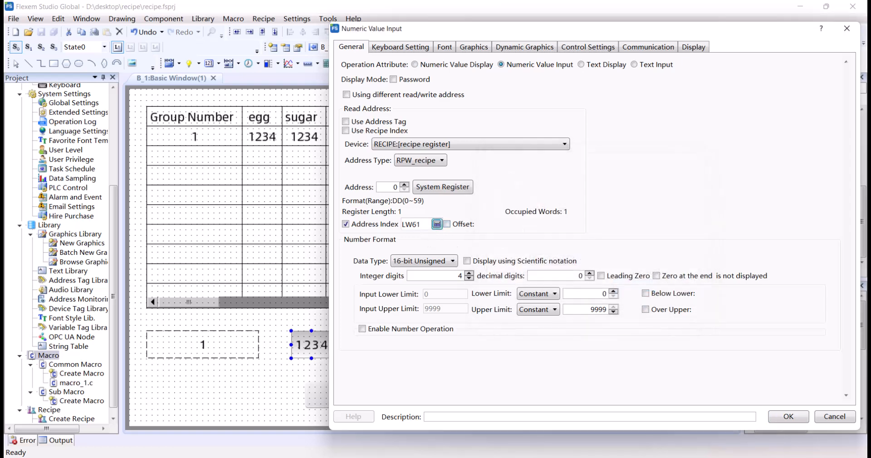
pyautogui.click(789, 417)
# - Enable the address index on the RPW_recipe1 input and set it to local register LW61
pyautogui.click(358, 350)
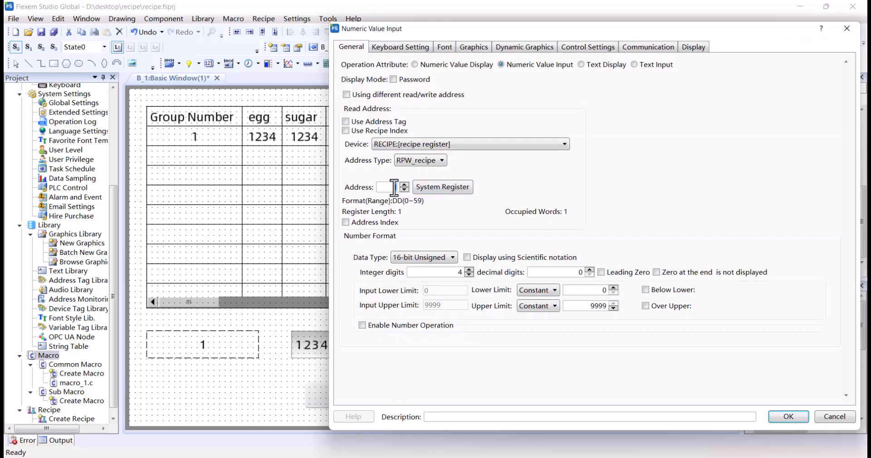
pyautogui.click(394, 223)
pyautogui.click(437, 224)
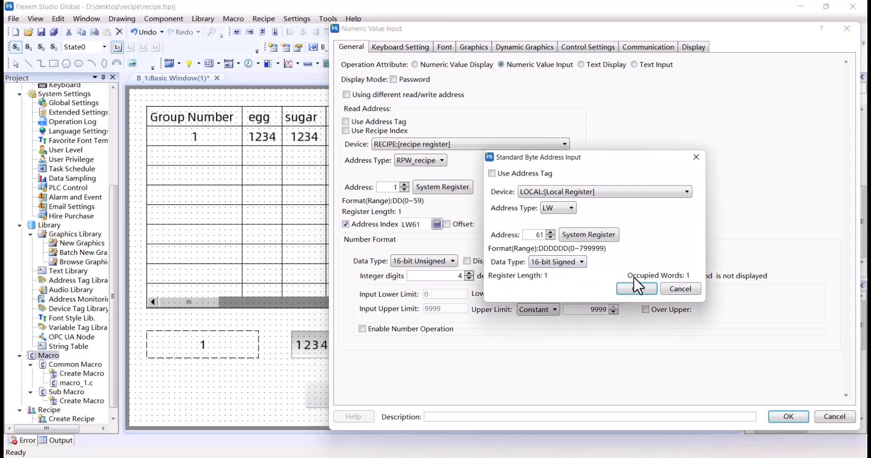
pyautogui.click(641, 286)
pyautogui.click(789, 416)
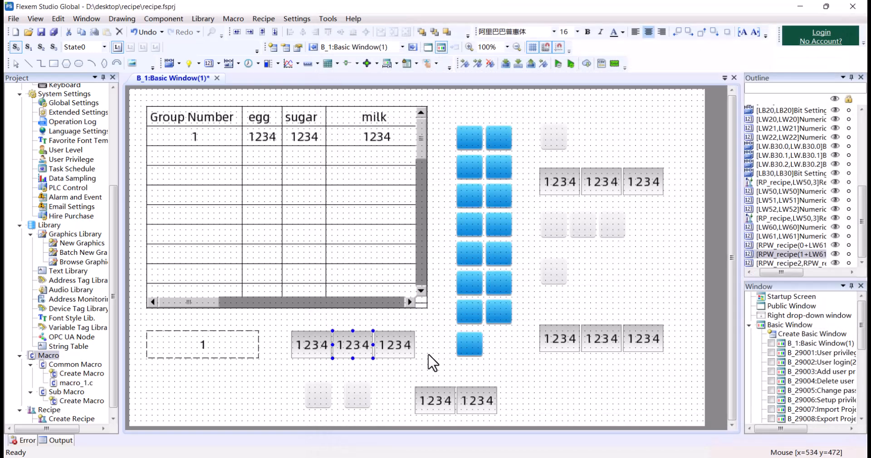
# - Enable the address index on the RPW_recipe2 input and set it to local register LW61
pyautogui.doubleClick(394, 341)
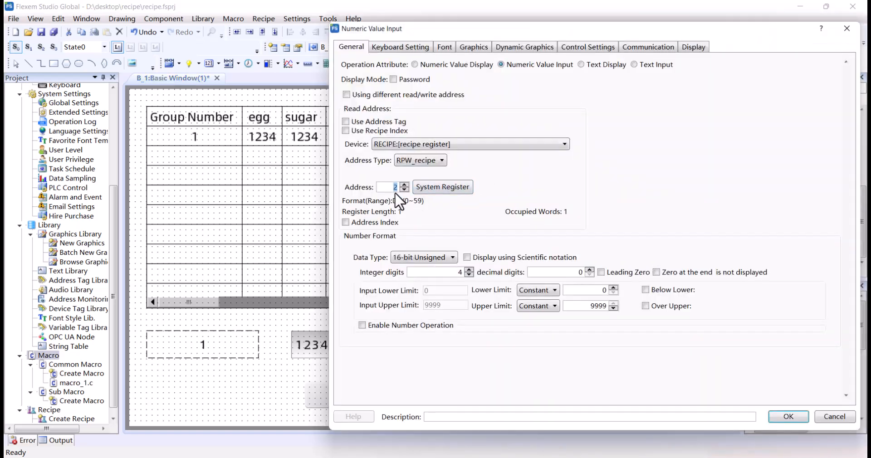
pyautogui.click(393, 222)
pyautogui.click(437, 224)
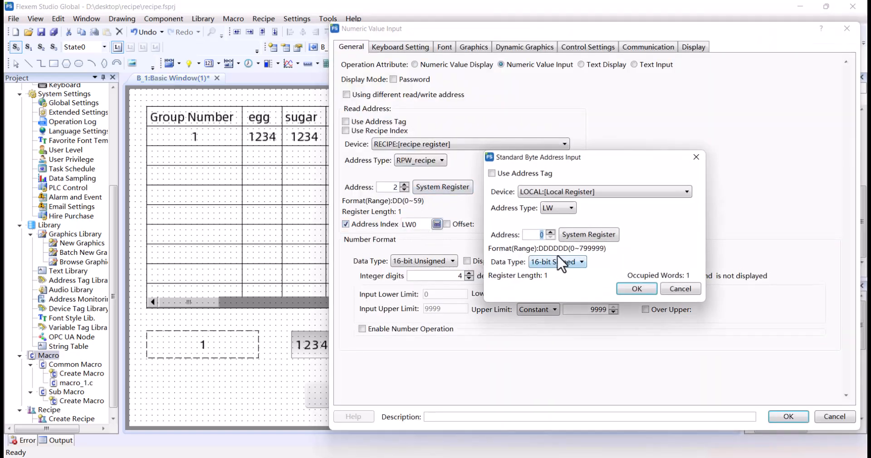
pyautogui.click(634, 287)
pyautogui.click(783, 416)
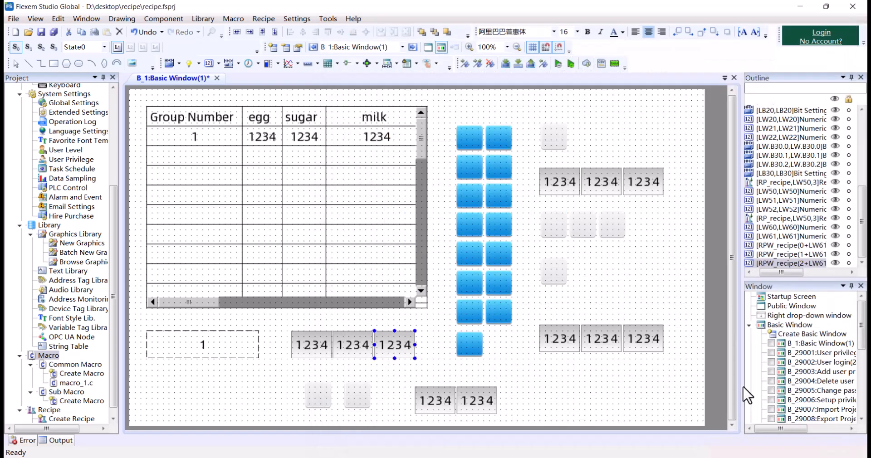
pyautogui.click(525, 375)
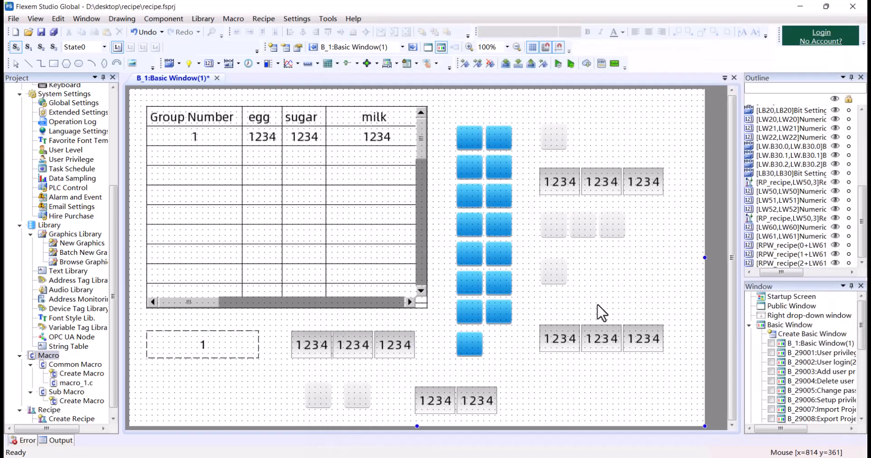
# - Add a timer to Basic Window 1 that triggers when the window is open and runs macro_1
pyautogui.doubleClick(583, 235)
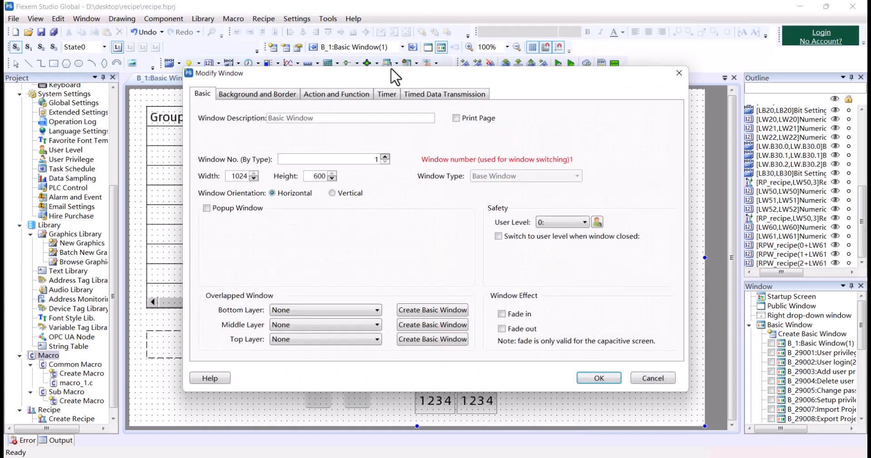
pyautogui.click(387, 94)
pyautogui.click(625, 217)
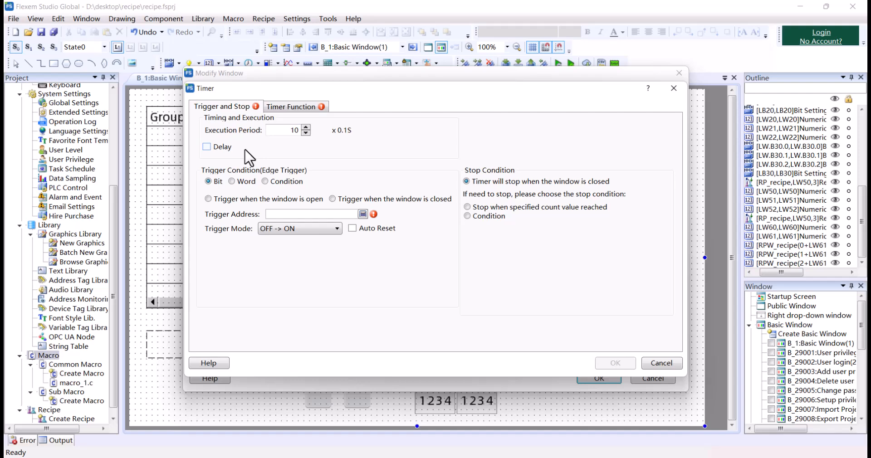
pyautogui.click(231, 200)
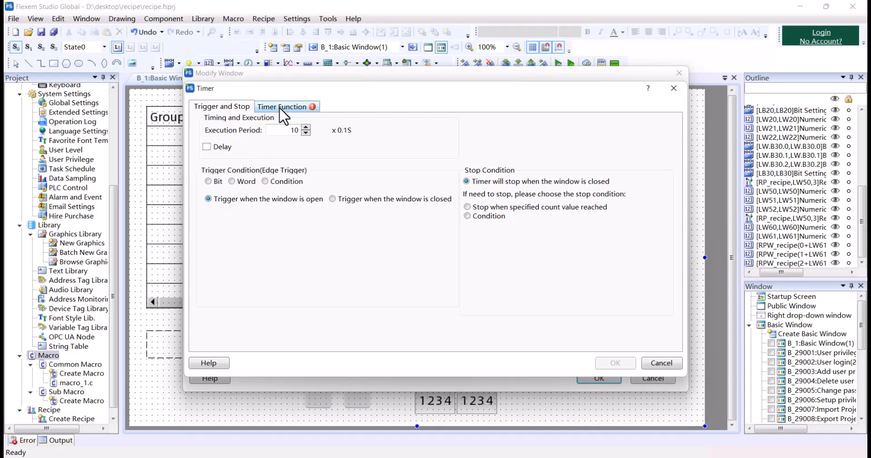
pyautogui.click(284, 108)
pyautogui.click(247, 126)
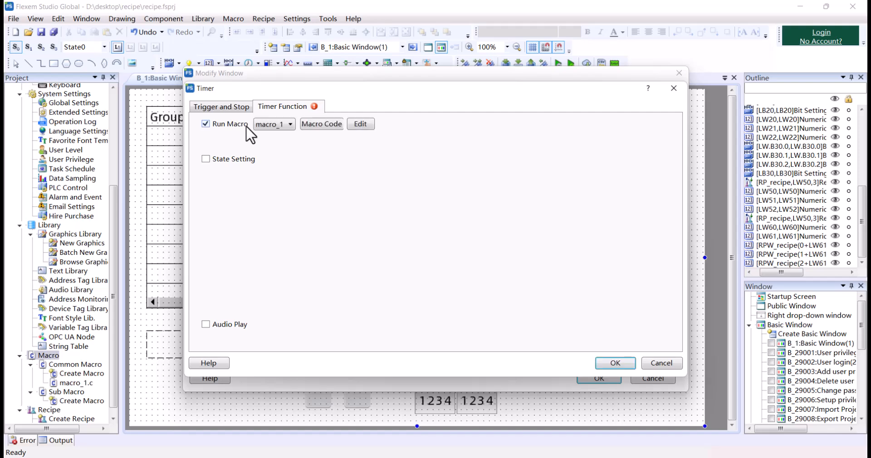
pyautogui.click(621, 364)
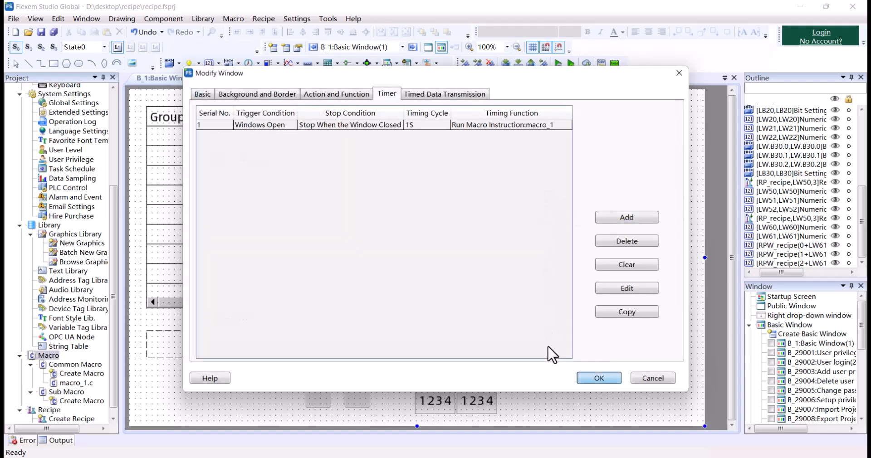
pyautogui.click(599, 378)
# - Start the offline simulation, clearing all records except recipe data, and set the LW60 input to 1
pyautogui.click(558, 63)
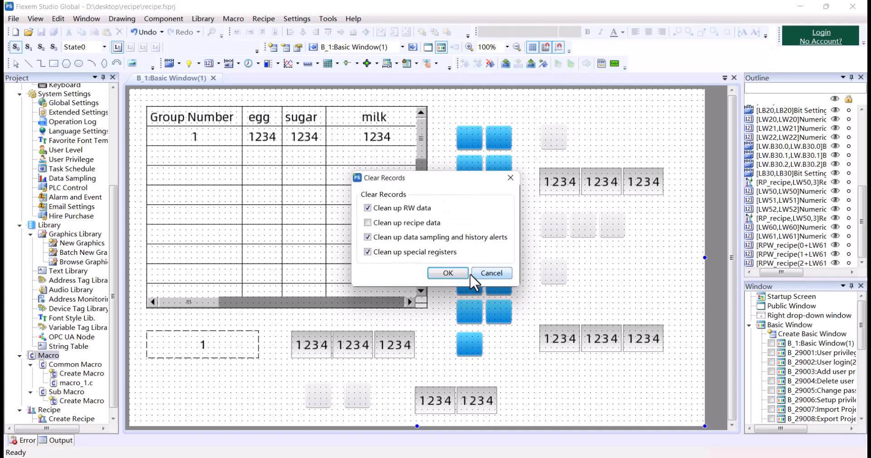
pyautogui.click(457, 273)
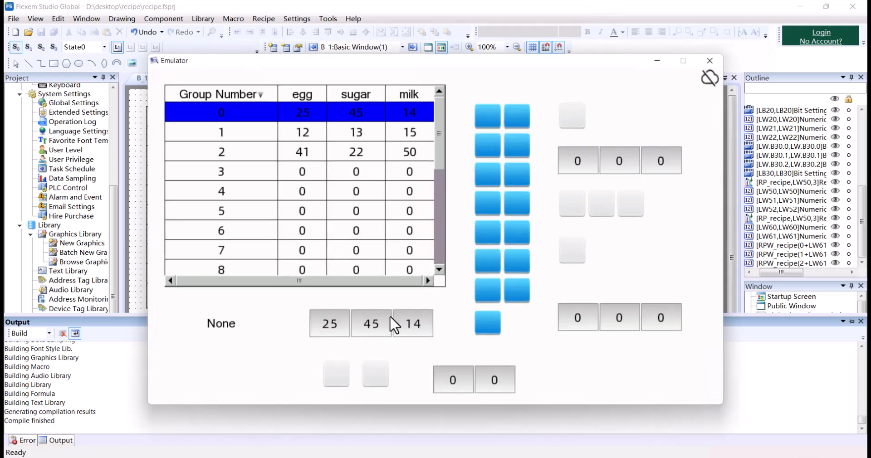
pyautogui.click(447, 380)
pyautogui.click(510, 300)
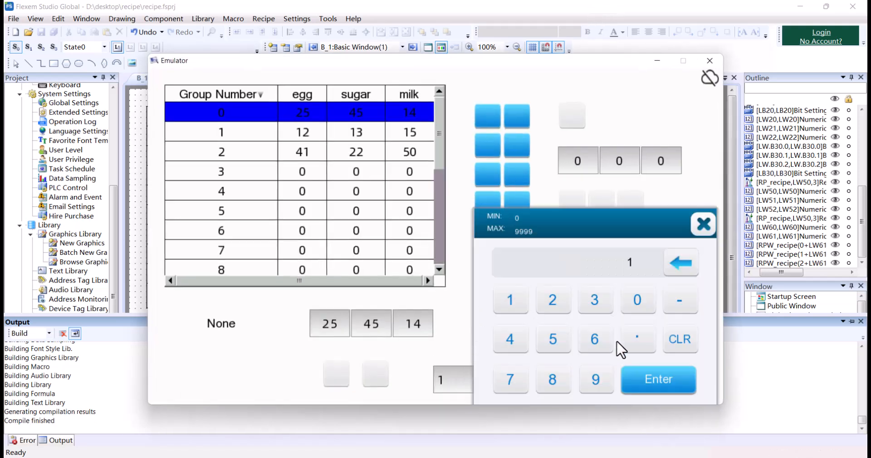
pyautogui.click(651, 381)
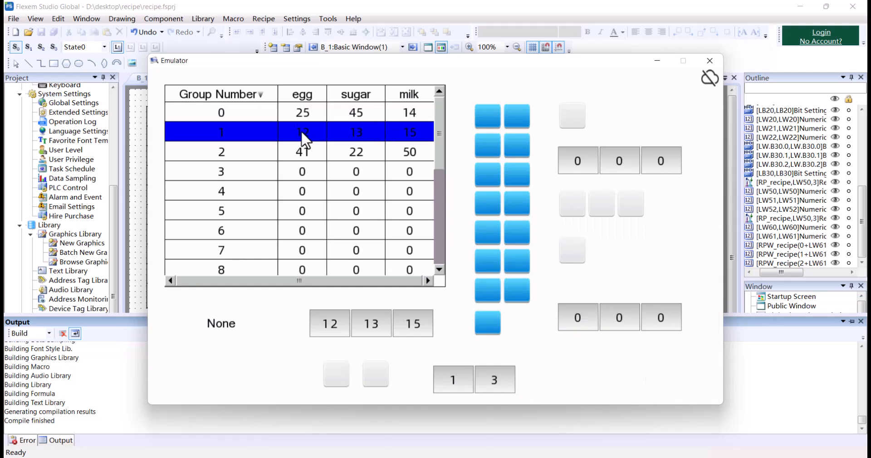
# - Test the LW60 input in the emulator with values 2, 4 and 3, and close the emulator
pyautogui.click(451, 377)
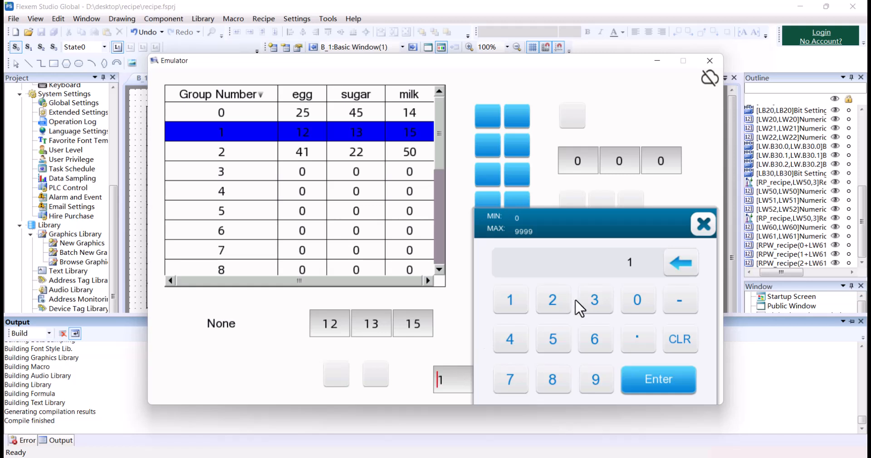
pyautogui.click(680, 375)
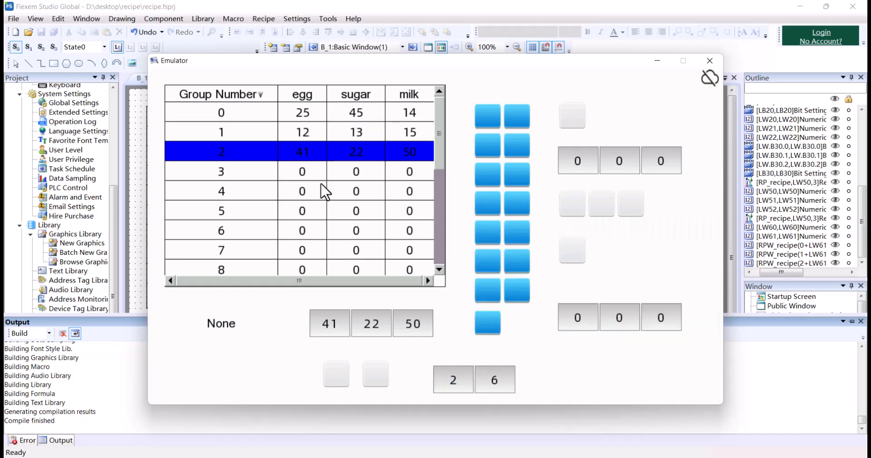
pyautogui.click(443, 386)
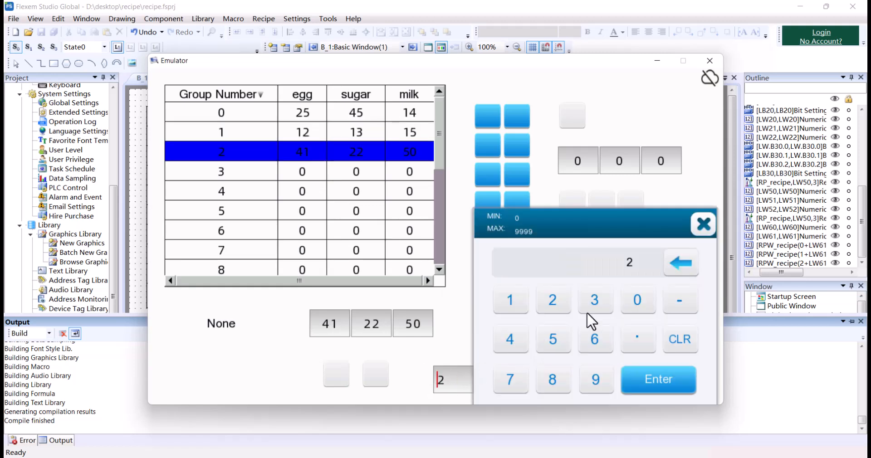
pyautogui.click(512, 349)
pyautogui.click(656, 385)
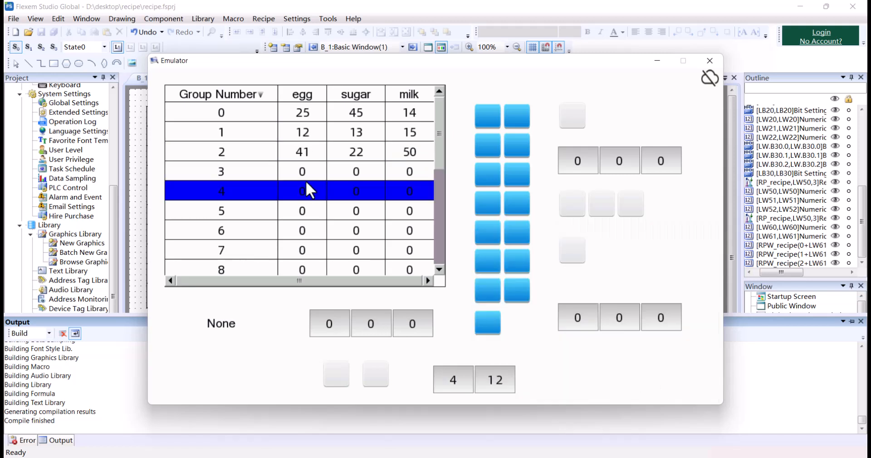
pyautogui.click(458, 384)
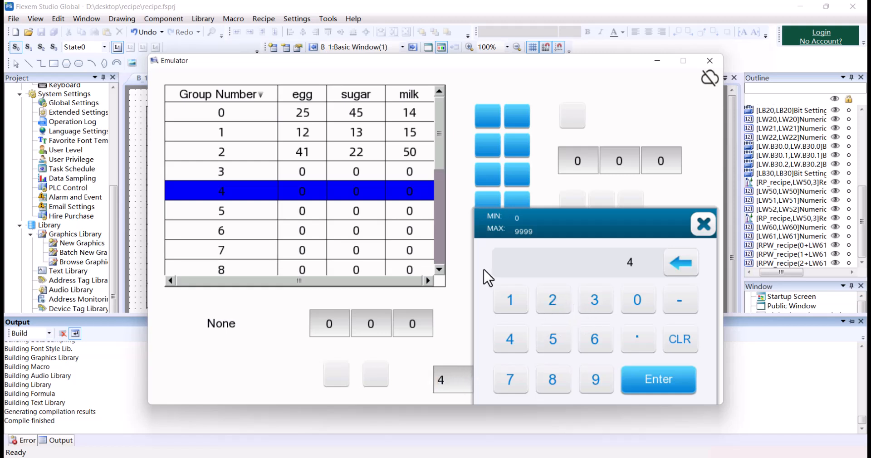
pyautogui.click(593, 300)
pyautogui.click(650, 386)
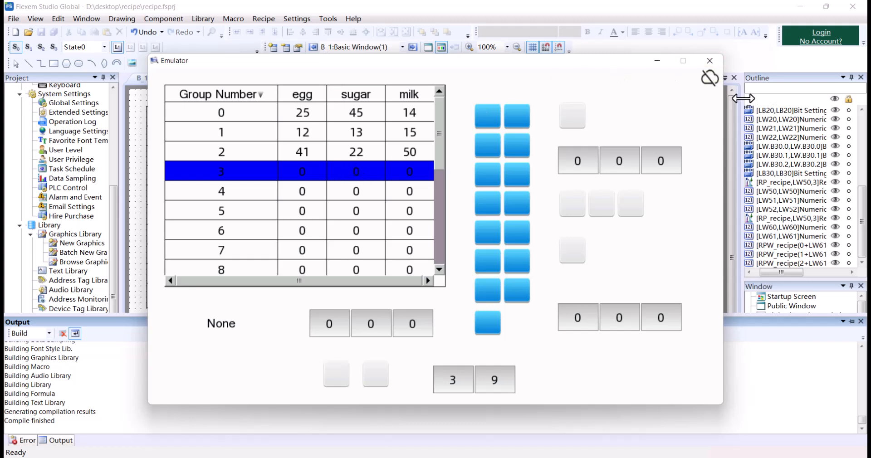
pyautogui.click(715, 61)
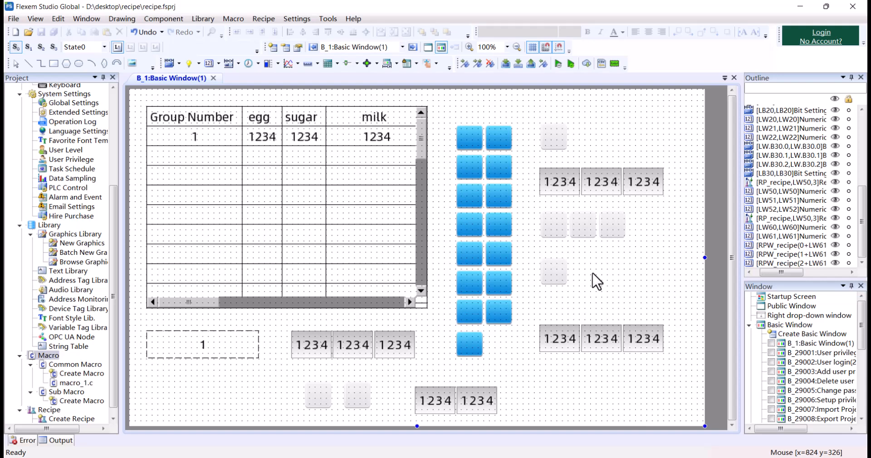
pyautogui.click(300, 19)
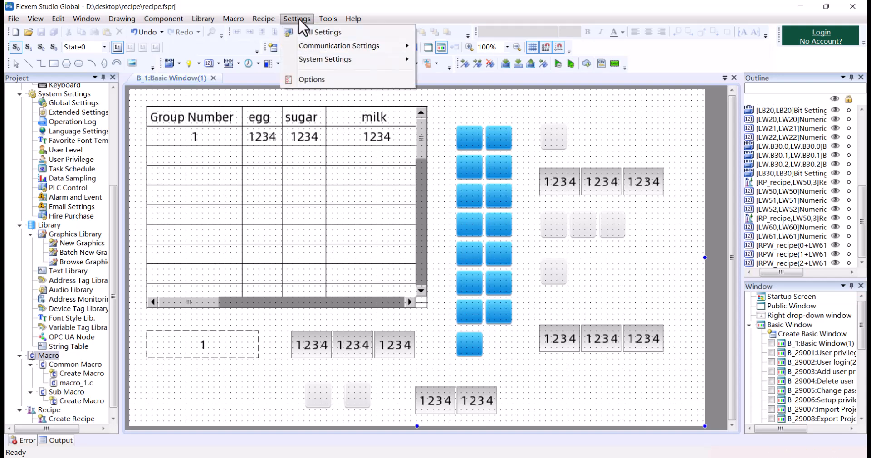
pyautogui.moveTo(331, 17)
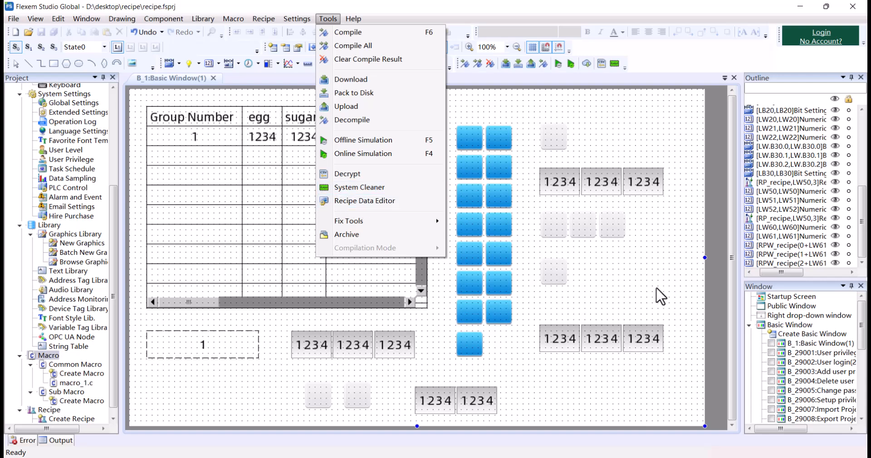
pyautogui.click(664, 298)
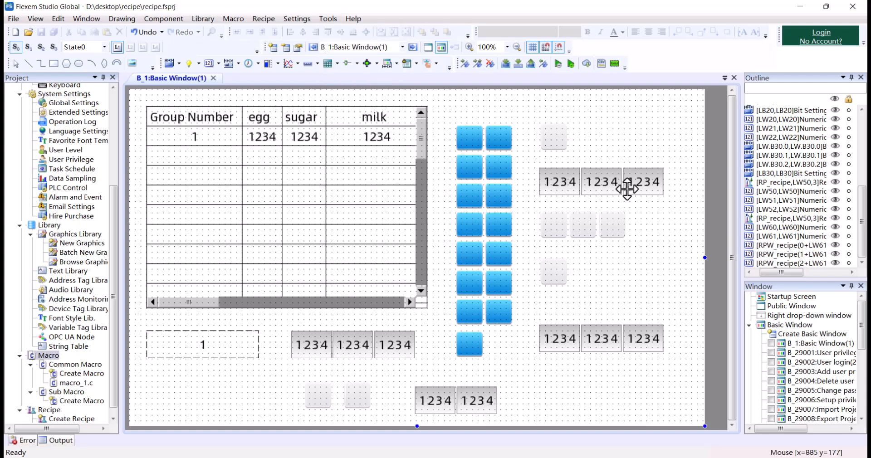
# - Download the project over Ethernet to the HMI at 192.168.1.200, scanning with the VMware Network Adapter VMnet2
pyautogui.click(507, 64)
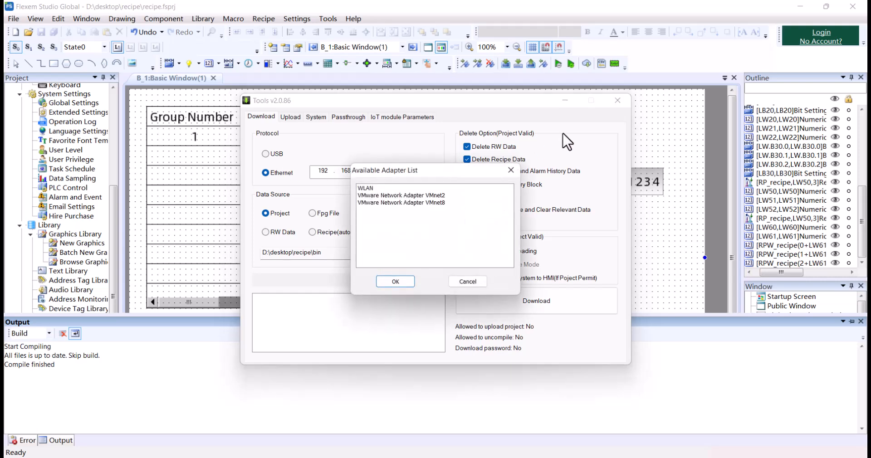
pyautogui.click(402, 196)
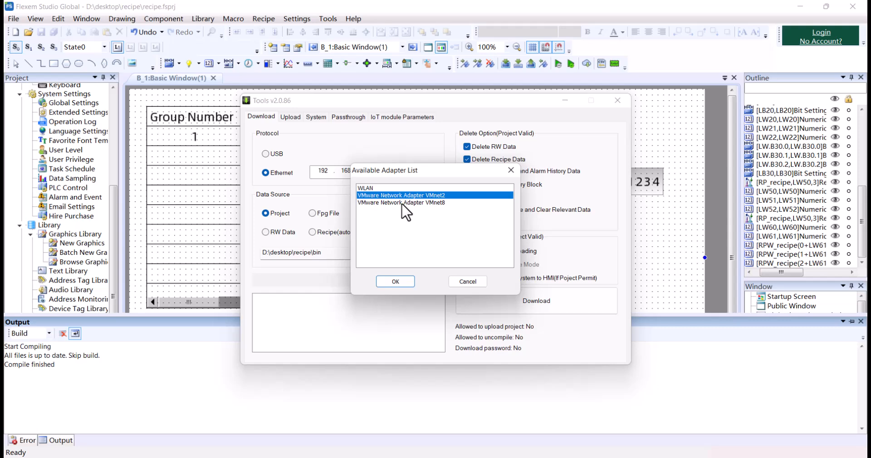
pyautogui.click(396, 282)
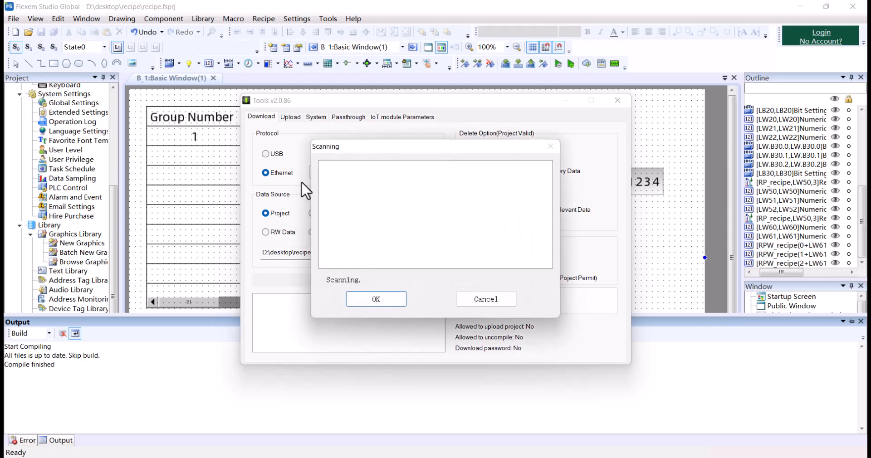
pyautogui.click(375, 169)
pyautogui.click(369, 301)
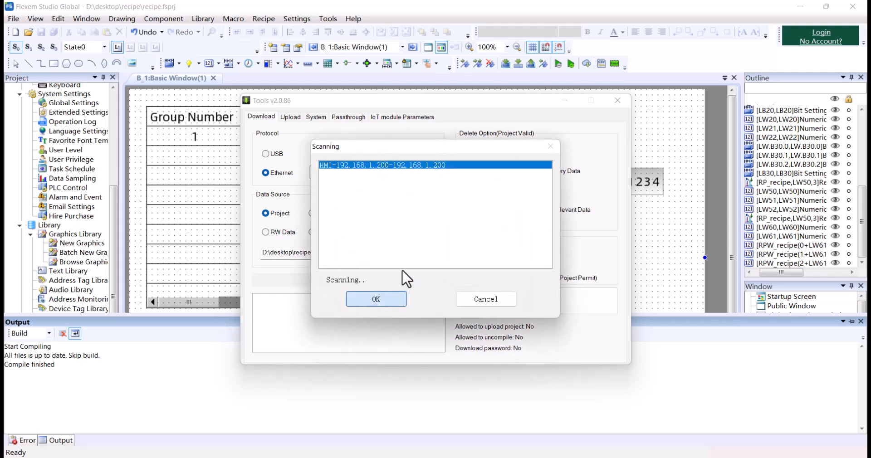
pyautogui.click(515, 310)
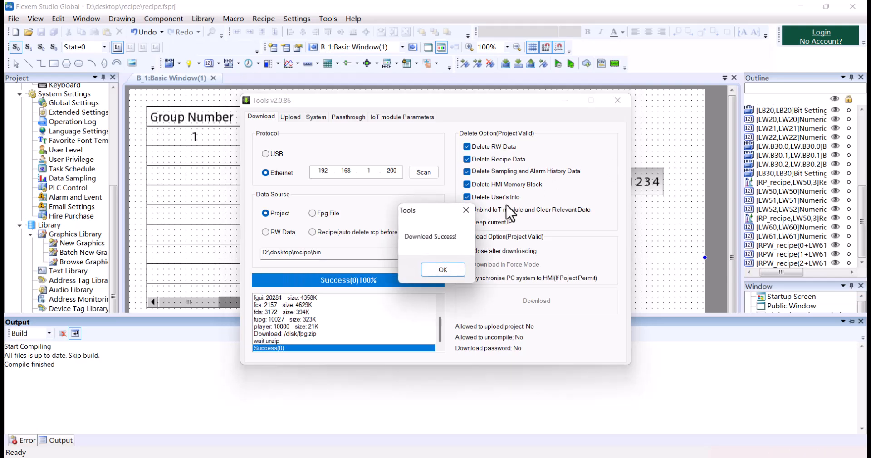
pyautogui.click(444, 268)
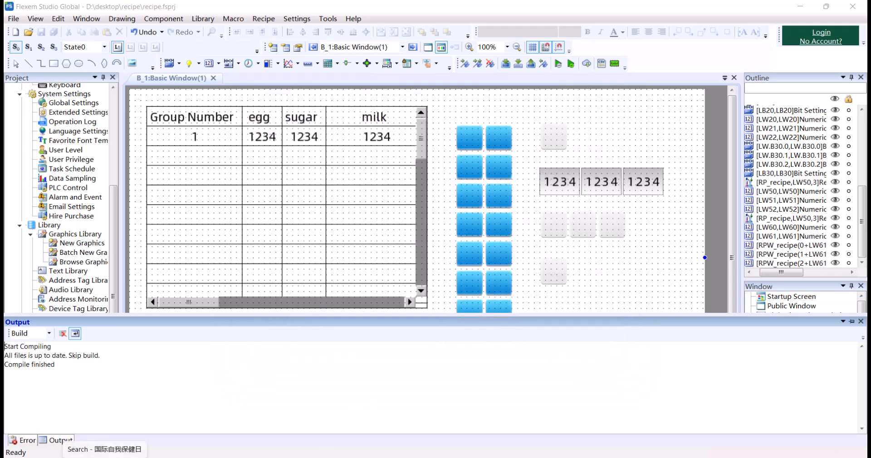
# - Switch to VNC Viewer, try to connect to 192.168.0.200, and close the viewer
pyautogui.press('super')
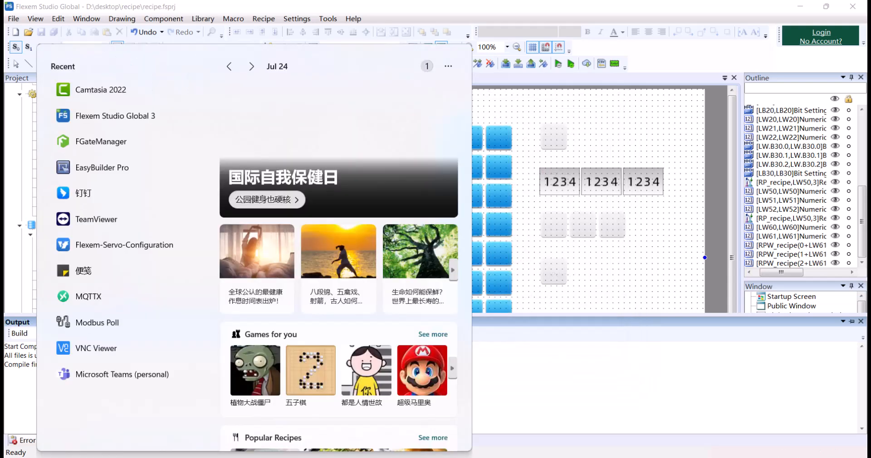
pyautogui.write('VNC')
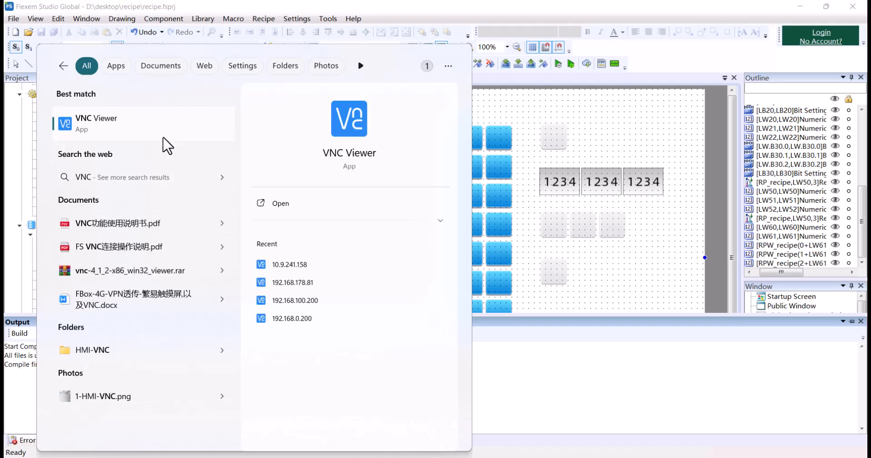
pyautogui.click(191, 139)
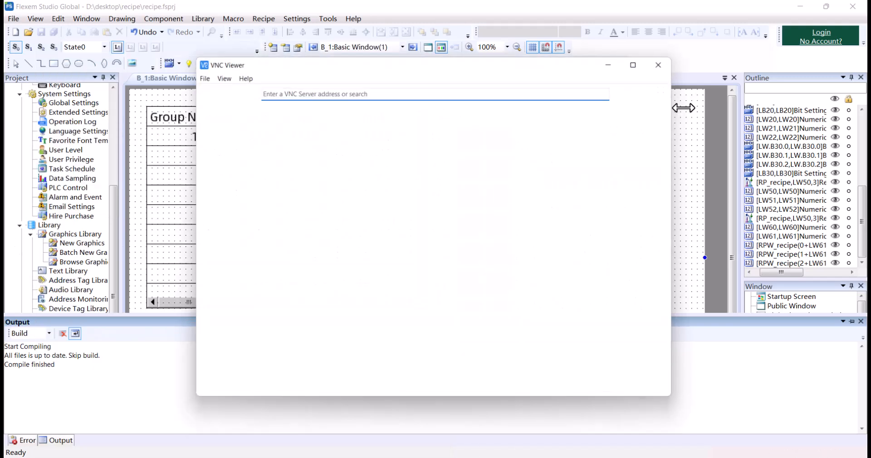
pyautogui.click(349, 89)
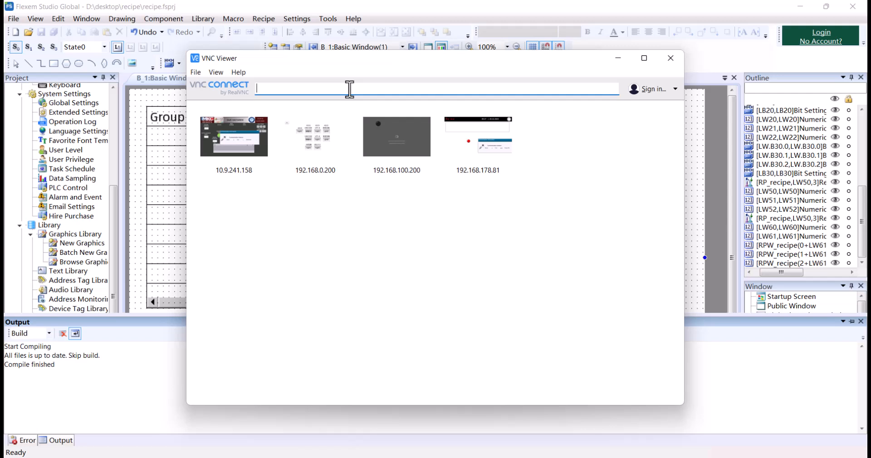
pyautogui.write('192.1')
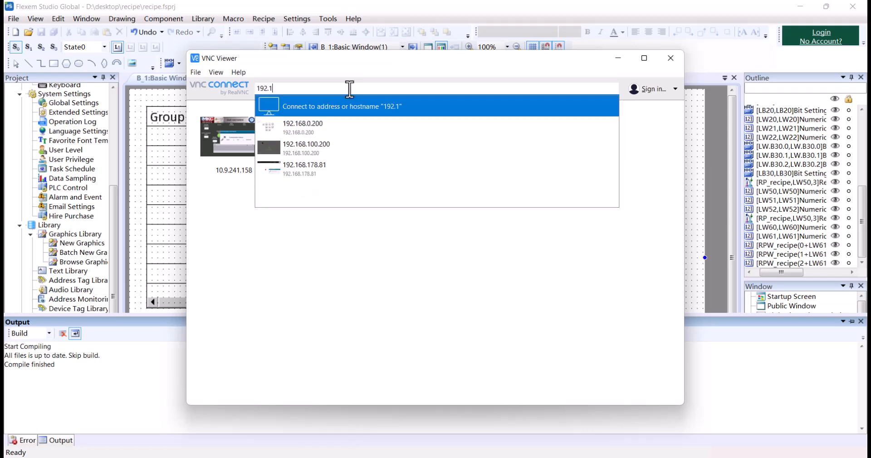
pyautogui.write('68.1')
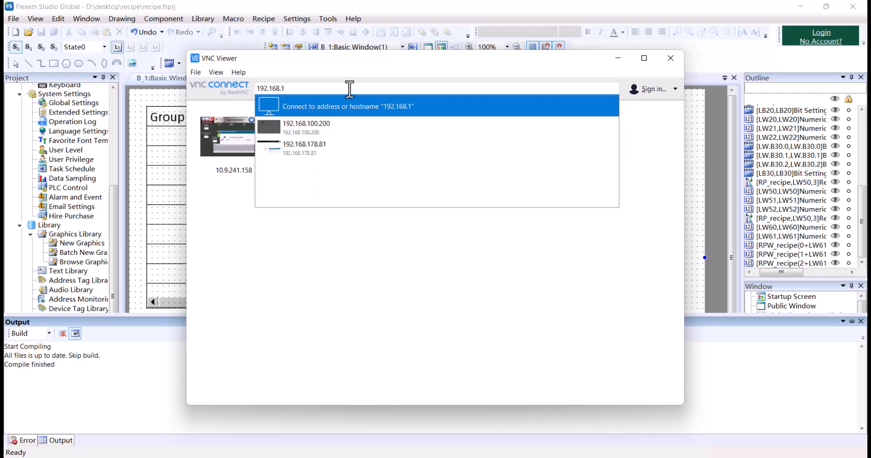
pyautogui.press('BackSpace')
pyautogui.write('0.200')
pyautogui.press('Return')
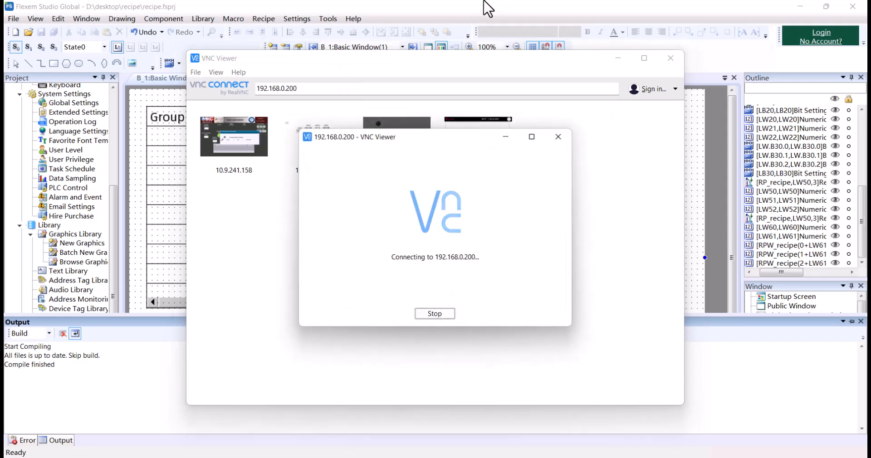
pyautogui.click(541, 253)
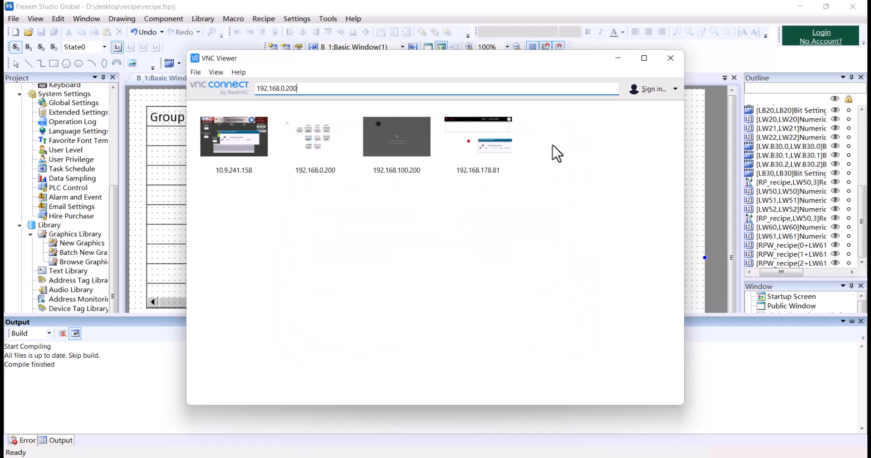
pyautogui.click(670, 58)
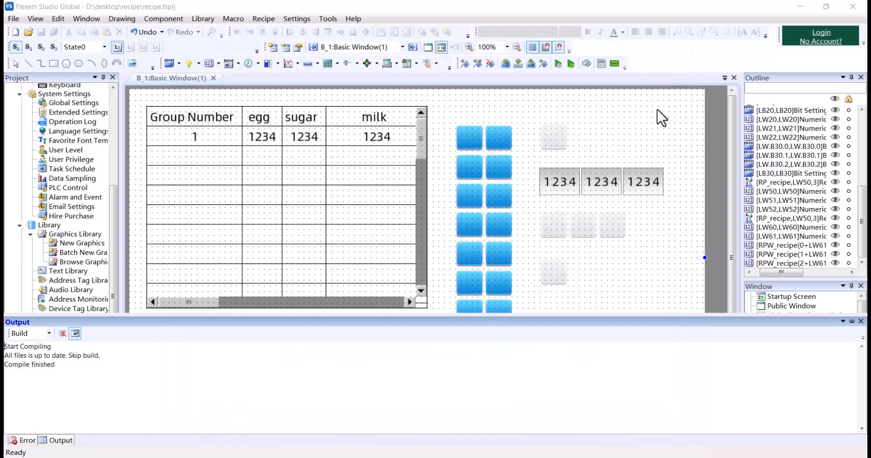
# - Add a Window Initialize bit-setting action to the Public Window and choose the local SRB address type for its bit
pyautogui.click(787, 309)
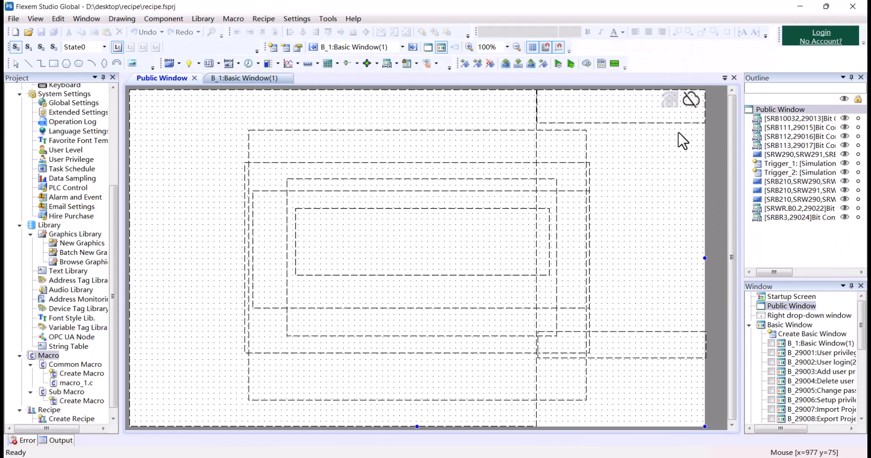
pyautogui.doubleClick(707, 165)
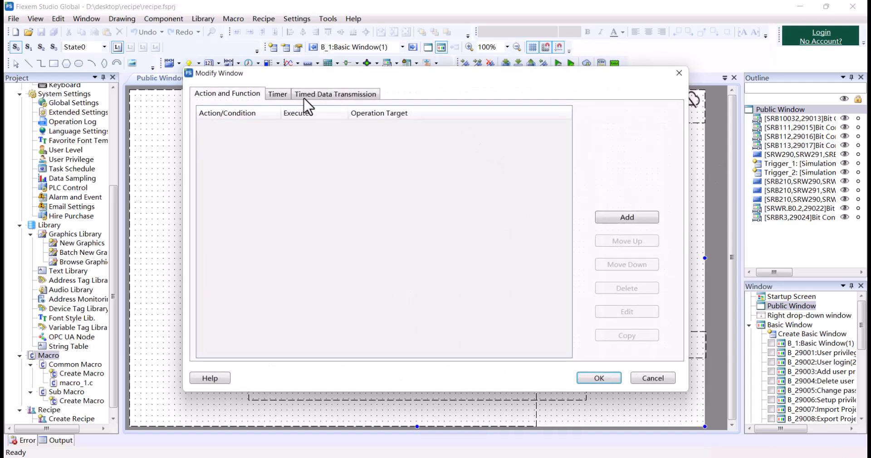
pyautogui.click(598, 216)
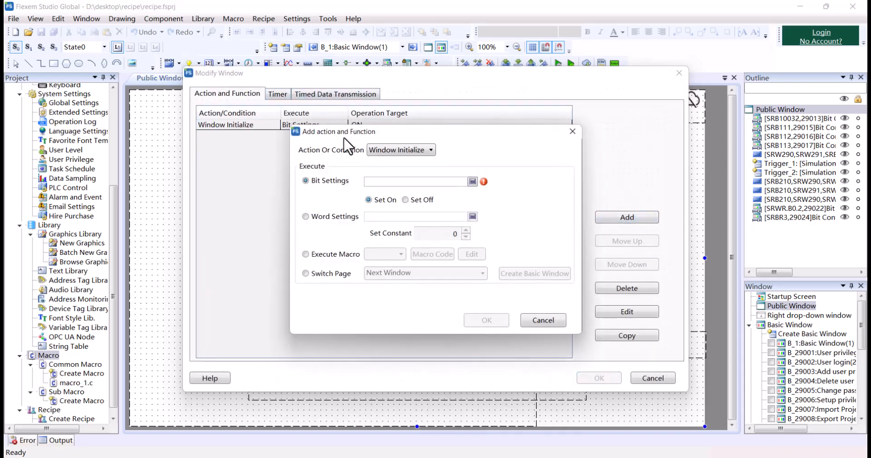
pyautogui.doubleClick(388, 182)
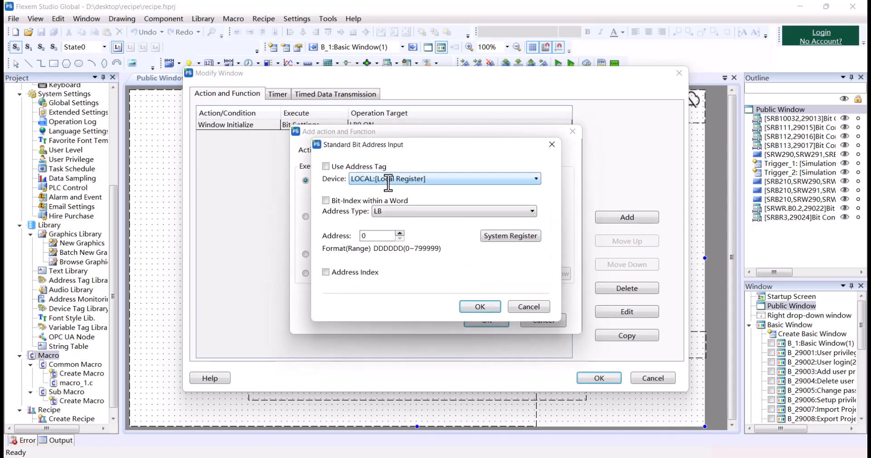
pyautogui.click(388, 210)
pyautogui.click(384, 239)
pyautogui.doubleClick(373, 236)
pyautogui.press('capslock')
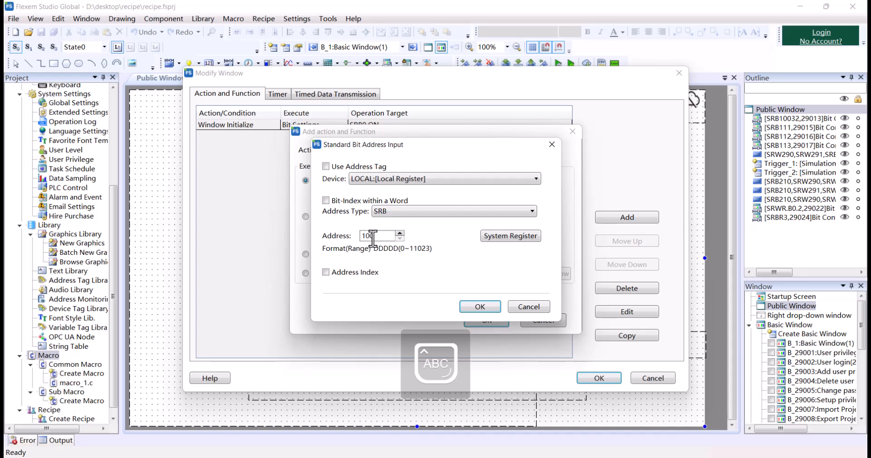
# - Assign system register SRB10020 (VNC start or close) to the action's Set On bit and confirm the window settings
pyautogui.click(517, 236)
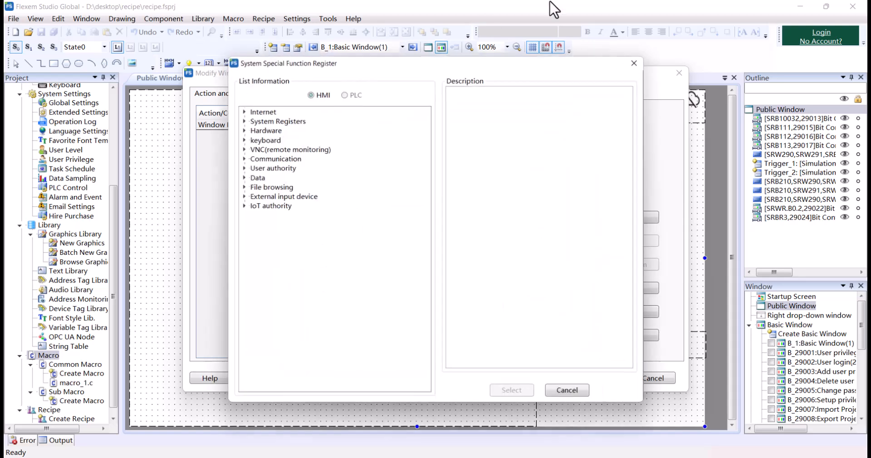
pyautogui.click(242, 148)
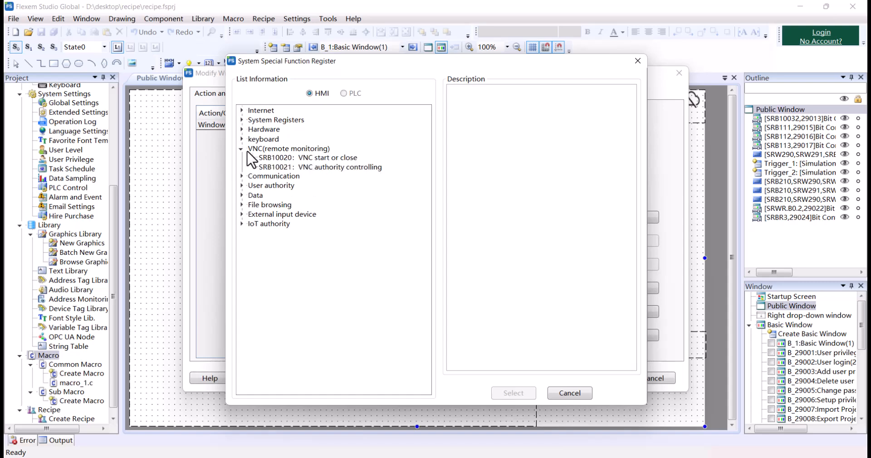
pyautogui.click(314, 157)
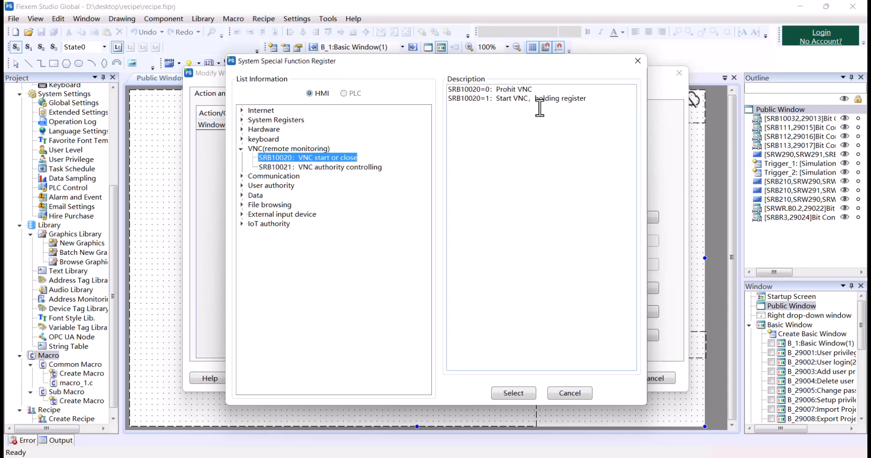
pyautogui.click(530, 393)
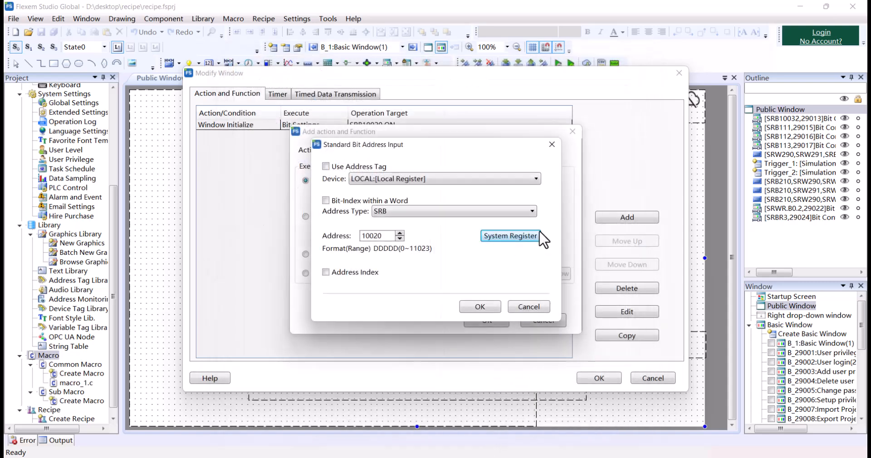
pyautogui.click(481, 311)
pyautogui.click(483, 315)
pyautogui.click(596, 379)
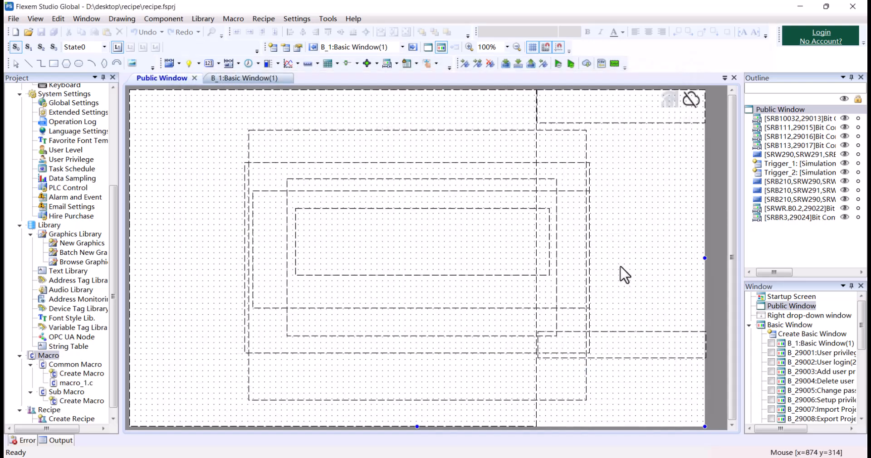
# - Download the project over Ethernet to the HMI at 192.168.0.200, scanning with the VMware Network Adapter VMnet2
pyautogui.click(517, 63)
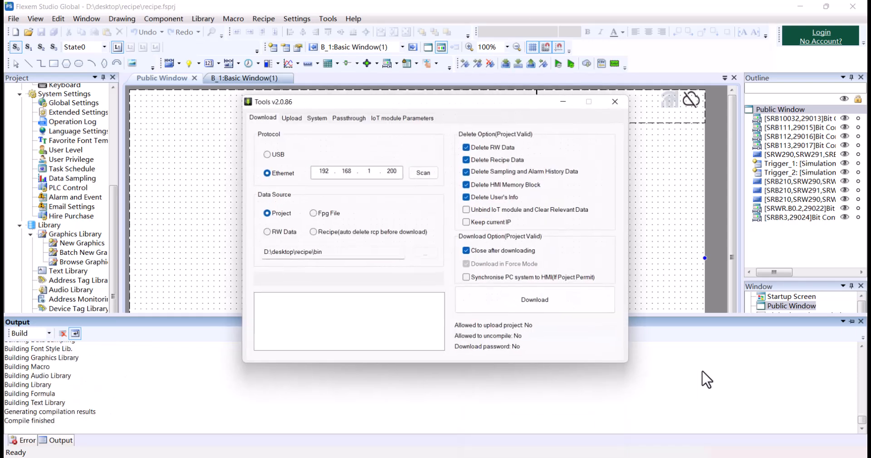
pyautogui.click(428, 174)
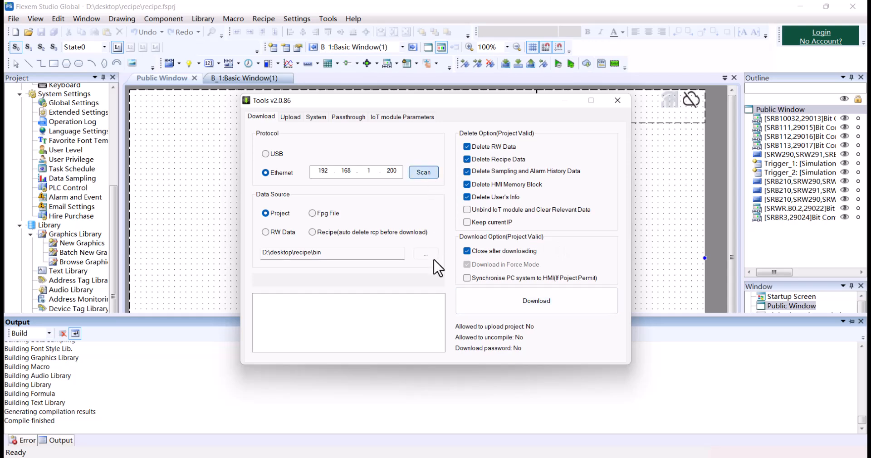
pyautogui.click(400, 196)
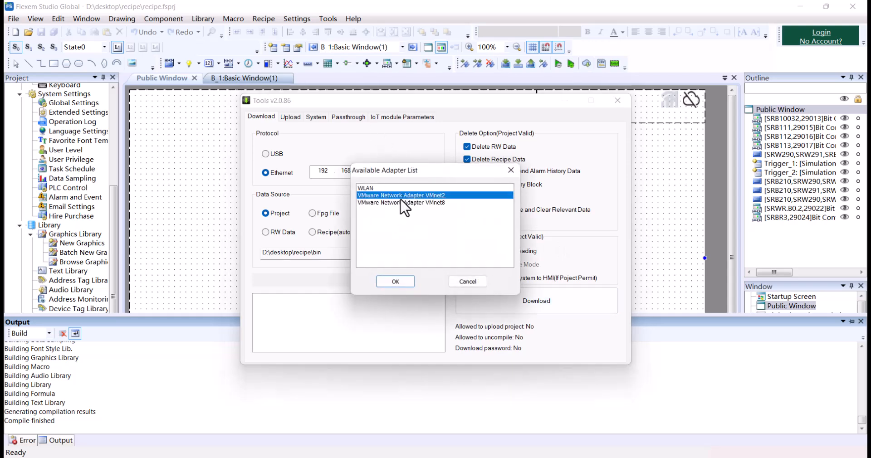
pyautogui.click(392, 279)
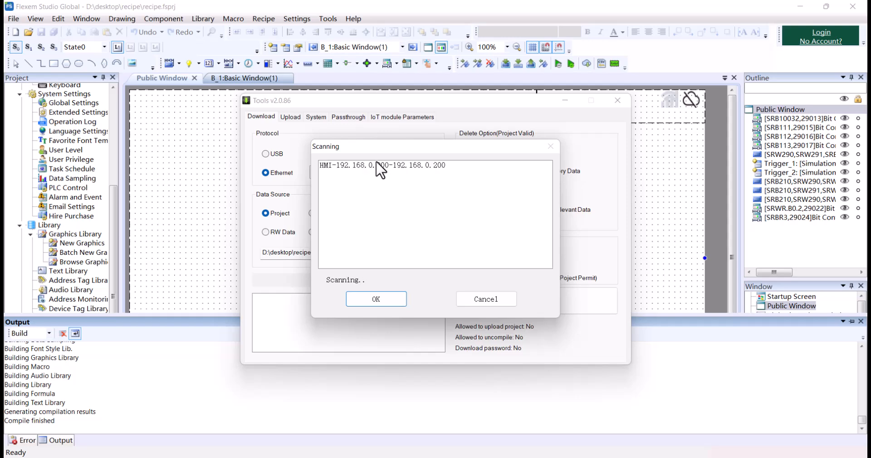
pyautogui.click(375, 166)
pyautogui.click(378, 294)
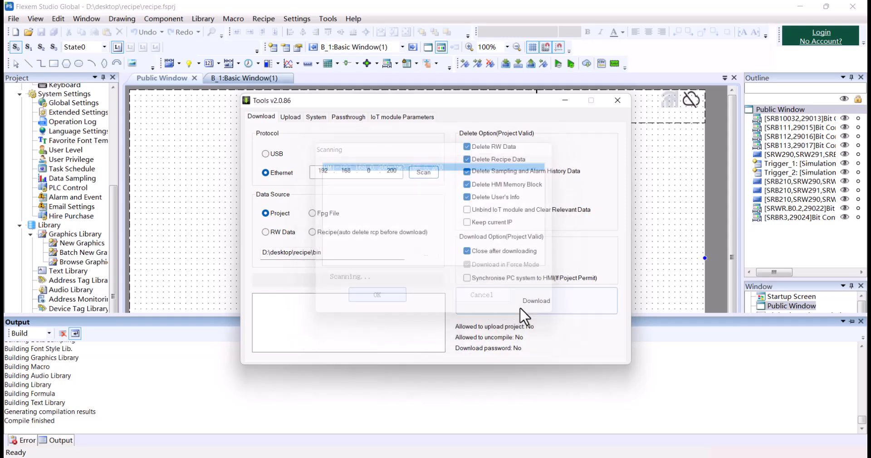
pyautogui.click(526, 303)
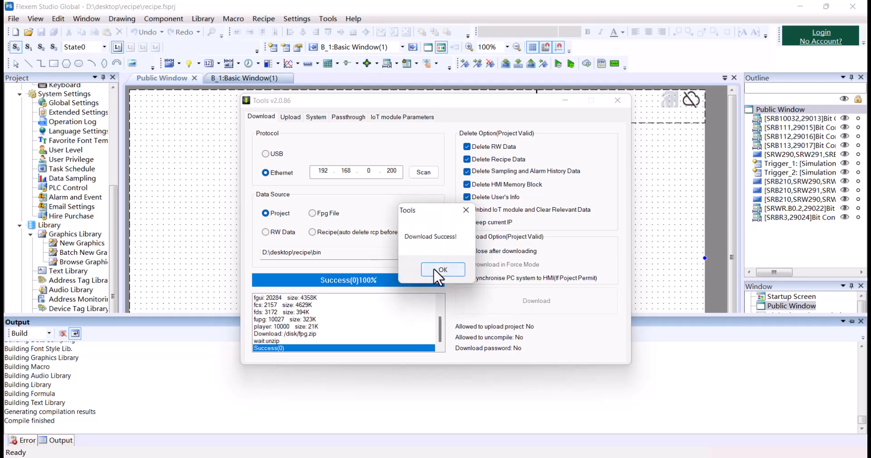
pyautogui.click(434, 269)
# - Switch to VNC Viewer and connect to 192.168.0.200, accepting the unencrypted connection and confirming the authentication
pyautogui.press('super')
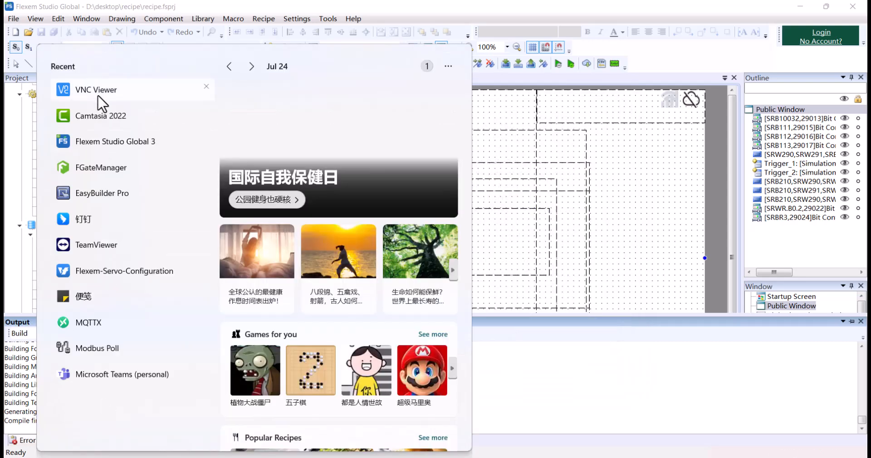
pyautogui.click(96, 90)
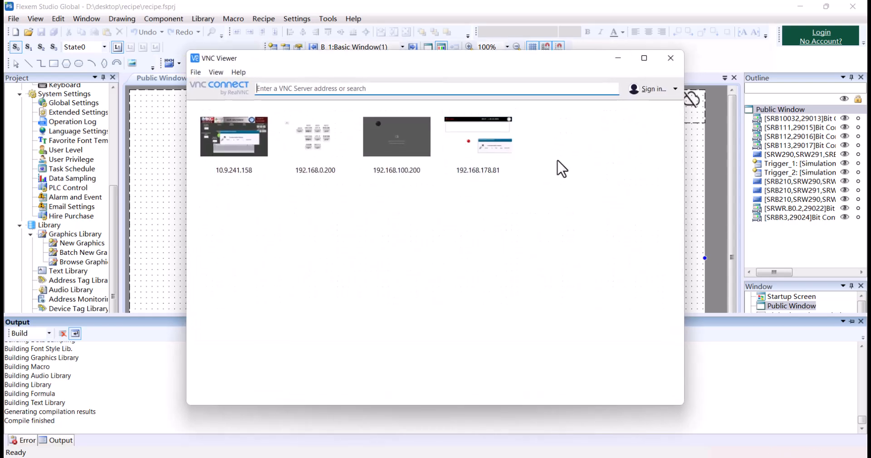
pyautogui.click(302, 147)
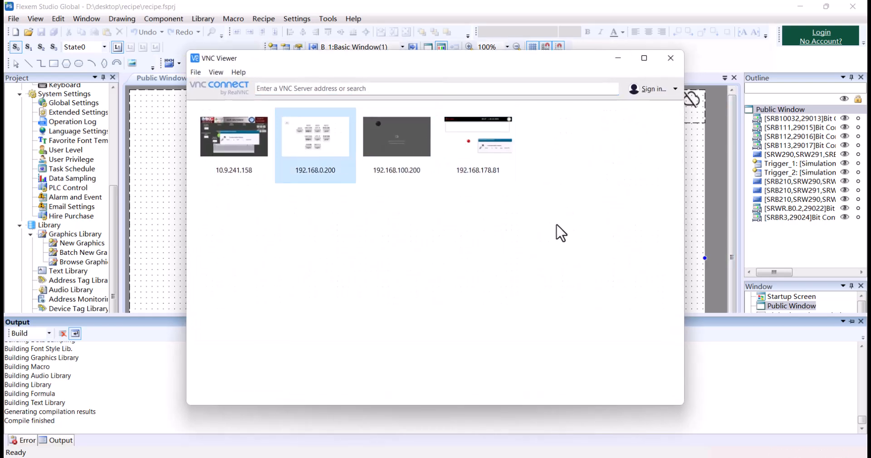
pyautogui.press('Return')
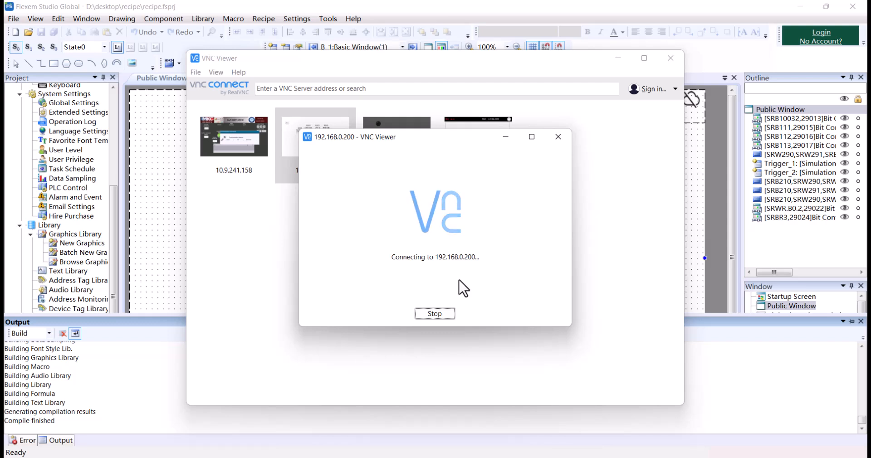
pyautogui.click(541, 252)
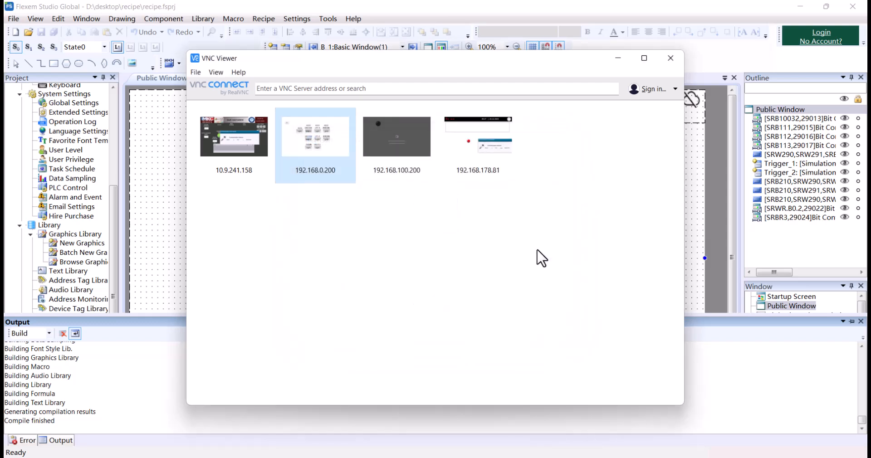
pyautogui.doubleClick(323, 152)
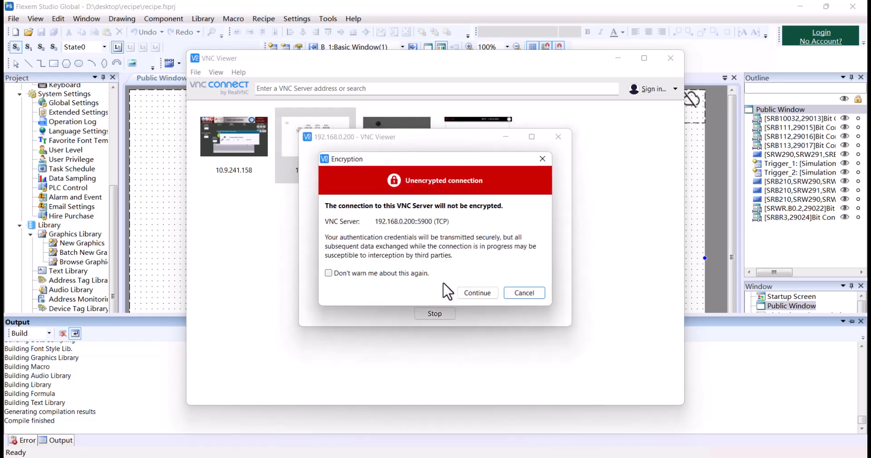
pyautogui.click(469, 293)
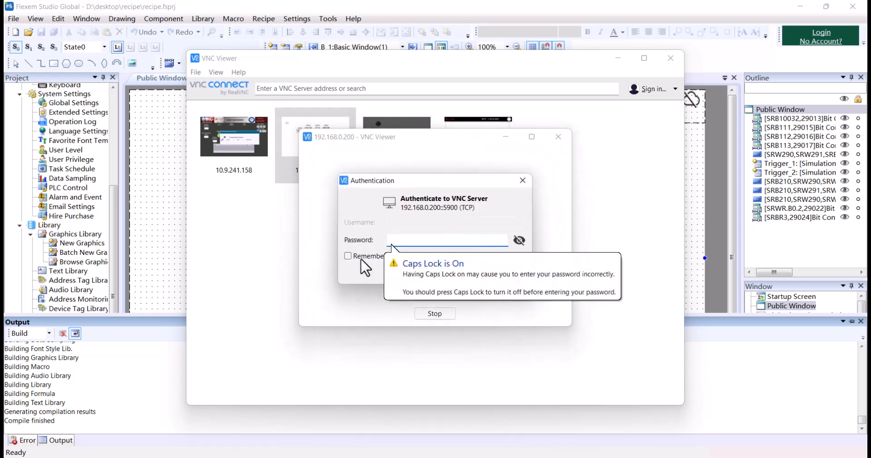
pyautogui.press('capslock')
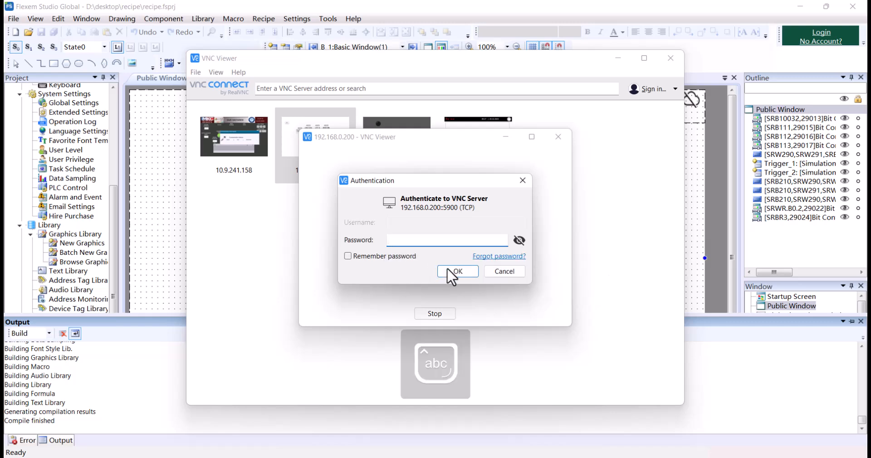
pyautogui.click(464, 269)
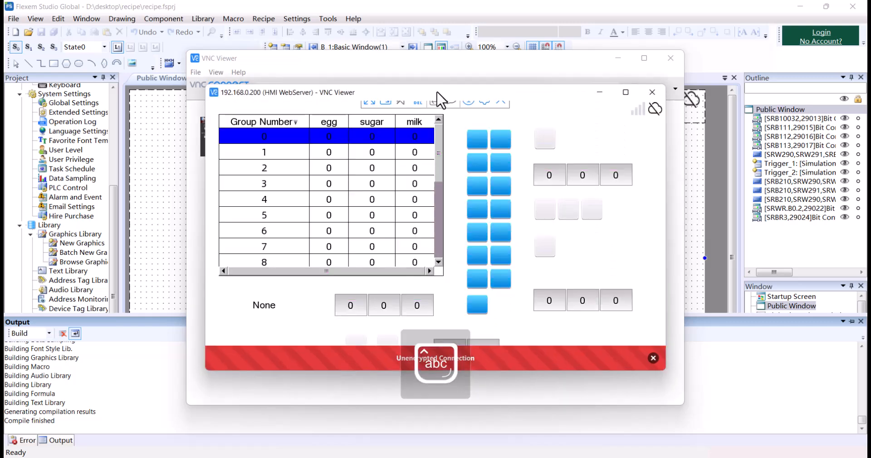
# - Set the egg value of recipe group 0 to 23 and of group 1 to 56 on the remote HMI screen
pyautogui.moveTo(437, 92)
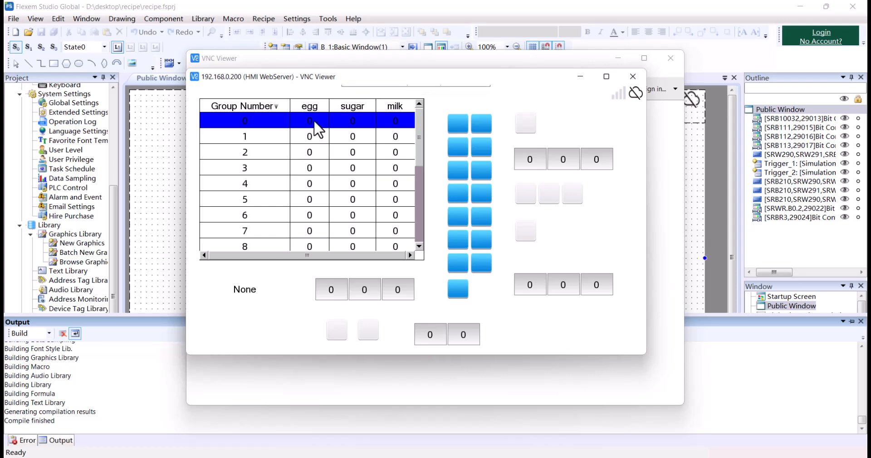
pyautogui.click(314, 122)
pyautogui.click(392, 185)
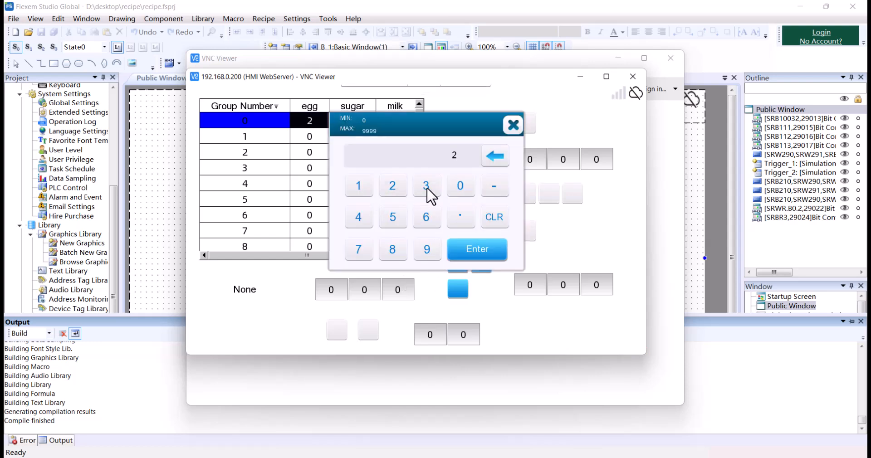
pyautogui.click(426, 186)
pyautogui.click(460, 250)
pyautogui.click(325, 137)
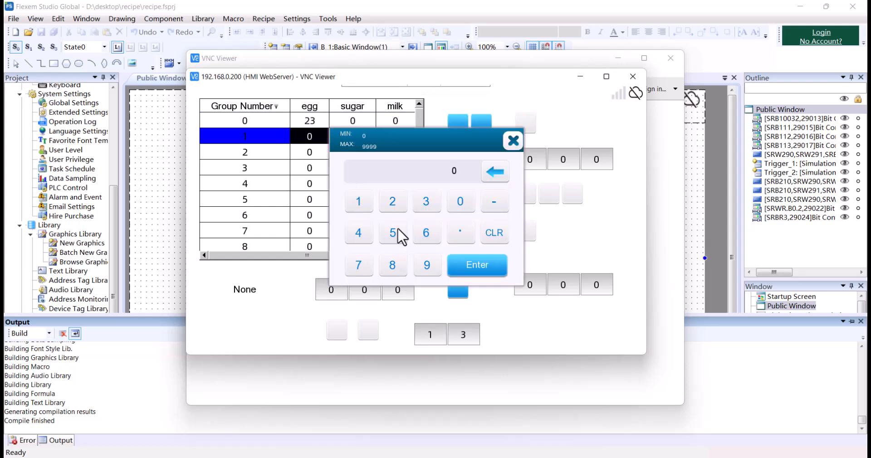
pyautogui.click(393, 233)
pyautogui.click(426, 233)
pyautogui.click(496, 270)
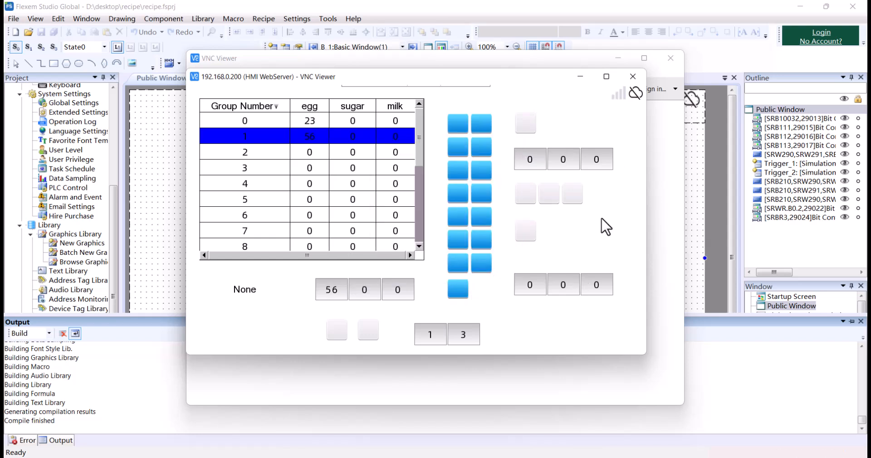
# - Try to upload the recipe data from the HMI at 192.168.0.200, scanning over Ethernet with the VMware Network Adapter VMnet2
pyautogui.click(699, 280)
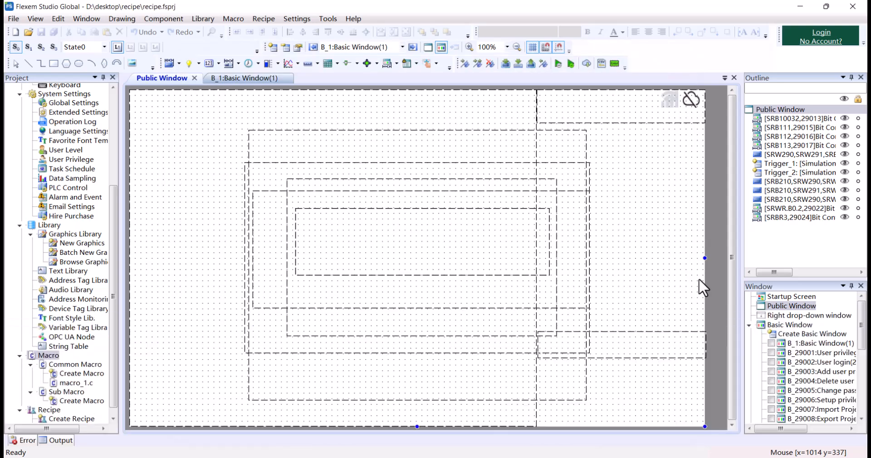
pyautogui.click(530, 64)
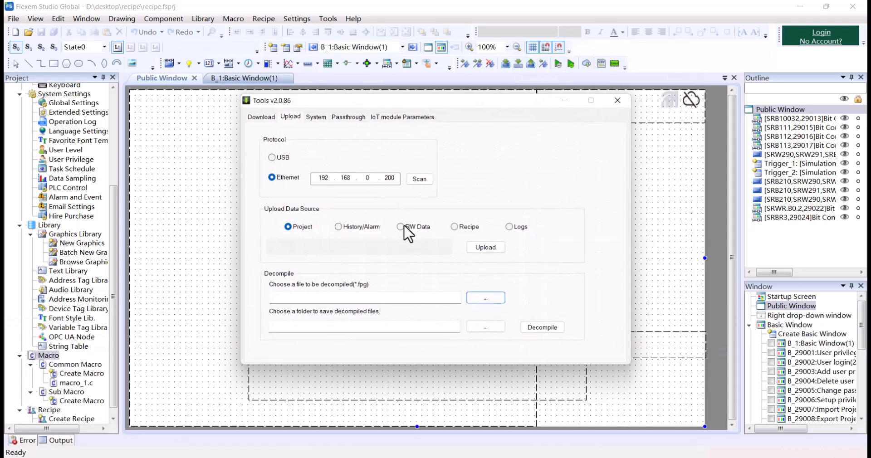
pyautogui.click(467, 228)
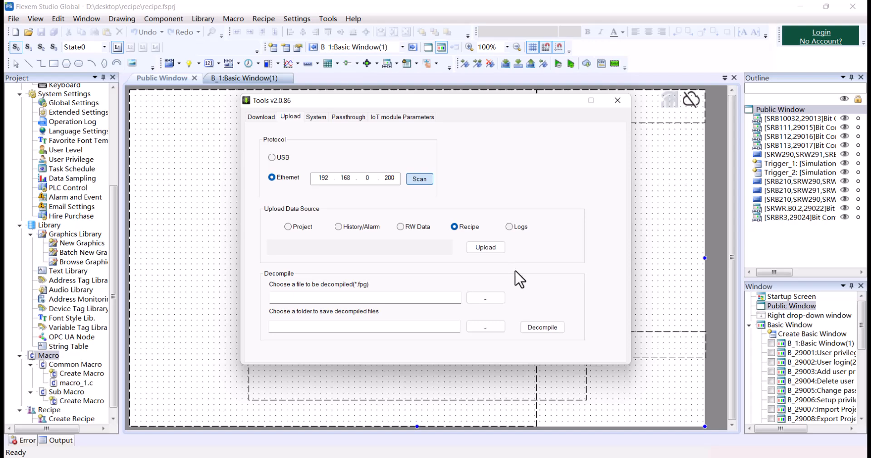
pyautogui.click(422, 195)
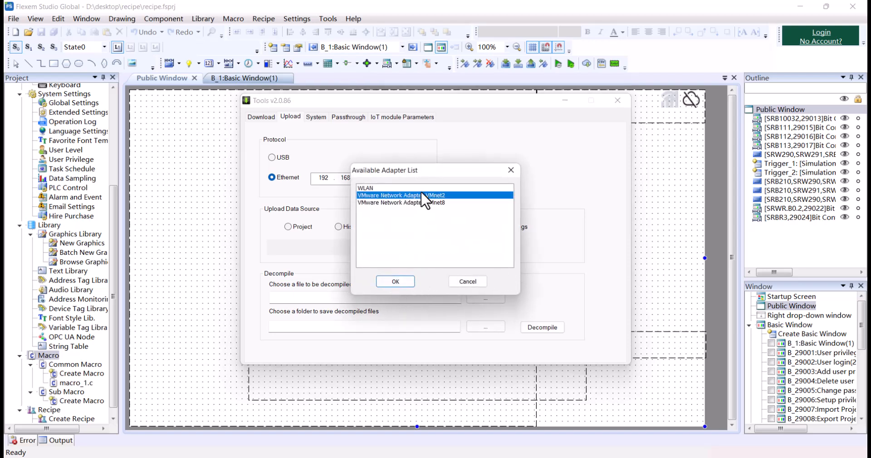
pyautogui.click(397, 283)
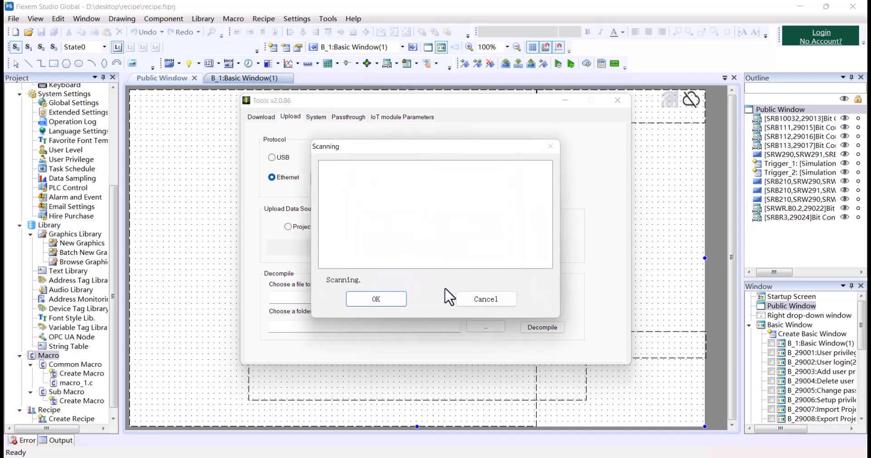
pyautogui.click(438, 166)
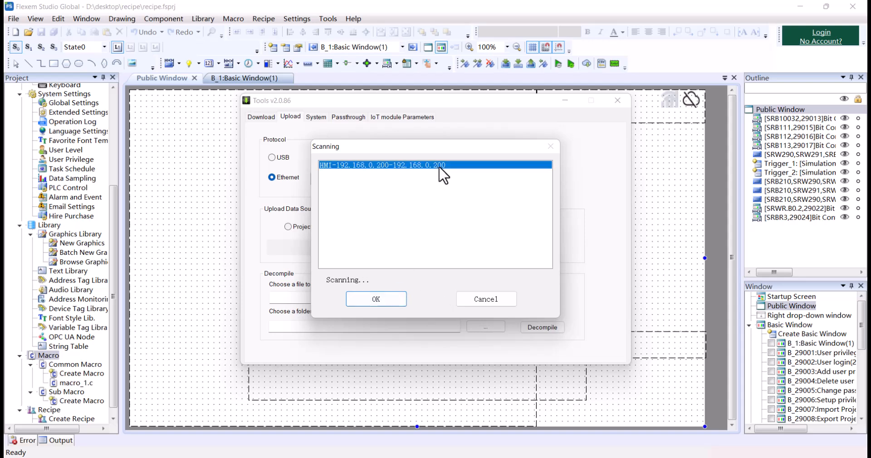
pyautogui.click(387, 300)
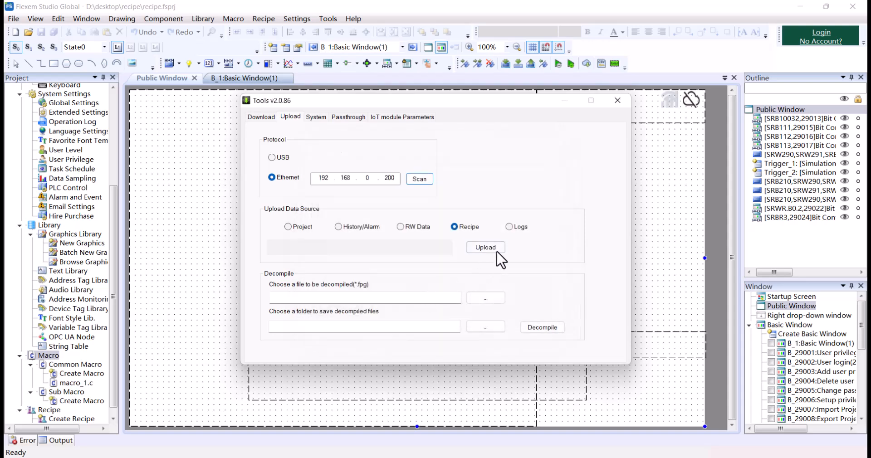
pyautogui.click(498, 247)
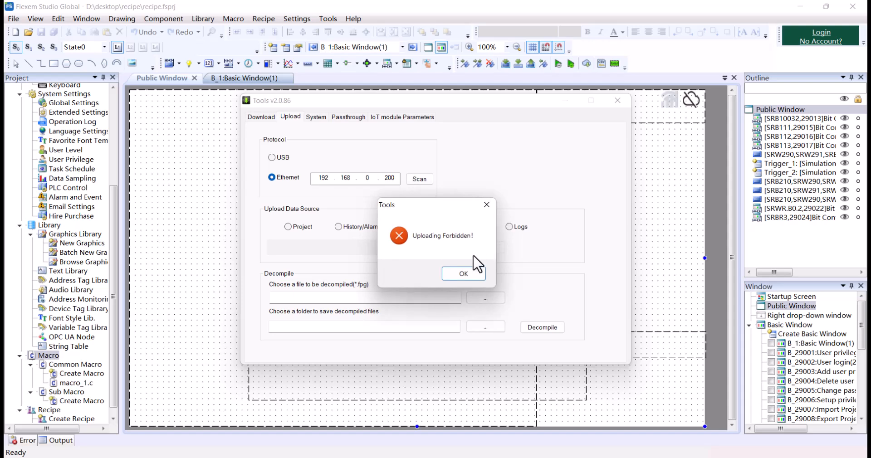
pyautogui.click(472, 271)
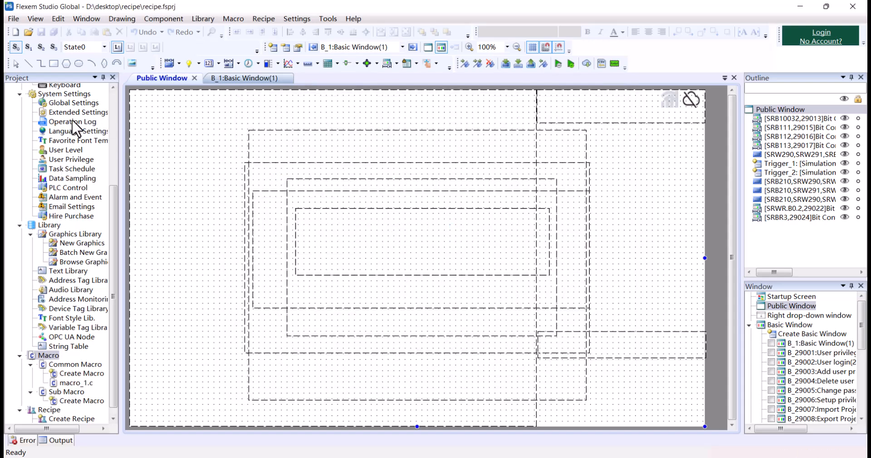
# - Enable Upload and Decompilation in the project's global settings, keeping the default passwords
pyautogui.click(80, 104)
pyautogui.doubleClick(80, 104)
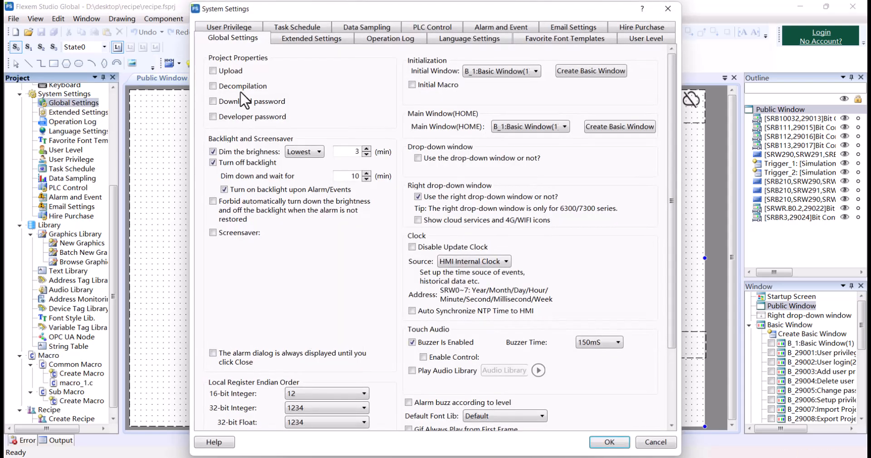
pyautogui.click(232, 73)
pyautogui.click(234, 88)
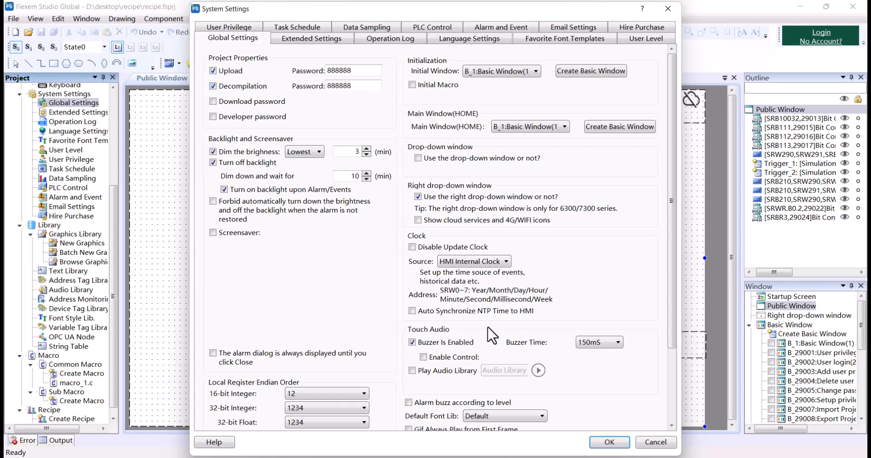
pyautogui.click(606, 442)
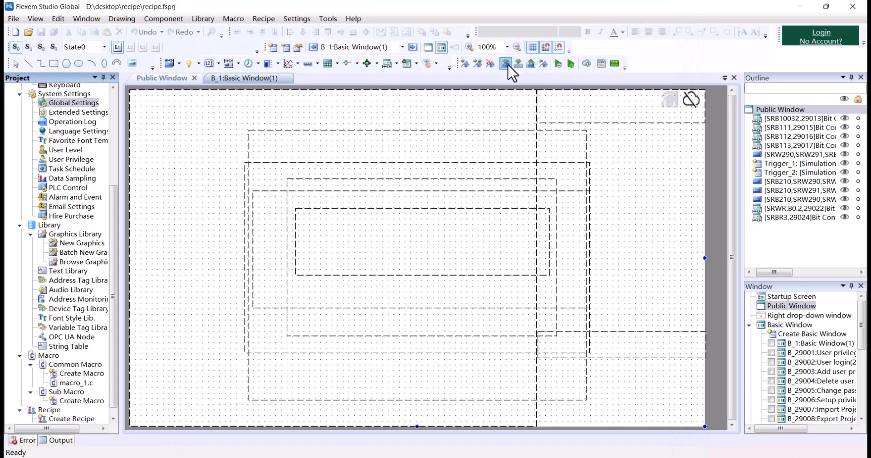
# - Download the project over Ethernet to the HMI at 192.168.0.200
pyautogui.click(518, 64)
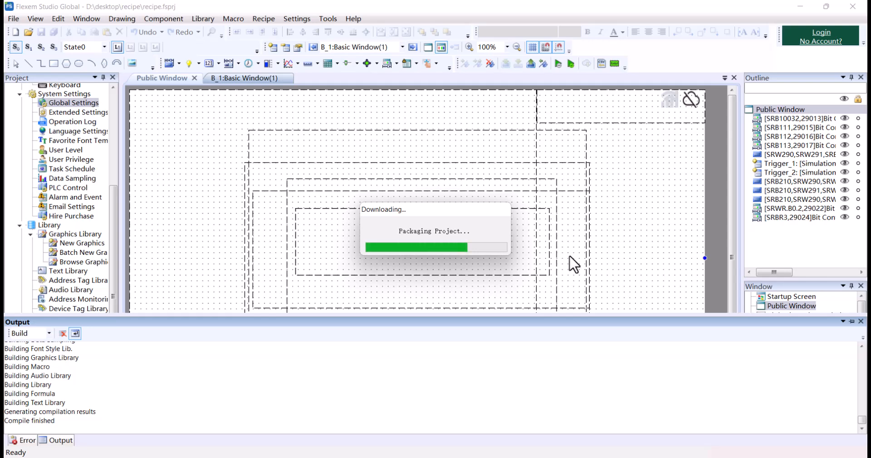
pyautogui.click(528, 308)
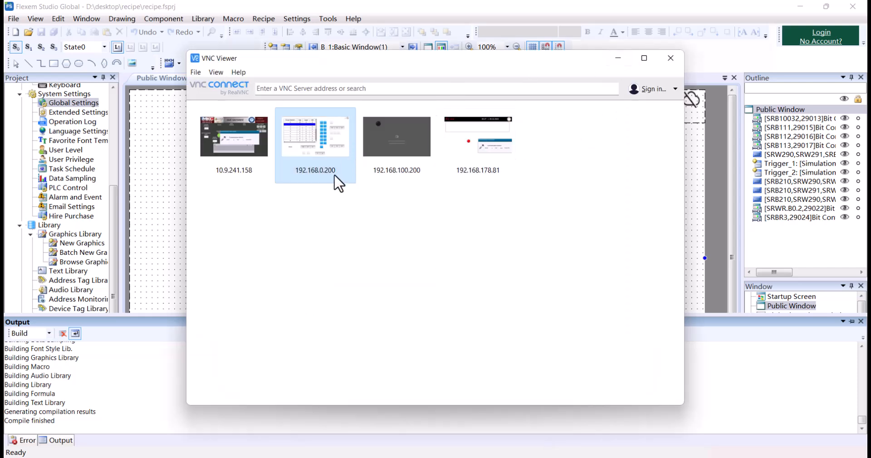
pyautogui.click(453, 268)
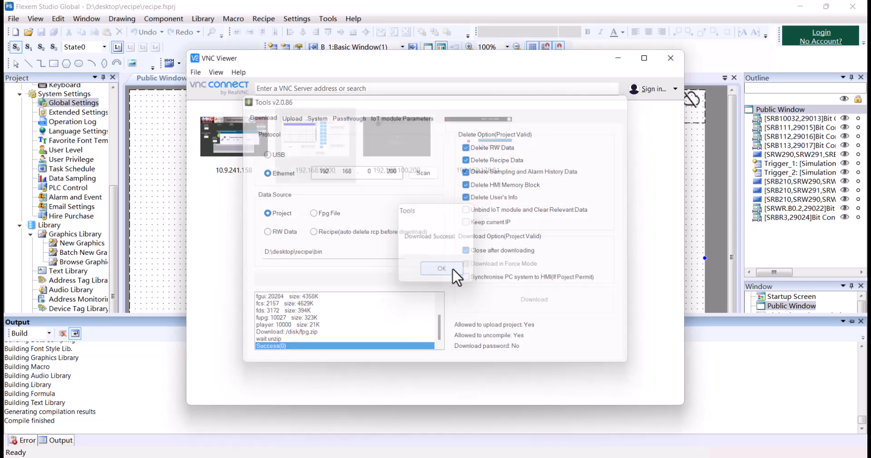
# - Switch to VNC Viewer and reconnect to 192.168.0.200, accepting the unencrypted connection and confirming the authentication
pyautogui.click(617, 60)
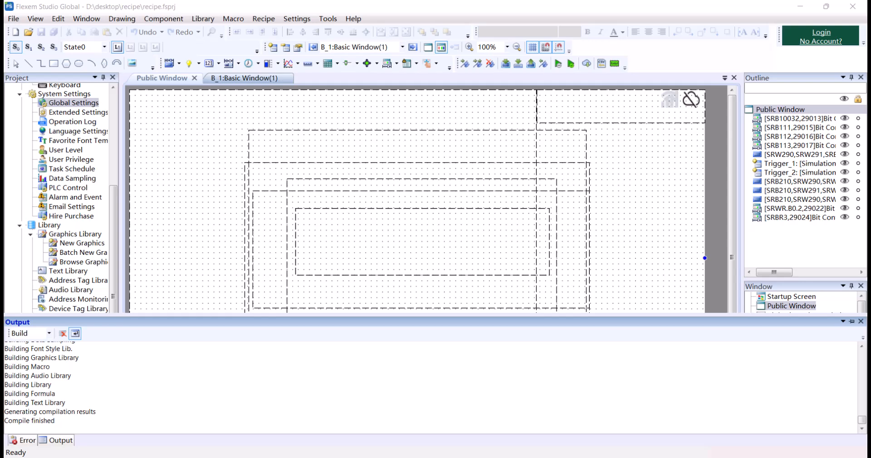
pyautogui.click(593, 457)
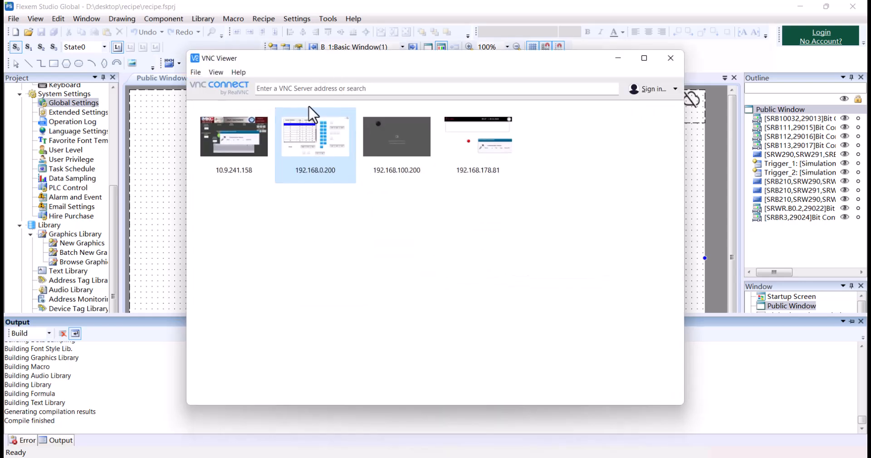
pyautogui.doubleClick(320, 156)
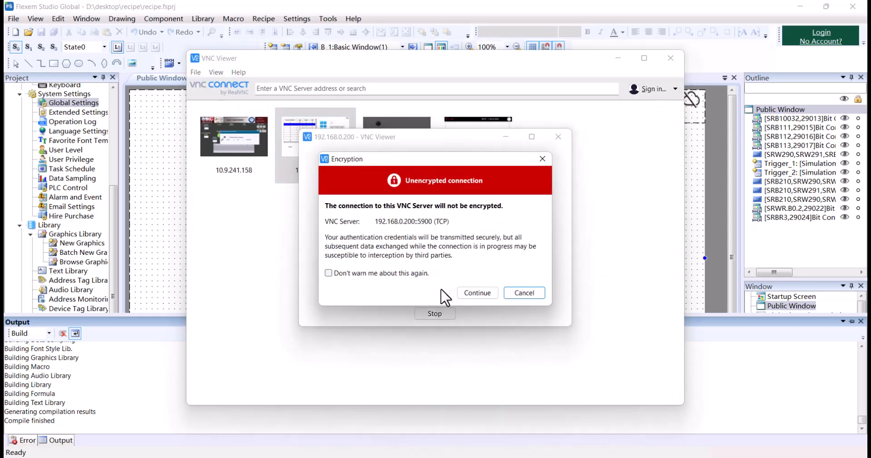
pyautogui.click(465, 292)
pyautogui.click(453, 272)
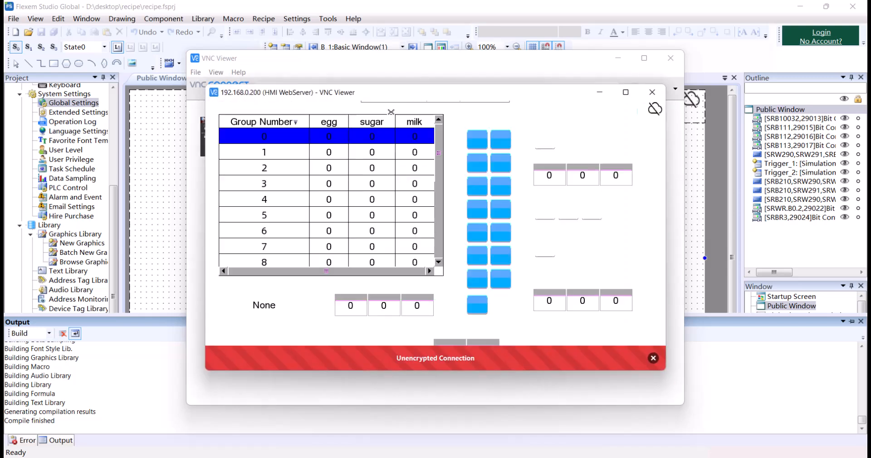
# - Set the egg values on the remote HMI screen to 6 for group 0, 12 for group 1 and 23 for group 3
pyautogui.click(329, 136)
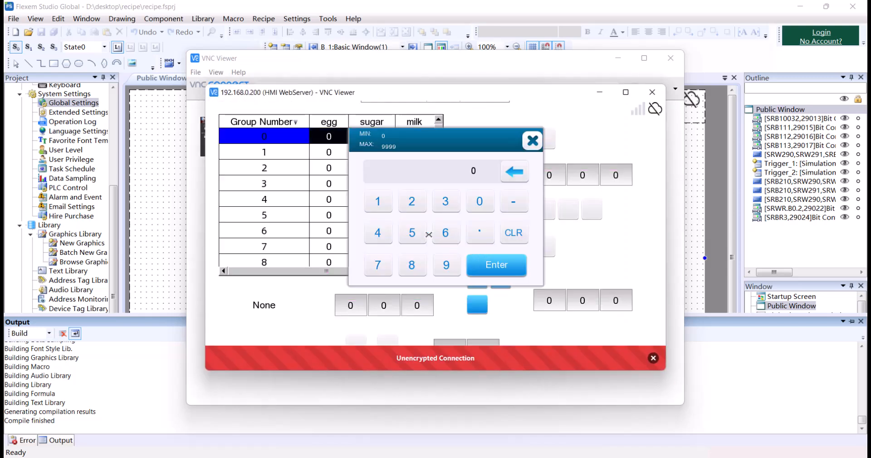
pyautogui.click(446, 233)
pyautogui.press('Return')
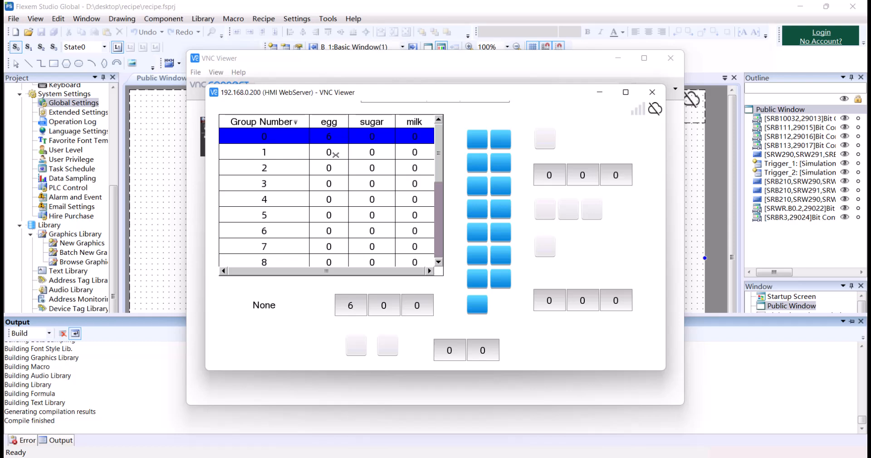
pyautogui.click(335, 154)
pyautogui.write('12')
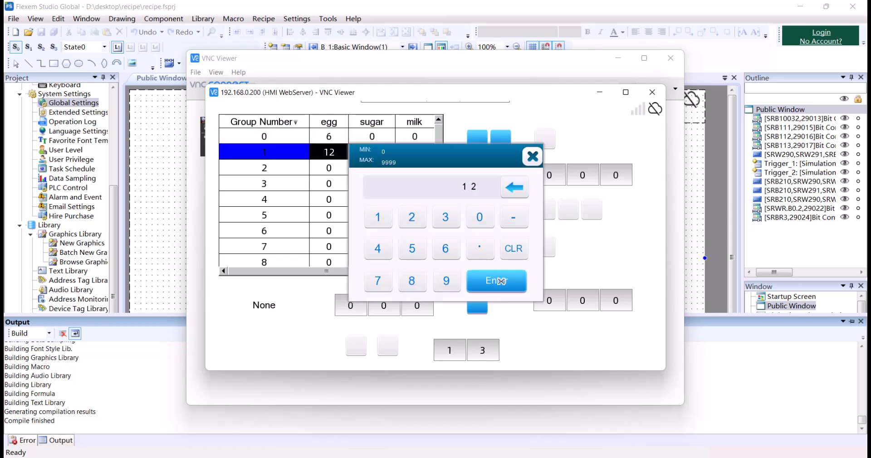
pyautogui.click(501, 281)
pyautogui.click(329, 186)
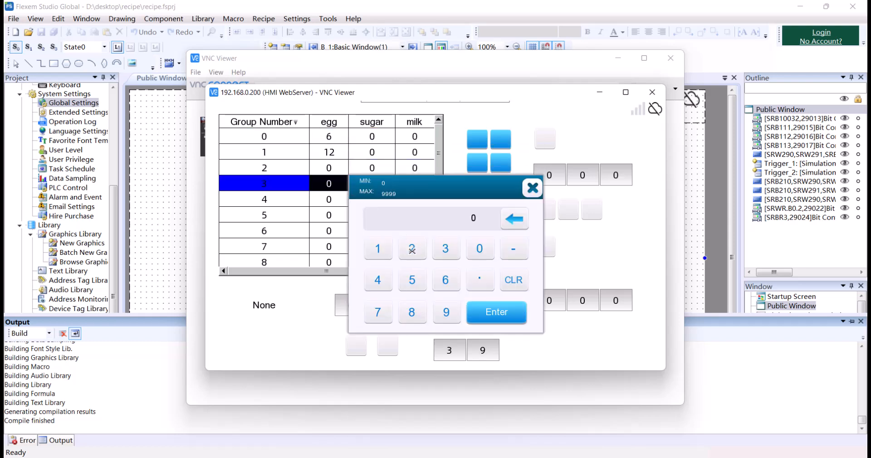
pyautogui.write('23')
pyautogui.click(497, 313)
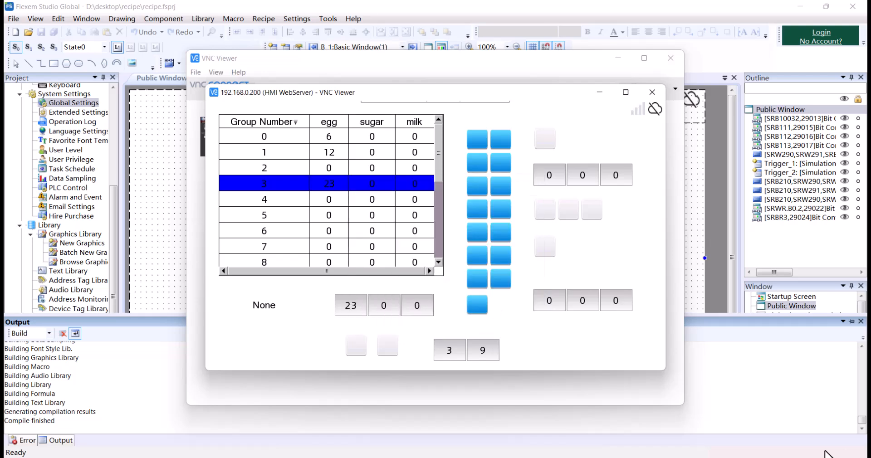
# - Upload the recipe data from the HMI, entering the upload password and saving the file as 111 on the Desktop
pyautogui.click(721, 160)
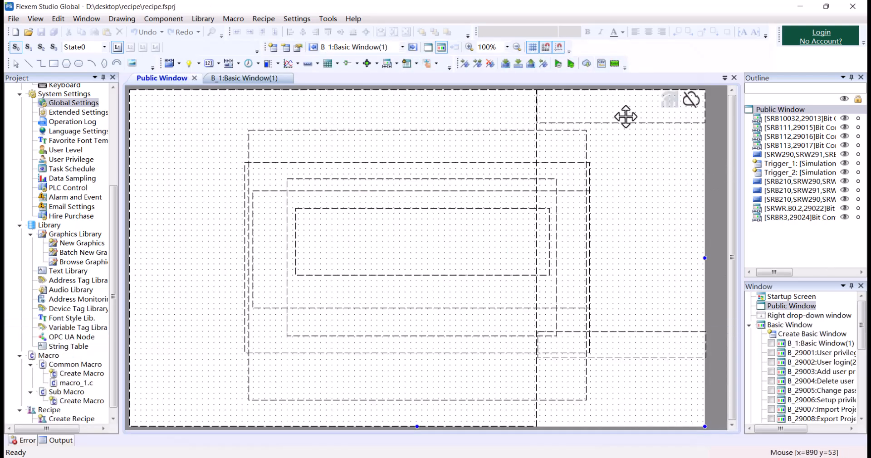
pyautogui.click(528, 65)
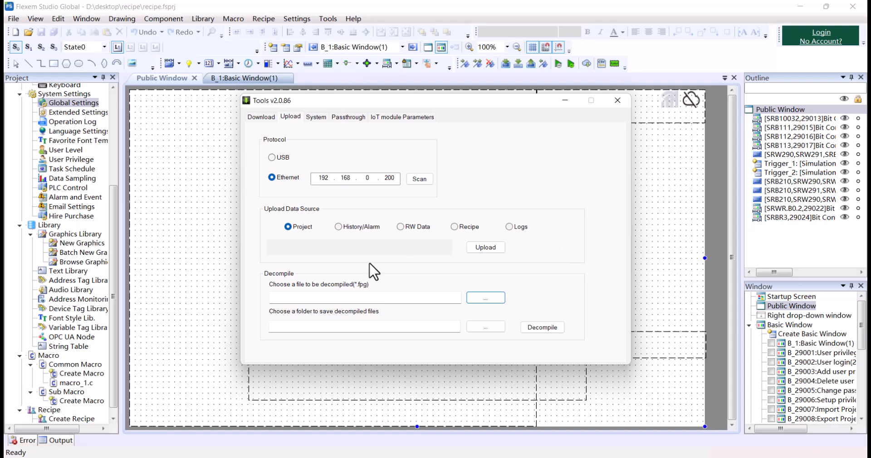
pyautogui.click(470, 227)
pyautogui.click(490, 248)
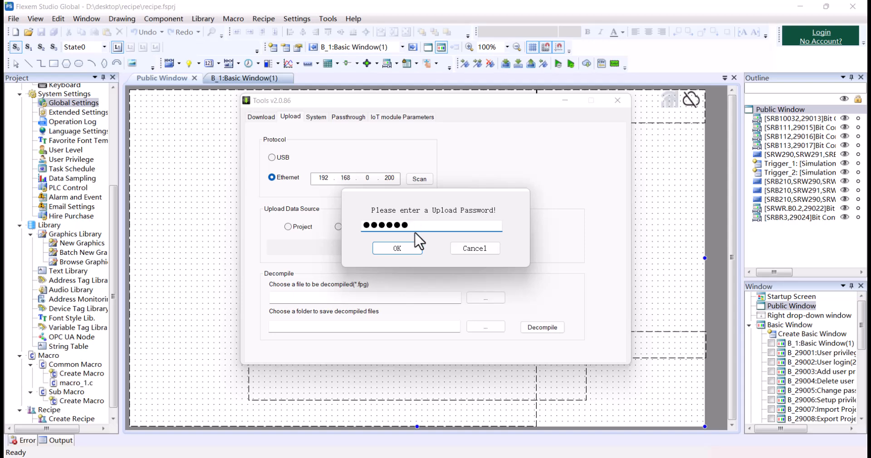
pyautogui.click(415, 248)
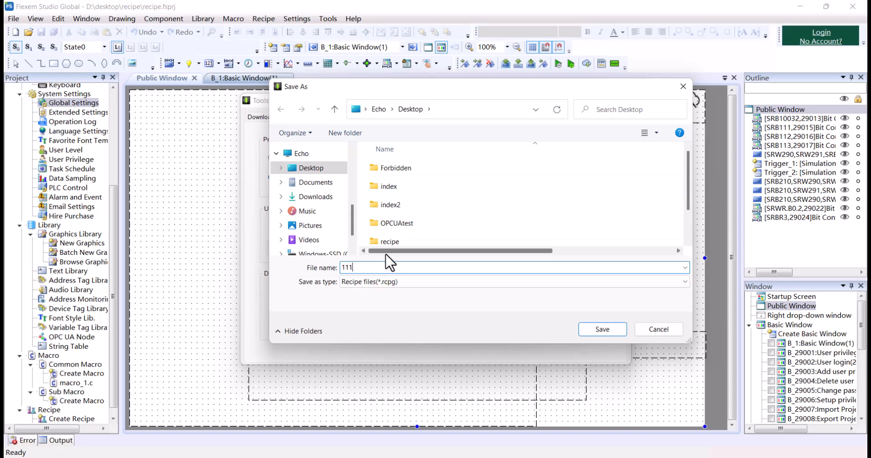
pyautogui.click(612, 330)
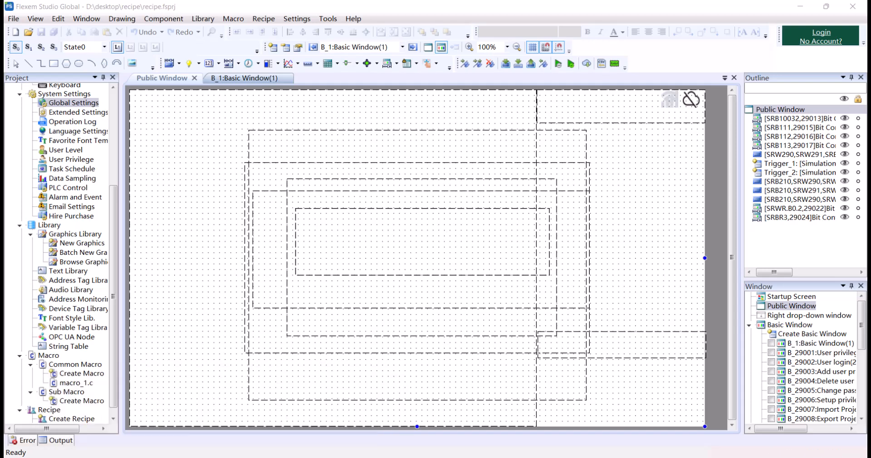
# - Switch to File Explorer and locate the uploaded recipe file 111.rcpg in the Desktop folder
pyautogui.click(355, 434)
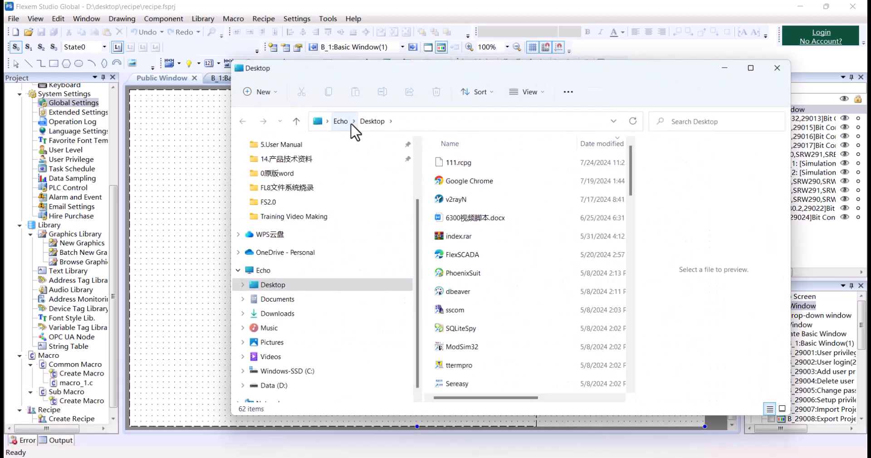
pyautogui.click(343, 123)
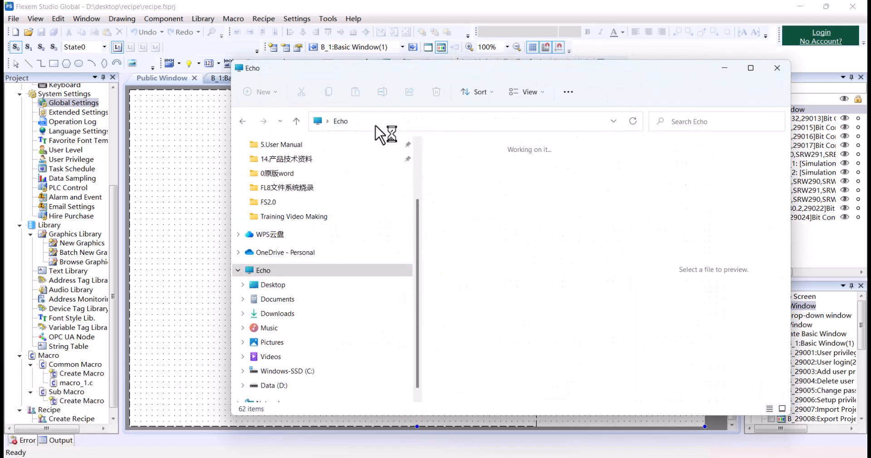
pyautogui.click(318, 285)
pyautogui.click(459, 164)
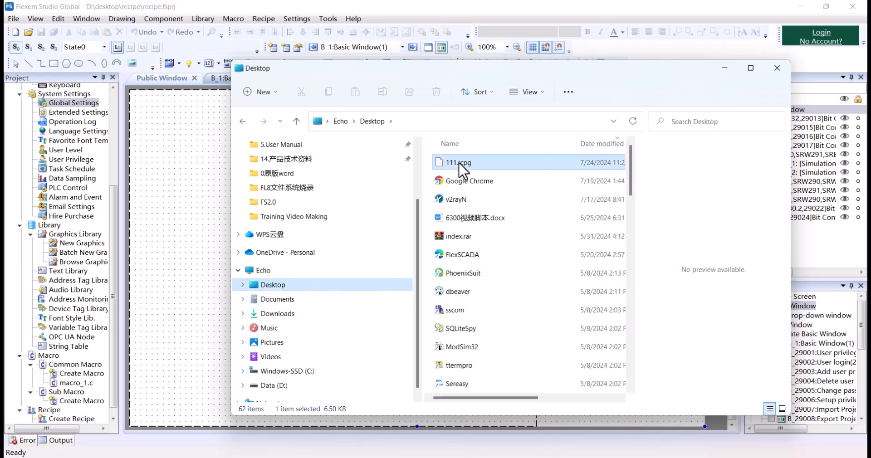
pyautogui.click(724, 69)
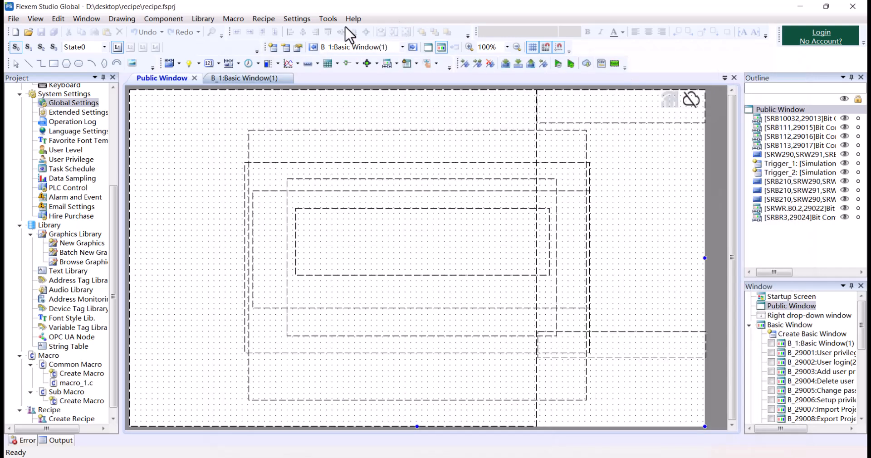
# - Open the Recipe Data Editor and import the recipe file 111.rcpg from the Desktop
pyautogui.click(326, 18)
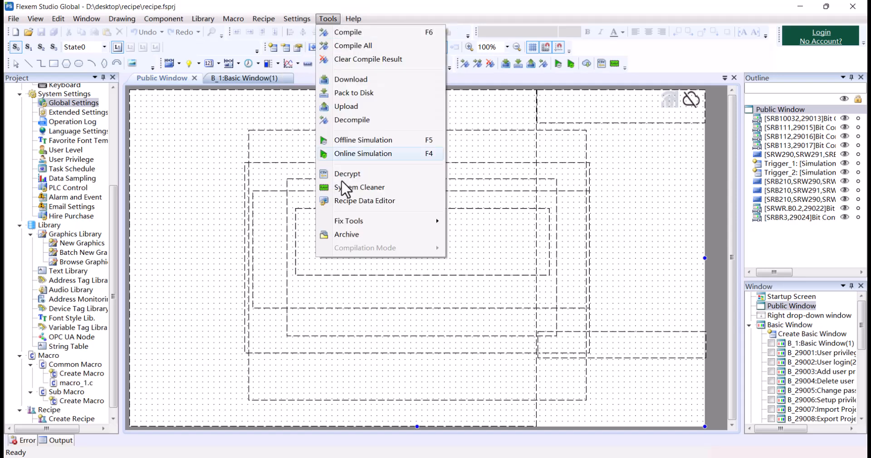
pyautogui.click(354, 204)
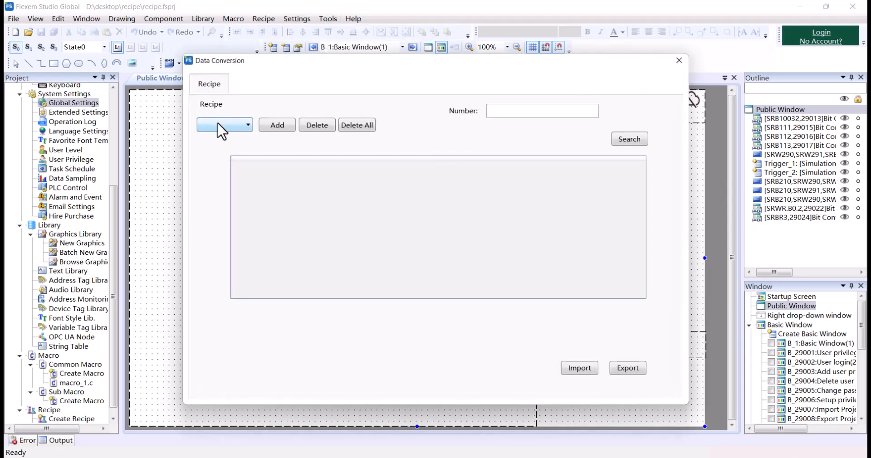
pyautogui.click(580, 370)
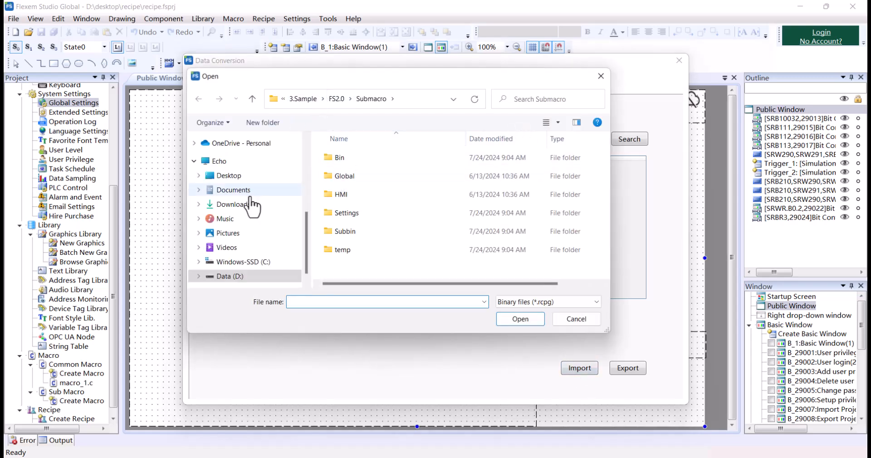
pyautogui.click(240, 176)
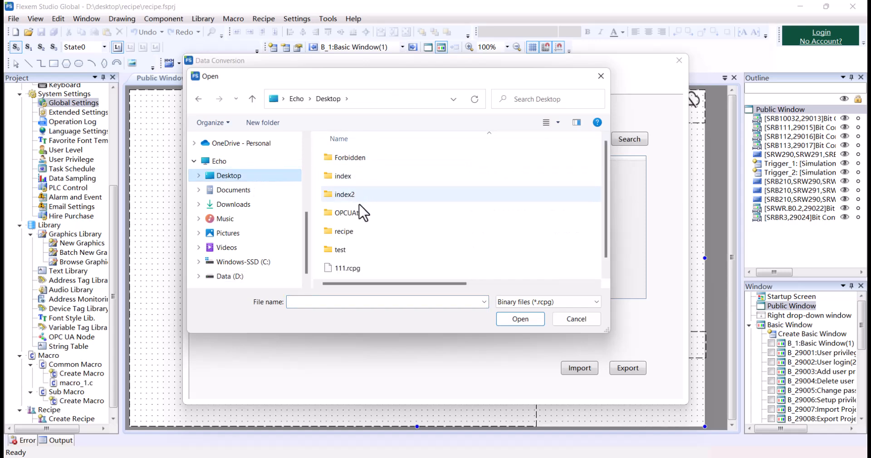
pyautogui.click(348, 268)
pyautogui.click(530, 320)
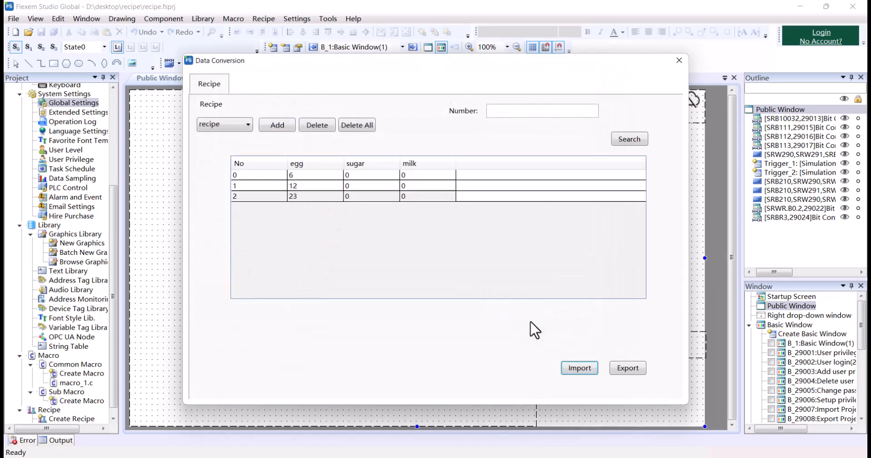
# - Set sugar to 58 for recipe group 0 and 44 for group 1, and add group 3 with an egg value of 66
pyautogui.click(360, 174)
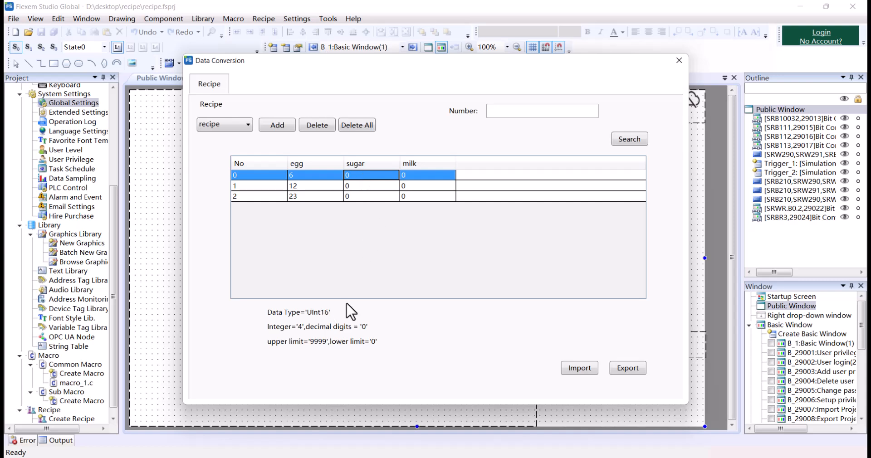
pyautogui.press('Return')
pyautogui.click(383, 187)
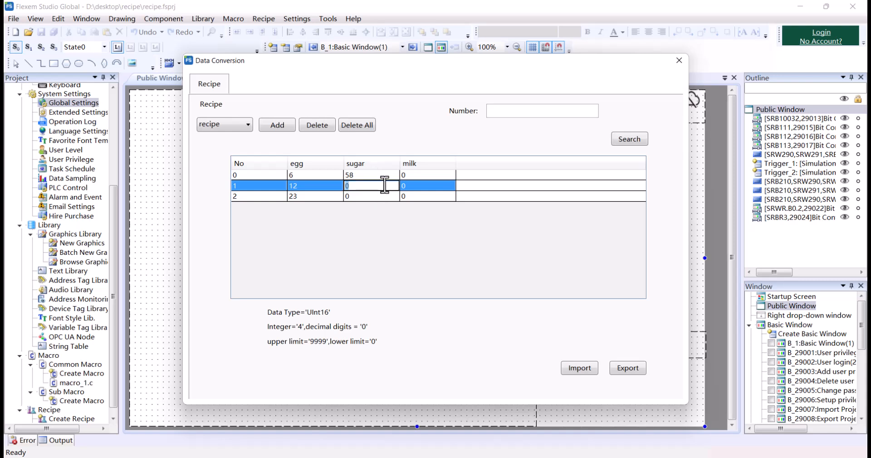
pyautogui.click(290, 128)
pyautogui.click(313, 208)
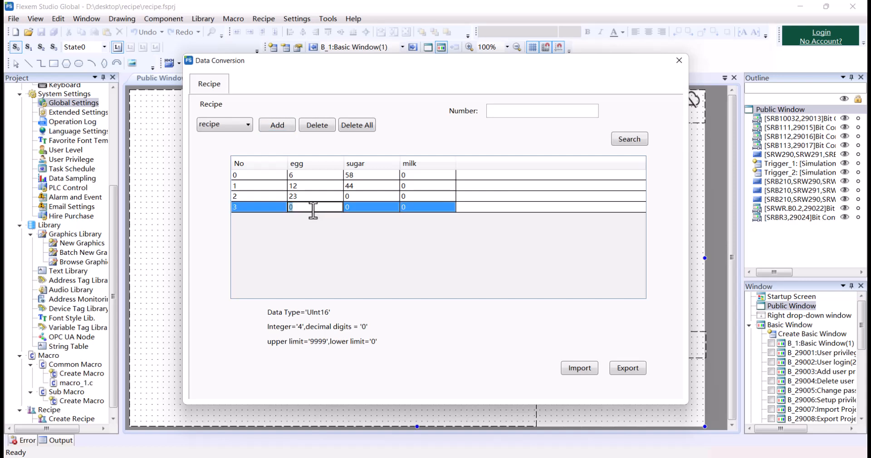
pyautogui.press('Return')
# - Export the edited recipe data to the Desktop as 222 in rcpg format and close the Data Conversion window
pyautogui.click(632, 368)
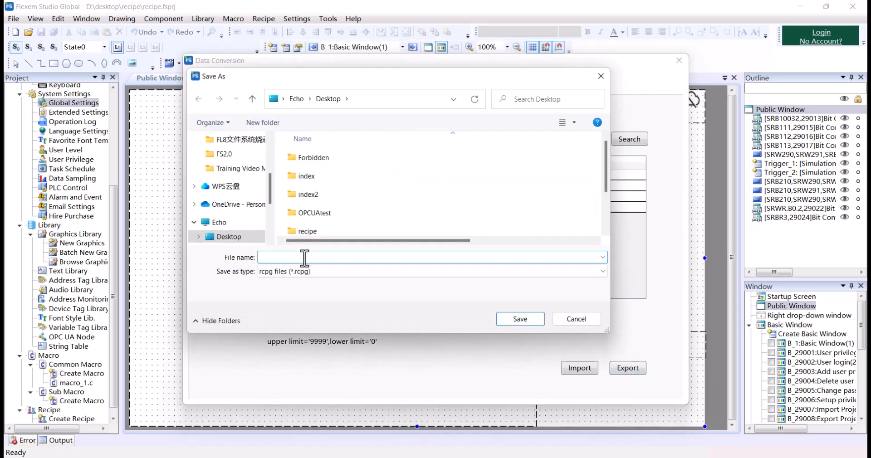
pyautogui.write('222')
pyautogui.click(525, 320)
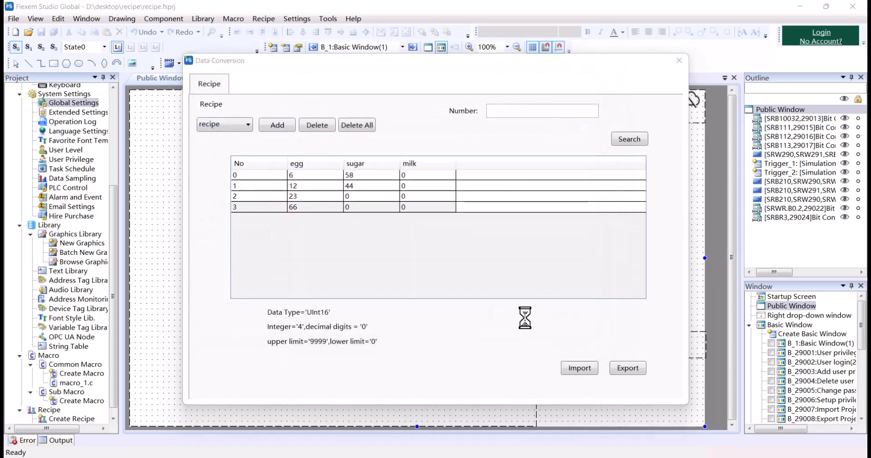
pyautogui.click(446, 268)
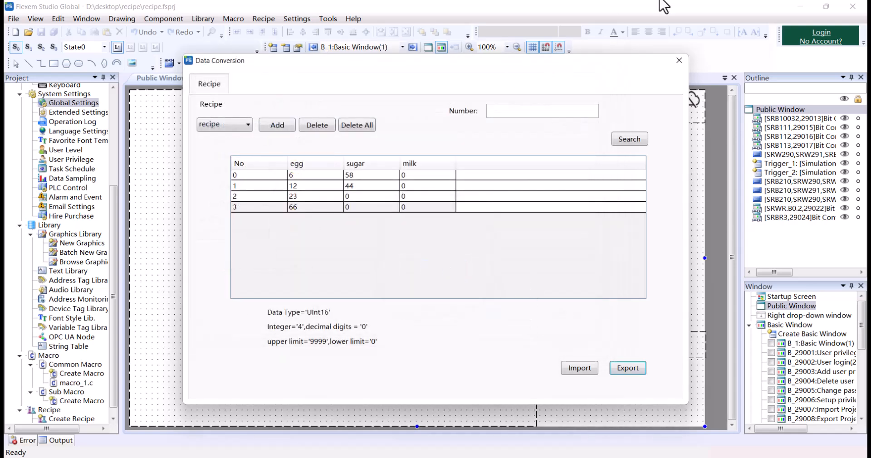
pyautogui.click(683, 63)
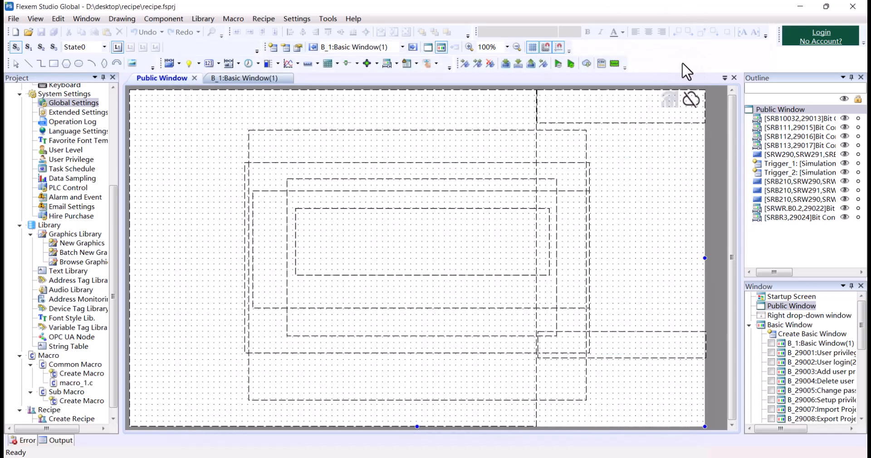
# - Switch to the 192.168.0.200 VNC Viewer session, examine the HMI's current recipe values, and minimize the session
pyautogui.click(591, 456)
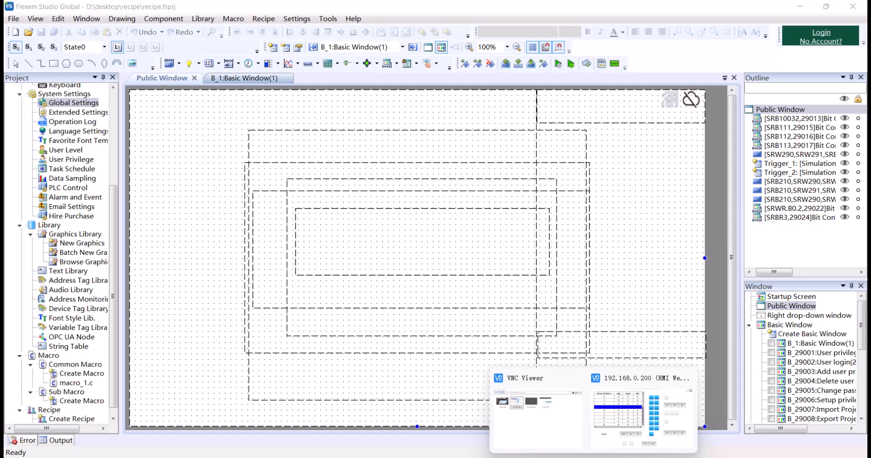
pyautogui.click(639, 423)
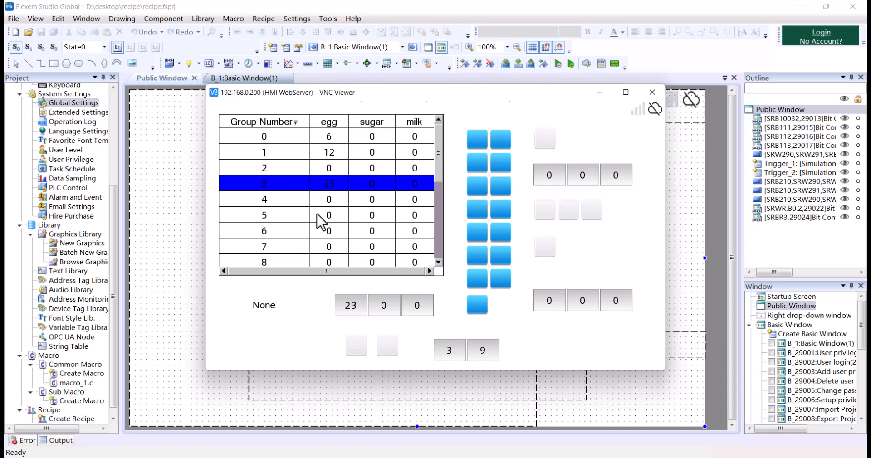
pyautogui.moveTo(475, 93); pyautogui.dragTo(450, 115)
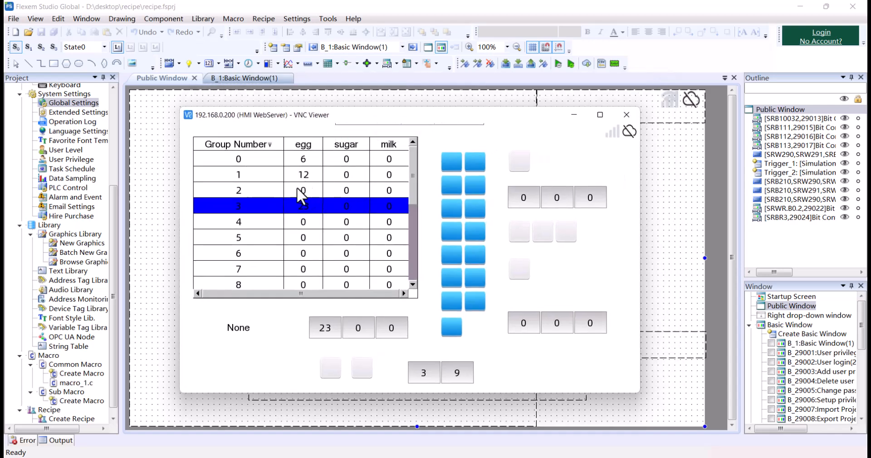
pyautogui.click(574, 114)
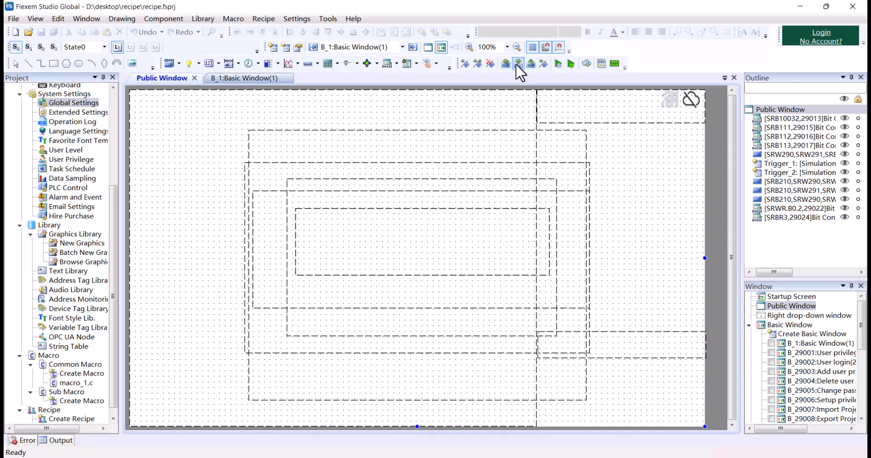
# - Open the download tool in Flexem Studio and choose Recipe as the data source with the Desktop file 222.rcpg
pyautogui.click(506, 64)
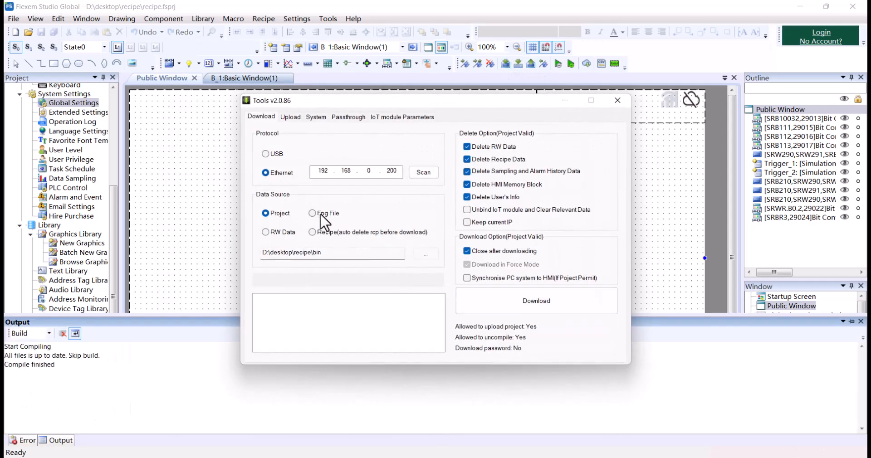
pyautogui.click(318, 232)
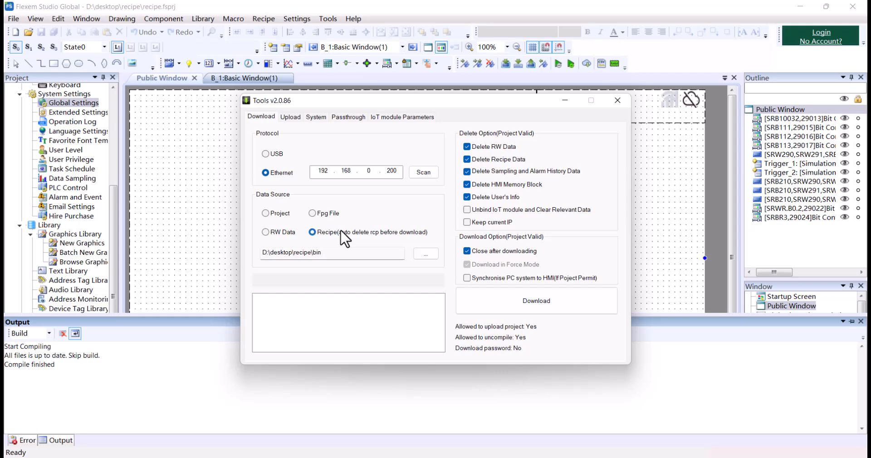
pyautogui.click(431, 257)
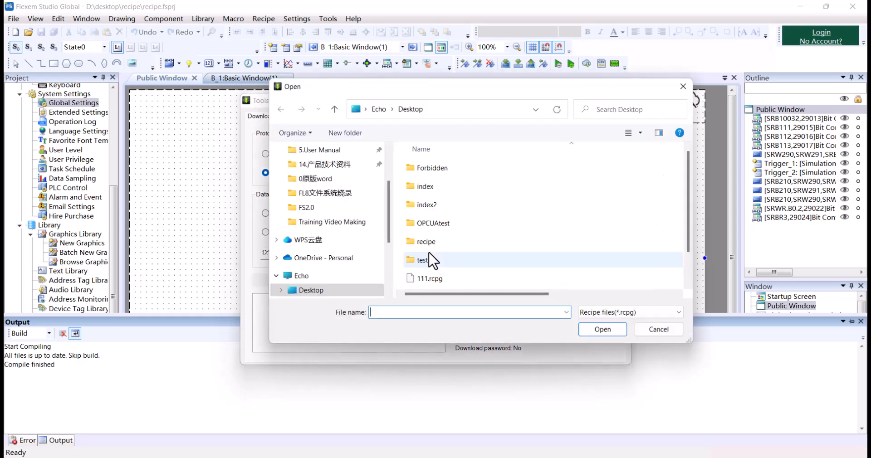
pyautogui.scroll(-1, 447, 272)
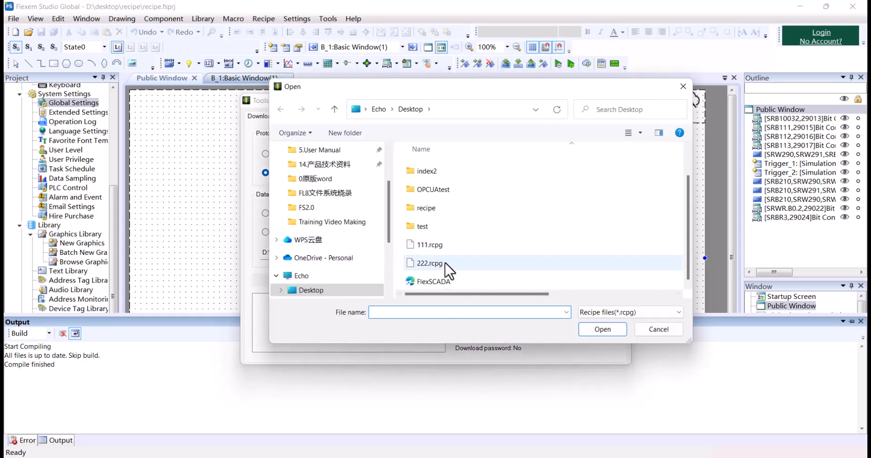
pyautogui.click(436, 263)
pyautogui.click(600, 329)
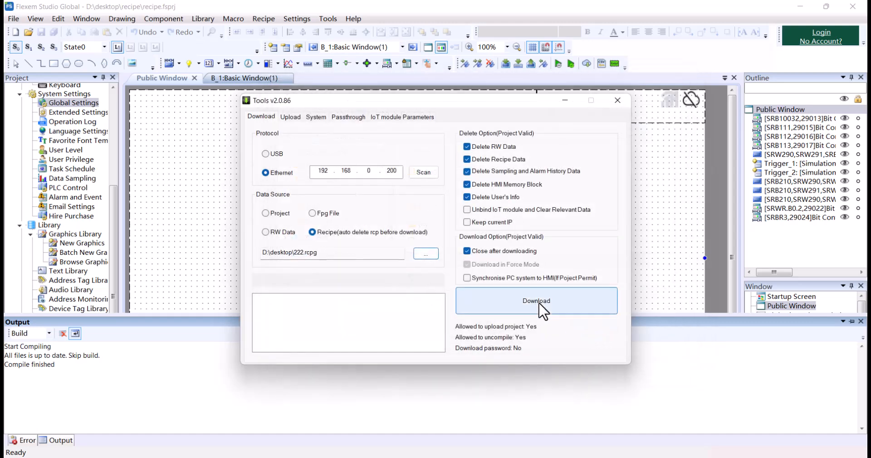
# - Turn off Delete Recipe Data and download the recipe file to the HMI
pyautogui.click(488, 159)
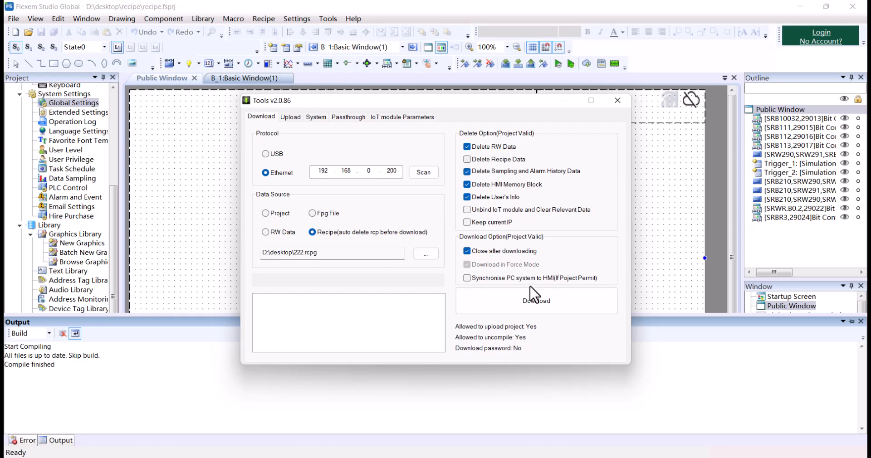
pyautogui.click(533, 304)
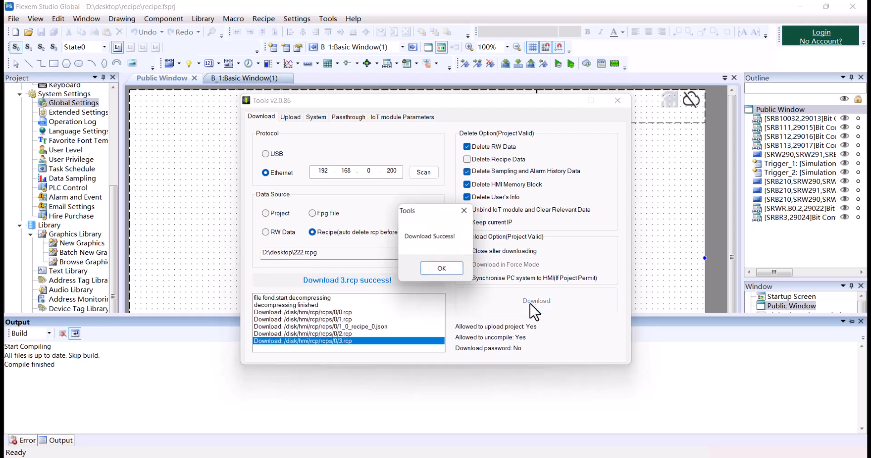
pyautogui.click(436, 265)
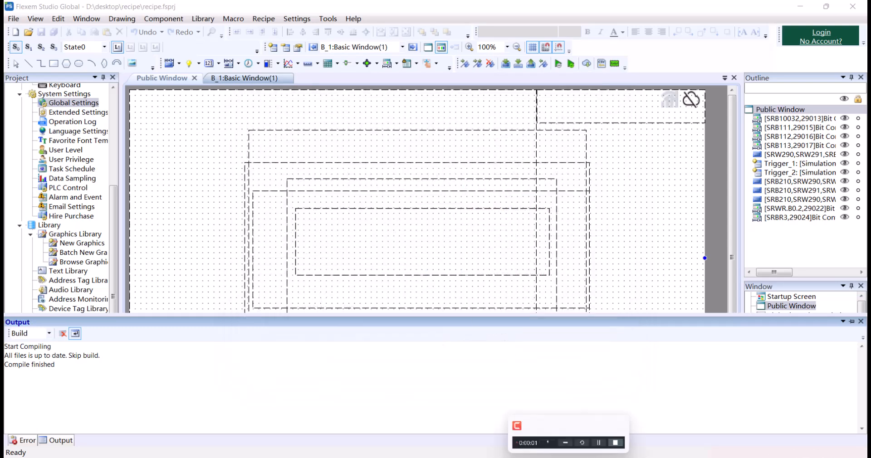
# - Switch to VNC Viewer, reconnect to 192.168.0.200 through the authentication, and check the recipe values on the HMI
pyautogui.click(585, 457)
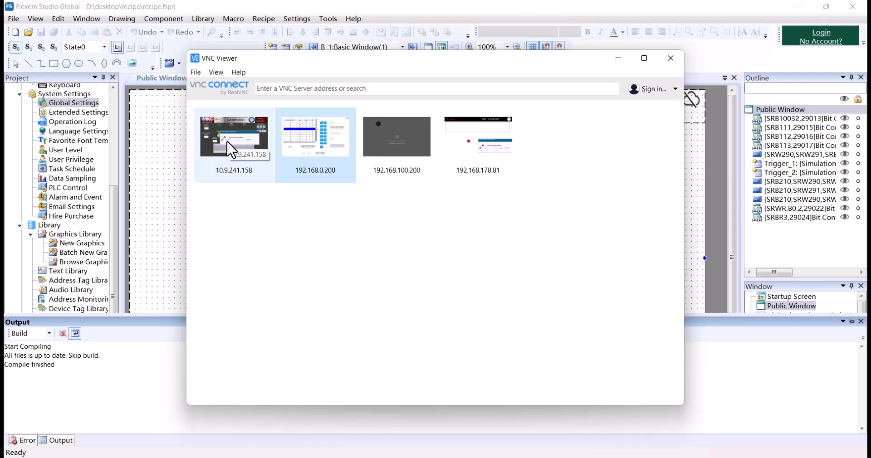
pyautogui.doubleClick(318, 153)
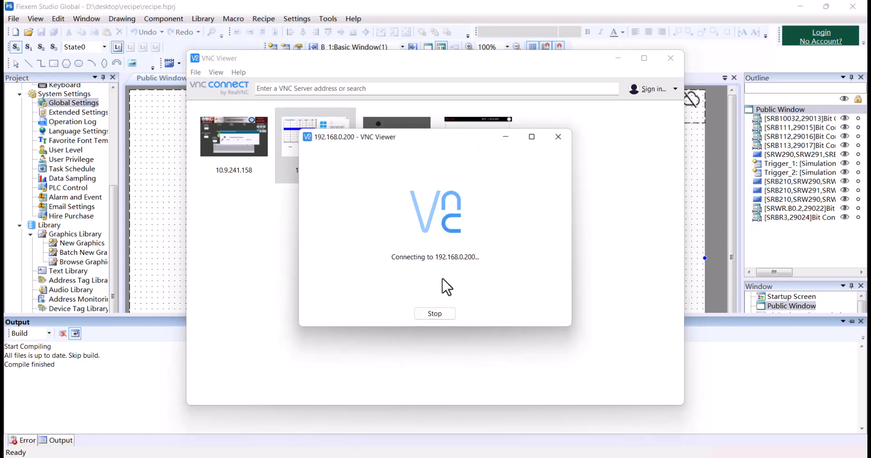
pyautogui.click(464, 291)
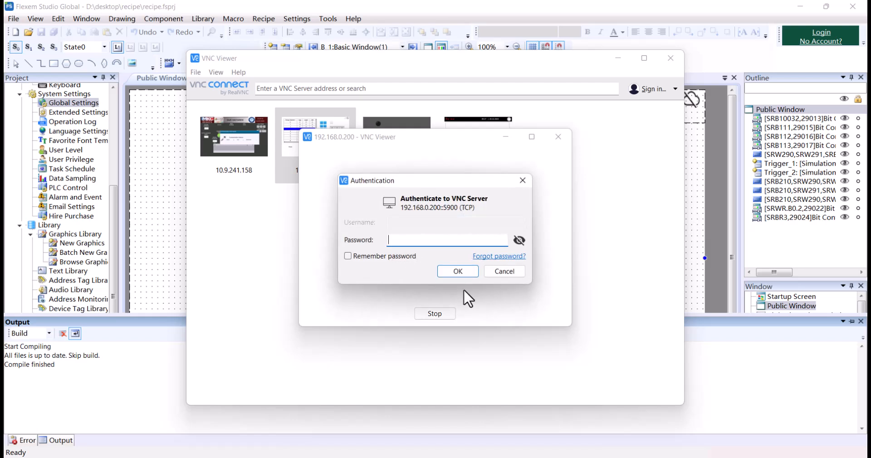
pyautogui.click(458, 271)
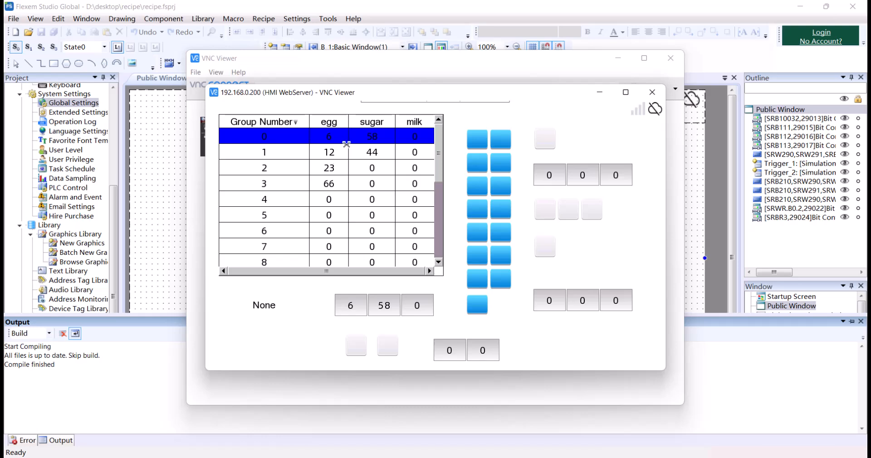
# - Close the remote session and VNC Viewer, and return to the Public Window in Flexem Studio
pyautogui.click(650, 91)
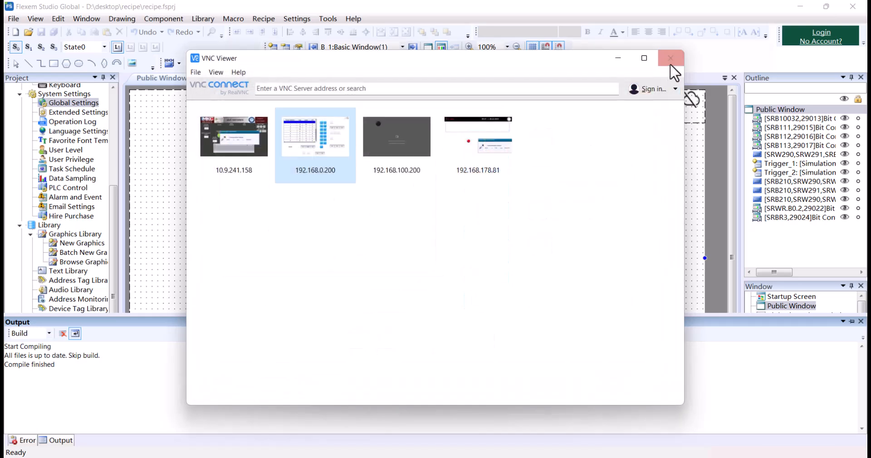
pyautogui.click(673, 56)
pyautogui.click(633, 225)
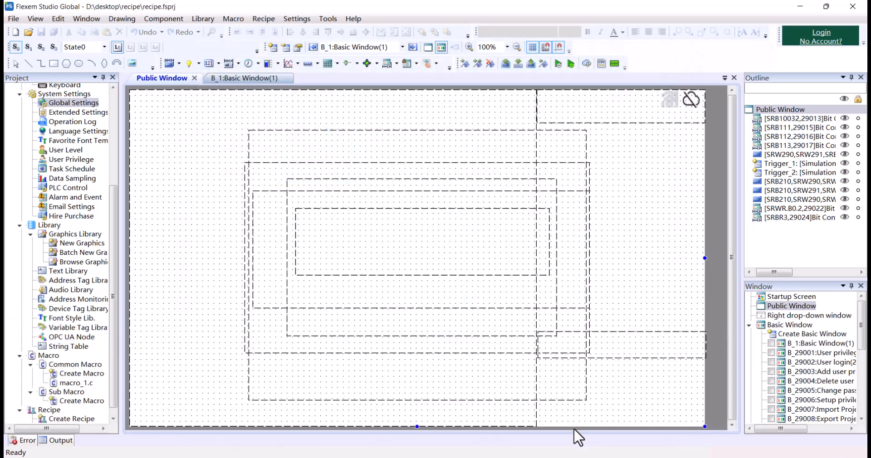